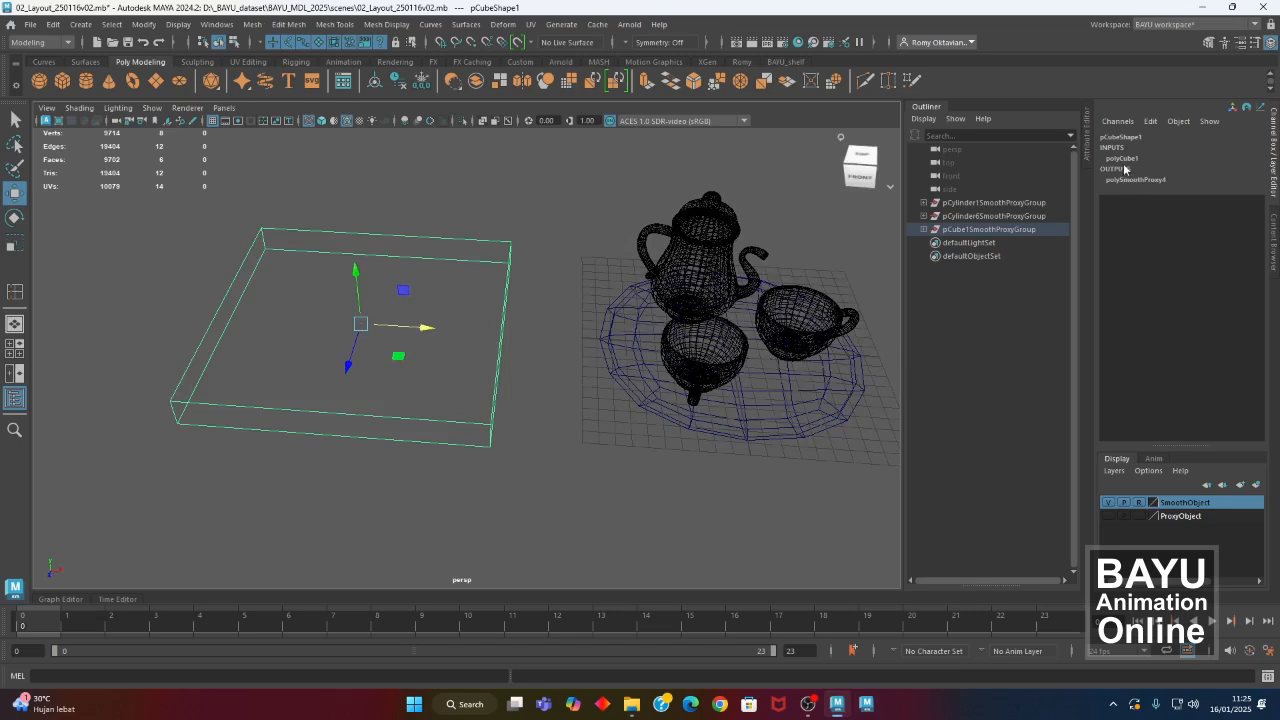
Set the cube's width subdivisions to 6 in its polyCube1 construction settings.
{"action": "left_click", "coordinate": [1122, 158]}
{"action": "left_click", "coordinate": [1140, 265]}
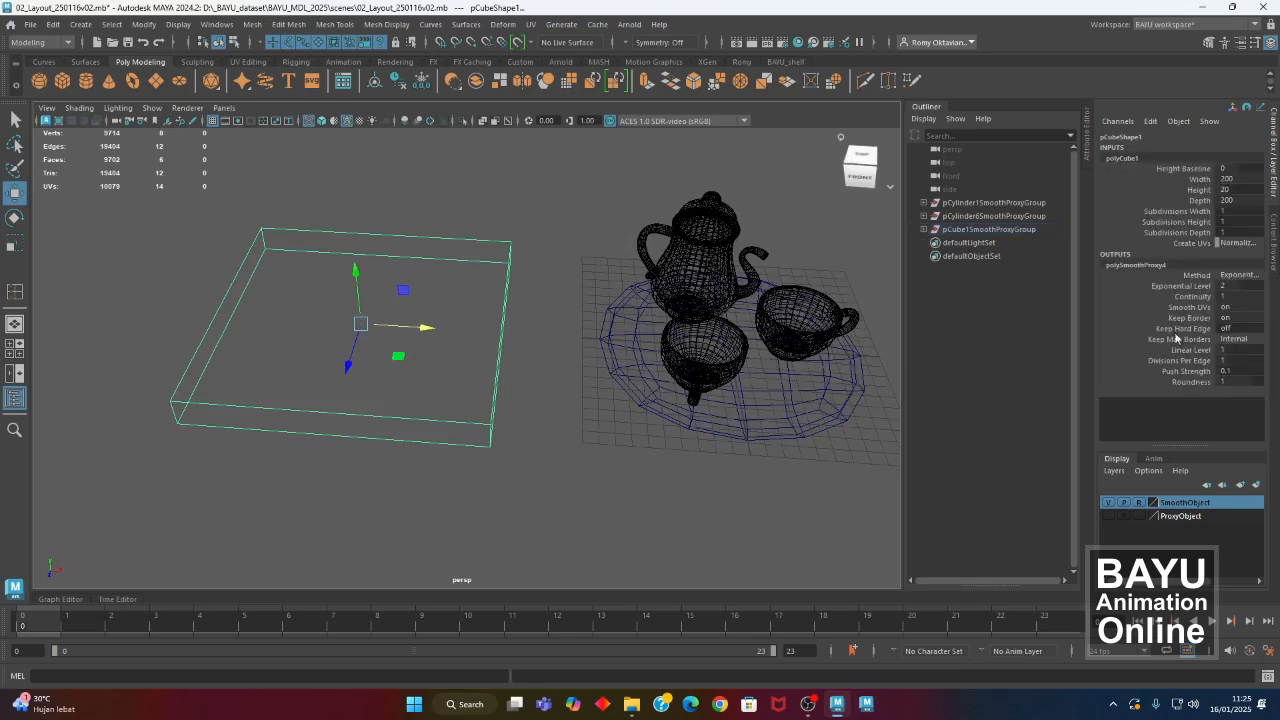
{"action": "double_click", "coordinate": [1115, 158]}
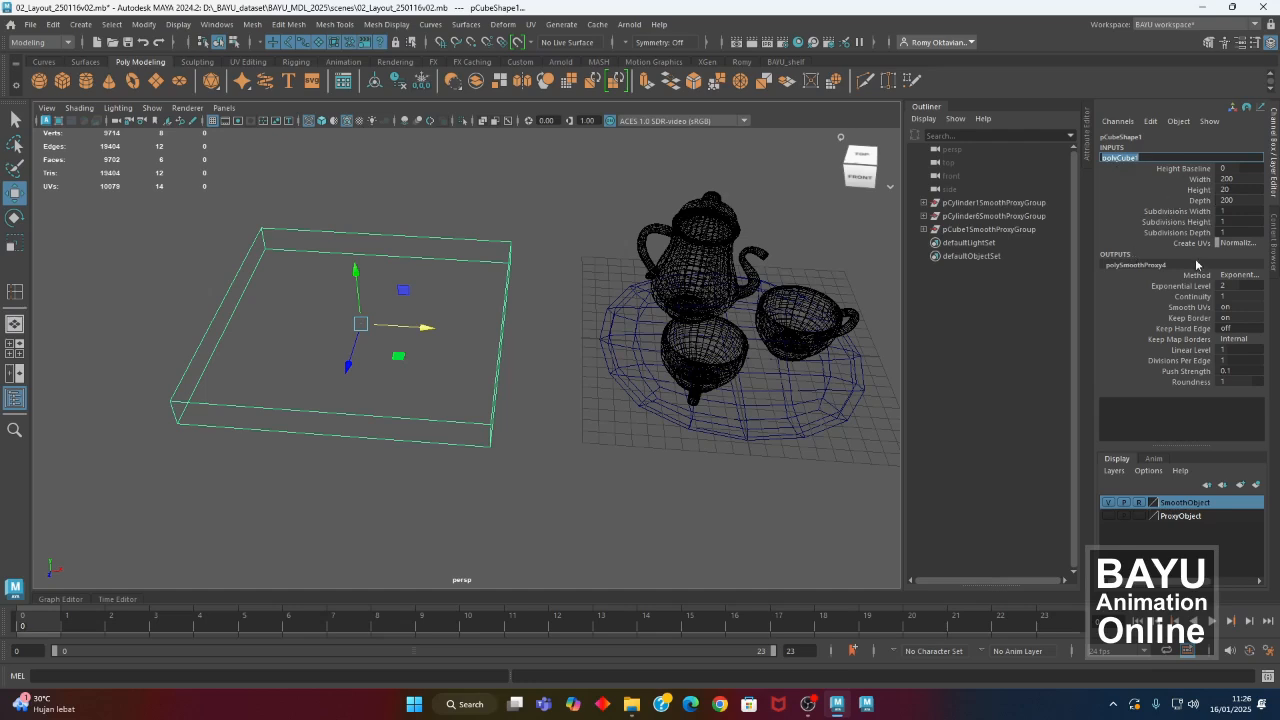
{"action": "left_click", "coordinate": [1176, 211]}
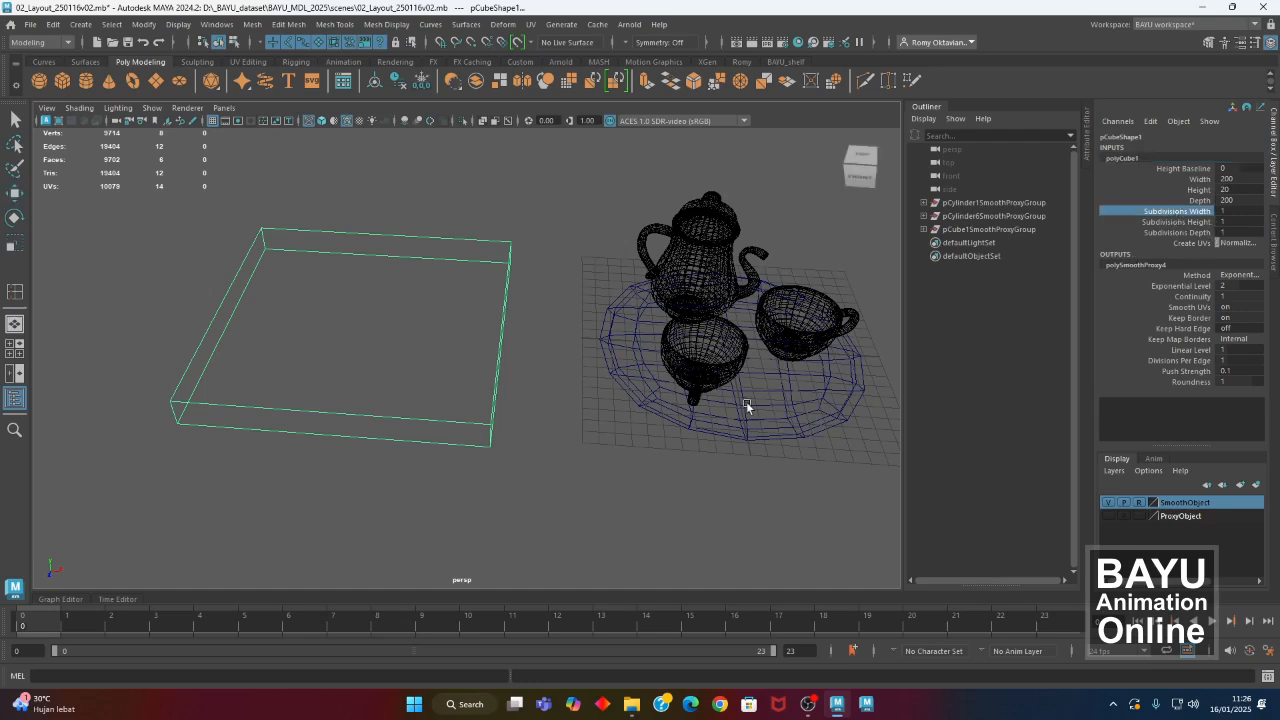
{"action": "middle_click_drag", "start_coordinate": [450, 461], "coordinate": [464, 459]}
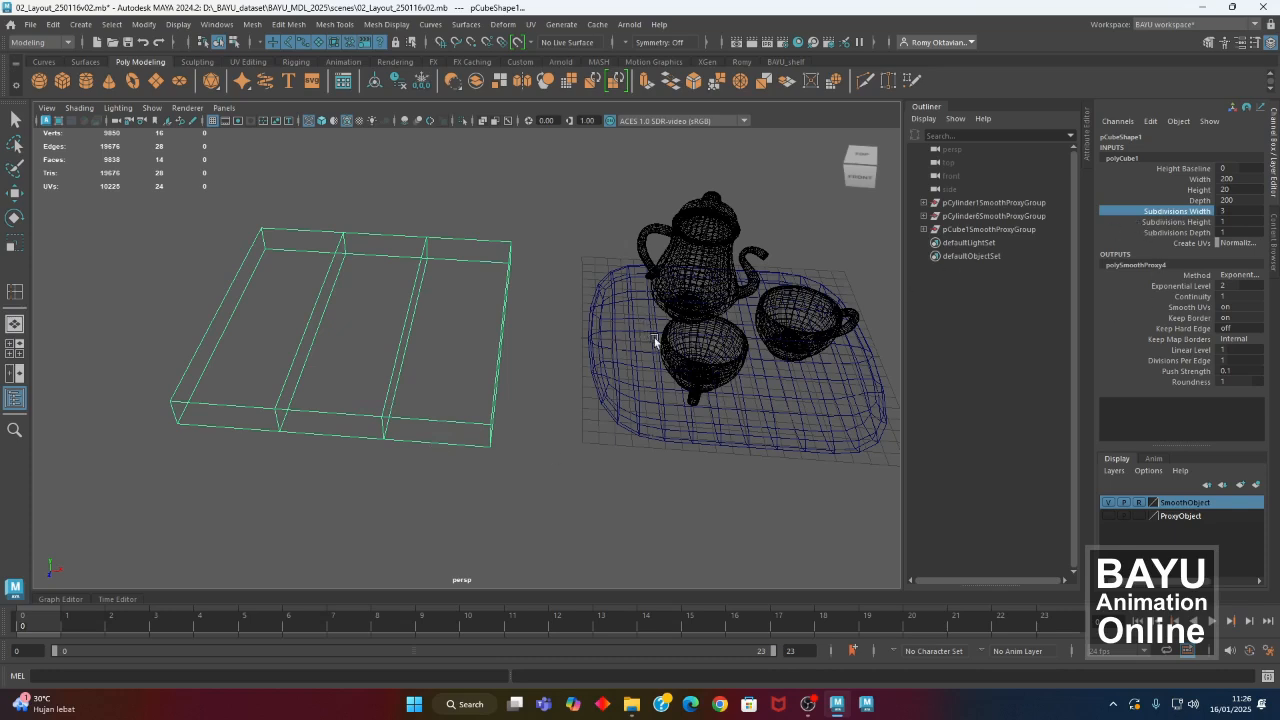
{"action": "middle_click_drag", "start_coordinate": [527, 334], "coordinate": [541, 332]}
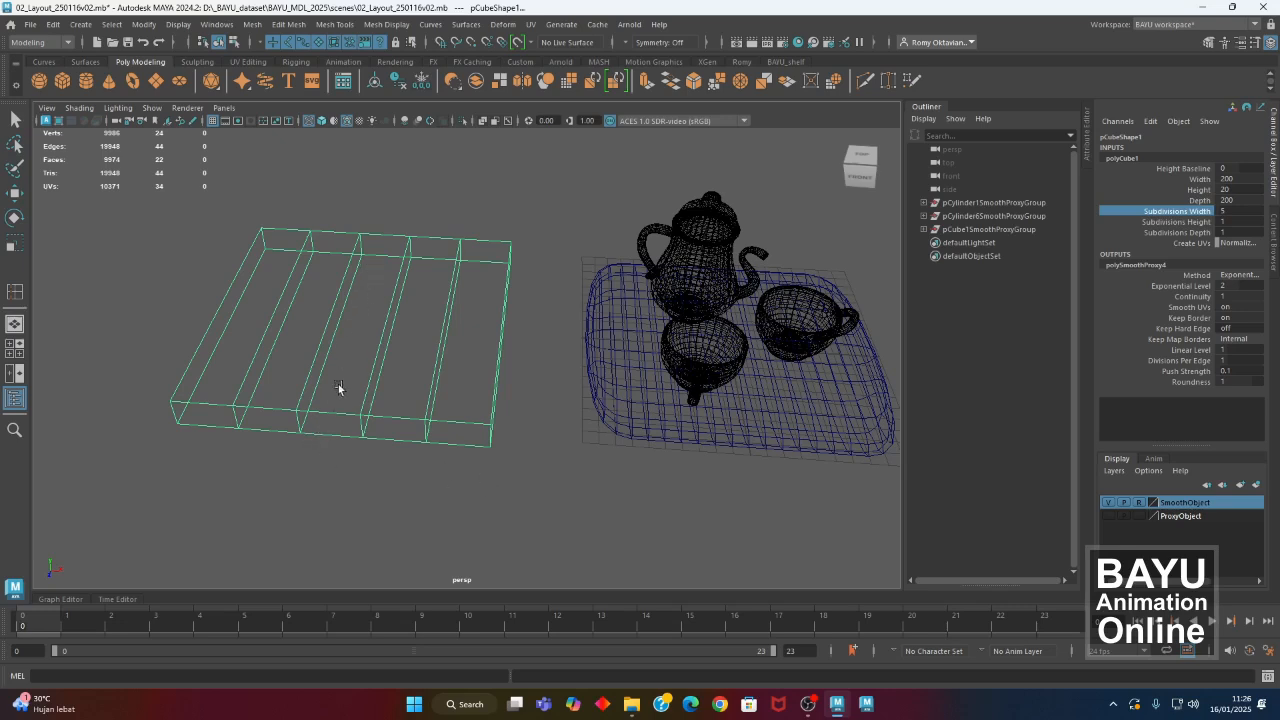
{"action": "middle_click_drag", "start_coordinate": [540, 353], "coordinate": [545, 353]}
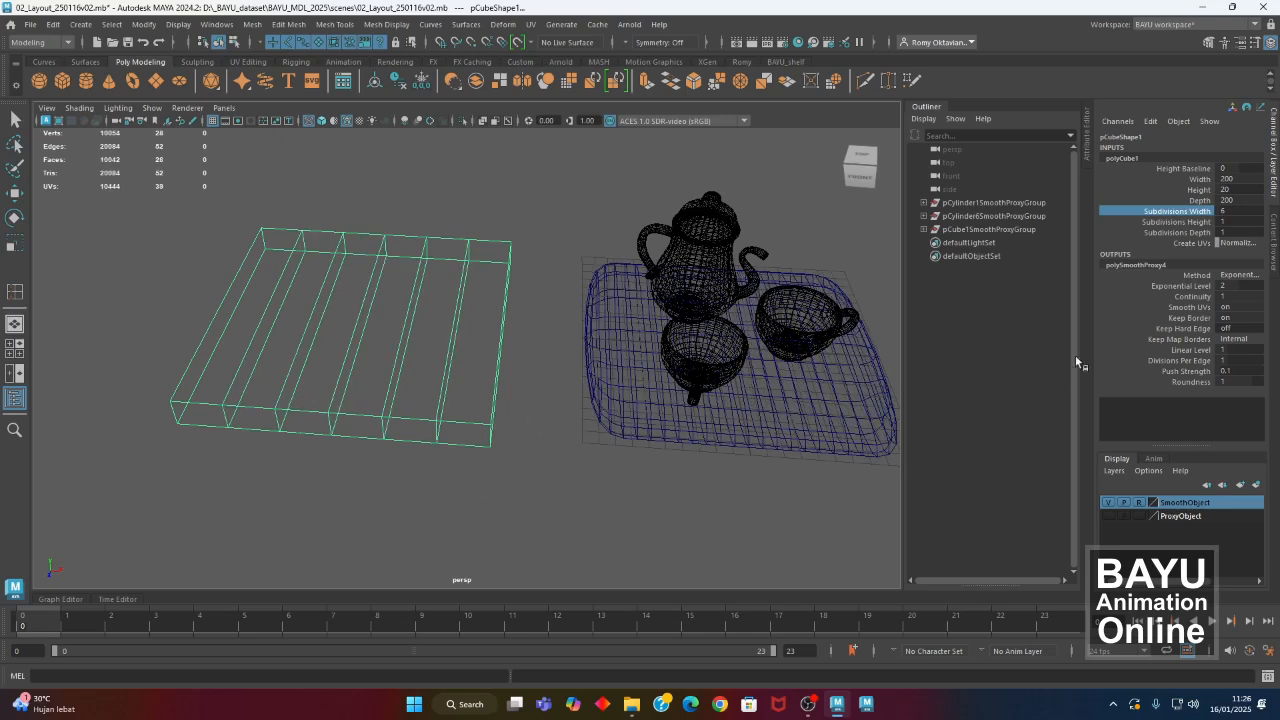
Set the cube's depth subdivisions to 6.
{"action": "left_click", "coordinate": [1180, 232]}
{"action": "middle_click_drag", "start_coordinate": [514, 364], "coordinate": [546, 360]}
{"action": "left_click_drag", "start_coordinate": [546, 360], "coordinate": [522, 392], "text": "alt"}
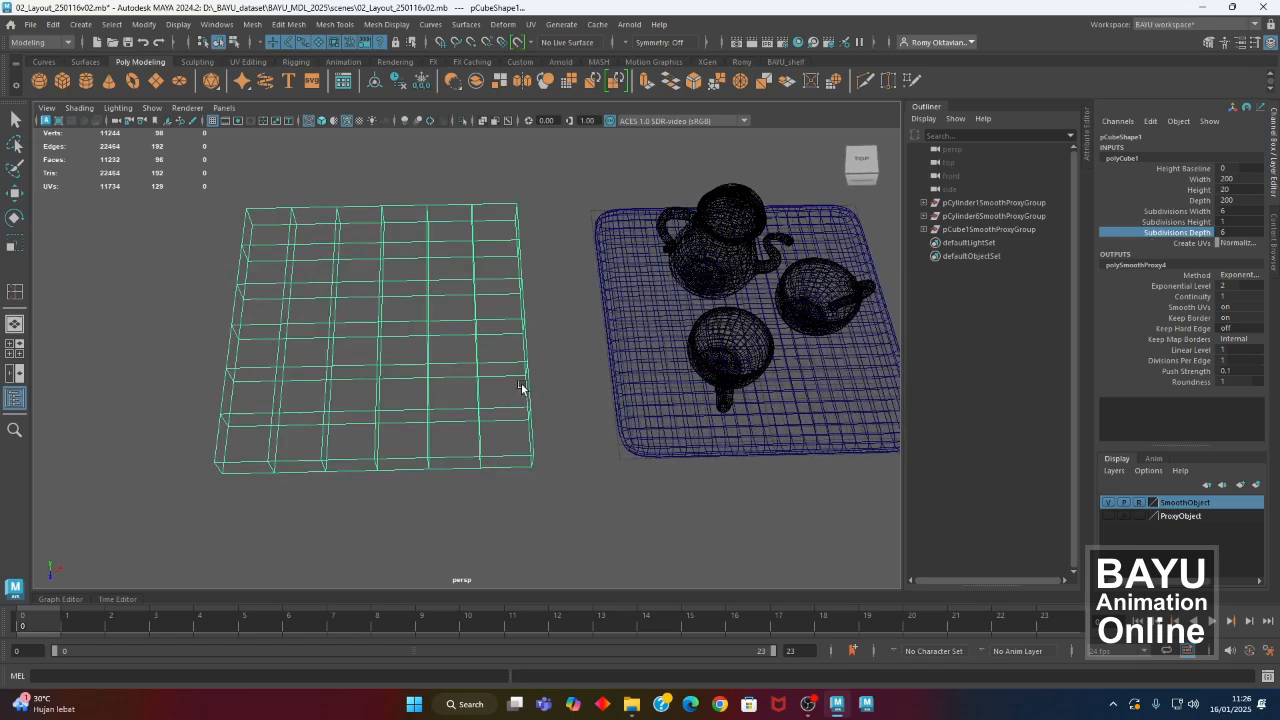
Select the two outermost edge loops across the slab's width and scale them outward, close to its side edges.
{"action": "left_click_drag", "start_coordinate": [528, 297], "coordinate": [509, 334], "text": "alt"}
{"action": "right_click_drag", "start_coordinate": [538, 195], "coordinate": [542, 168]}
{"action": "double_click", "coordinate": [475, 368]}
{"action": "left_click_drag", "start_coordinate": [475, 368], "coordinate": [469, 430], "text": "alt"}
{"action": "double_click", "coordinate": [254, 375], "text": "shift"}
{"action": "left_click_drag", "start_coordinate": [357, 463], "coordinate": [387, 491], "text": "alt"}
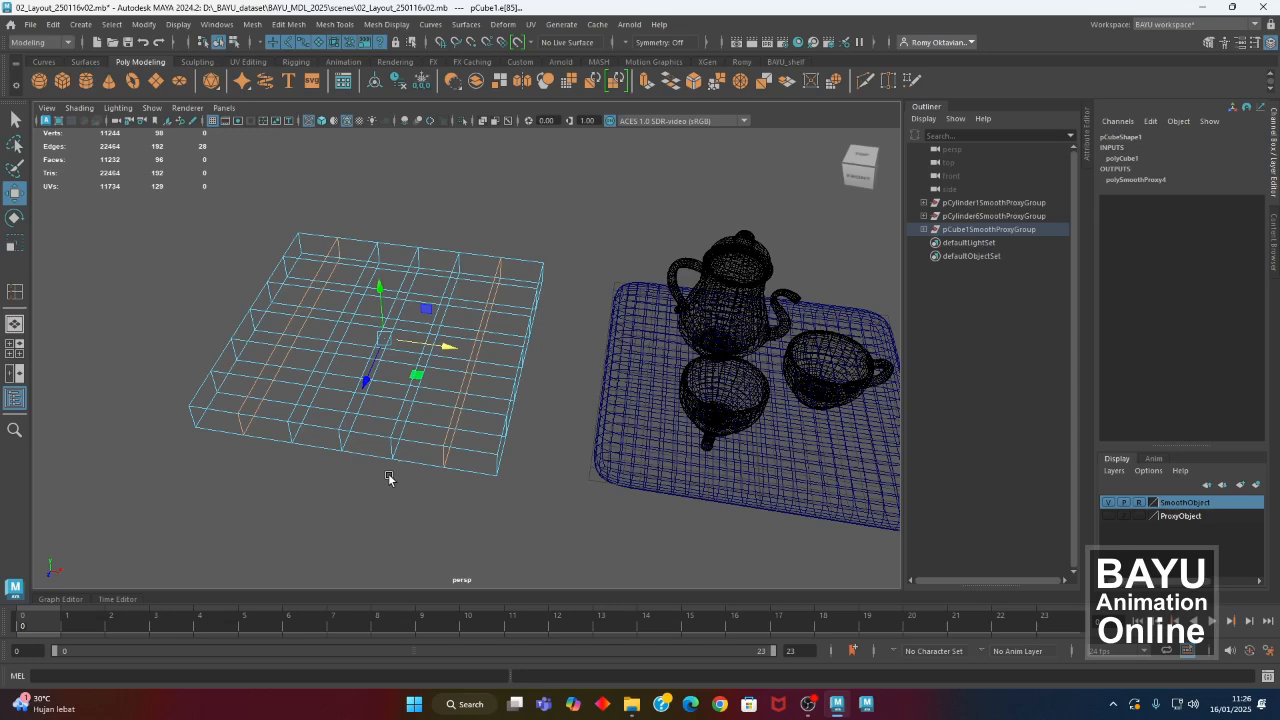
{"action": "key", "text": "r"}
Select the two outermost edge loops across the slab's depth and scale them outward, close to its front and back edges.
{"action": "left_click_drag", "start_coordinate": [444, 385], "coordinate": [375, 371], "text": "alt"}
{"action": "double_click", "coordinate": [375, 371]}
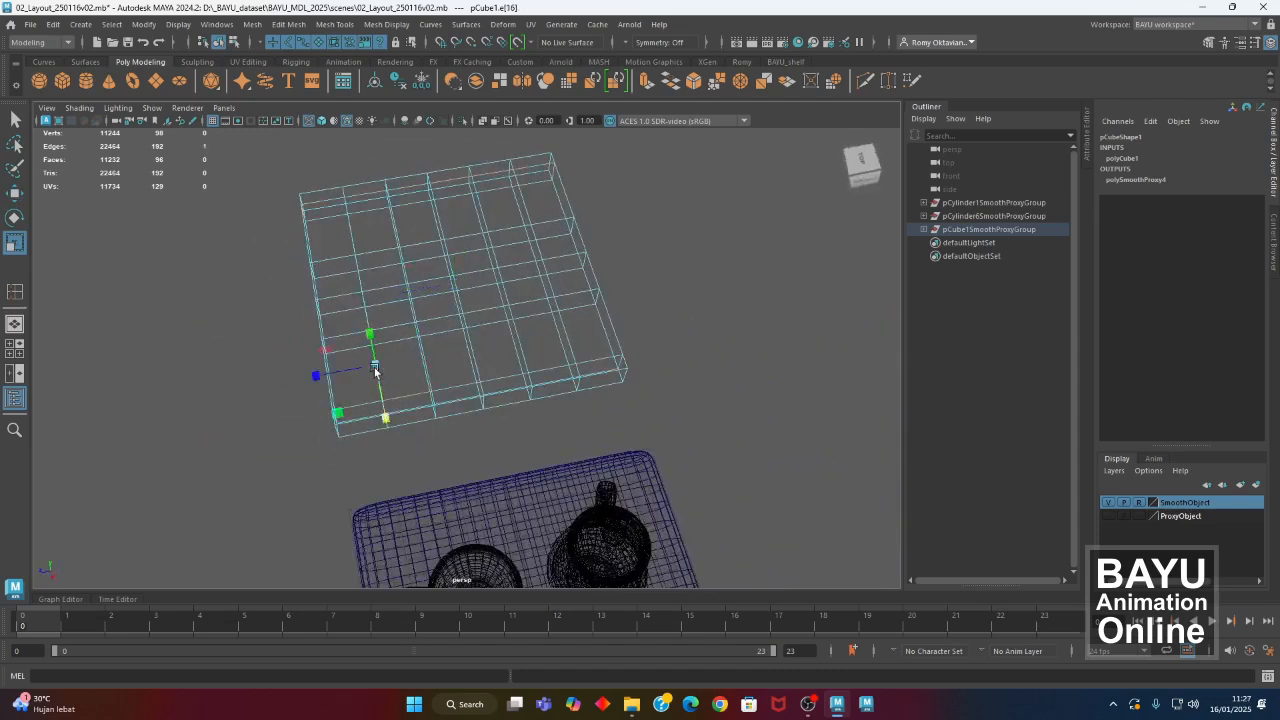
{"action": "left_click_drag", "start_coordinate": [496, 367], "coordinate": [560, 352], "text": "alt"}
{"action": "left_click_drag", "start_coordinate": [456, 358], "coordinate": [430, 386], "text": "alt"}
{"action": "left_click_drag", "start_coordinate": [391, 288], "coordinate": [371, 294]}
Switch the slab to face selection and show the scene in shaded display.
{"action": "left_click_drag", "start_coordinate": [394, 371], "coordinate": [460, 250], "text": "alt"}
{"action": "right_click_drag", "start_coordinate": [457, 178], "coordinate": [459, 212]}
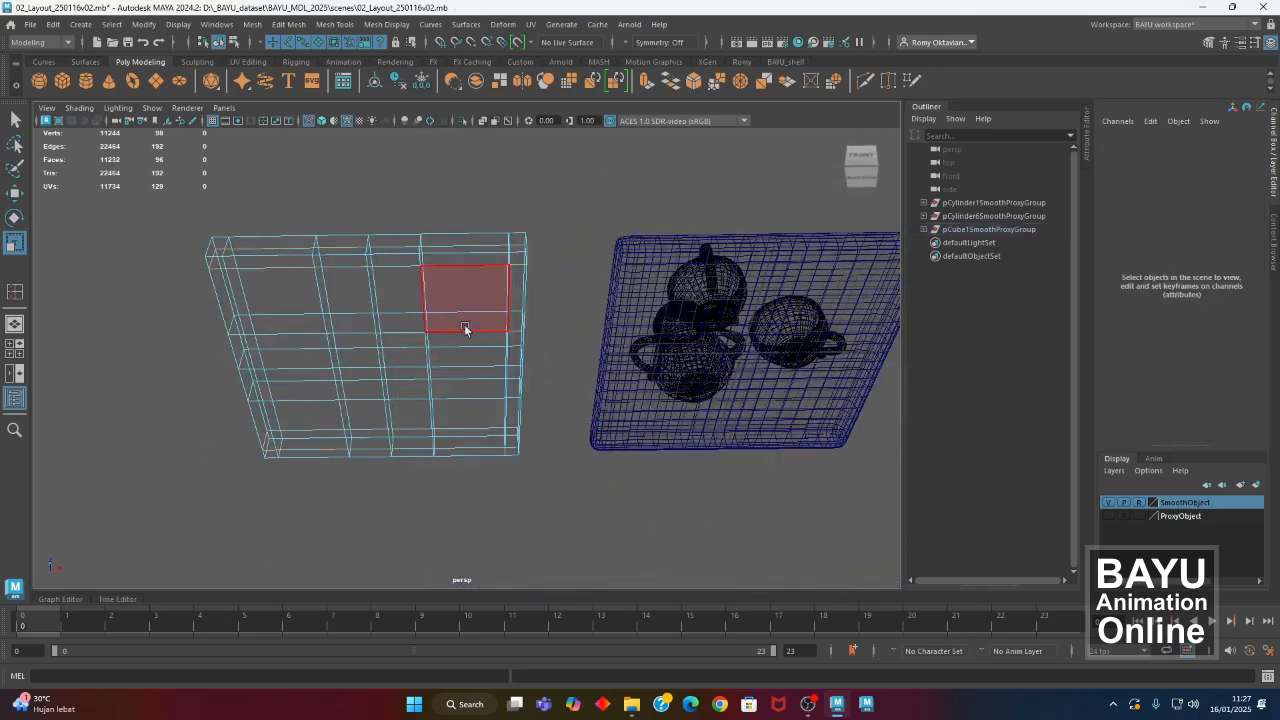
{"action": "left_click_drag", "start_coordinate": [464, 324], "coordinate": [449, 351], "text": "alt"}
{"action": "key", "text": "5"}
{"action": "left_click", "coordinate": [450, 316]}
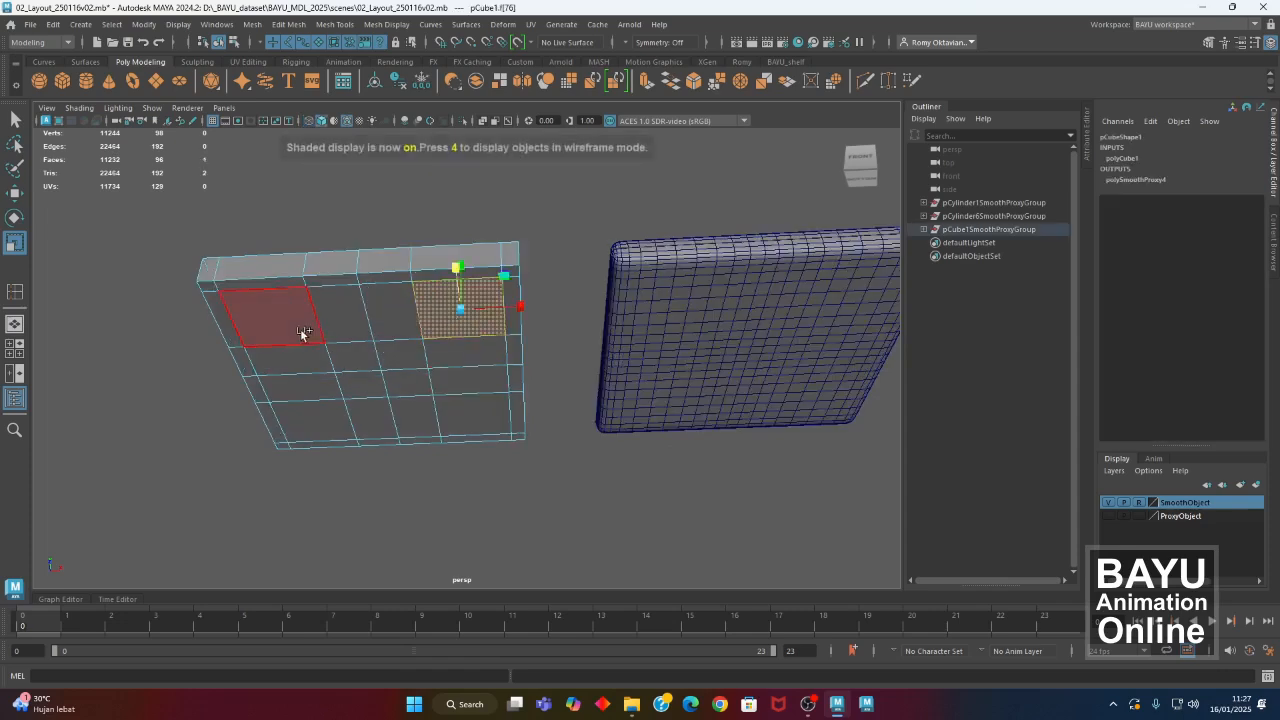
{"action": "left_click", "coordinate": [300, 334], "text": "shift"}
{"action": "left_click", "coordinate": [314, 425], "text": "shift"}
{"action": "left_click", "coordinate": [457, 418], "text": "shift"}
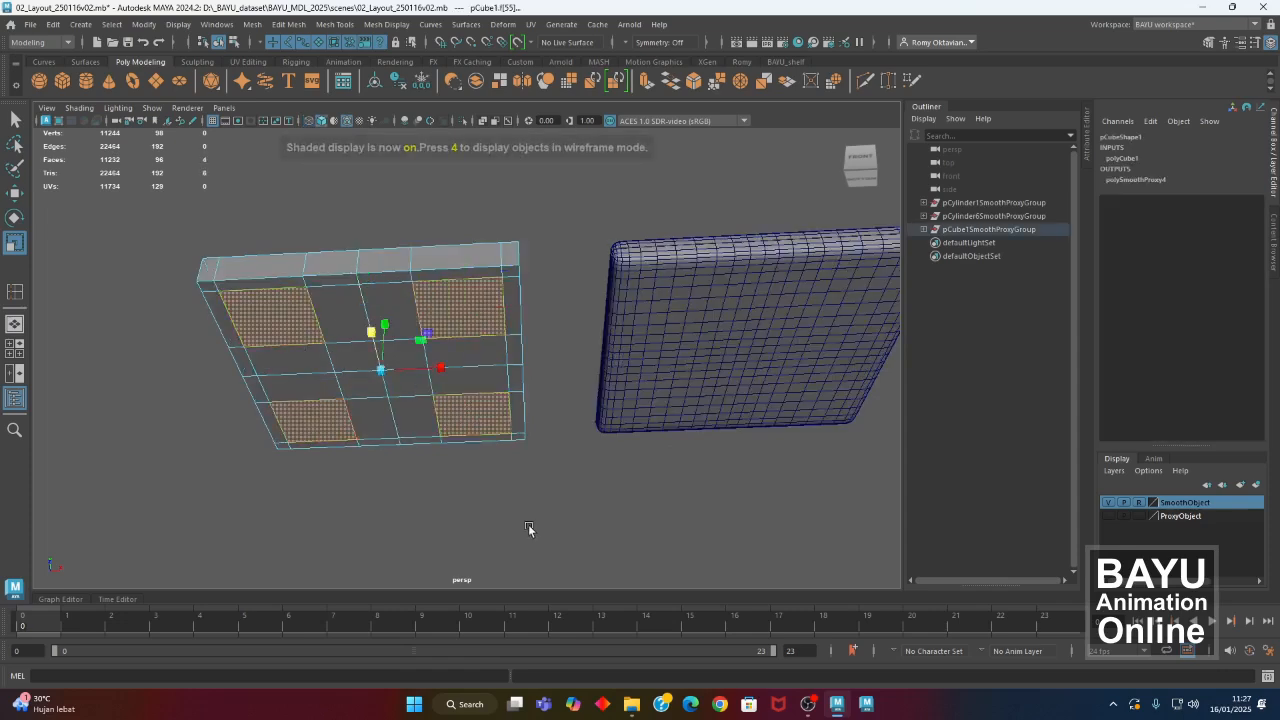
{"action": "key", "text": "ctrl+z"}
{"action": "key", "text": "ctrl+z"}
{"action": "key", "text": "ctrl+z"}
{"action": "key", "text": "ctrl+z"}
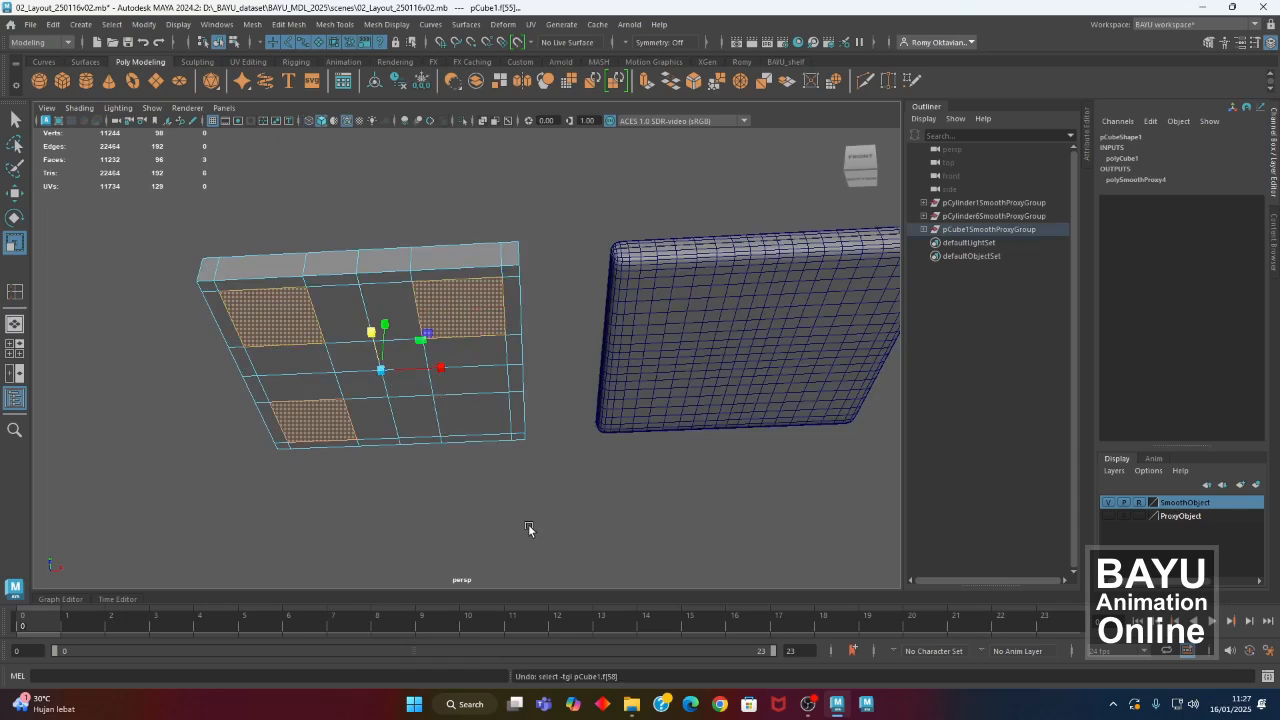
Select the next inner pair of edge loops across the slab's width and scale them outward, leaving narrower corner faces.
{"action": "left_click_drag", "start_coordinate": [357, 409], "coordinate": [354, 497], "text": "alt"}
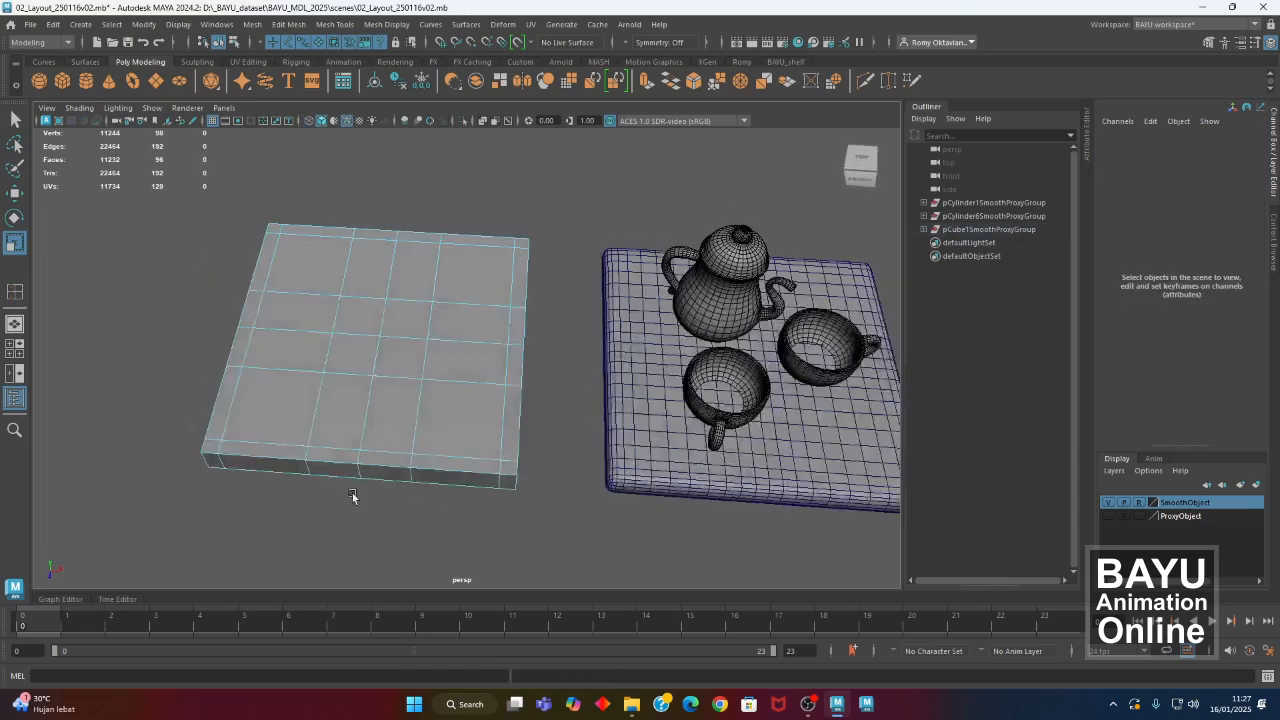
{"action": "right_click_drag", "start_coordinate": [419, 198], "coordinate": [422, 180]}
{"action": "double_click", "coordinate": [444, 250]}
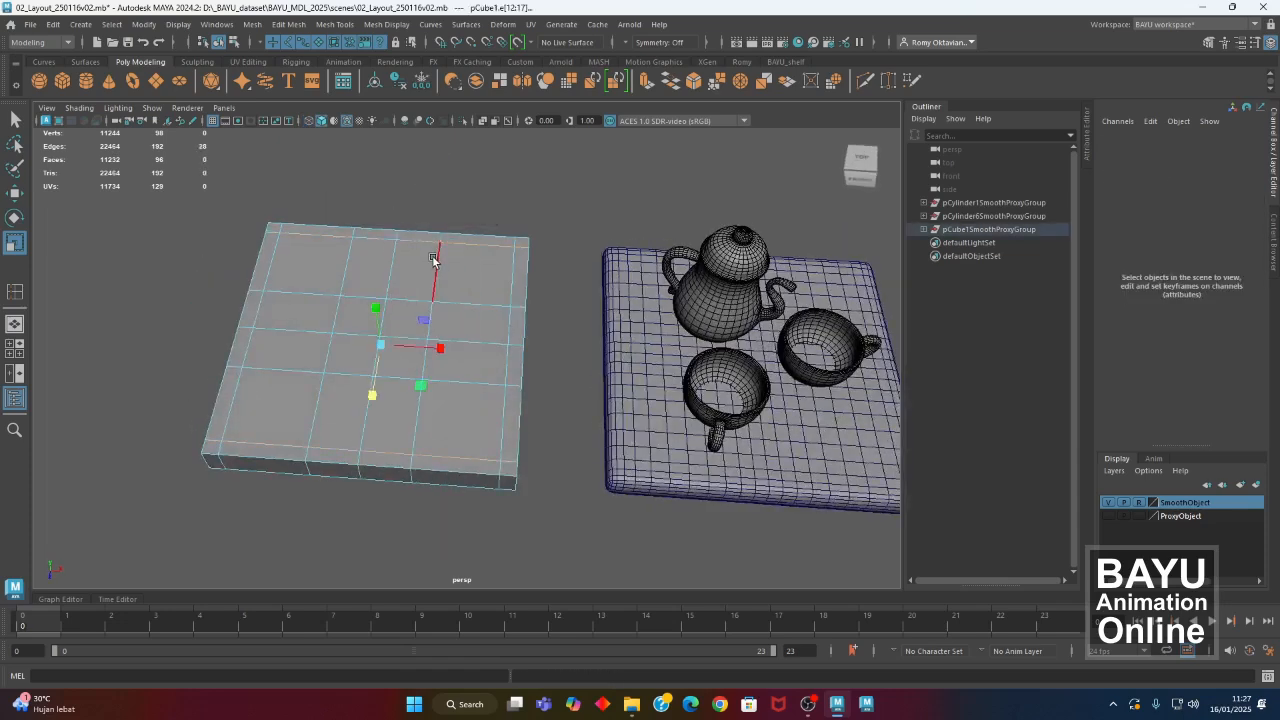
{"action": "left_click", "coordinate": [432, 260]}
{"action": "left_click_drag", "start_coordinate": [449, 348], "coordinate": [498, 354]}
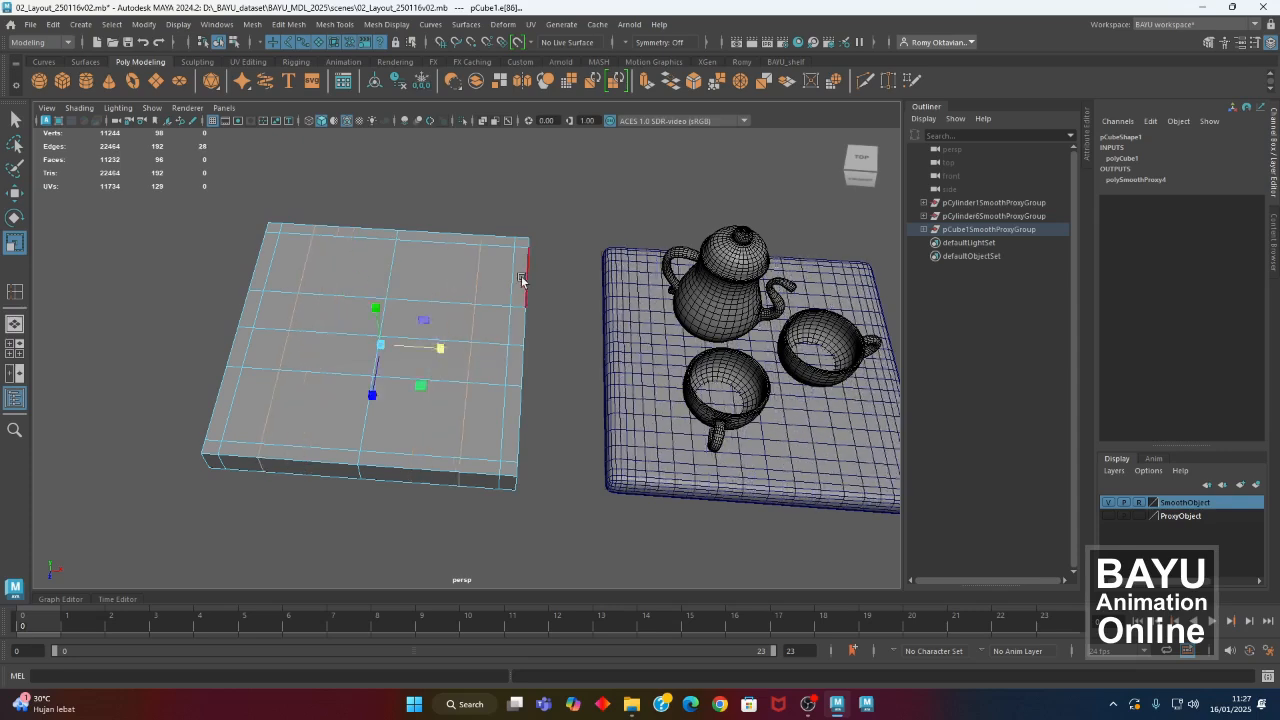
Select the next inner pair of edge loops across the slab's depth and scale them outward to form small corner faces.
{"action": "left_click_drag", "start_coordinate": [463, 417], "coordinate": [335, 454], "text": "alt"}
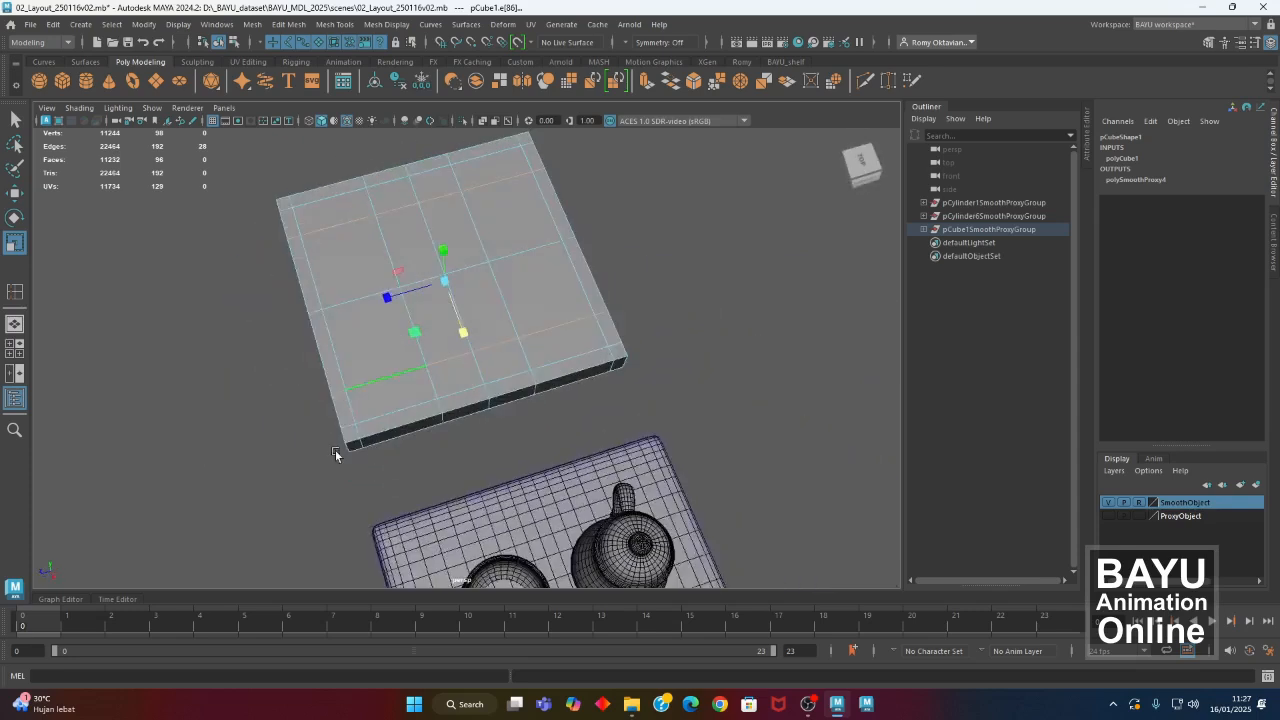
{"action": "double_click", "coordinate": [500, 300]}
{"action": "double_click", "coordinate": [418, 332], "text": "shift"}
{"action": "left_click_drag", "start_coordinate": [417, 331], "coordinate": [383, 391], "text": "alt"}
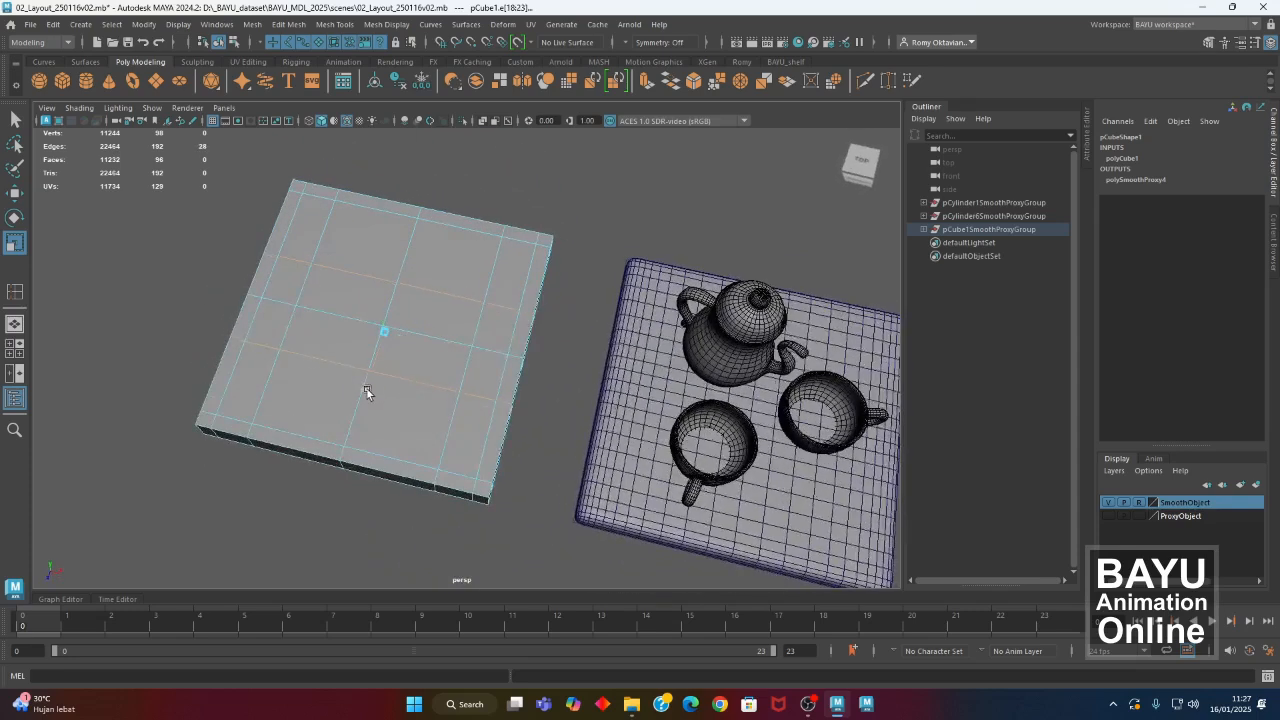
{"action": "key", "text": "w"}
{"action": "left_click_drag", "start_coordinate": [443, 506], "coordinate": [483, 464], "text": "alt"}
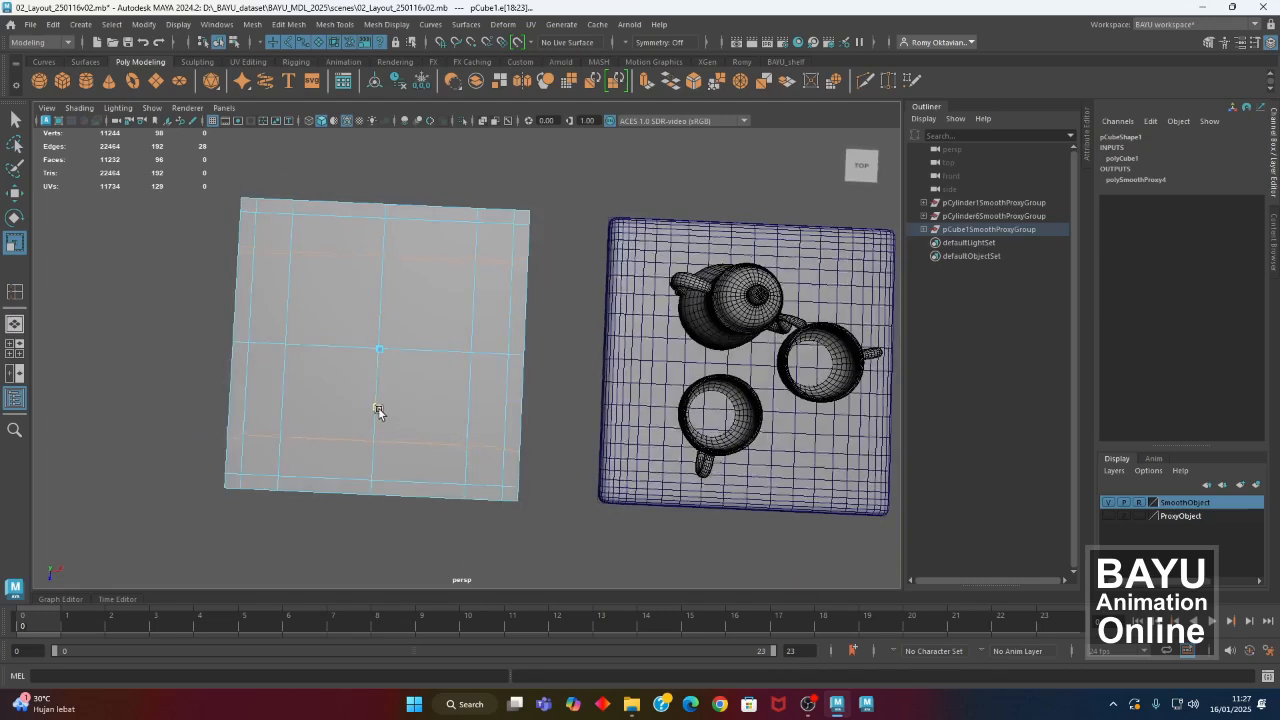
Select the four small faces near the corners on the slab's underside.
{"action": "left_click_drag", "start_coordinate": [433, 468], "coordinate": [381, 499], "text": "alt"}
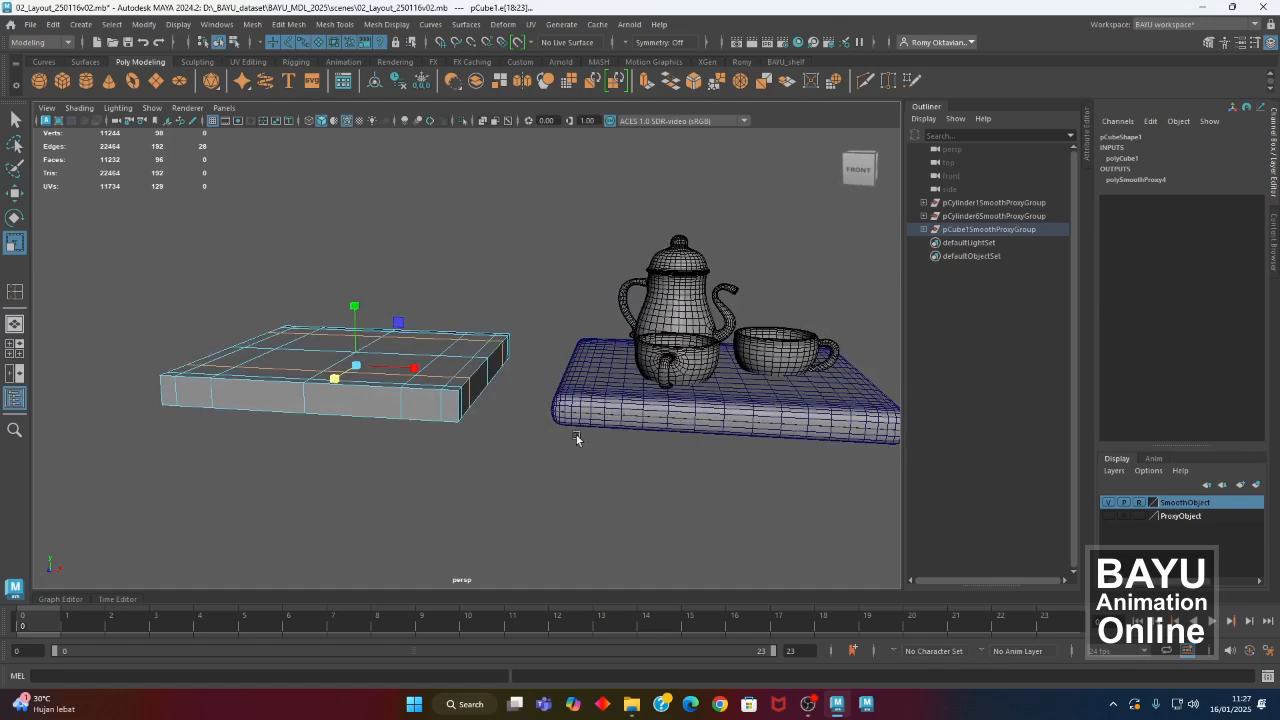
{"action": "left_click_drag", "start_coordinate": [424, 472], "coordinate": [432, 526], "text": "alt"}
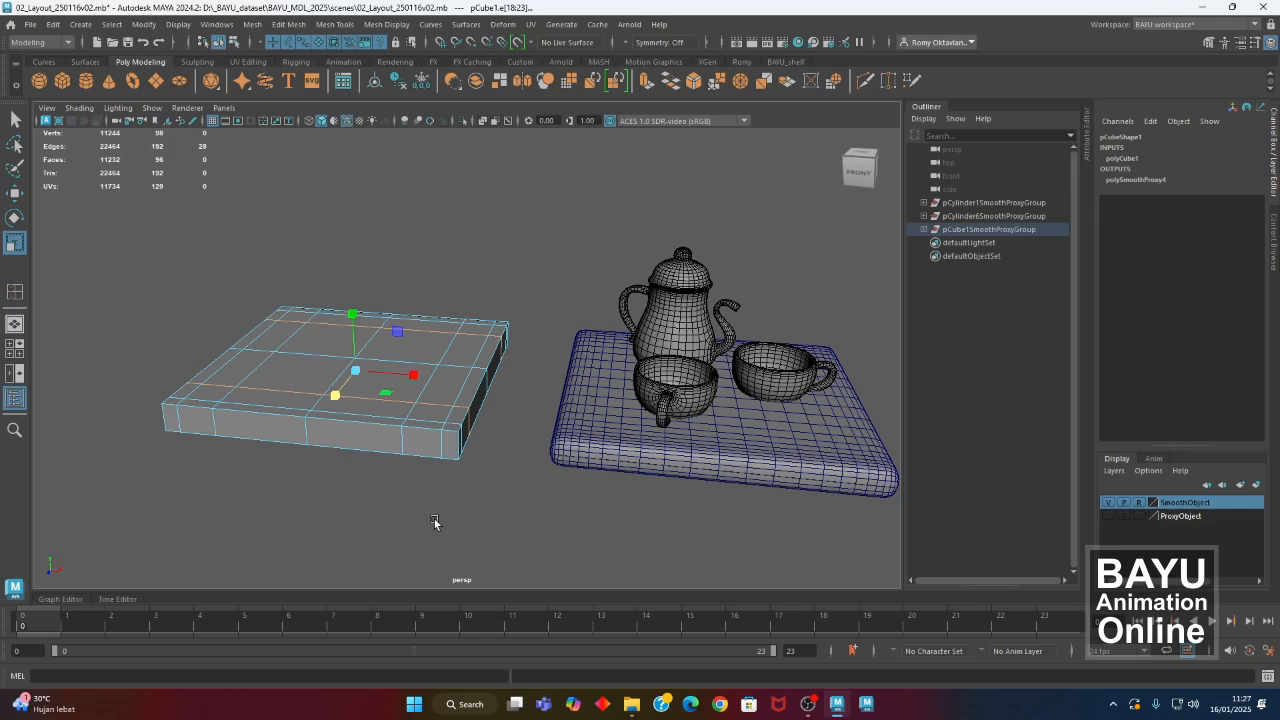
{"action": "left_click_drag", "start_coordinate": [434, 519], "coordinate": [380, 404], "text": "alt"}
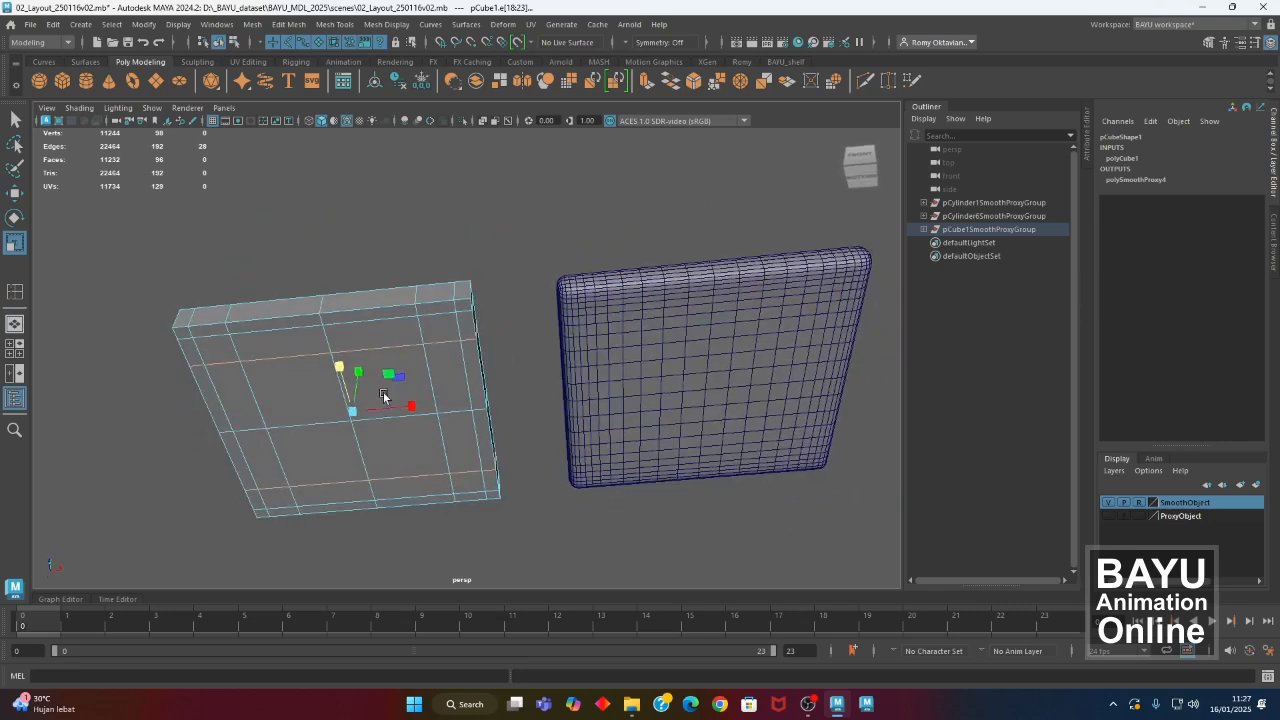
{"action": "right_click", "coordinate": [414, 213]}
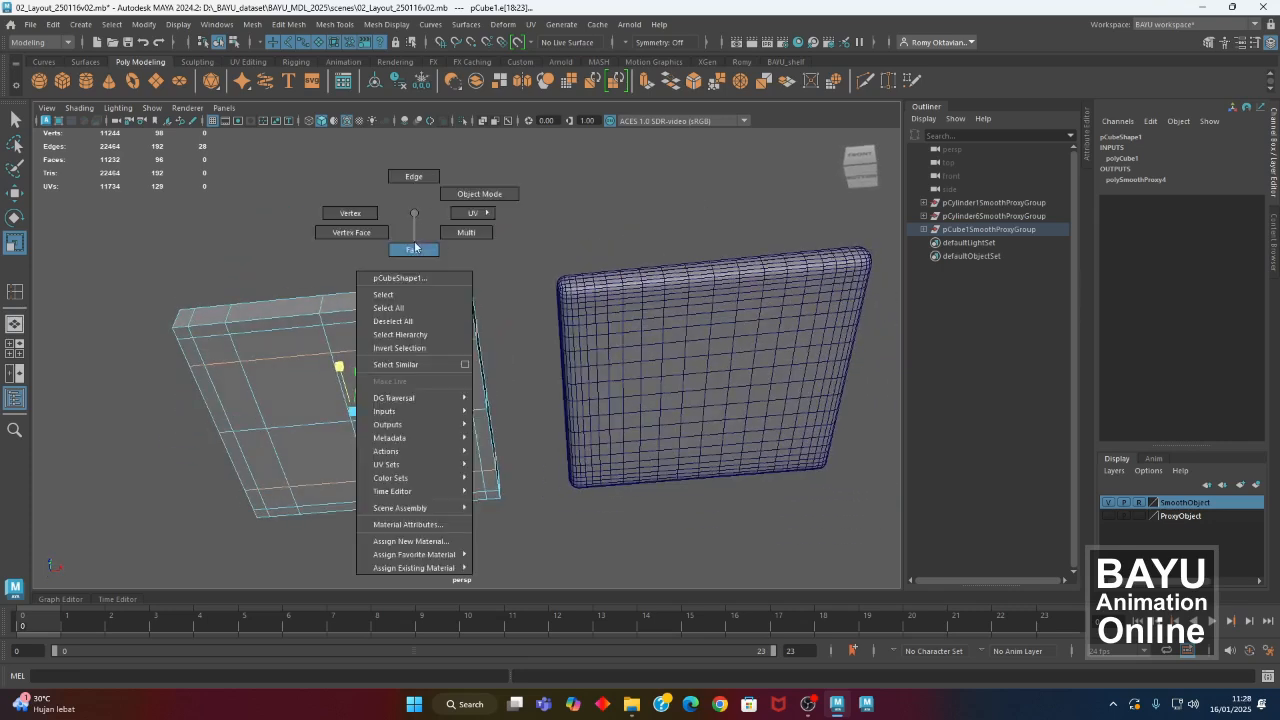
{"action": "left_click", "coordinate": [413, 250]}
{"action": "left_click", "coordinate": [438, 328]}
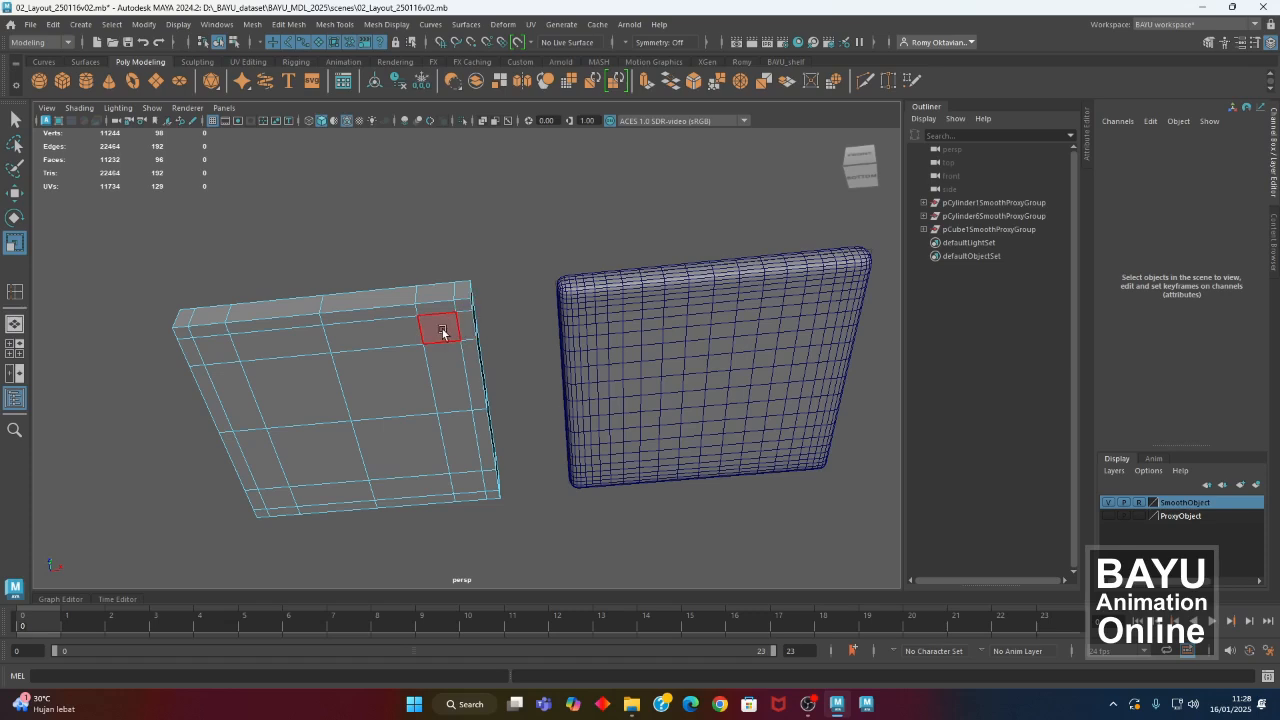
{"action": "left_click", "coordinate": [215, 349], "text": "shift"}
{"action": "left_click", "coordinate": [276, 498], "text": "shift"}
{"action": "key", "text": "q"}
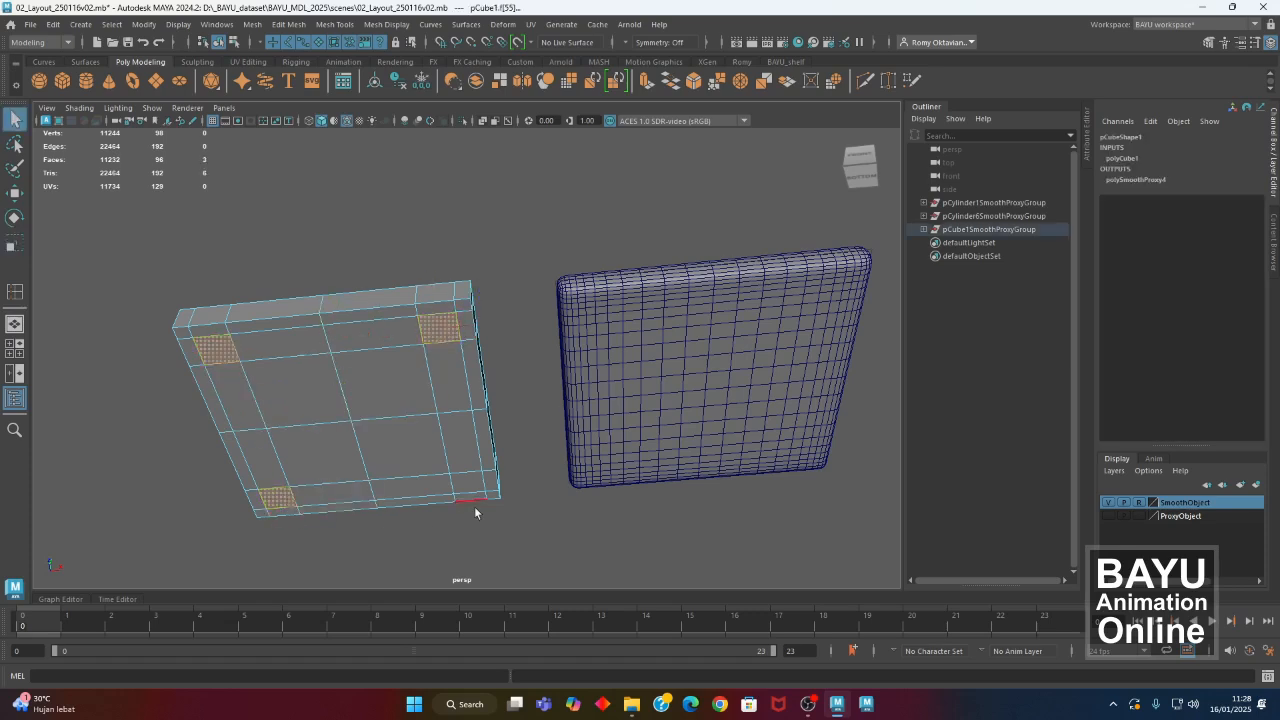
{"action": "left_click", "coordinate": [470, 483], "text": "shift"}
{"action": "left_click_drag", "start_coordinate": [557, 523], "coordinate": [490, 530], "text": "alt"}
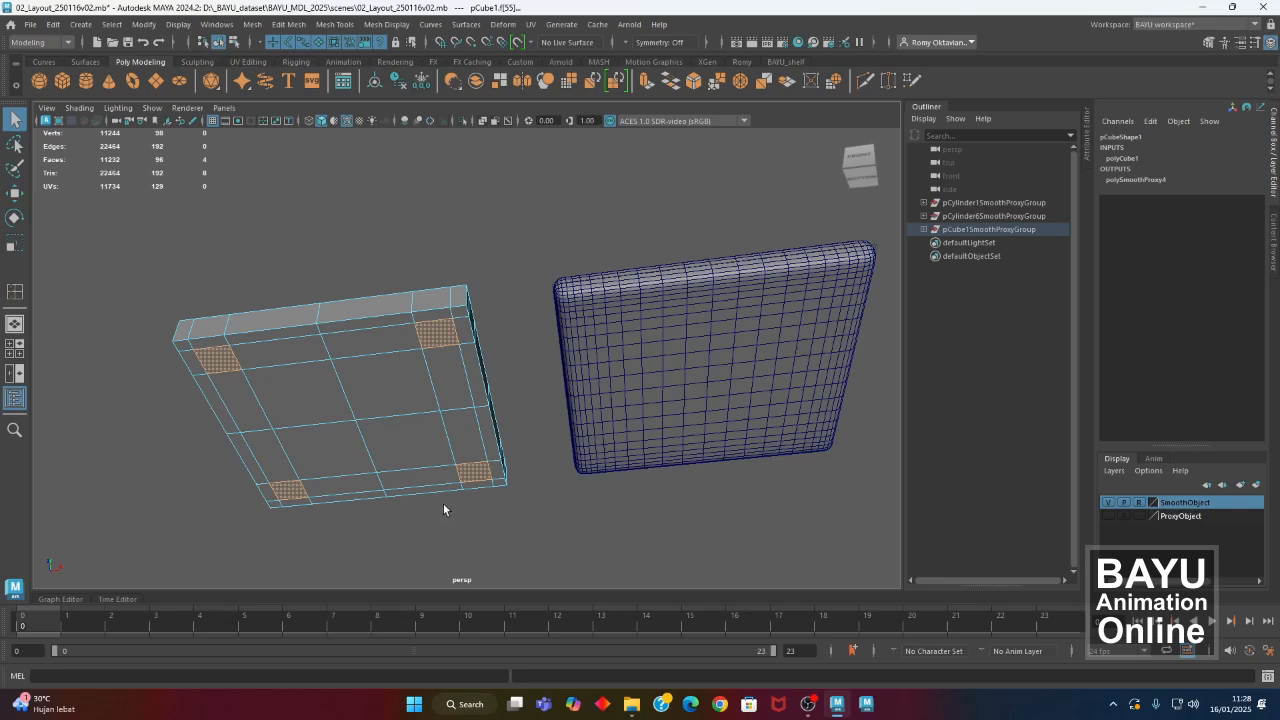
{"action": "left_click", "coordinate": [476, 474], "text": "shift"}
{"action": "left_click", "coordinate": [221, 365], "text": "shift"}
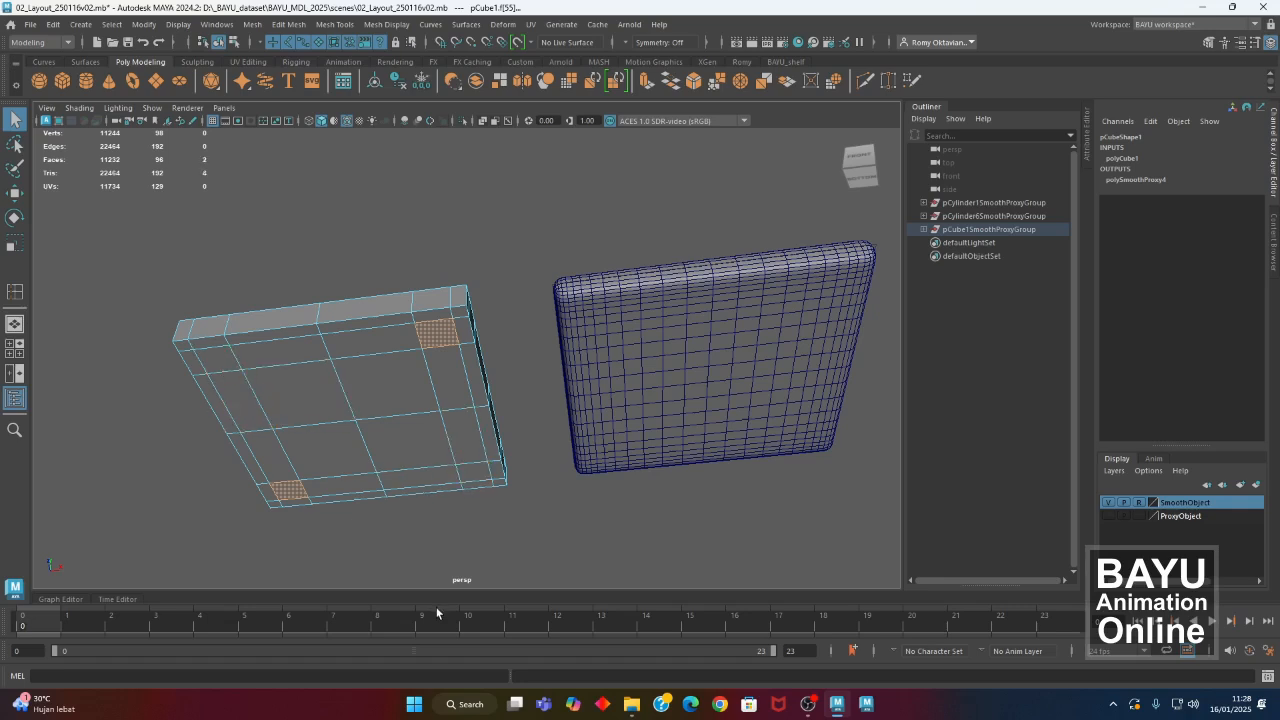
{"action": "left_click", "coordinate": [476, 474], "text": "shift"}
{"action": "left_click", "coordinate": [221, 362], "text": "shift"}
Extrude the four selected underside faces and move them downward to form long table legs.
{"action": "left_click_drag", "start_coordinate": [400, 470], "coordinate": [360, 519], "text": "alt"}
{"action": "middle_click_drag", "start_coordinate": [437, 493], "coordinate": [405, 482], "text": "alt"}
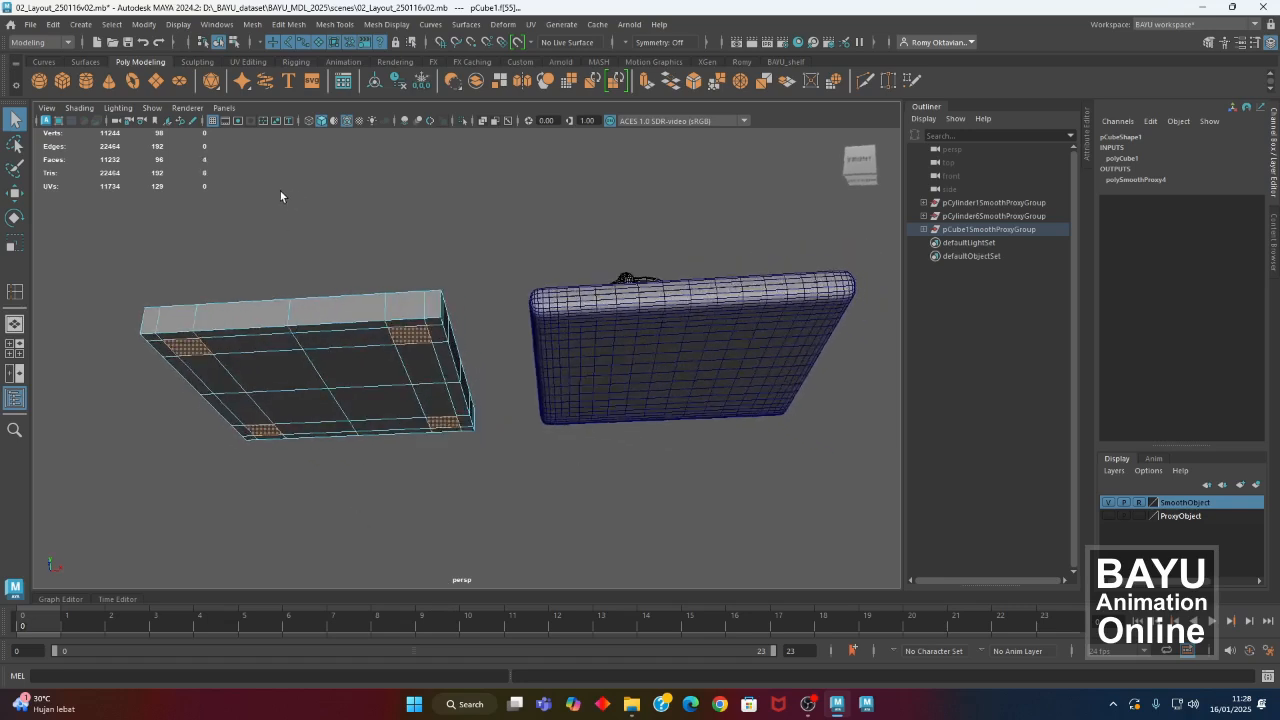
{"action": "left_click", "coordinate": [289, 24]}
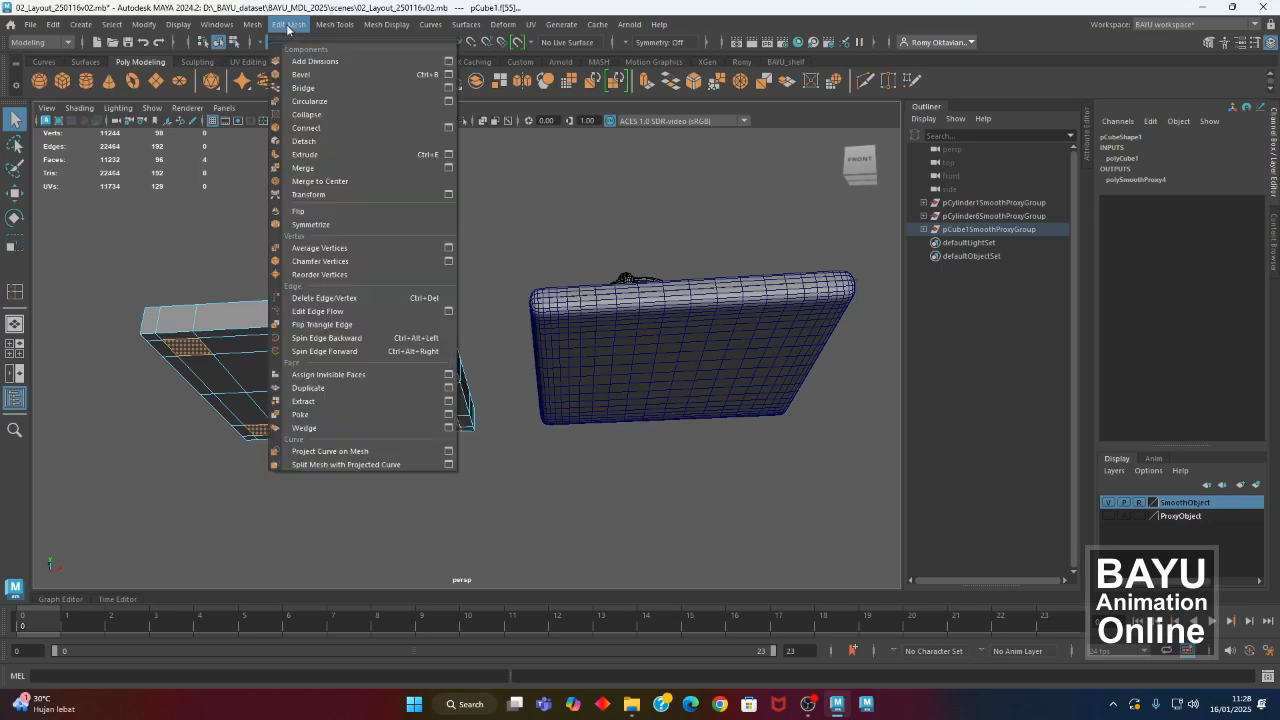
{"action": "left_click", "coordinate": [305, 154]}
{"action": "scroll", "coordinate": [289, 472], "scroll_direction": "up", "scroll_amount": 1}
{"action": "middle_click_drag", "start_coordinate": [289, 472], "coordinate": [318, 411], "text": "alt"}
{"action": "left_click_drag", "start_coordinate": [318, 411], "coordinate": [345, 405], "text": "alt"}
{"action": "key", "text": "w"}
{"action": "left_click_drag", "start_coordinate": [342, 264], "coordinate": [403, 348]}
Taper the four legs by setting the extrusion's local scale X and Y to 0.563.
{"action": "left_click_drag", "start_coordinate": [560, 396], "coordinate": [345, 458], "text": "alt"}
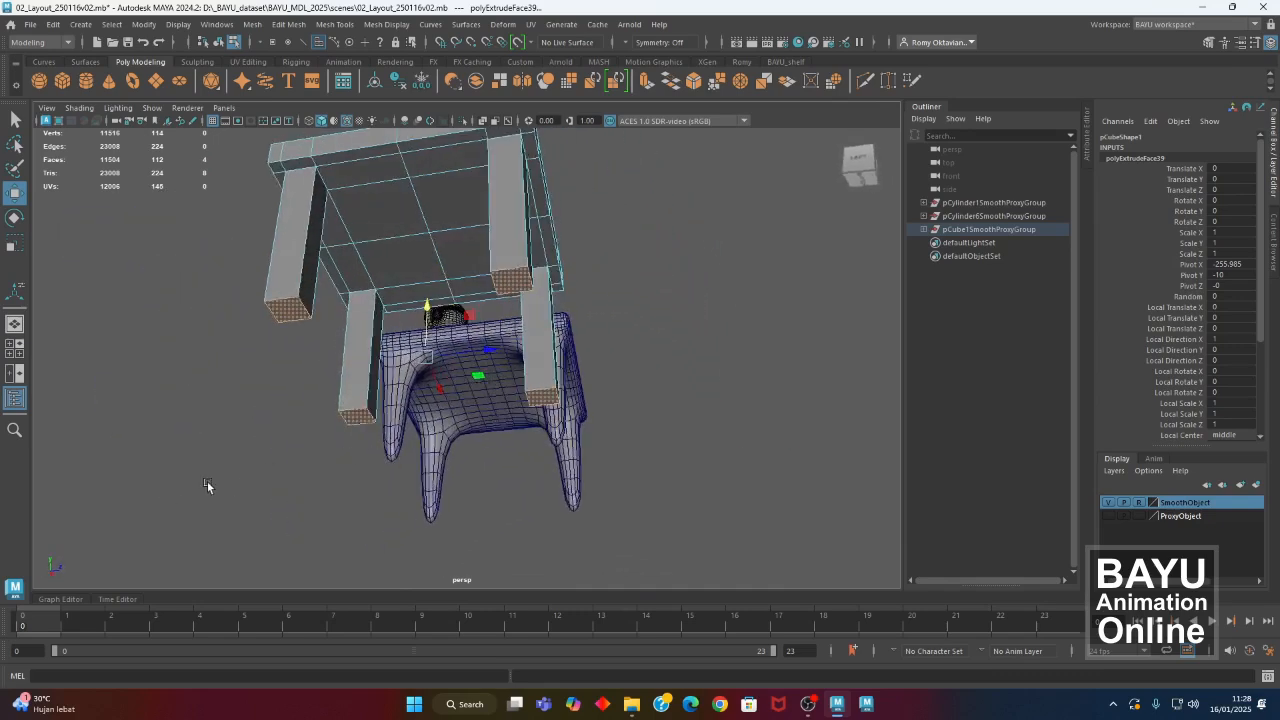
{"action": "left_click", "coordinate": [14, 297]}
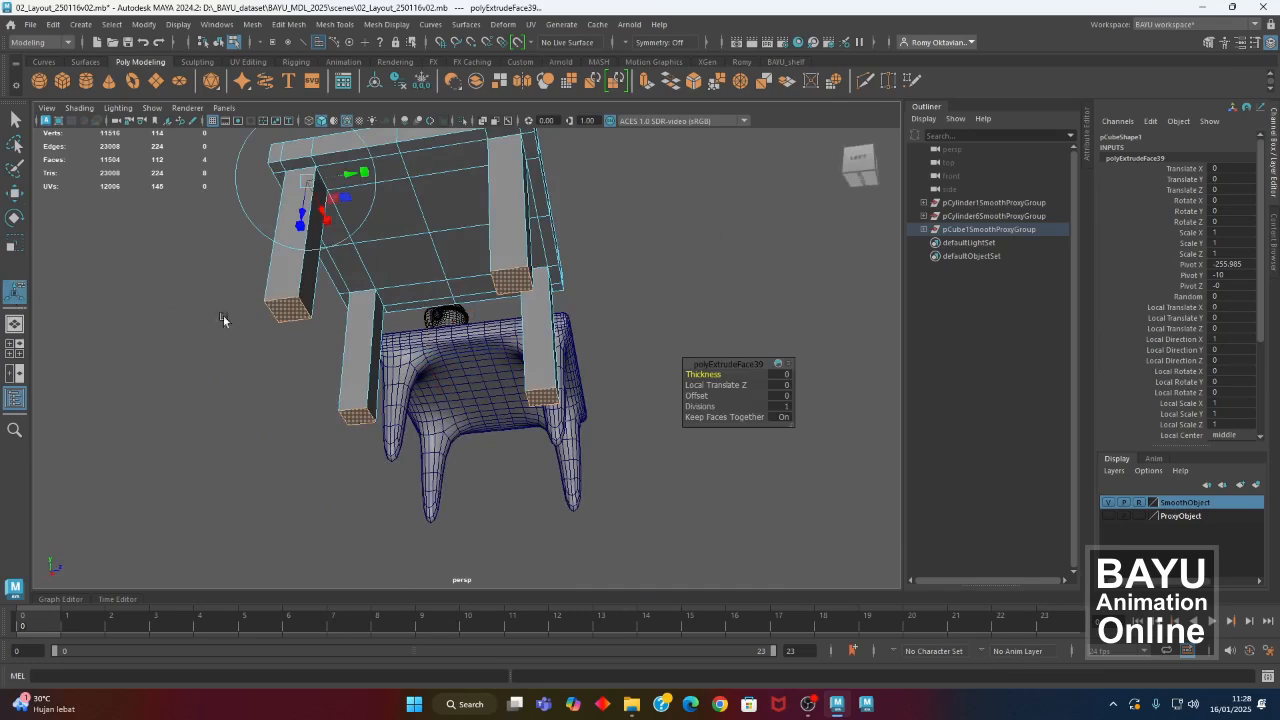
{"action": "left_click_drag", "start_coordinate": [289, 323], "coordinate": [264, 304], "text": "alt"}
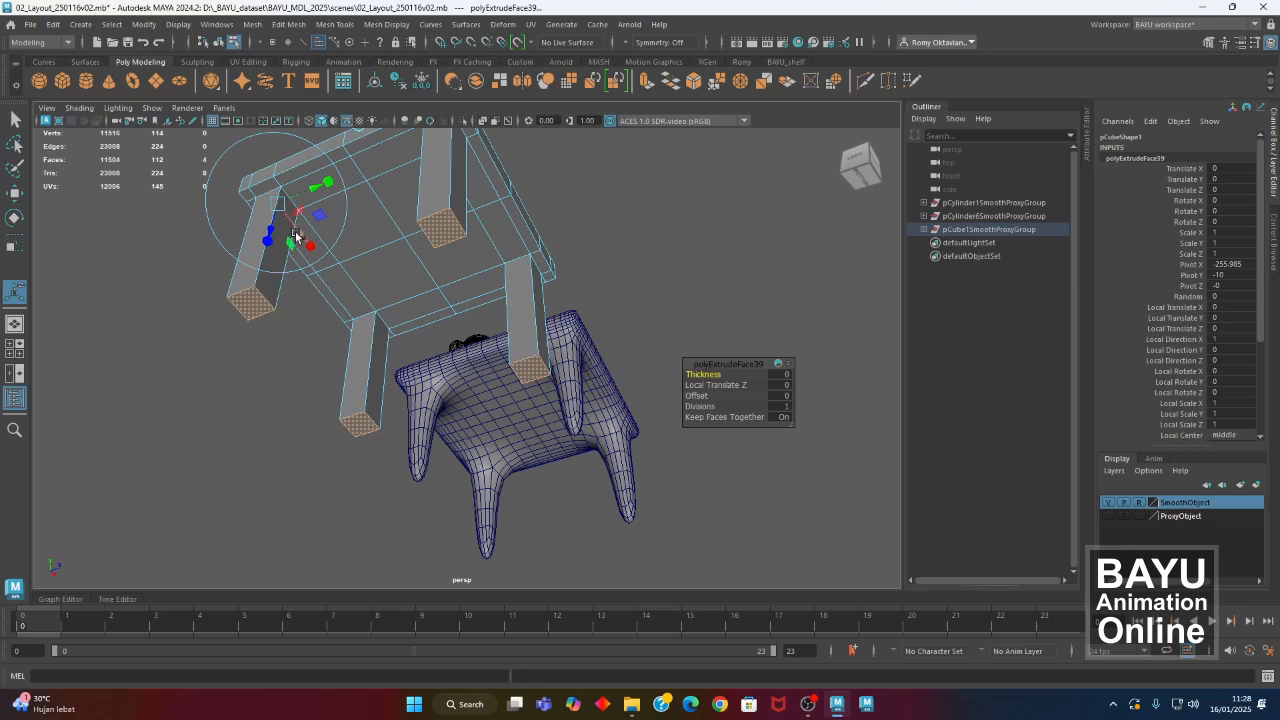
{"action": "left_click", "coordinate": [331, 183]}
{"action": "left_click_drag", "start_coordinate": [339, 232], "coordinate": [327, 231], "text": "alt"}
{"action": "left_click_drag", "start_coordinate": [377, 282], "coordinate": [333, 421], "text": "alt"}
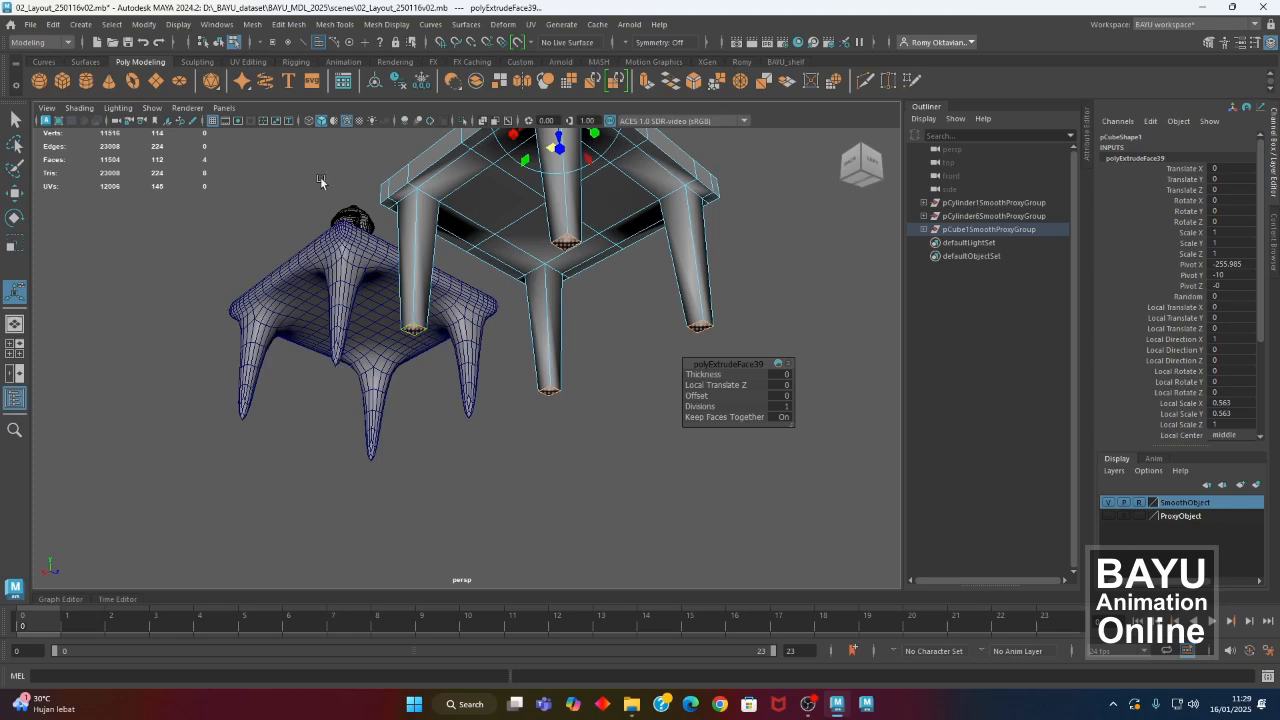
Extrude the four leg-end faces again with a local translate Z of 2.224.
{"action": "left_click", "coordinate": [288, 25]}
{"action": "left_click", "coordinate": [303, 154]}
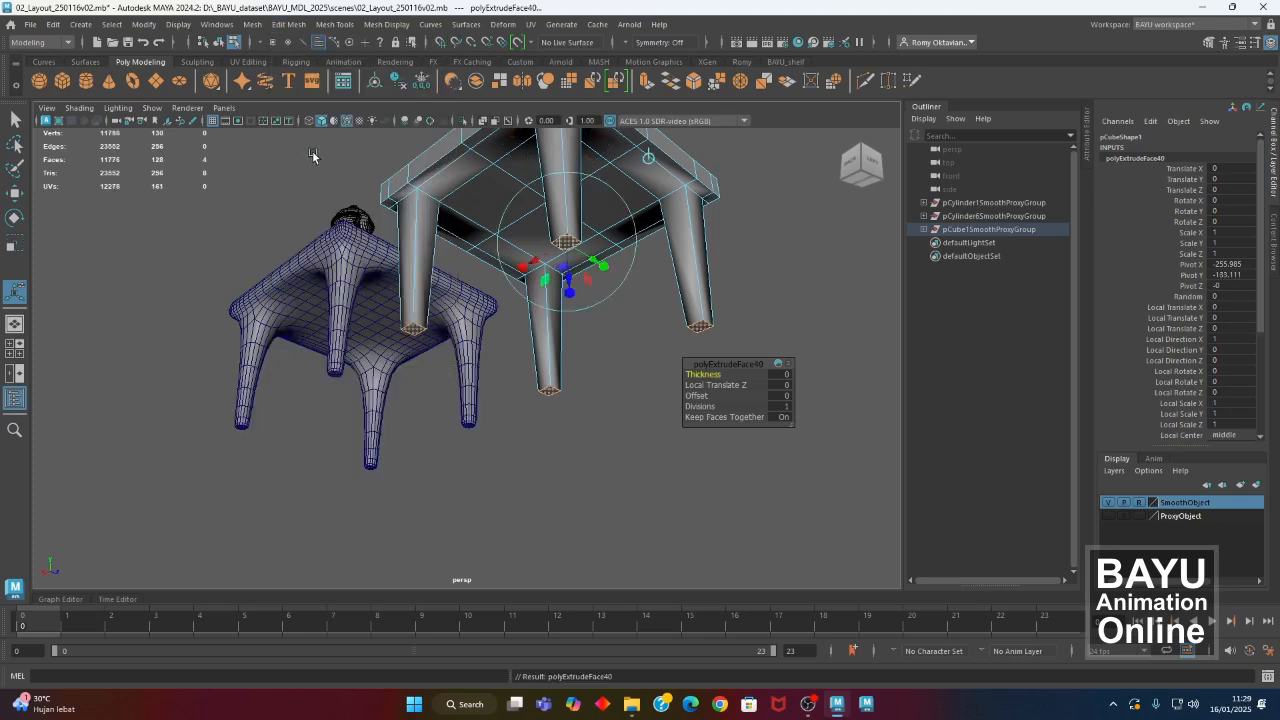
{"action": "left_click_drag", "start_coordinate": [484, 374], "coordinate": [453, 410], "text": "alt"}
{"action": "middle_click_drag", "start_coordinate": [437, 242], "coordinate": [479, 246], "text": "alt"}
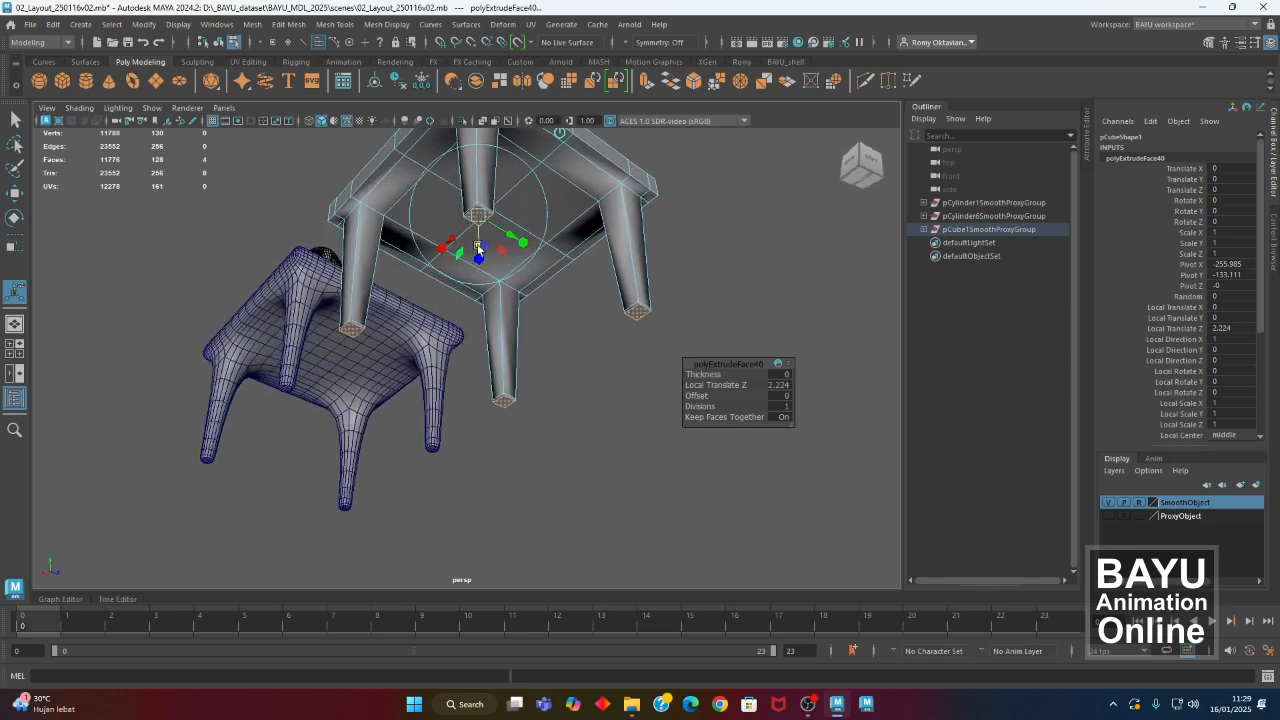
Try to splay the legs by scaling the four leg-end faces outward in the top view.
{"action": "left_click_drag", "start_coordinate": [308, 373], "coordinate": [352, 435], "text": "alt"}
{"action": "key", "text": "space"}
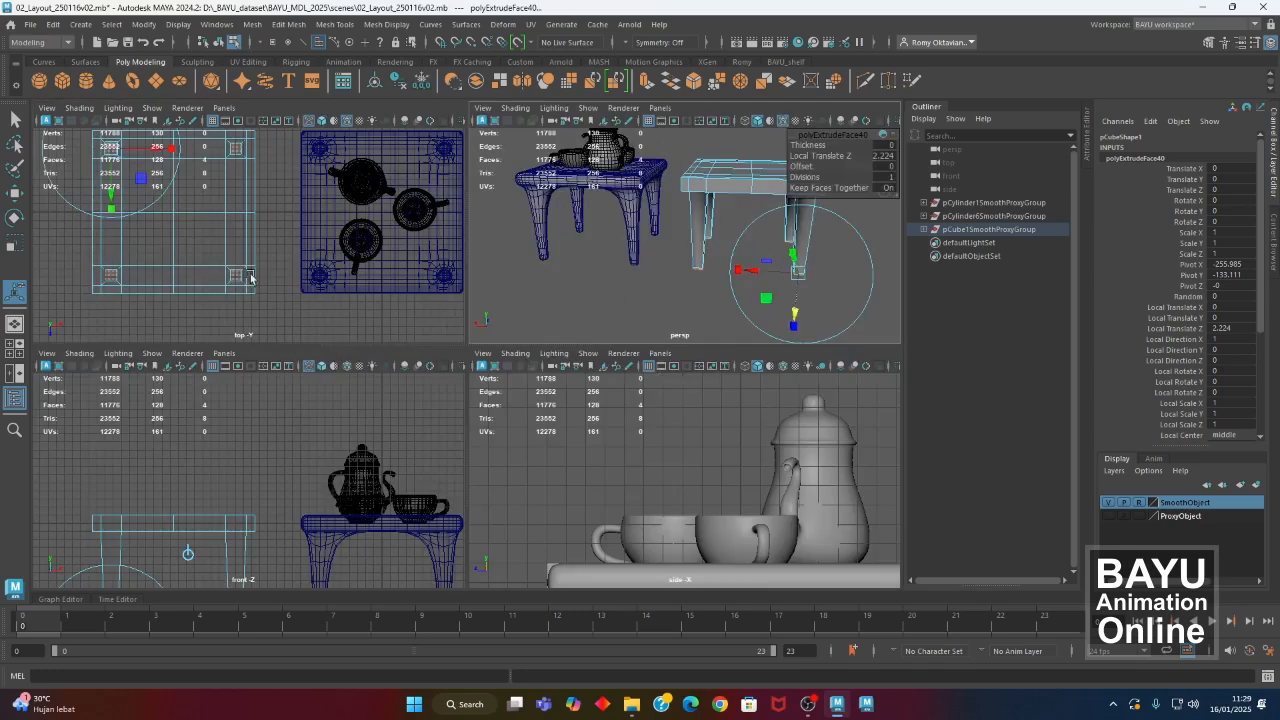
{"action": "key", "text": "space"}
{"action": "scroll", "coordinate": [320, 320], "scroll_direction": "down", "scroll_amount": 4}
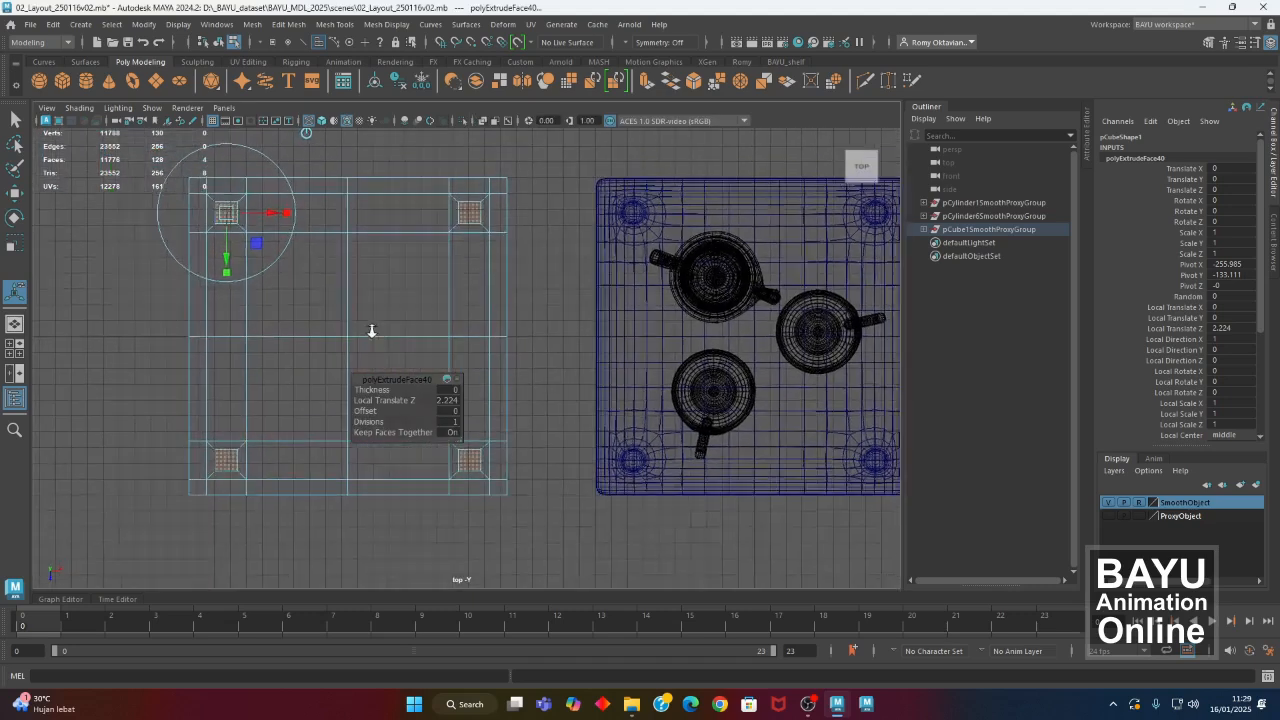
{"action": "key", "text": "w"}
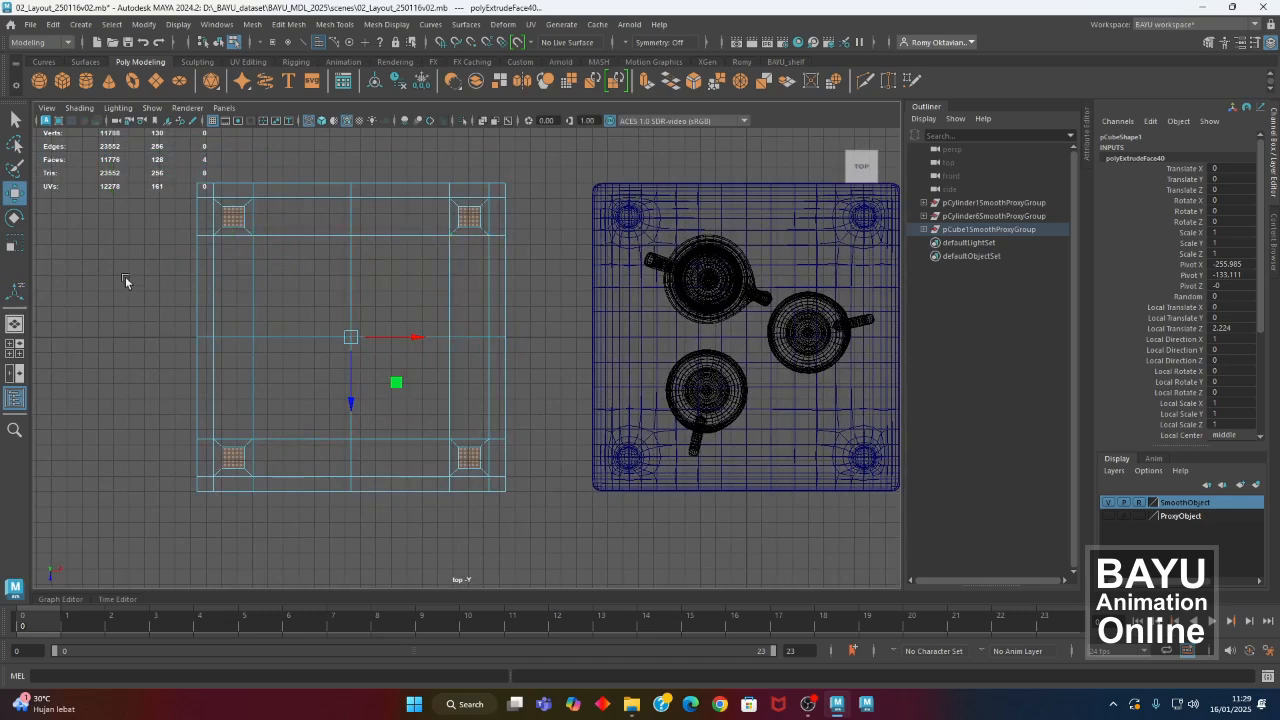
{"action": "left_click", "coordinate": [15, 243]}
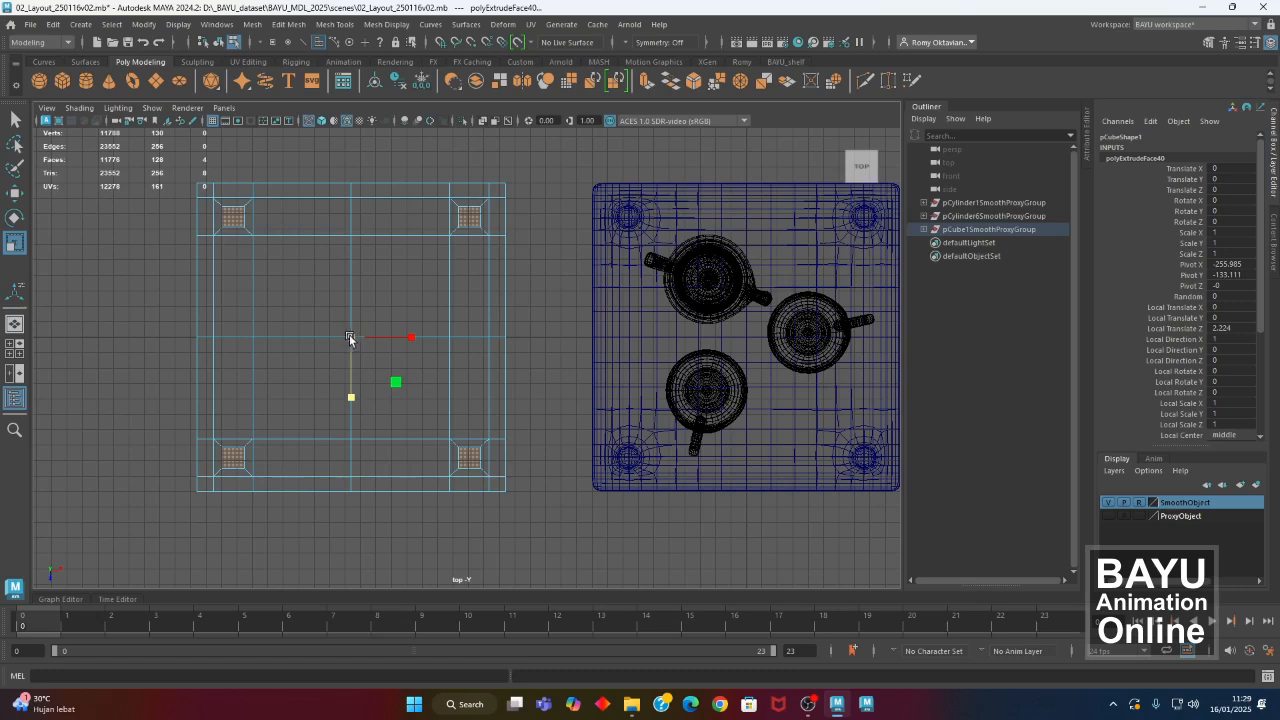
{"action": "left_click_drag", "start_coordinate": [395, 385], "coordinate": [400, 387]}
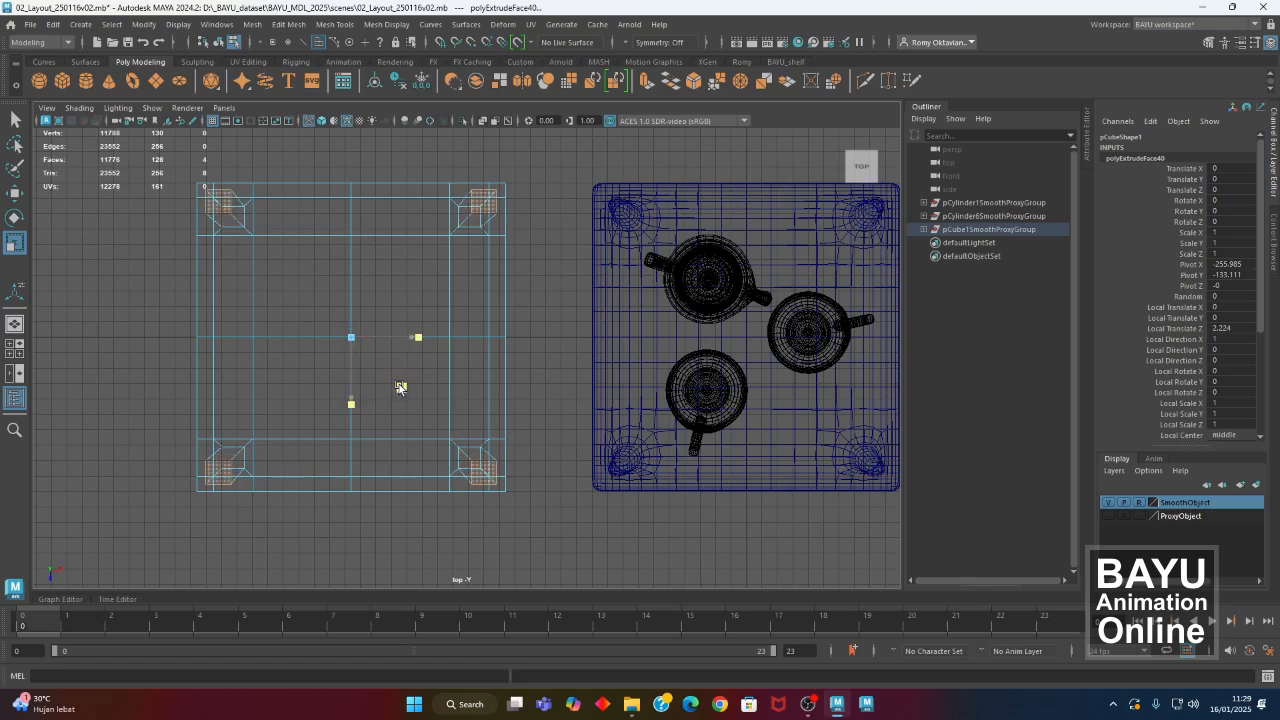
{"action": "left_click_drag", "start_coordinate": [400, 387], "coordinate": [399, 387]}
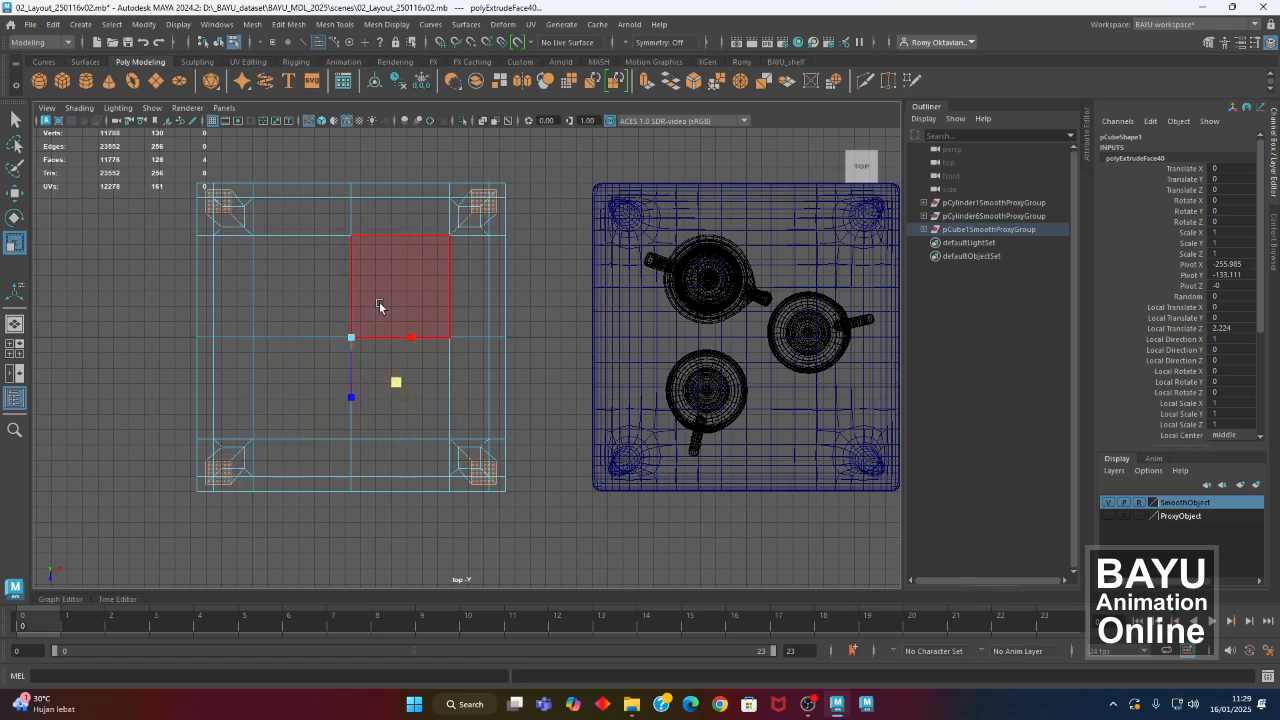
{"action": "key", "text": "space"}
{"action": "key", "text": "space"}
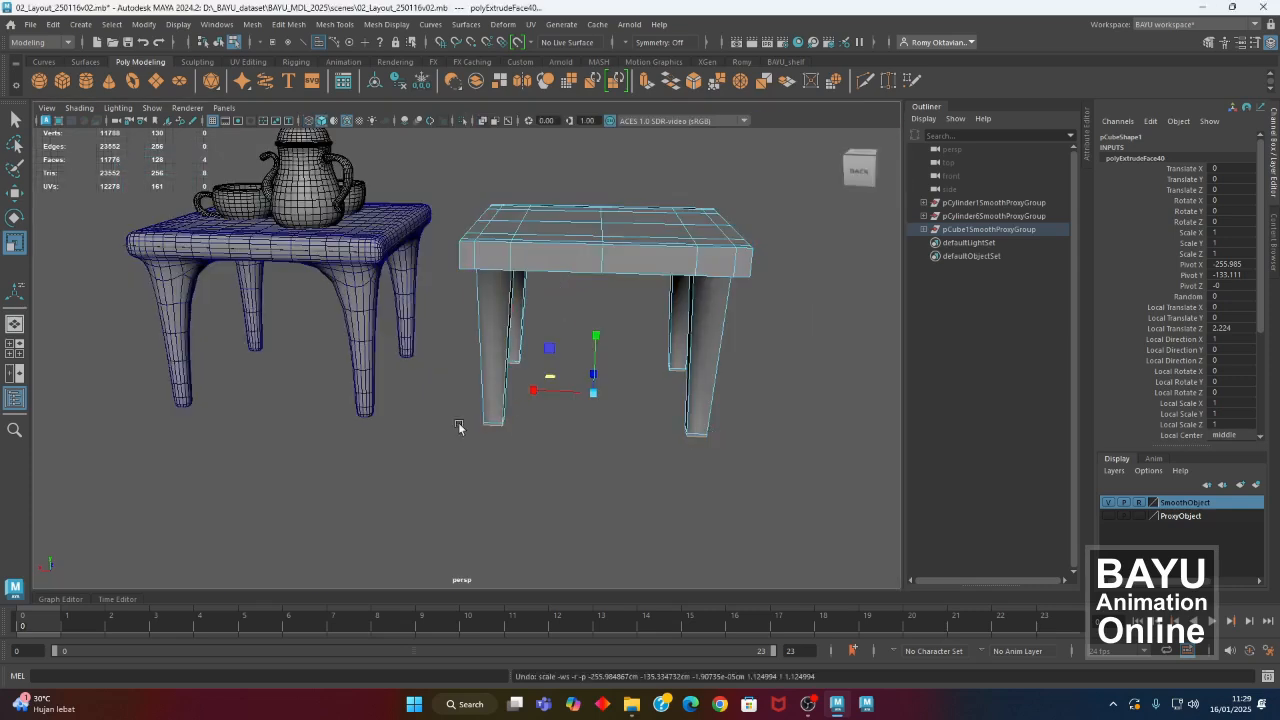
Select all the vertices at the bottom ends of the four legs on the low-poly table.
{"action": "left_click_drag", "start_coordinate": [458, 422], "coordinate": [346, 414], "text": "alt"}
{"action": "right_click", "coordinate": [571, 314]}
{"action": "right_click_drag", "start_coordinate": [571, 314], "coordinate": [499, 311]}
{"action": "left_click_drag", "start_coordinate": [448, 331], "coordinate": [822, 450]}
{"action": "left_click_drag", "start_coordinate": [650, 424], "coordinate": [497, 453], "text": "alt"}
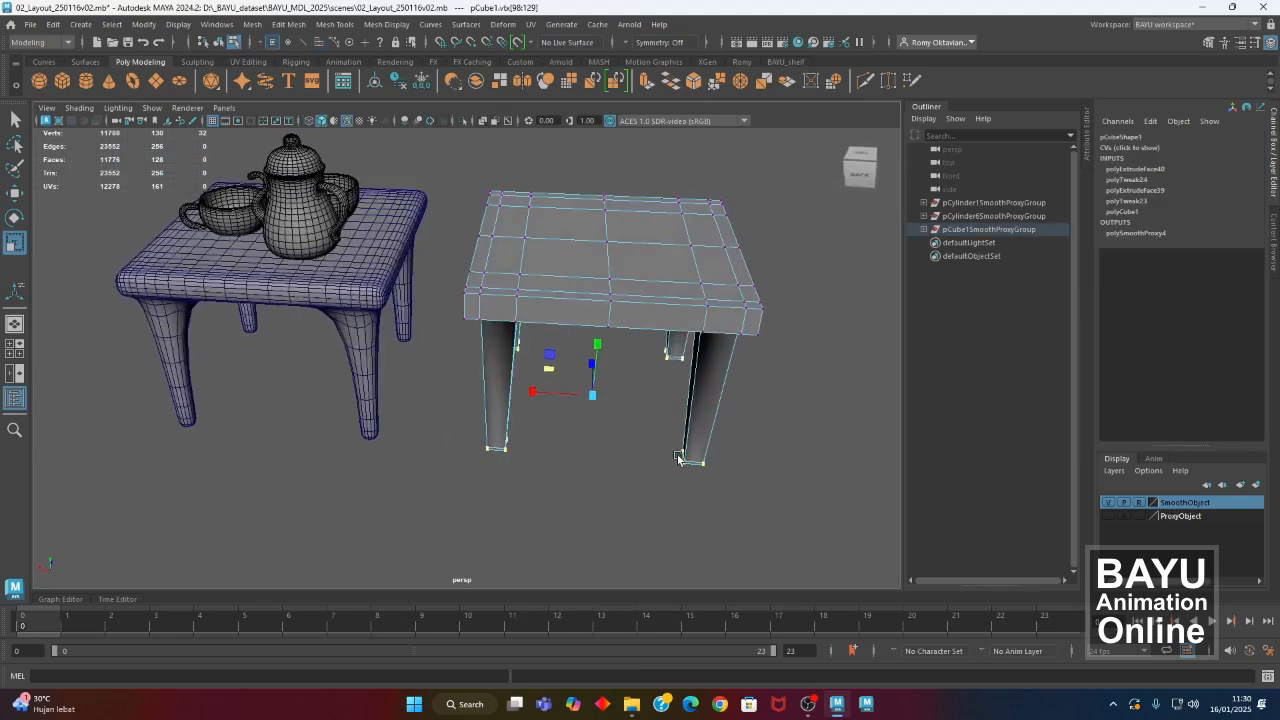
Scale the selected leg-end vertices outward along X and Z in the top view to splay the legs.
{"action": "key", "text": "space"}
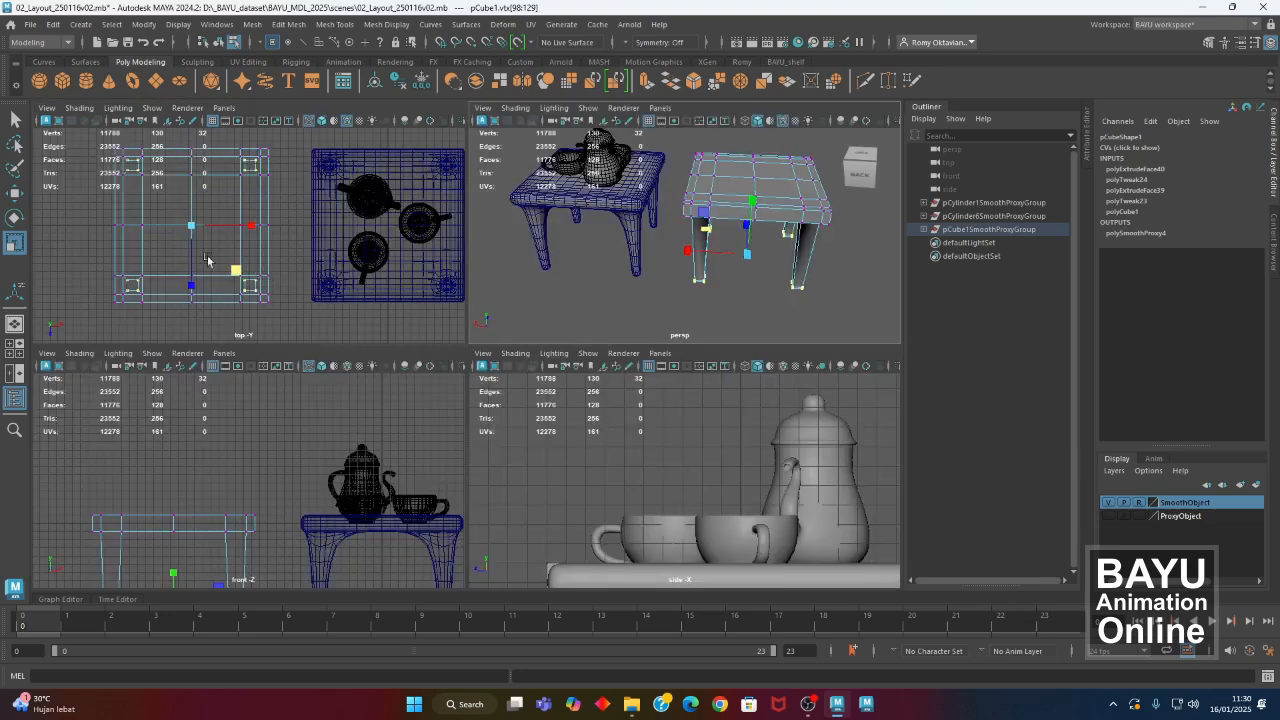
{"action": "key", "text": "space"}
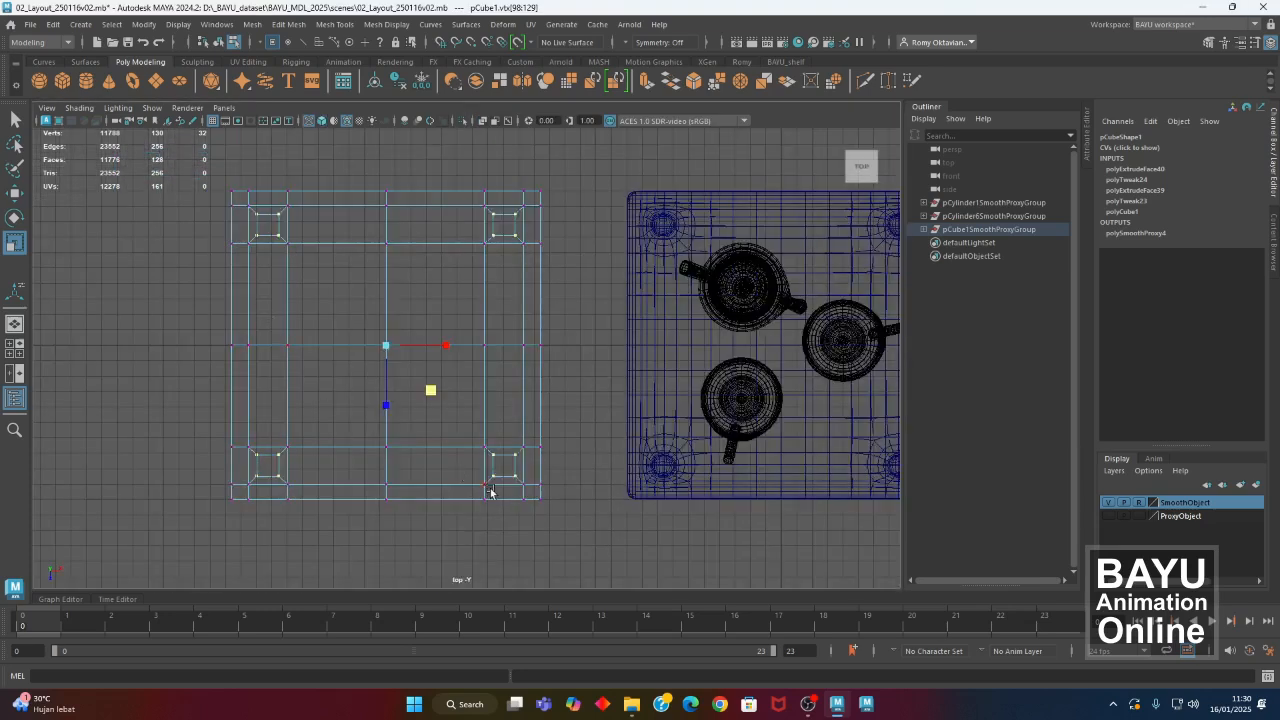
{"action": "left_click_drag", "start_coordinate": [430, 388], "coordinate": [437, 396]}
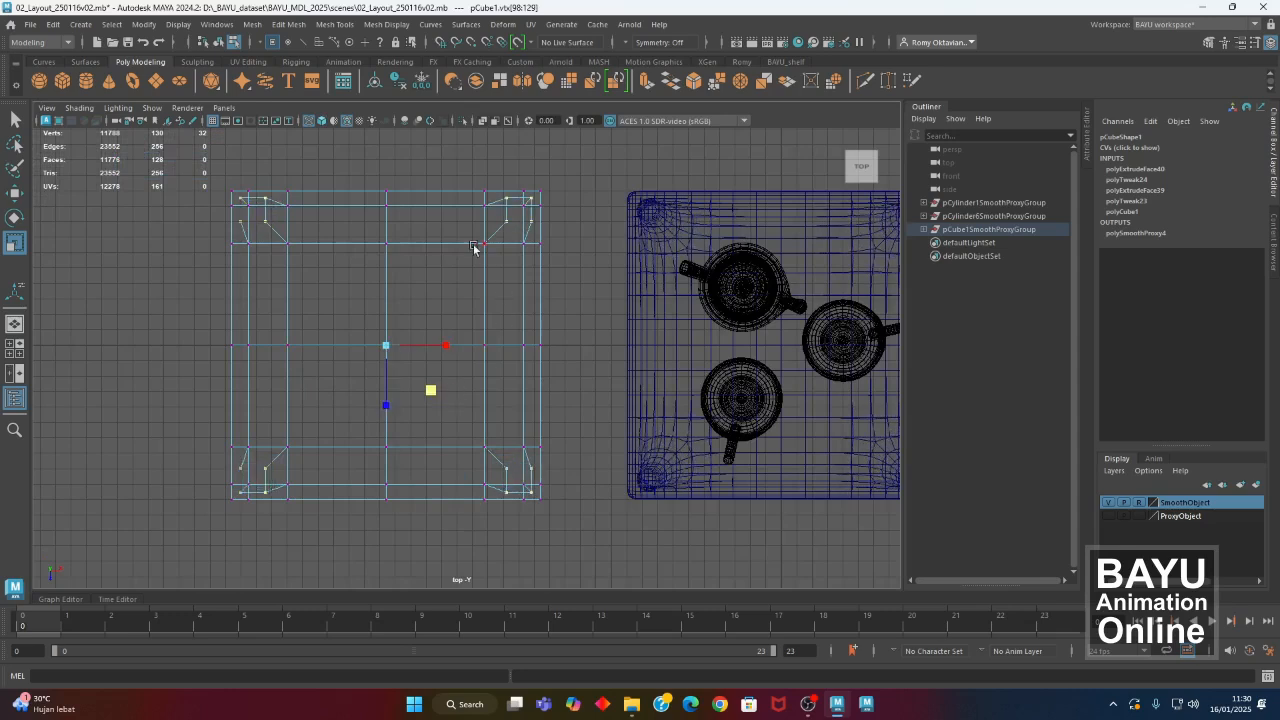
{"action": "key", "text": "q"}
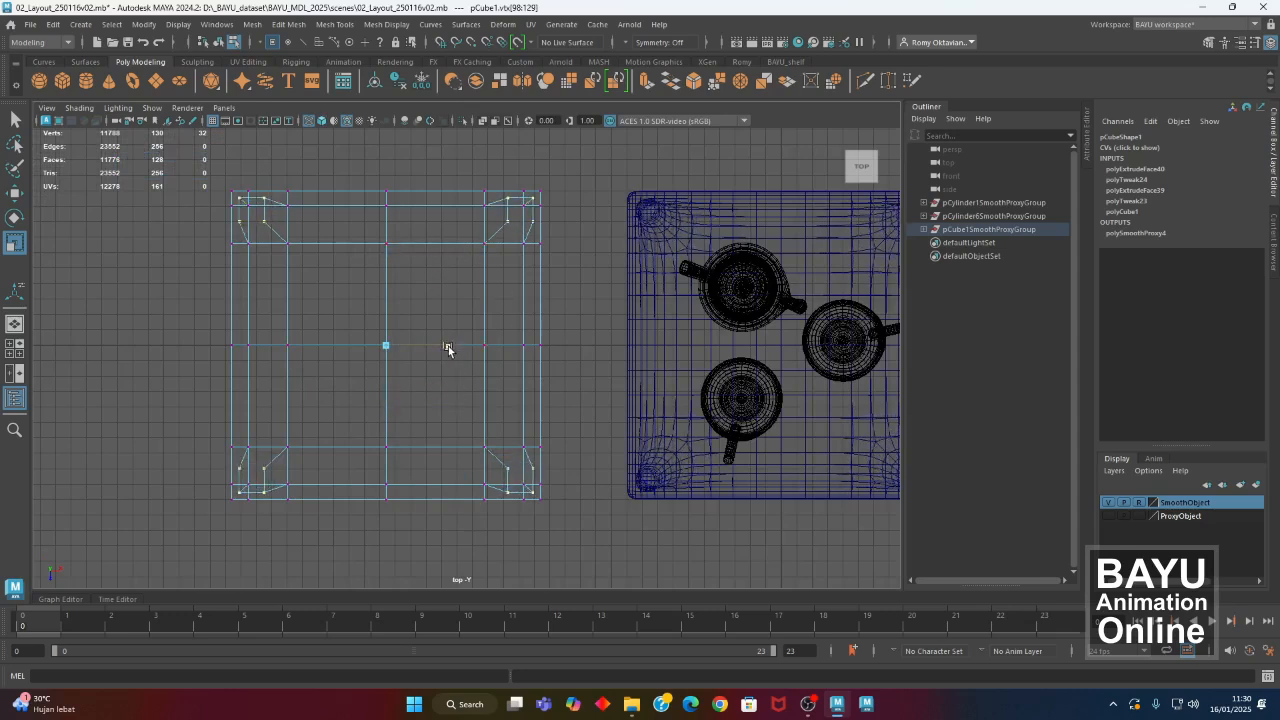
{"action": "key", "text": "r"}
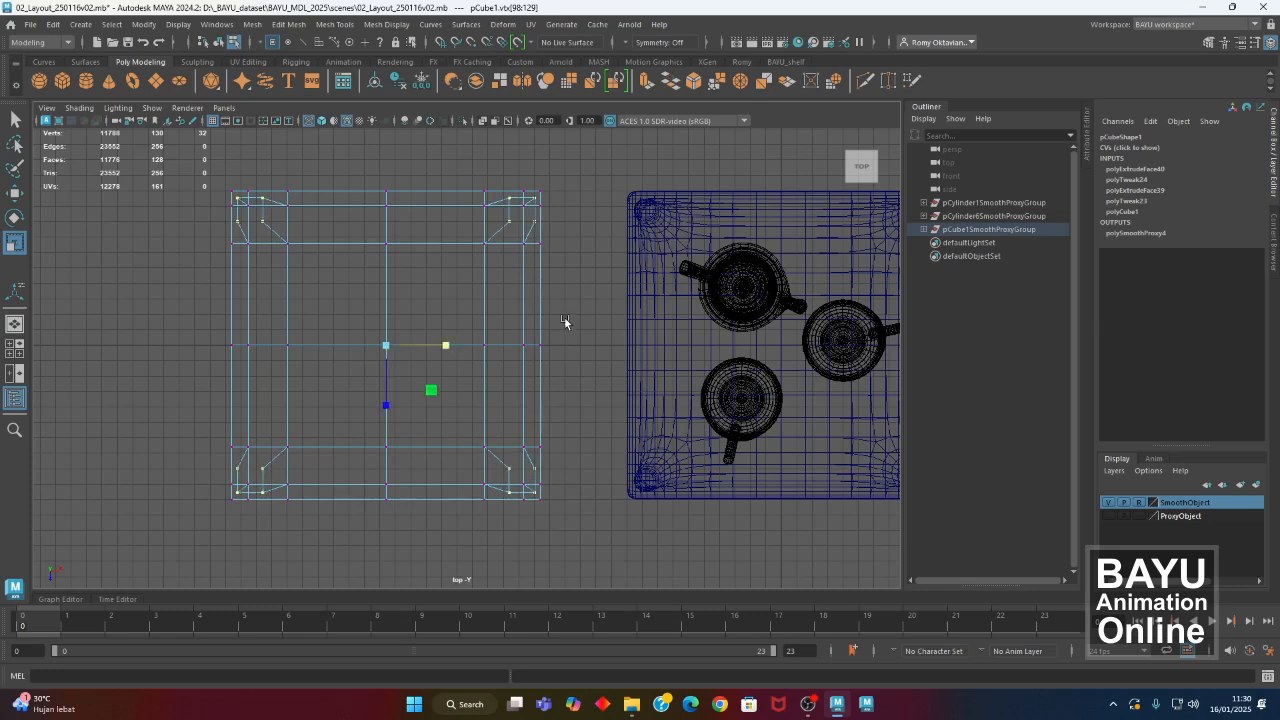
Insert an edge loop around the first leg of the low-poly table, close to the slab, with Insert Edge Loop.
{"action": "key", "text": "space"}
{"action": "key", "text": "space"}
{"action": "left_click_drag", "start_coordinate": [620, 309], "coordinate": [333, 416], "text": "alt"}
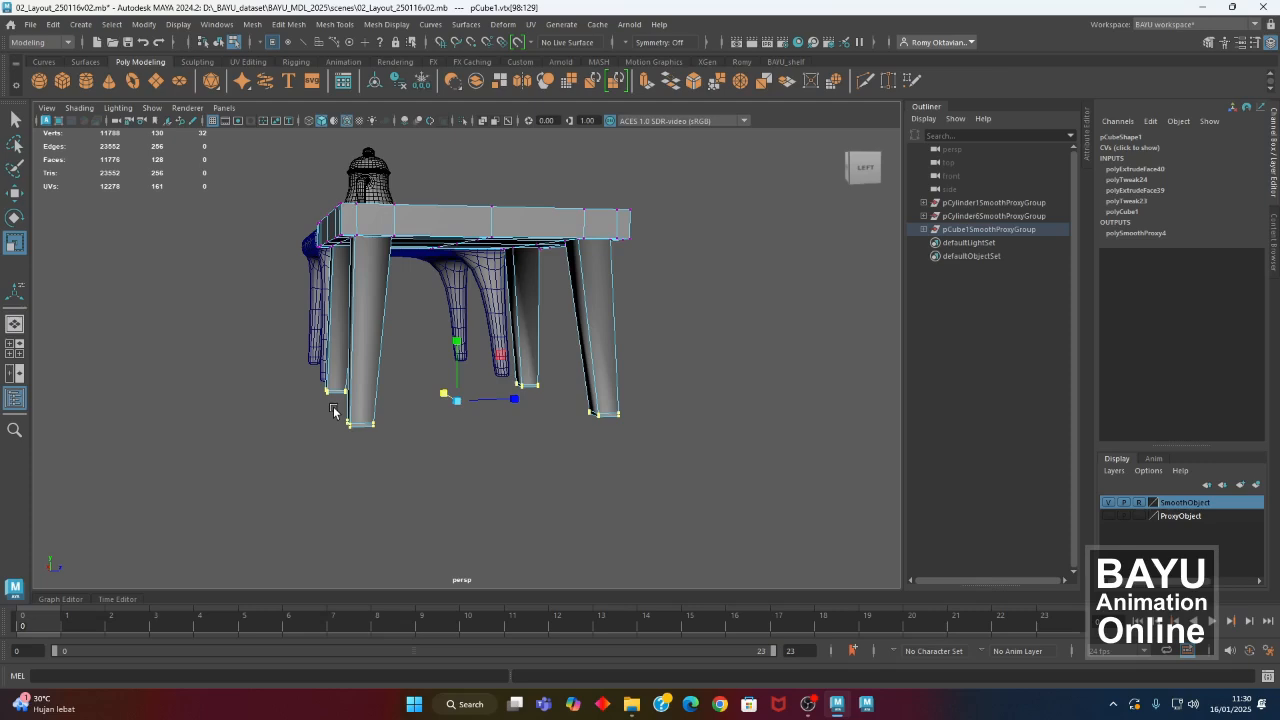
{"action": "left_click_drag", "start_coordinate": [240, 437], "coordinate": [575, 448], "text": "alt"}
{"action": "left_click_drag", "start_coordinate": [487, 293], "coordinate": [278, 316], "text": "alt"}
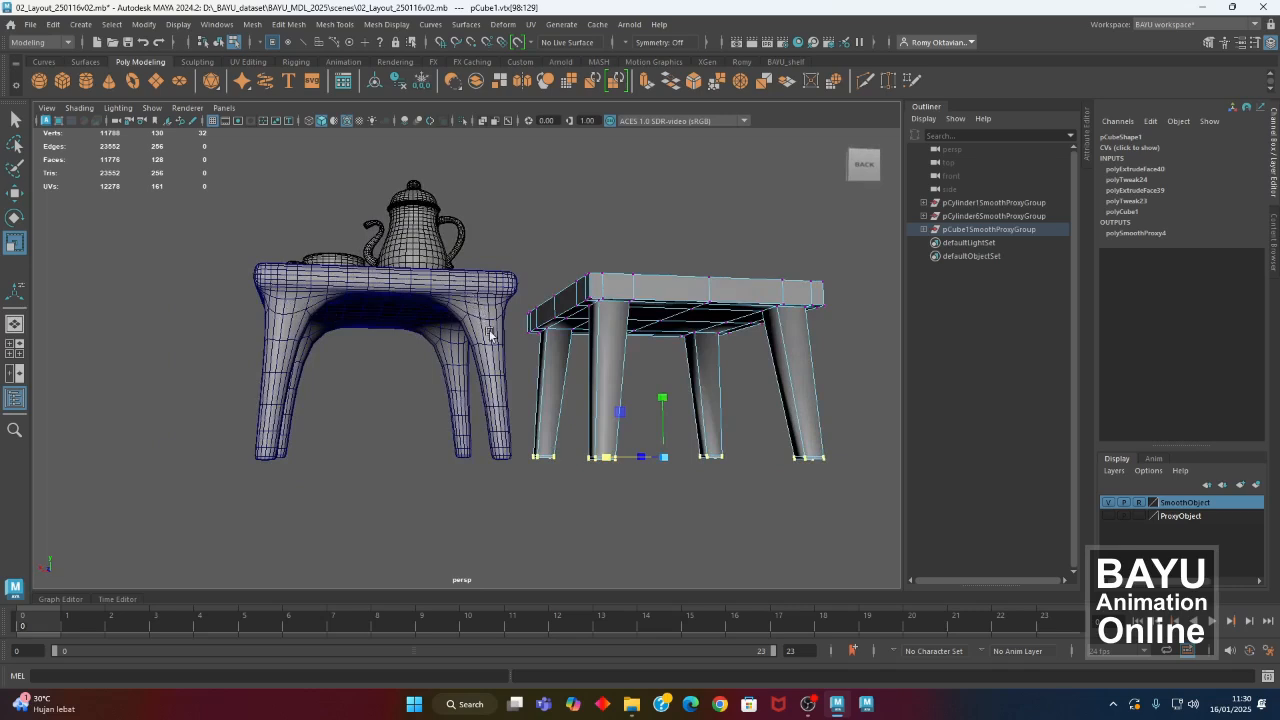
{"action": "left_click", "coordinate": [335, 24]}
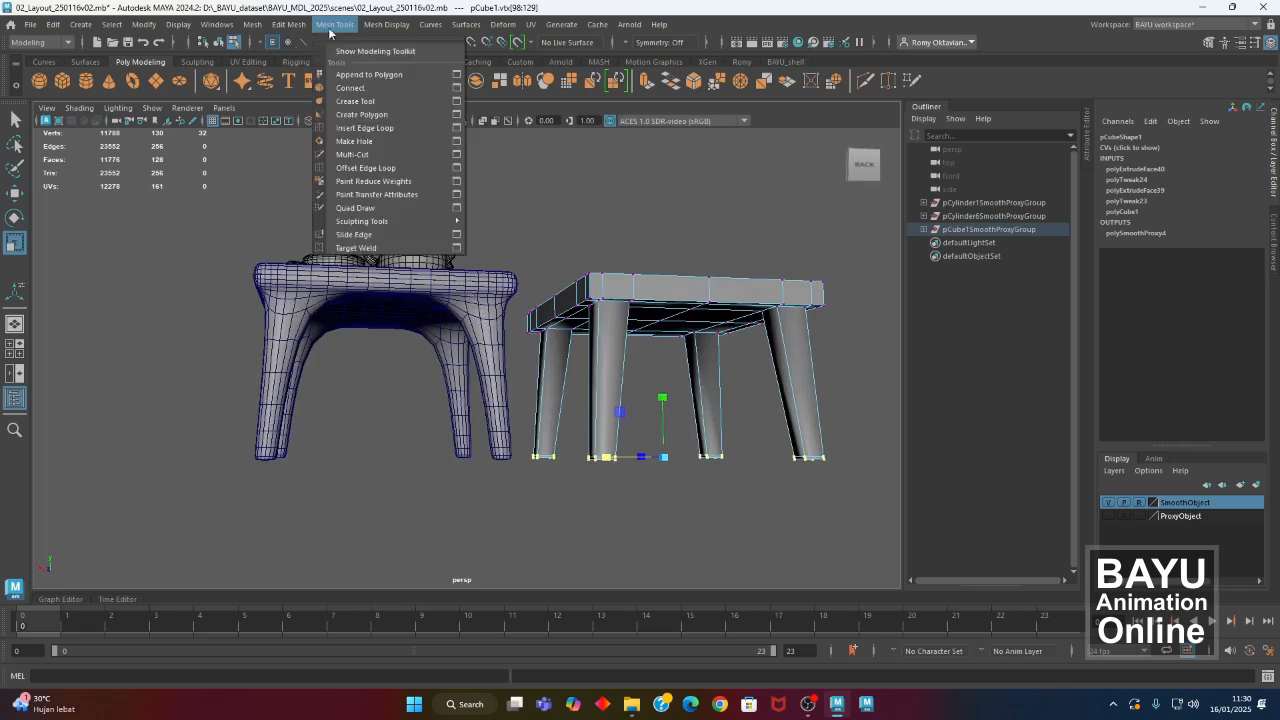
{"action": "left_click", "coordinate": [378, 134]}
{"action": "left_click_drag", "start_coordinate": [626, 369], "coordinate": [357, 323], "text": "alt"}
{"action": "right_click_drag", "start_coordinate": [357, 323], "coordinate": [414, 252], "text": "alt"}
{"action": "middle_click_drag", "start_coordinate": [414, 252], "coordinate": [450, 283], "text": "alt"}
{"action": "left_click_drag", "start_coordinate": [450, 283], "coordinate": [454, 259], "text": "alt"}
{"action": "left_click_drag", "start_coordinate": [168, 354], "coordinate": [307, 337], "text": "alt"}
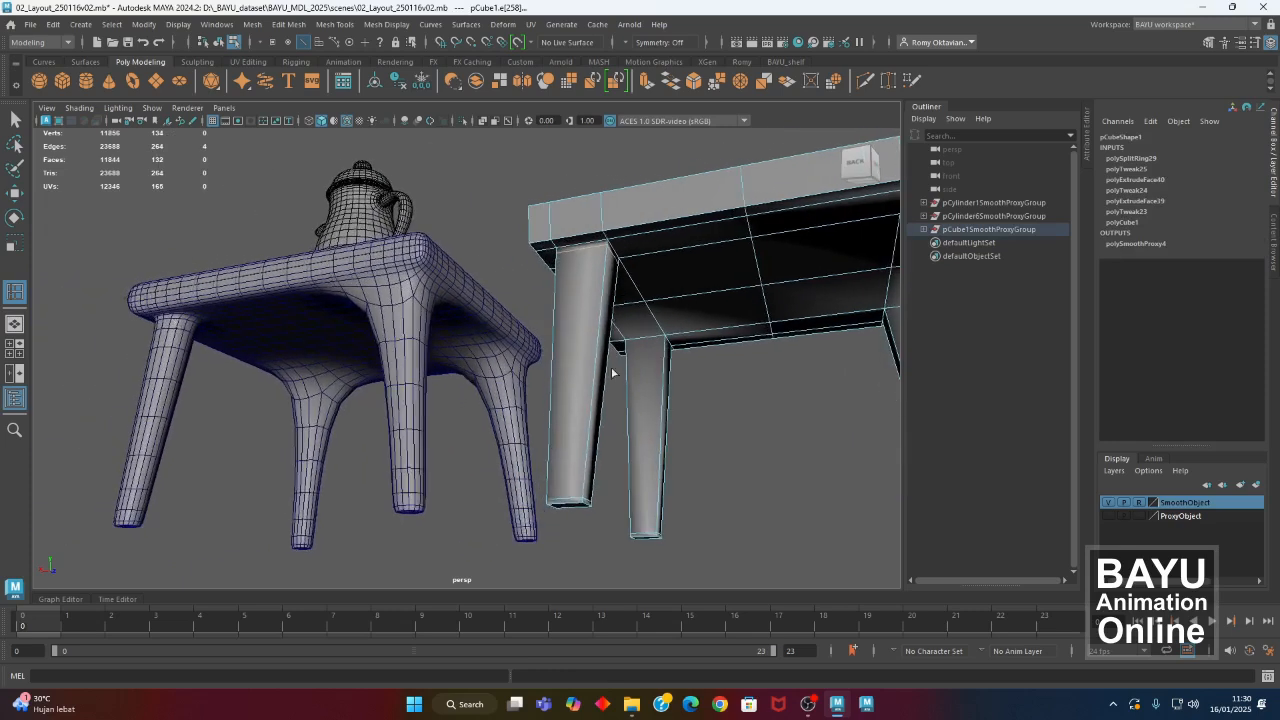
Insert matching edge loops close to the slab on the remaining three legs.
{"action": "left_click_drag", "start_coordinate": [776, 315], "coordinate": [590, 387], "text": "alt"}
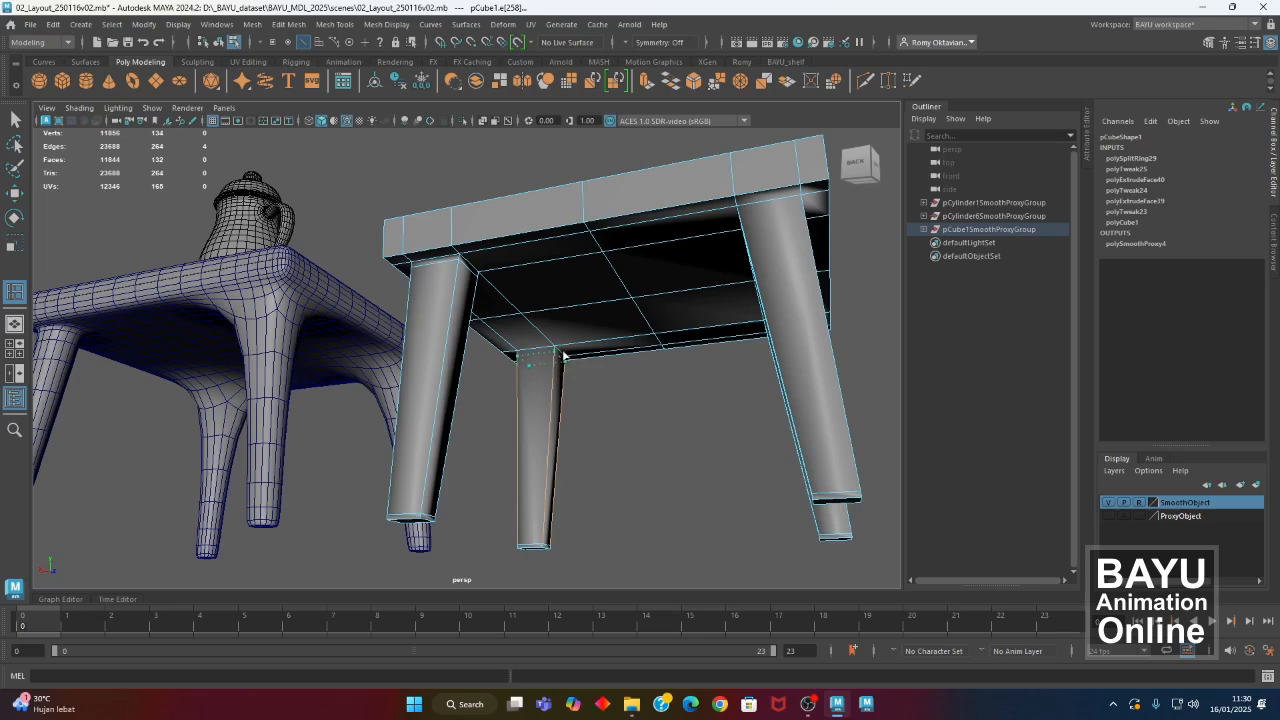
{"action": "left_click", "coordinate": [563, 355]}
{"action": "left_click_drag", "start_coordinate": [563, 355], "coordinate": [609, 333], "text": "alt"}
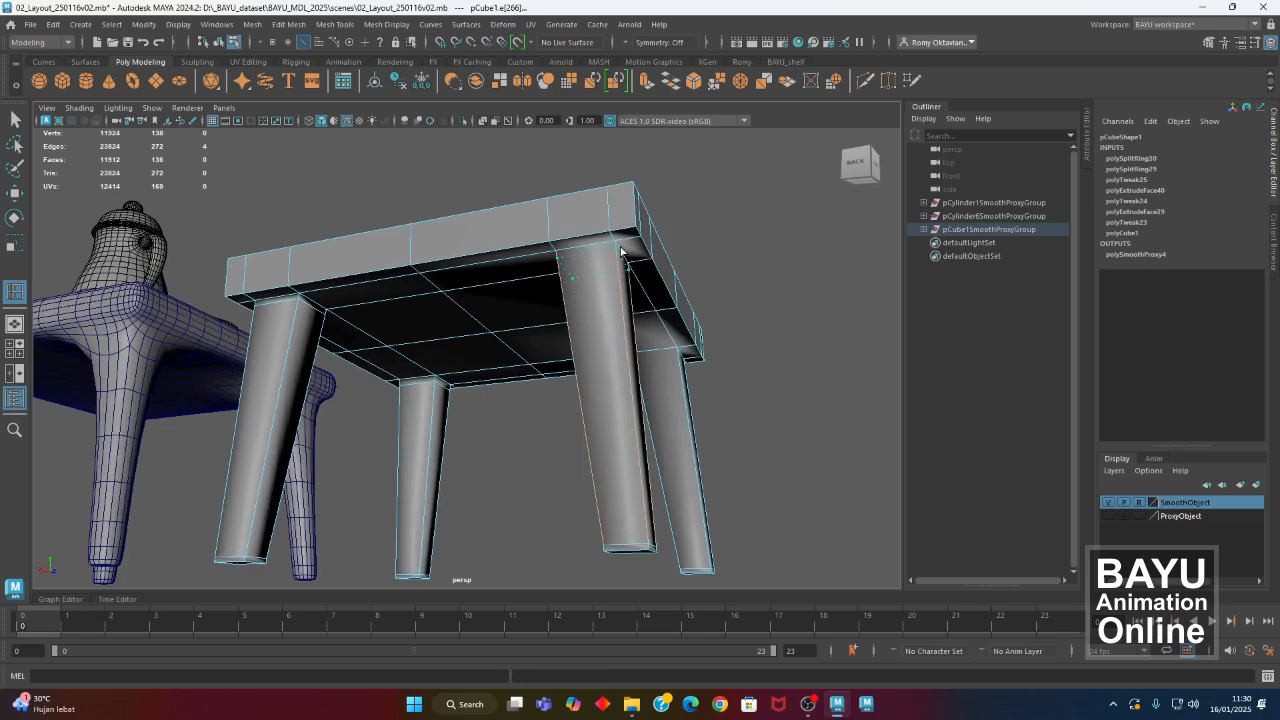
{"action": "left_click", "coordinate": [621, 252]}
{"action": "left_click_drag", "start_coordinate": [621, 252], "coordinate": [700, 324], "text": "alt"}
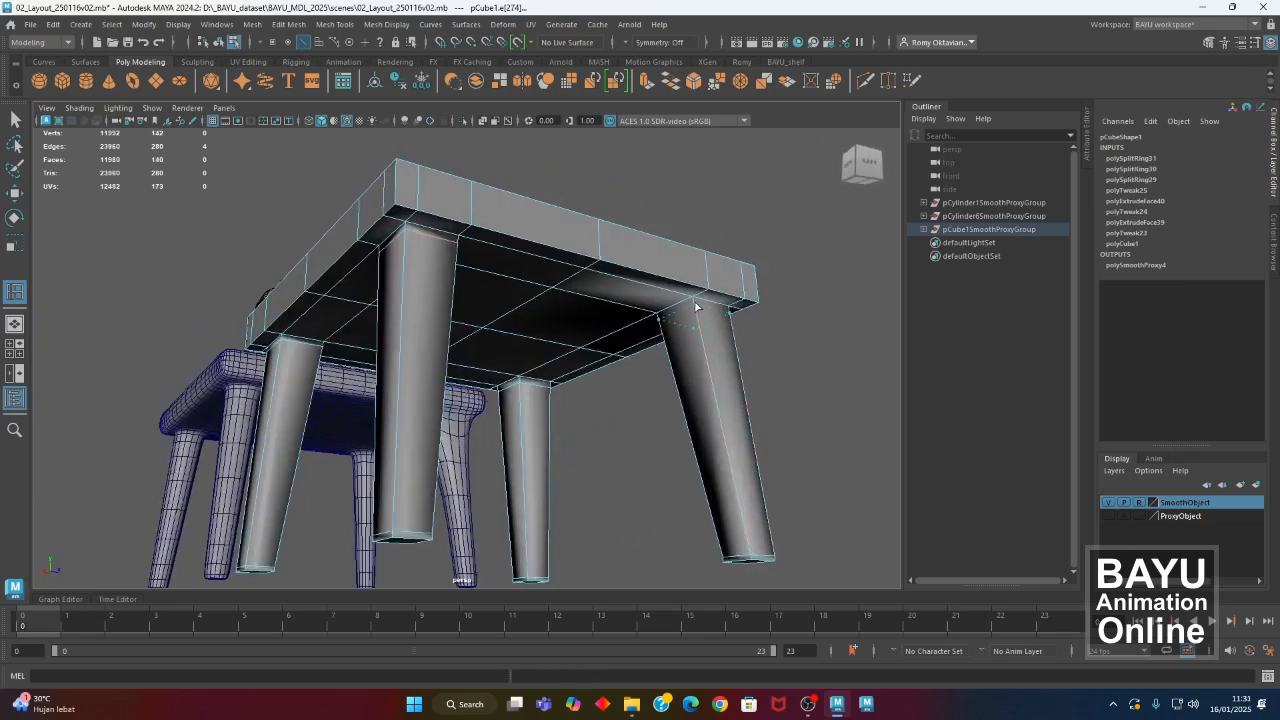
{"action": "left_click", "coordinate": [696, 306]}
Working from the top view, move the vertex columns of both side leg pairs slightly inward along X.
{"action": "left_click_drag", "start_coordinate": [696, 306], "coordinate": [476, 424], "text": "alt"}
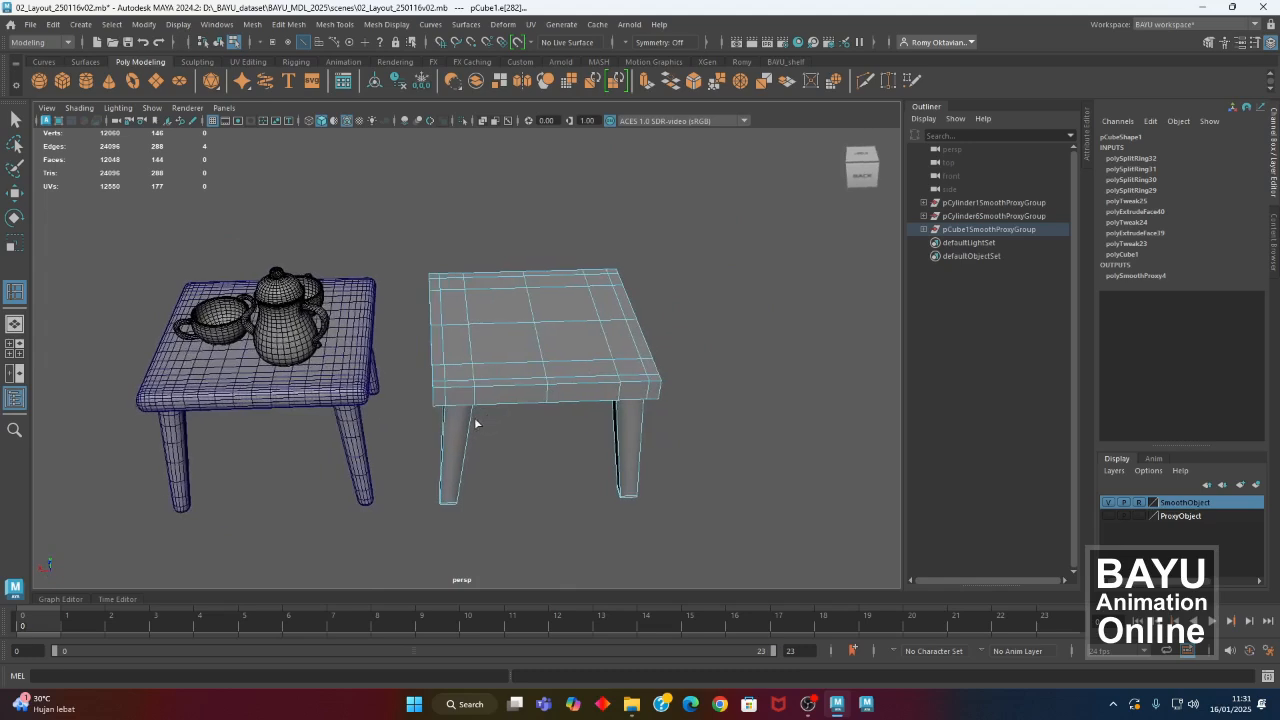
{"action": "key", "text": "4"}
{"action": "key", "text": "space"}
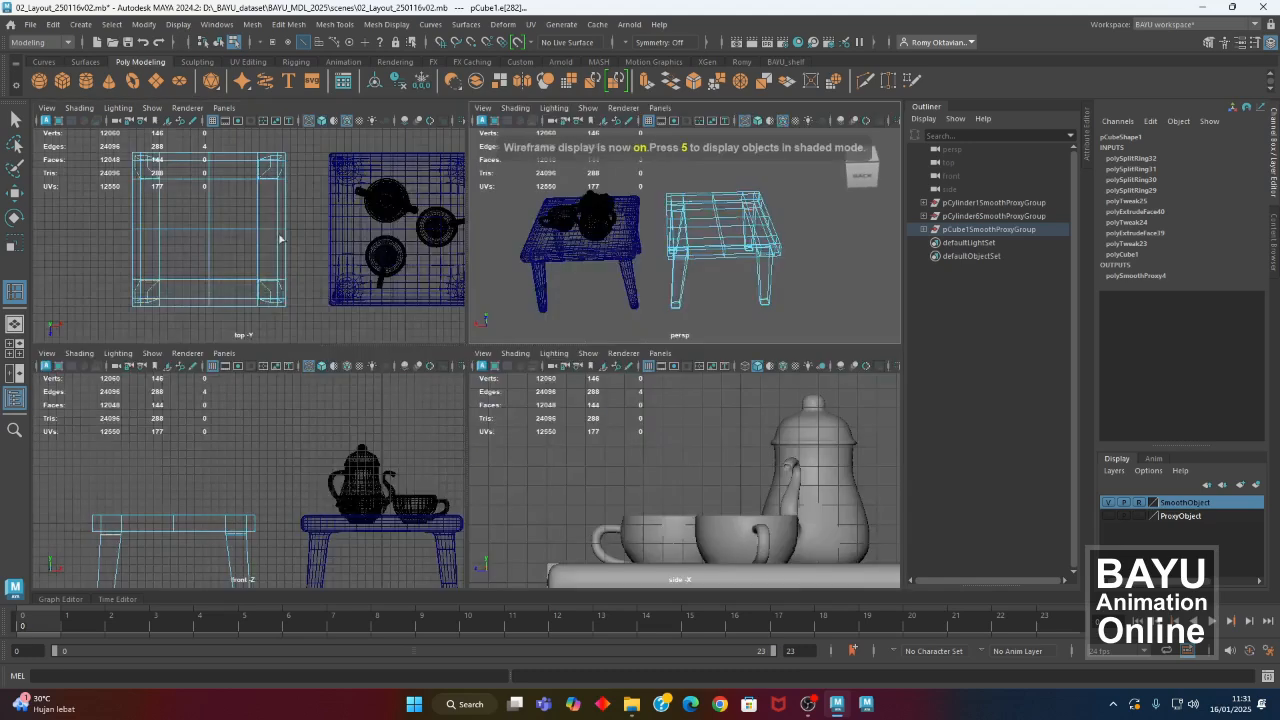
{"action": "key", "text": "space"}
{"action": "middle_click_drag", "start_coordinate": [351, 366], "coordinate": [371, 363], "text": "alt"}
{"action": "key", "text": "w"}
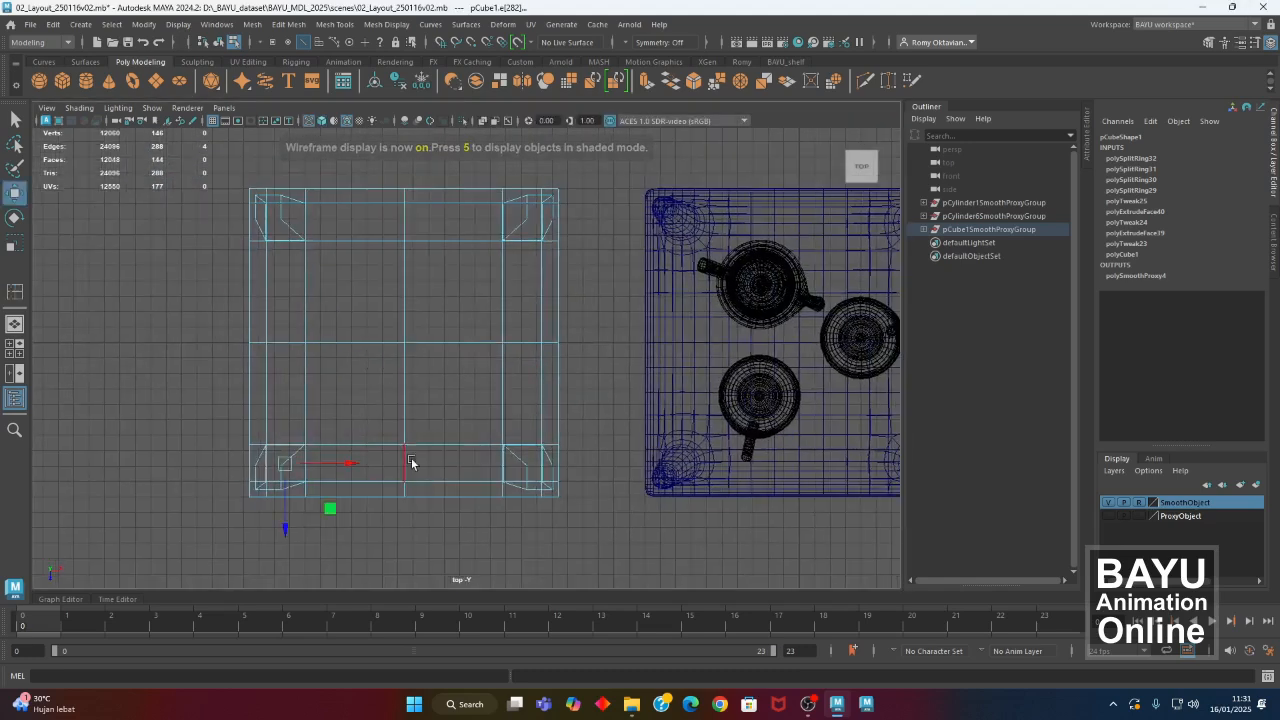
{"action": "right_click_drag", "start_coordinate": [181, 212], "coordinate": [128, 213]}
{"action": "left_click_drag", "start_coordinate": [337, 161], "coordinate": [252, 537]}
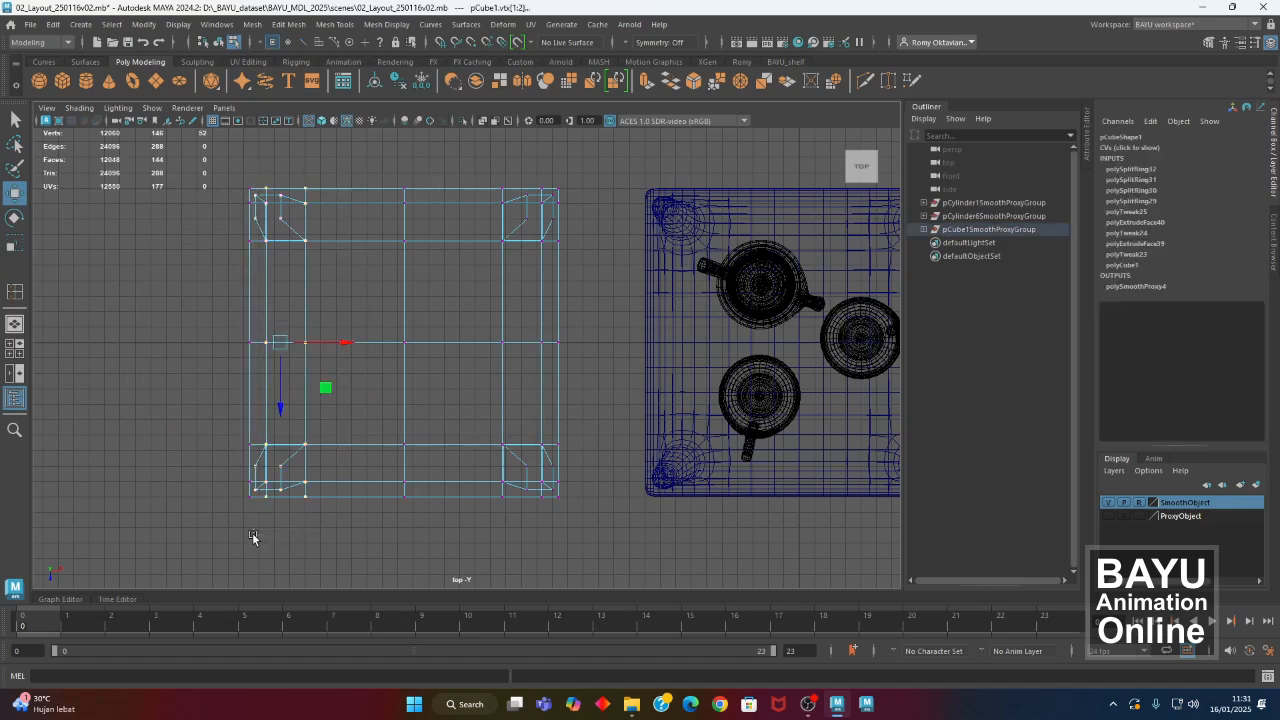
{"action": "left_click_drag", "start_coordinate": [344, 343], "coordinate": [351, 344]}
{"action": "left_click_drag", "start_coordinate": [484, 150], "coordinate": [566, 543]}
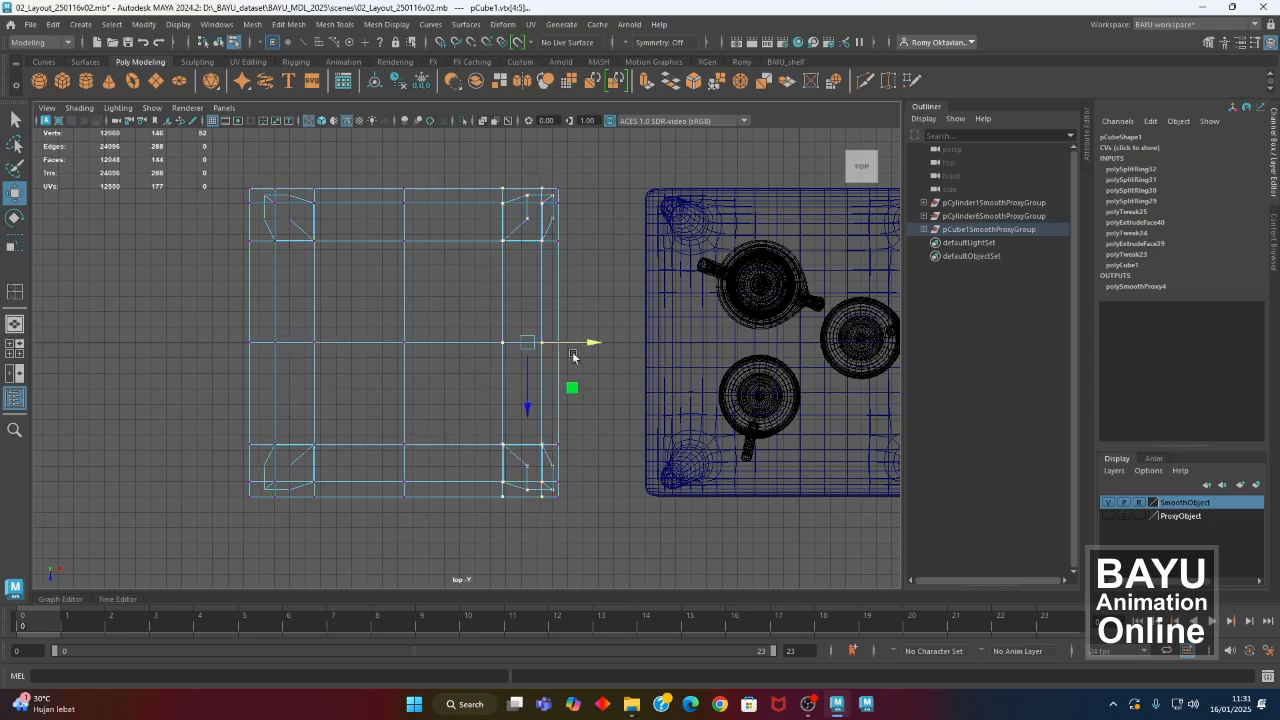
{"action": "left_click_drag", "start_coordinate": [587, 344], "coordinate": [580, 346]}
Move the vertex rows of the back and front leg pairs slightly inward along Z.
{"action": "left_click_drag", "start_coordinate": [188, 272], "coordinate": [595, 196]}
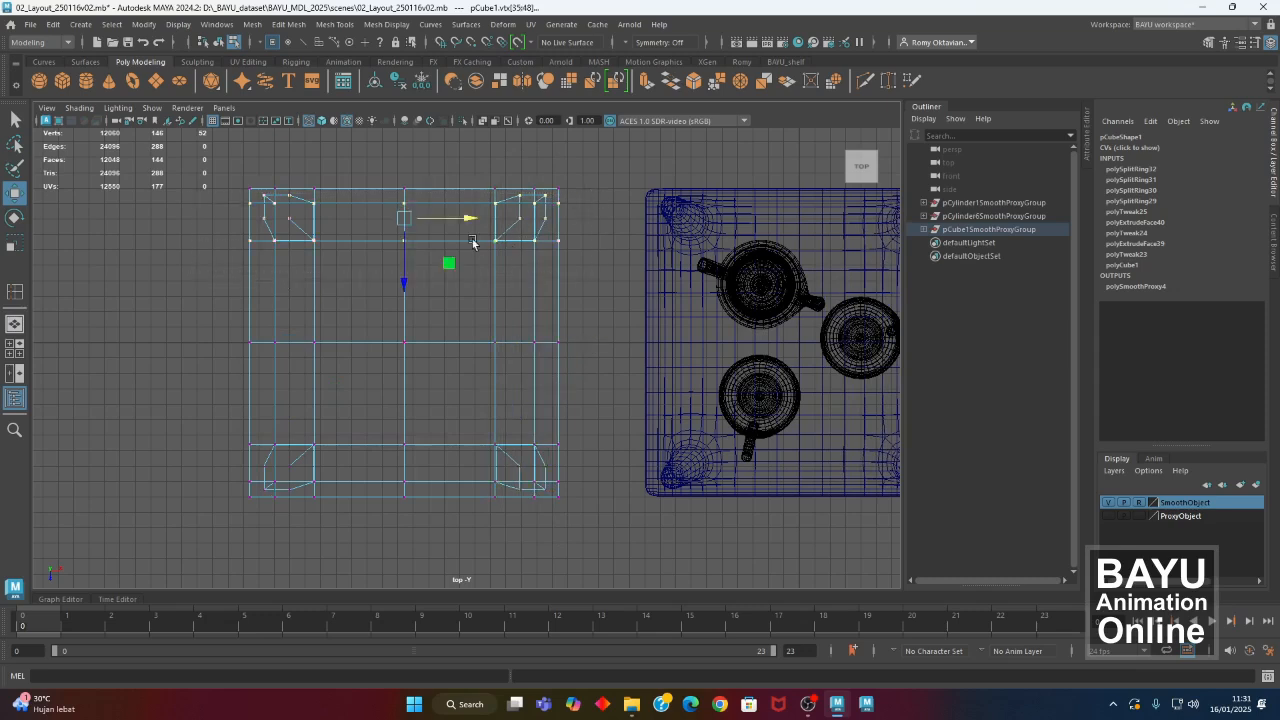
{"action": "left_click_drag", "start_coordinate": [405, 282], "coordinate": [406, 294]}
{"action": "middle_click_drag", "start_coordinate": [316, 473], "coordinate": [255, 400], "text": "alt"}
{"action": "left_click_drag", "start_coordinate": [130, 340], "coordinate": [578, 430]}
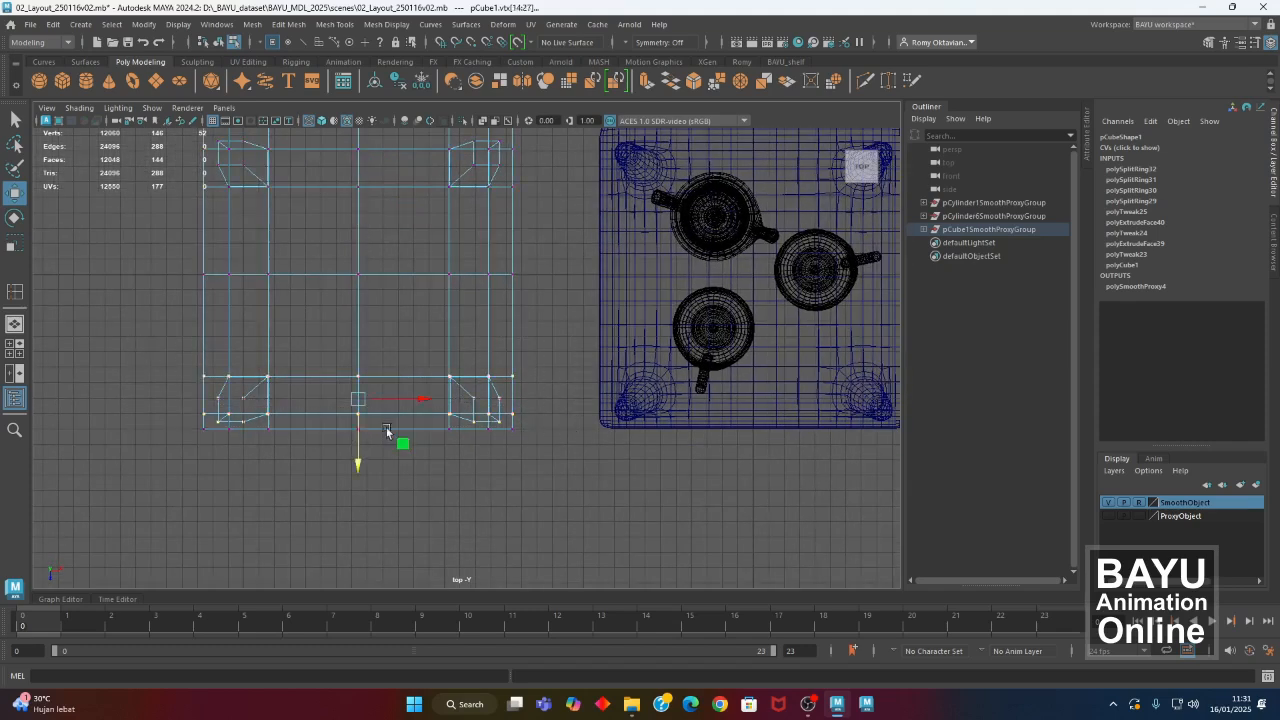
{"action": "left_click_drag", "start_coordinate": [356, 461], "coordinate": [359, 447]}
Return to the shaded perspective view and object mode with nothing selected.
{"action": "middle_click_drag", "start_coordinate": [362, 385], "coordinate": [354, 428], "text": "alt"}
{"action": "key", "text": "space"}
{"action": "key", "text": "space"}
{"action": "middle_click_drag", "start_coordinate": [447, 420], "coordinate": [464, 407], "text": "alt"}
{"action": "mouse_move", "coordinate": [464, 407]}
{"action": "left_mouse_down", "text": "alt"}
{"action": "mouse_move", "coordinate": [482, 405]}
{"action": "mouse_move", "coordinate": [435, 335]}
{"action": "mouse_move", "coordinate": [417, 381]}
{"action": "mouse_move", "coordinate": [469, 380]}
{"action": "mouse_move", "coordinate": [526, 296]}
{"action": "mouse_move", "coordinate": [529, 337]}
{"action": "mouse_move", "coordinate": [640, 380]}
{"action": "mouse_move", "coordinate": [729, 390]}
{"action": "mouse_move", "coordinate": [729, 406]}
{"action": "mouse_move", "coordinate": [410, 402]}
{"action": "mouse_move", "coordinate": [467, 391]}
{"action": "mouse_move", "coordinate": [528, 408]}
{"action": "mouse_move", "coordinate": [527, 447]}
{"action": "mouse_move", "coordinate": [440, 252]}
{"action": "left_mouse_up", "text": "alt"}
{"action": "key", "text": "5"}
{"action": "right_click_drag", "start_coordinate": [440, 215], "coordinate": [482, 179]}
{"action": "left_click", "coordinate": [488, 186]}
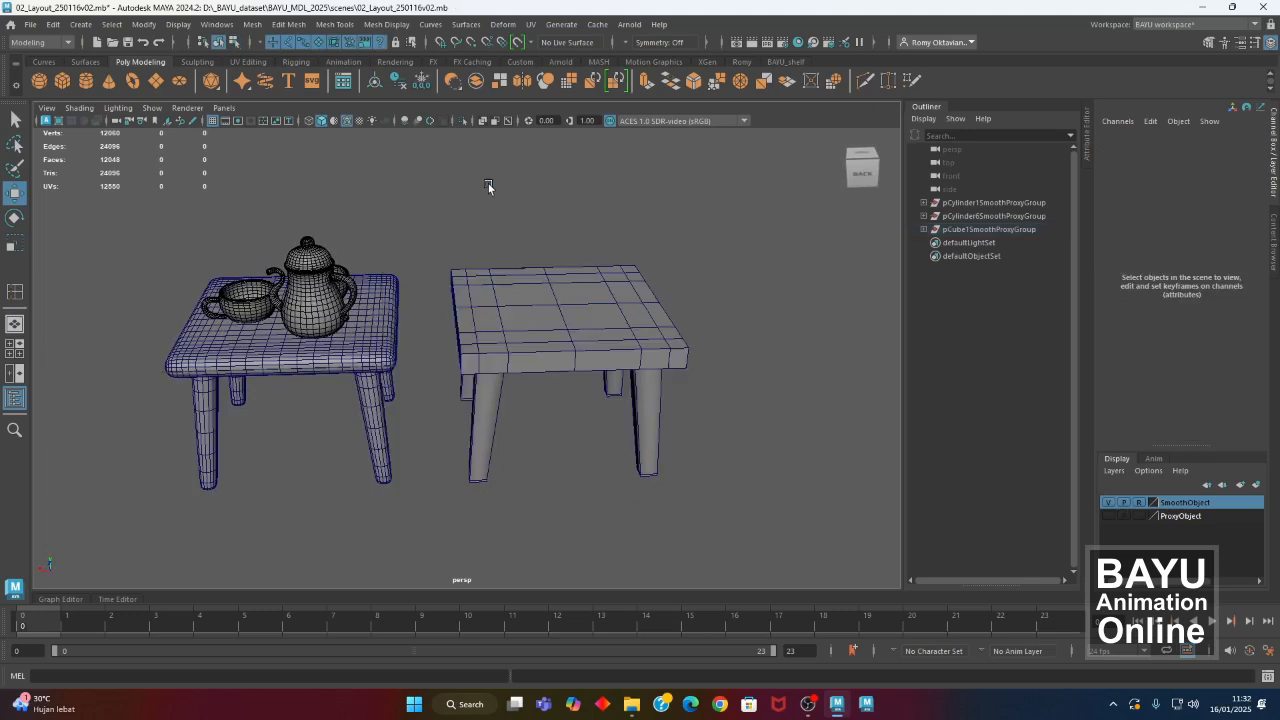
Select the low-poly proxy table and switch it to face component mode.
{"action": "left_click_drag", "start_coordinate": [570, 418], "coordinate": [446, 460], "text": "alt"}
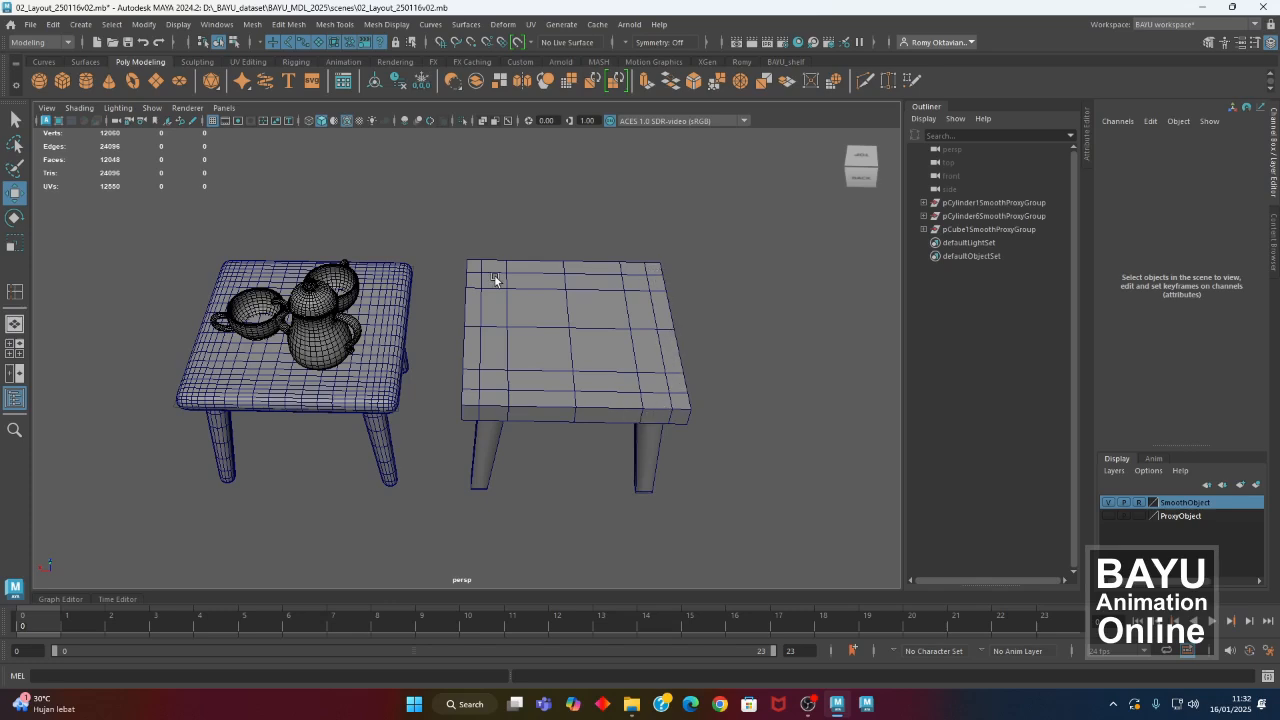
{"action": "left_click_drag", "start_coordinate": [494, 424], "coordinate": [382, 416], "text": "alt"}
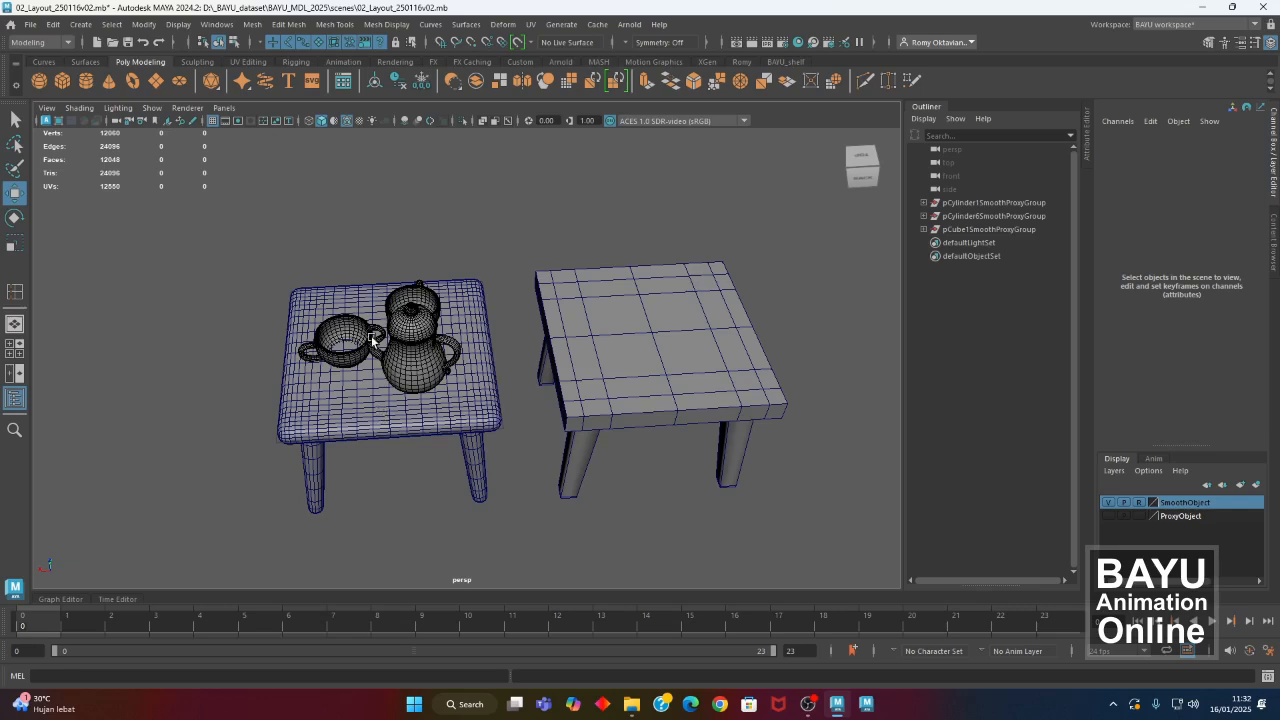
{"action": "left_click_drag", "start_coordinate": [587, 360], "coordinate": [603, 397], "text": "alt"}
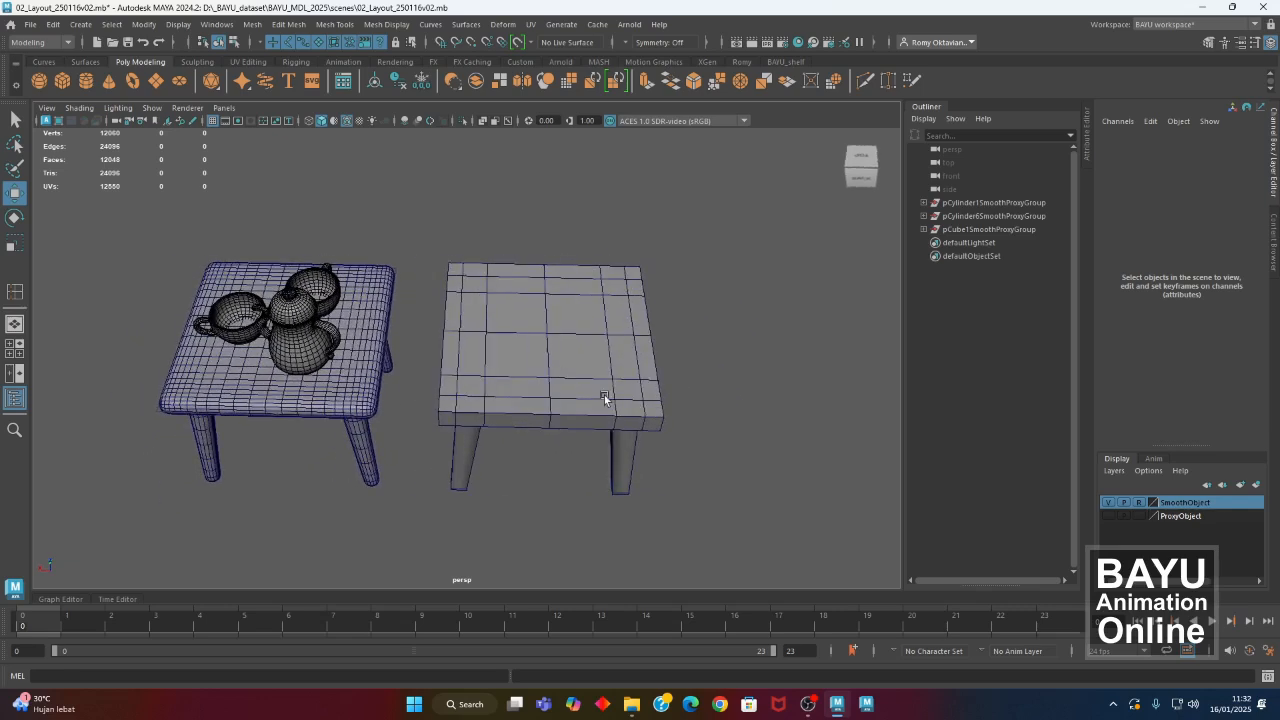
{"action": "right_click", "coordinate": [718, 275]}
{"action": "left_click", "coordinate": [586, 313]}
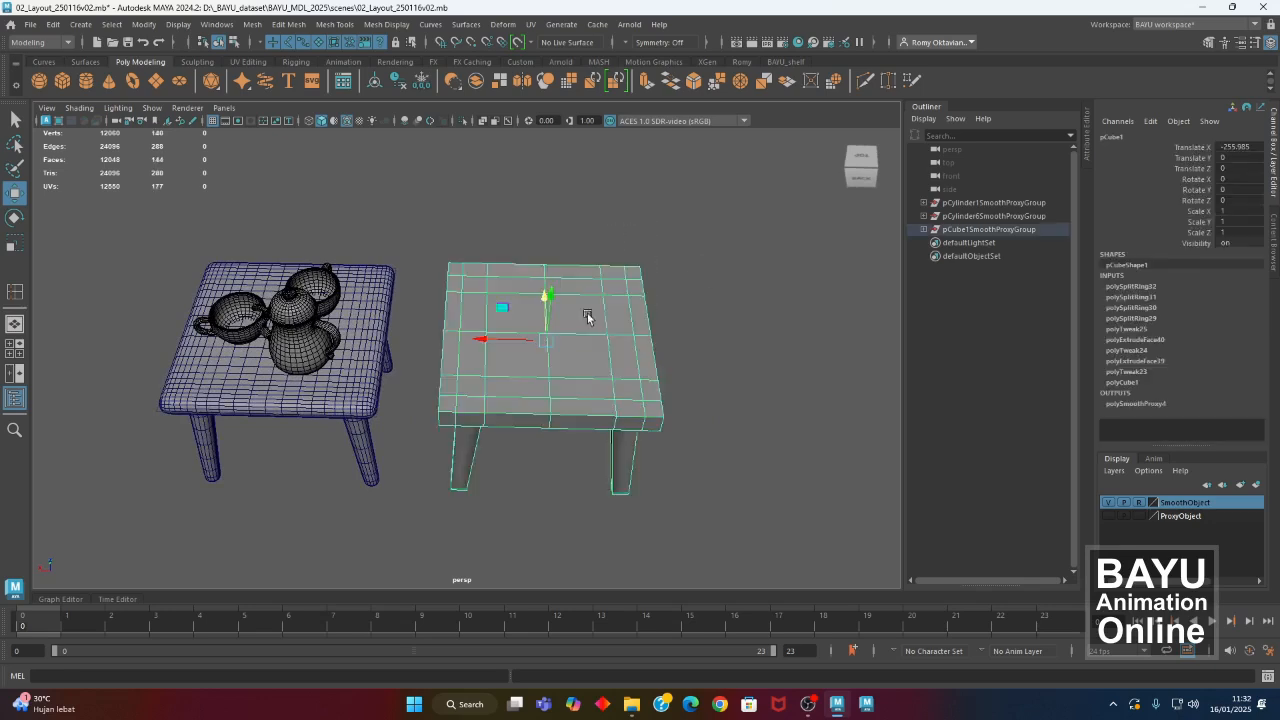
{"action": "left_click_drag", "start_coordinate": [586, 313], "coordinate": [634, 330], "text": "alt"}
{"action": "right_click", "coordinate": [686, 243]}
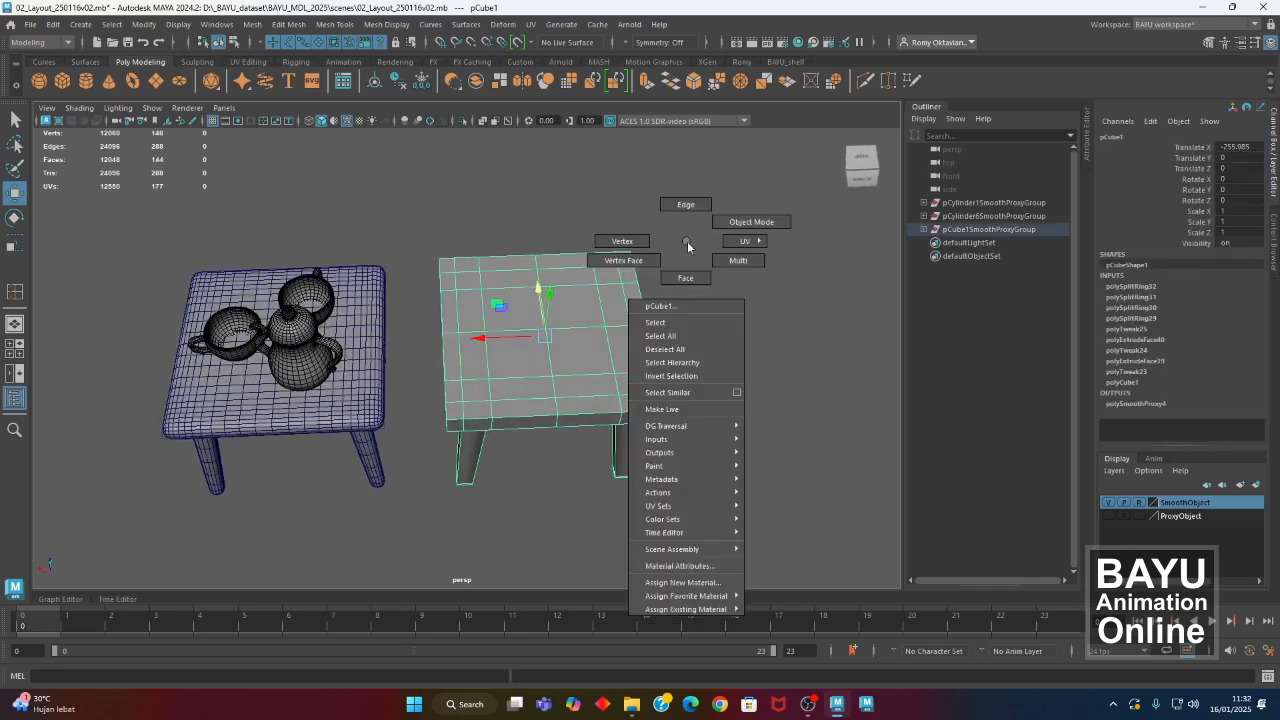
{"action": "left_click", "coordinate": [690, 279]}
Delete the four central faces on both the underside and the top of the table slab.
{"action": "left_click_drag", "start_coordinate": [714, 334], "coordinate": [691, 303], "text": "alt"}
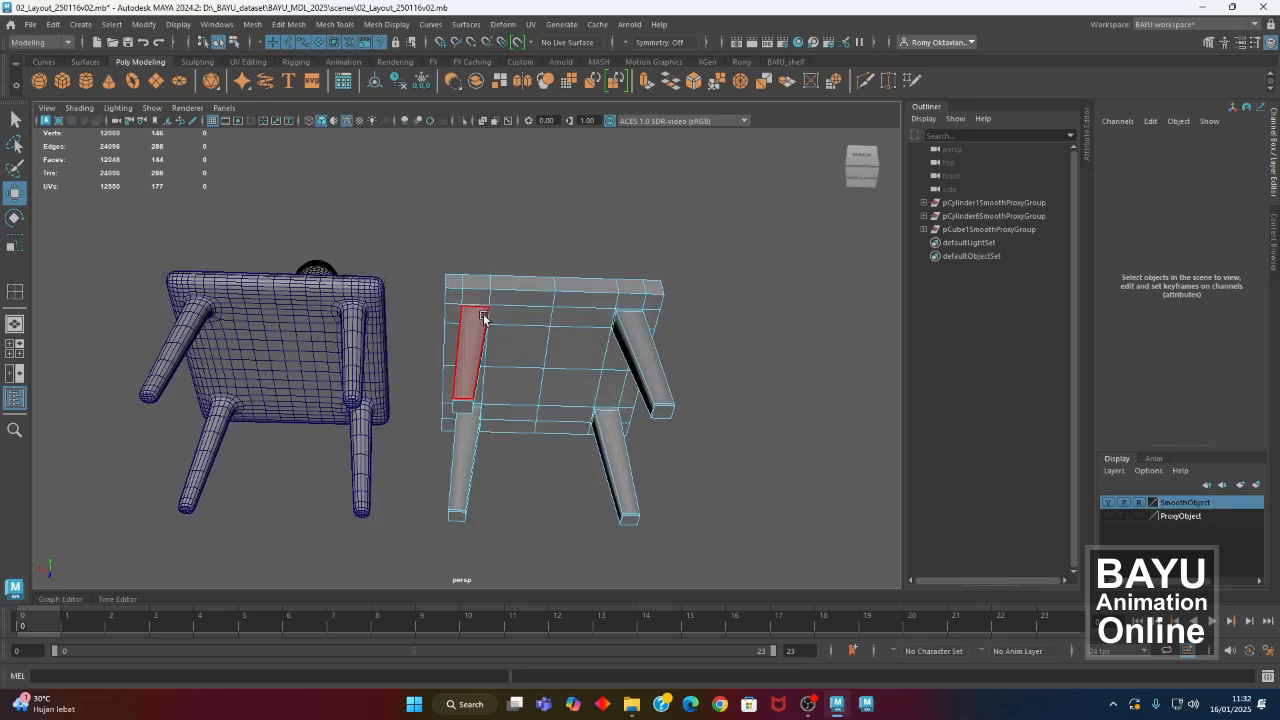
{"action": "left_click_drag", "start_coordinate": [560, 371], "coordinate": [506, 369], "text": "alt"}
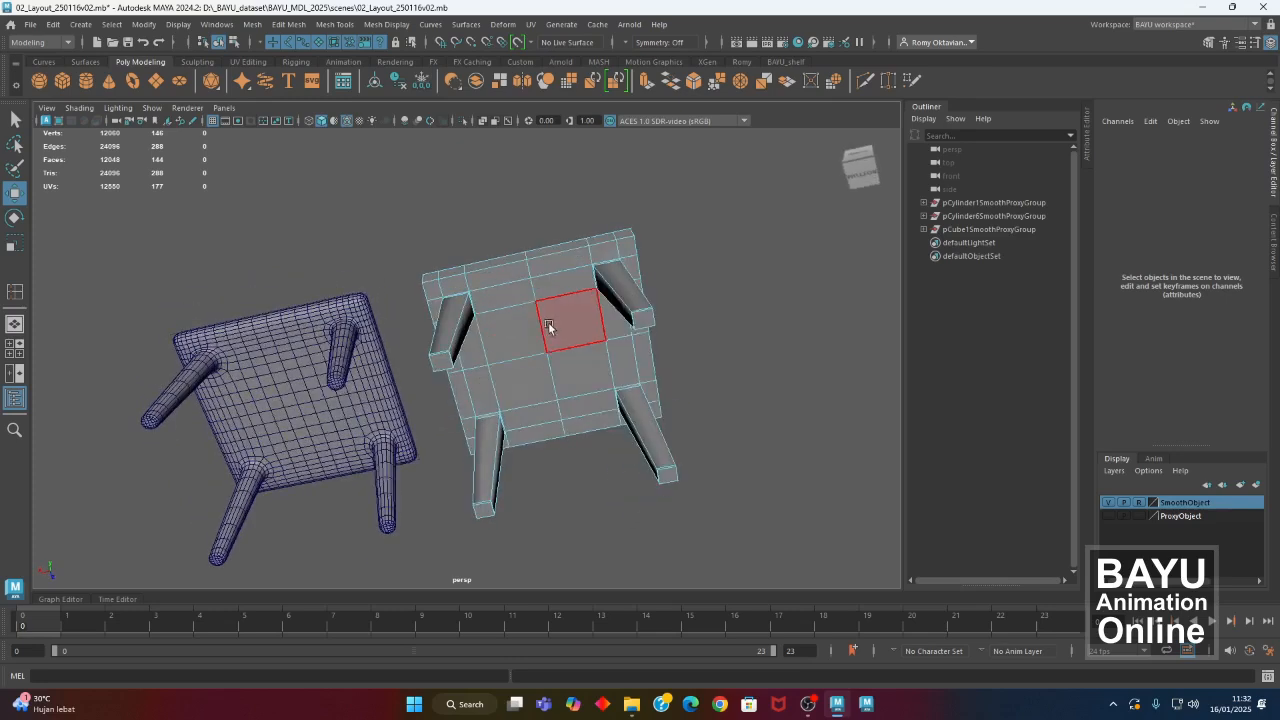
{"action": "left_click", "coordinate": [508, 346]}
{"action": "left_click", "coordinate": [573, 336], "text": "shift"}
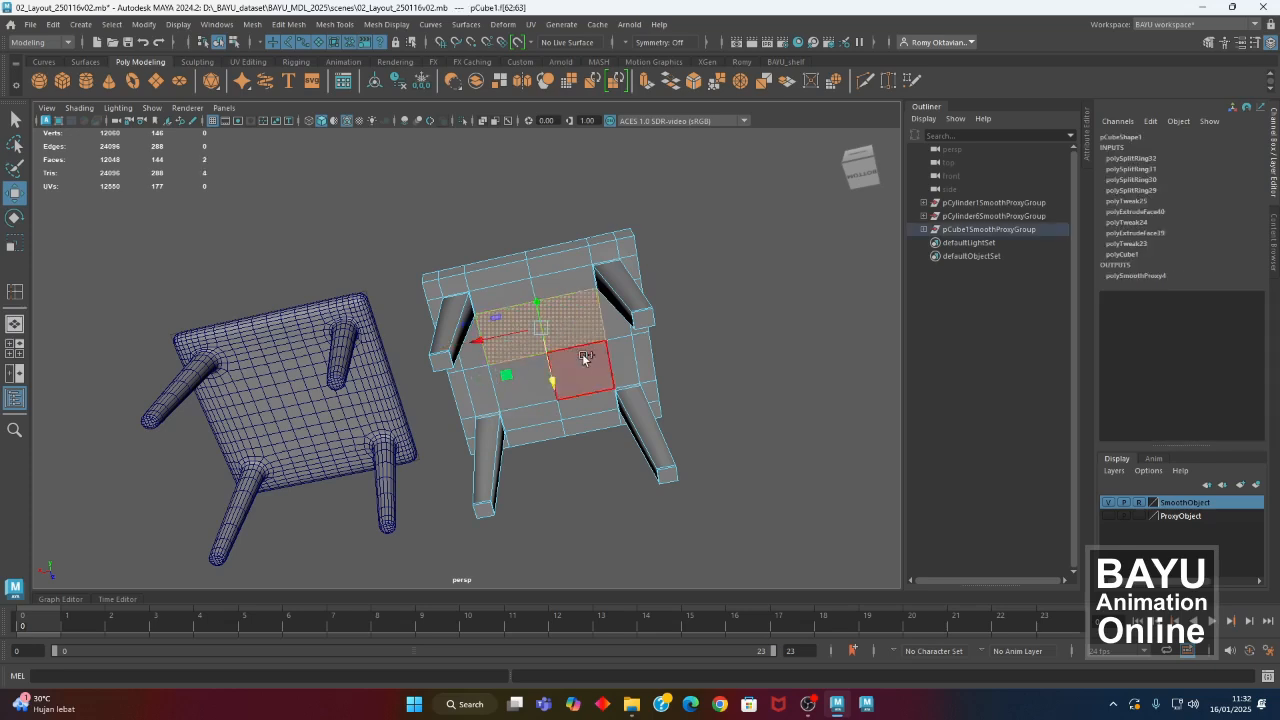
{"action": "left_click", "coordinate": [586, 360], "text": "shift"}
{"action": "left_click", "coordinate": [534, 388], "text": "shift"}
{"action": "left_click_drag", "start_coordinate": [605, 383], "coordinate": [602, 443], "text": "alt"}
{"action": "key", "text": "q"}
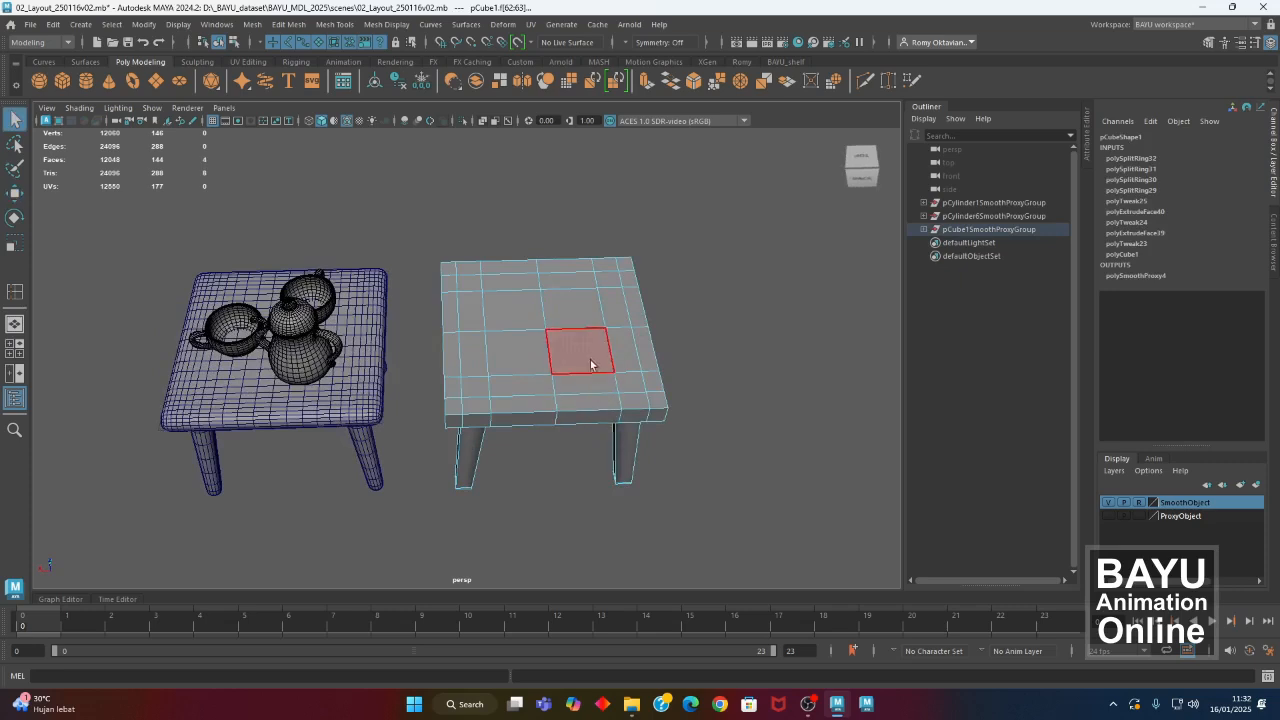
{"action": "left_click", "coordinate": [589, 353], "text": "shift"}
{"action": "left_click", "coordinate": [574, 309], "text": "shift"}
{"action": "left_click", "coordinate": [535, 310], "text": "shift"}
{"action": "left_click", "coordinate": [514, 351], "text": "shift"}
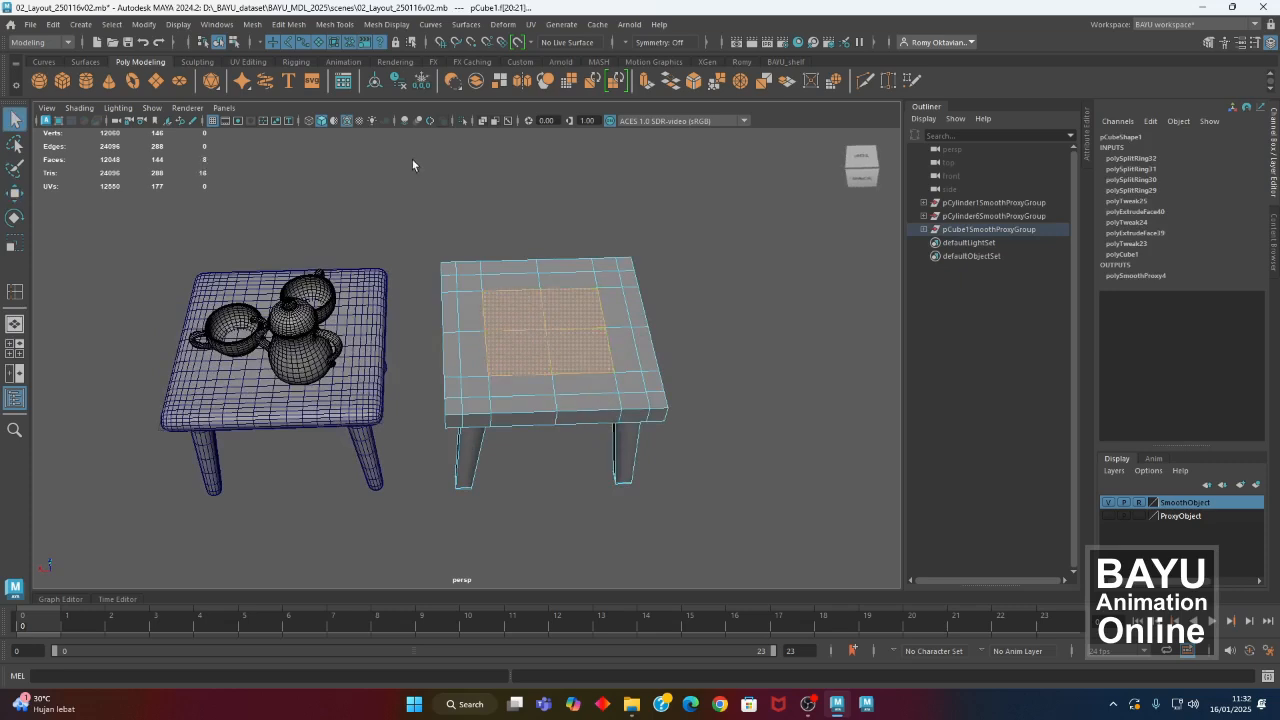
{"action": "left_click", "coordinate": [288, 24]}
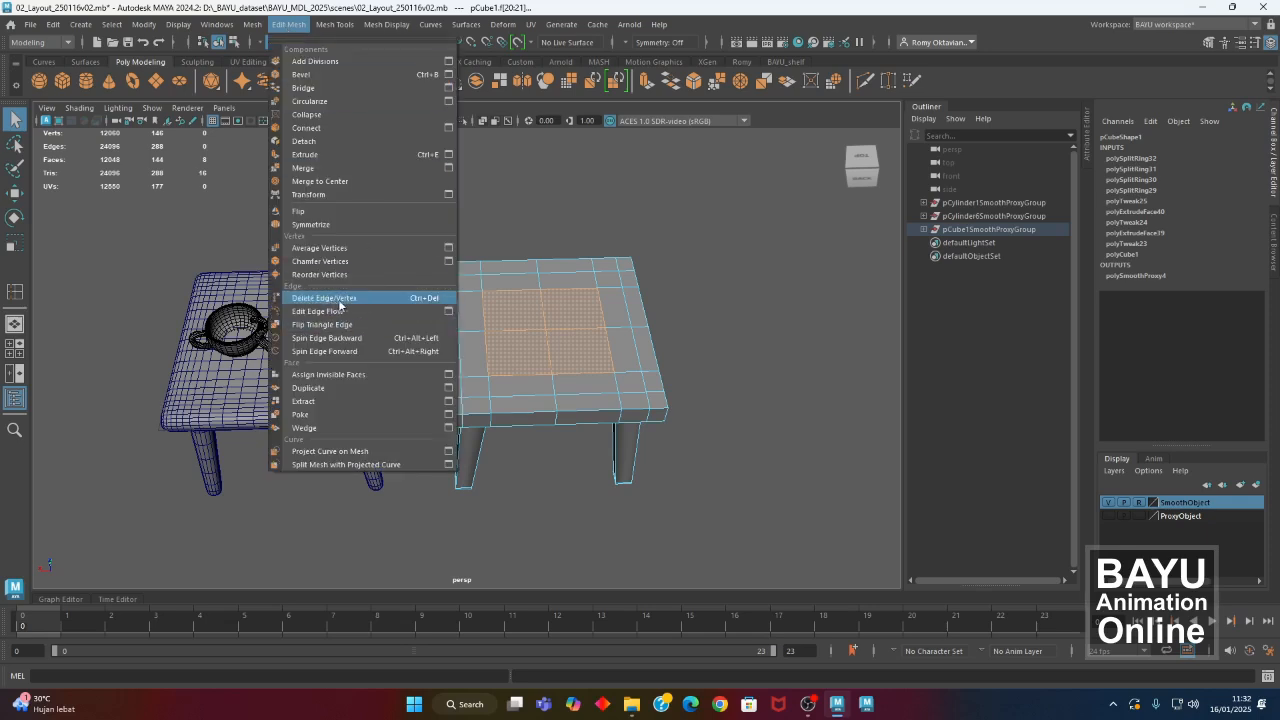
{"action": "left_click", "coordinate": [703, 266]}
{"action": "left_click_drag", "start_coordinate": [700, 263], "coordinate": [719, 263], "text": "alt"}
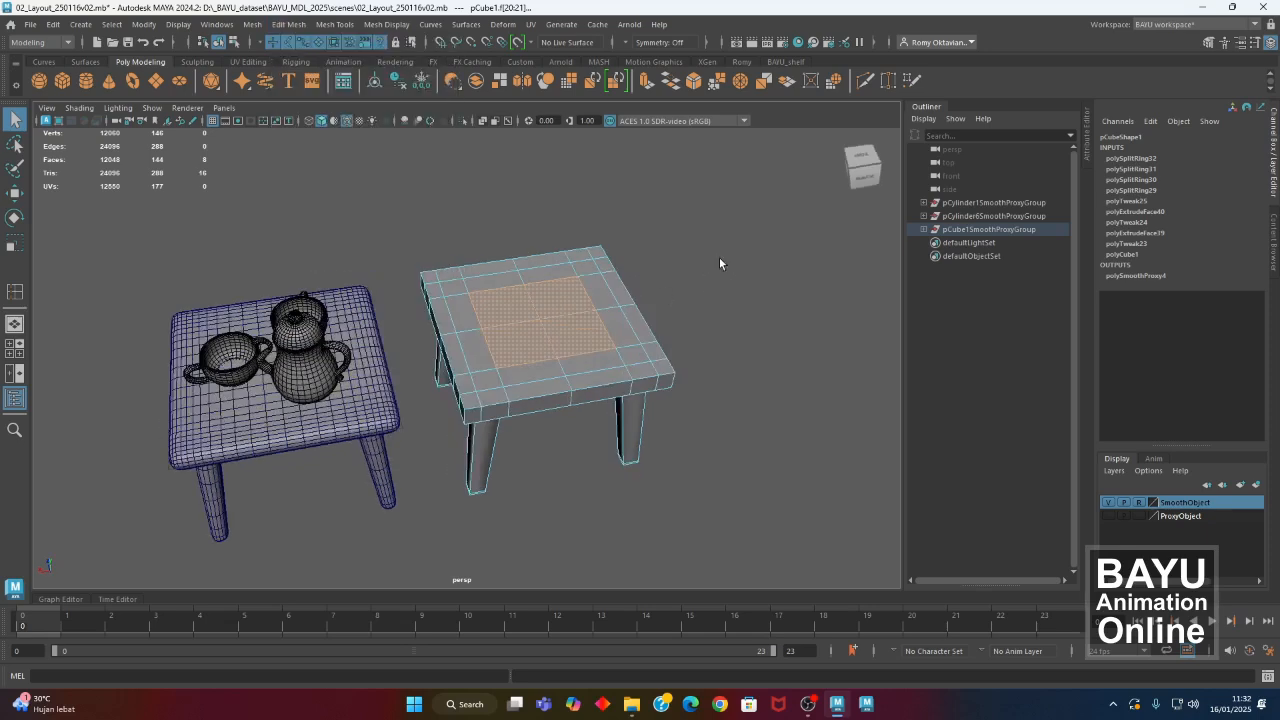
{"action": "key", "text": "Delete"}
Bridge the border edges of the top and bottom openings to form inner walls through the slab.
{"action": "left_click_drag", "start_coordinate": [499, 386], "coordinate": [435, 525], "text": "alt"}
{"action": "left_click_drag", "start_coordinate": [412, 375], "coordinate": [420, 317], "text": "alt"}
{"action": "right_click_drag", "start_coordinate": [510, 187], "coordinate": [513, 154]}
{"action": "left_click_drag", "start_coordinate": [532, 199], "coordinate": [554, 216], "text": "alt"}
{"action": "left_click_drag", "start_coordinate": [561, 266], "coordinate": [565, 298], "text": "alt"}
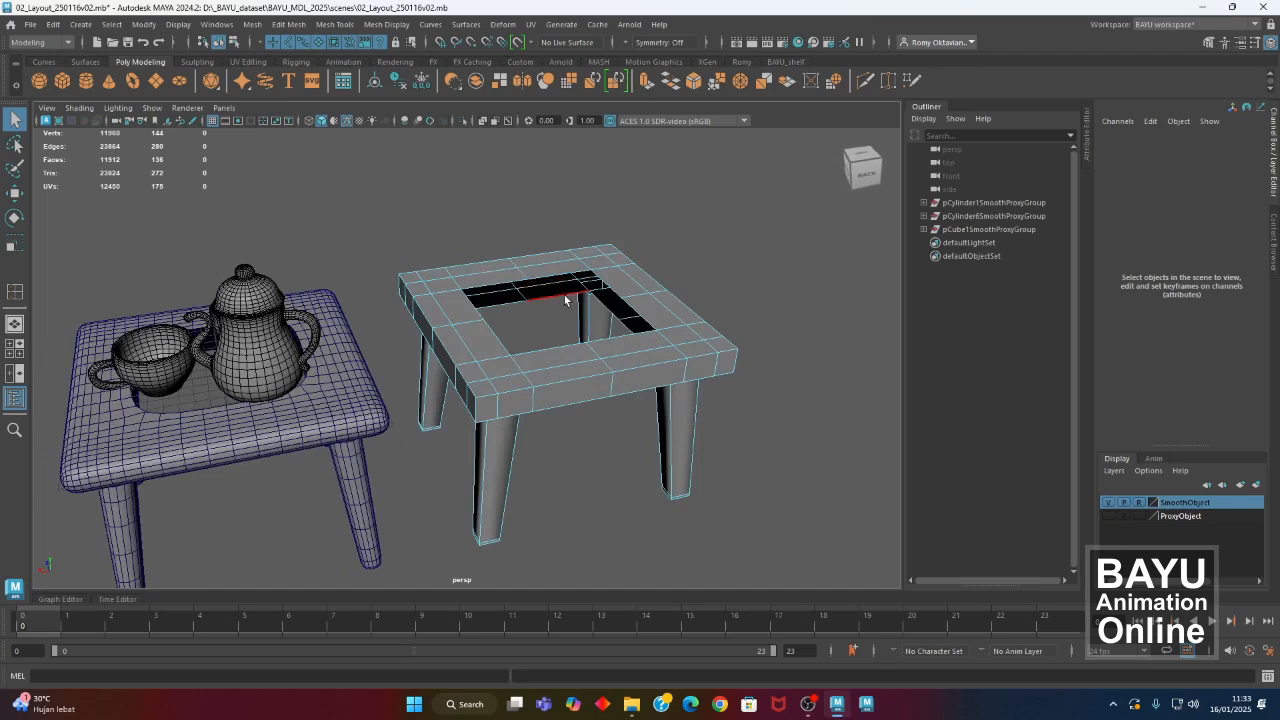
{"action": "left_click", "coordinate": [560, 279]}
{"action": "left_click_drag", "start_coordinate": [566, 278], "coordinate": [603, 320], "text": "alt"}
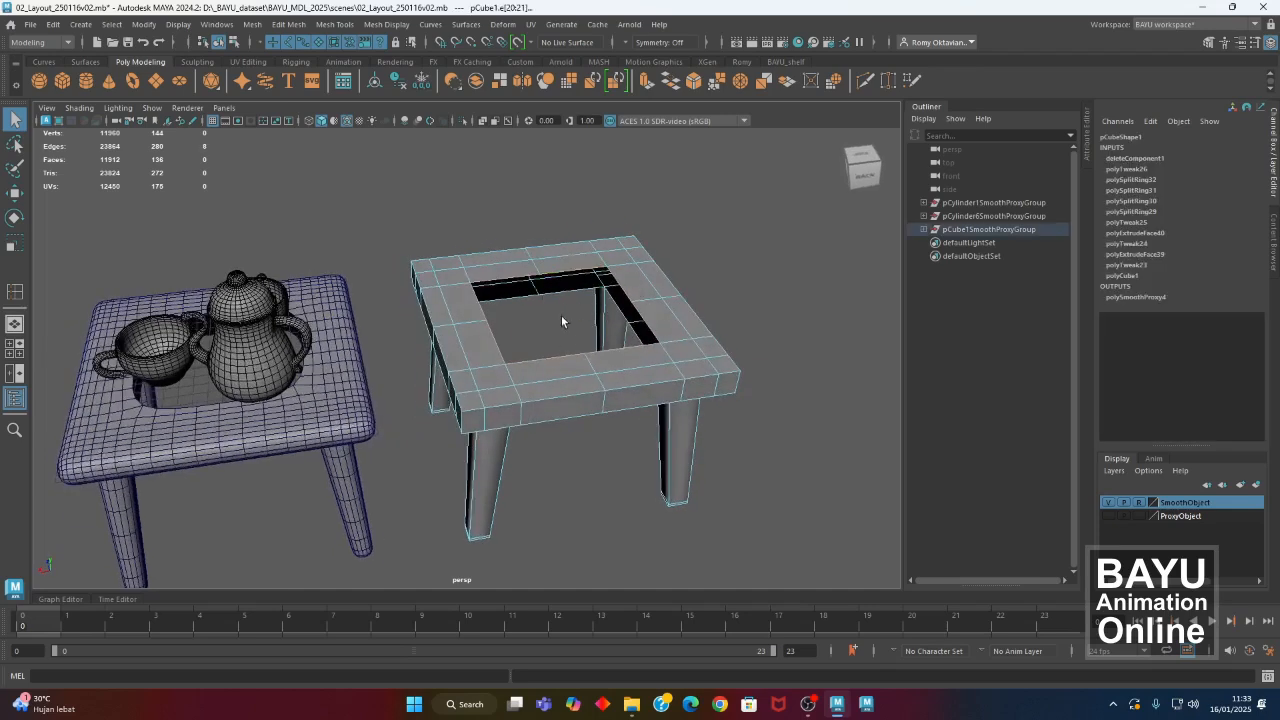
{"action": "left_click", "coordinate": [560, 292], "text": "shift"}
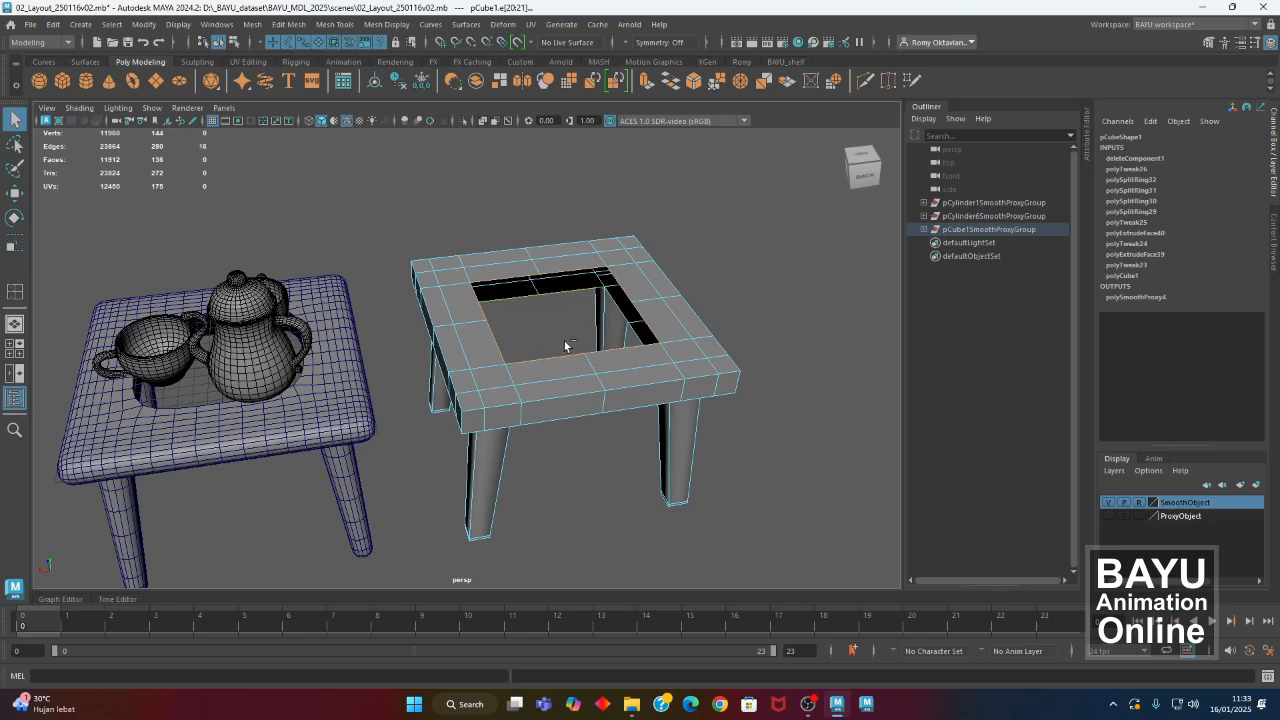
{"action": "left_click", "coordinate": [289, 25]}
{"action": "left_click", "coordinate": [303, 88]}
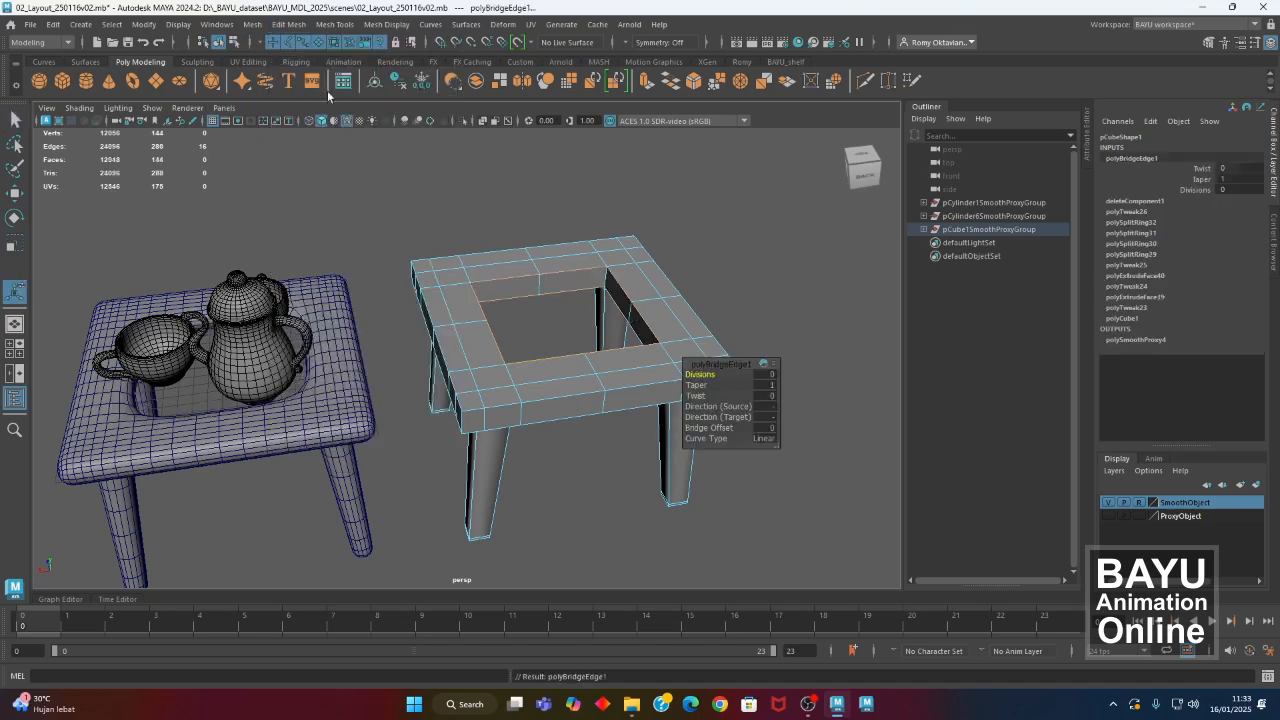
Insert an edge loop around the inner walls of the slab opening and move it slightly upward.
{"action": "left_click_drag", "start_coordinate": [682, 297], "coordinate": [307, 265], "text": "alt"}
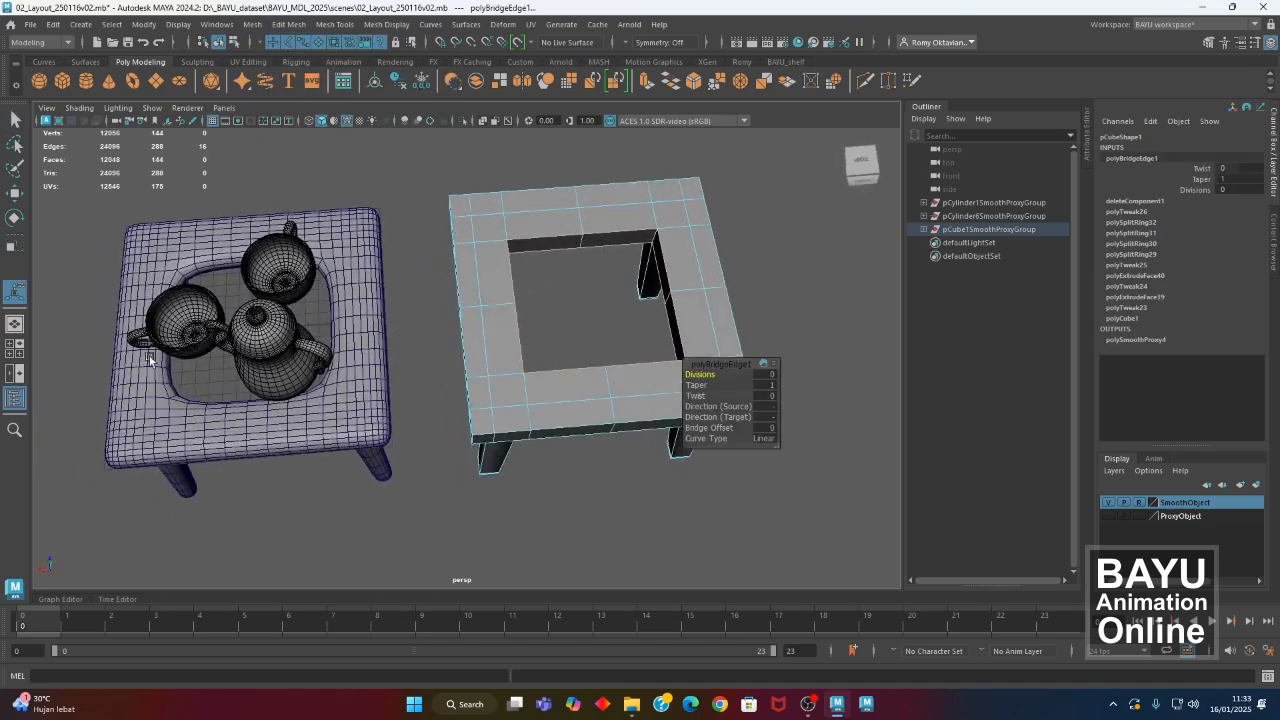
{"action": "left_click_drag", "start_coordinate": [563, 352], "coordinate": [513, 345], "text": "alt"}
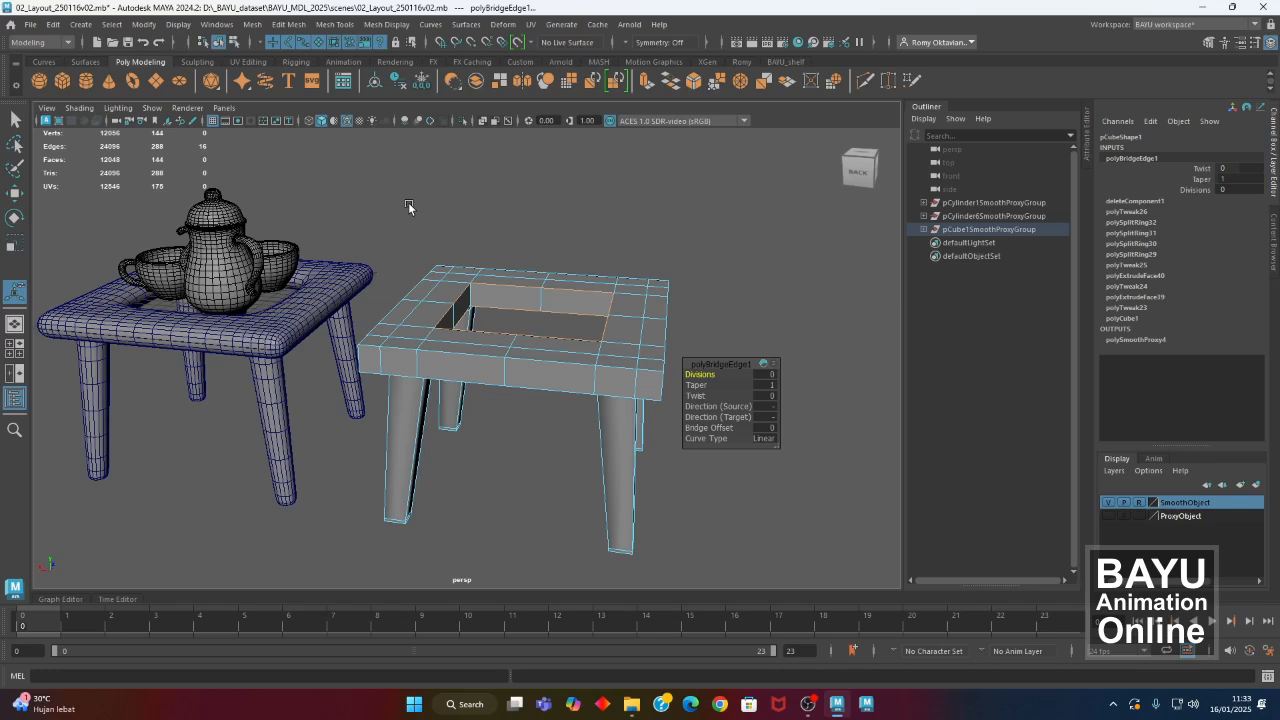
{"action": "left_click", "coordinate": [388, 27]}
{"action": "mouse_move", "coordinate": [335, 24]}
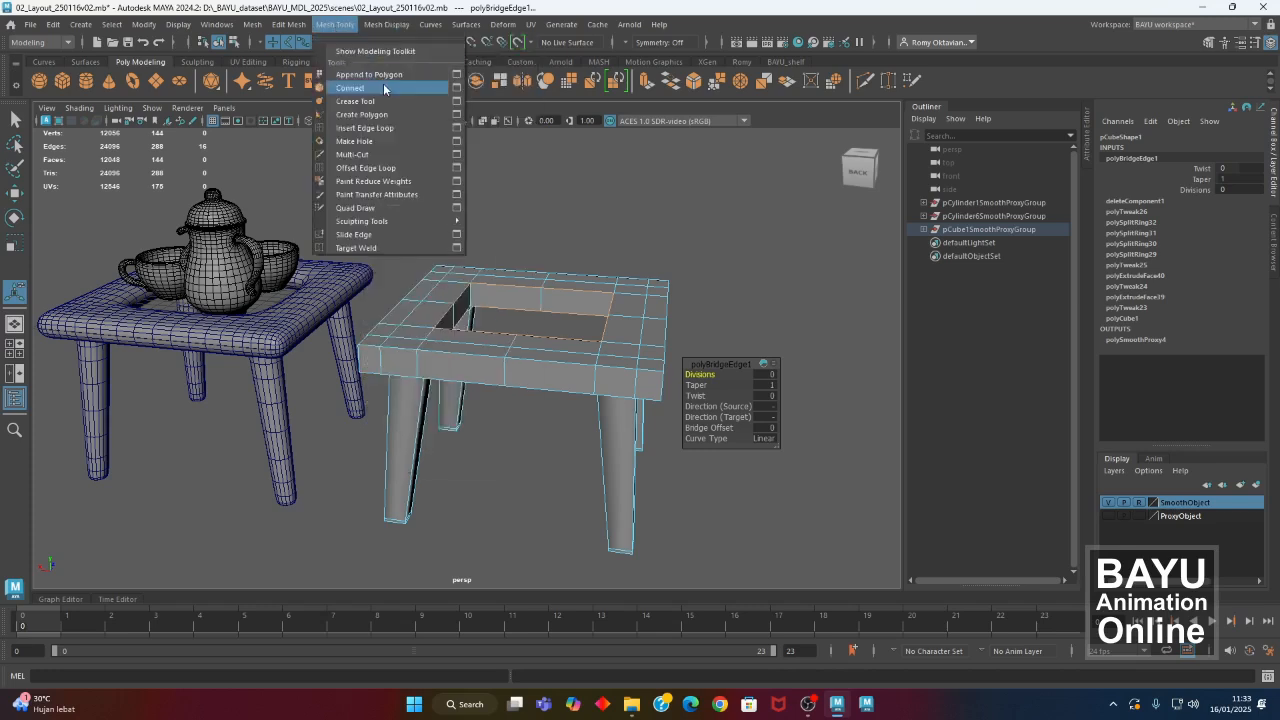
{"action": "left_click", "coordinate": [382, 132]}
{"action": "left_click_drag", "start_coordinate": [515, 328], "coordinate": [477, 334], "text": "alt"}
{"action": "right_click_drag", "start_coordinate": [477, 334], "coordinate": [571, 340], "text": "alt"}
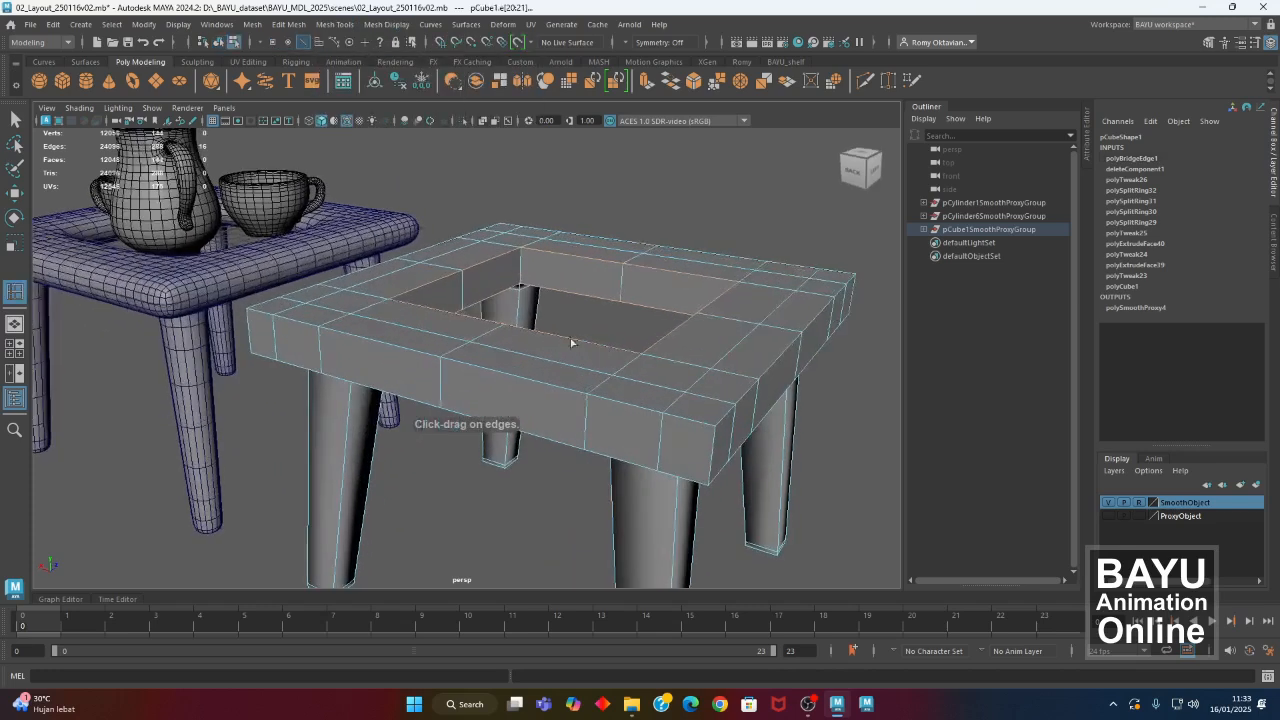
{"action": "left_click_drag", "start_coordinate": [571, 340], "coordinate": [605, 338], "text": "alt"}
{"action": "left_click", "coordinate": [335, 24]}
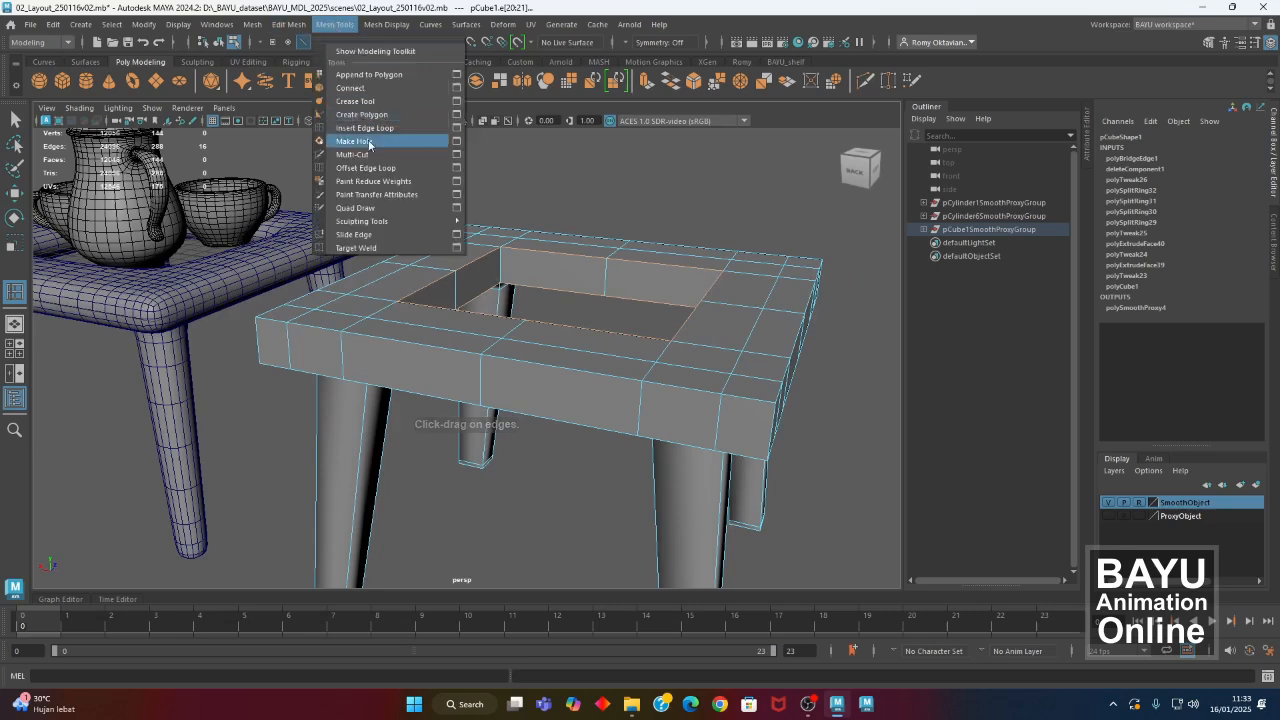
{"action": "left_click_drag", "start_coordinate": [532, 304], "coordinate": [518, 311], "text": "alt"}
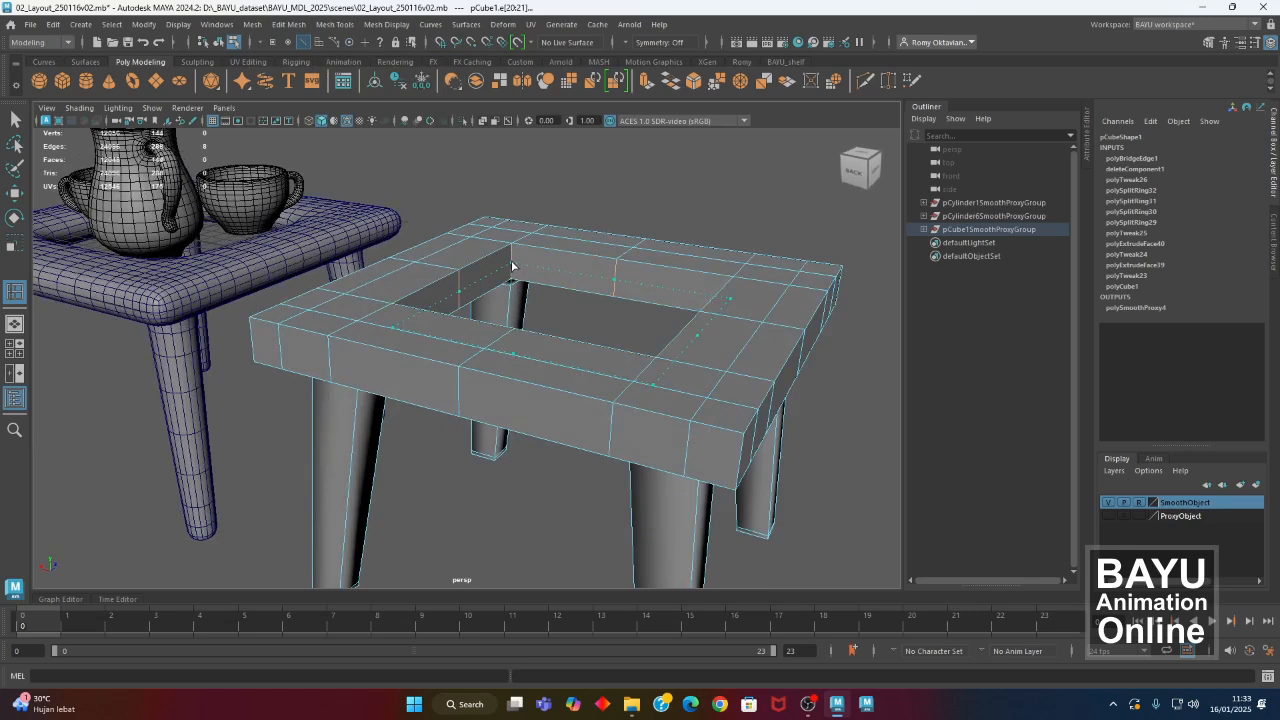
{"action": "left_click", "coordinate": [511, 266]}
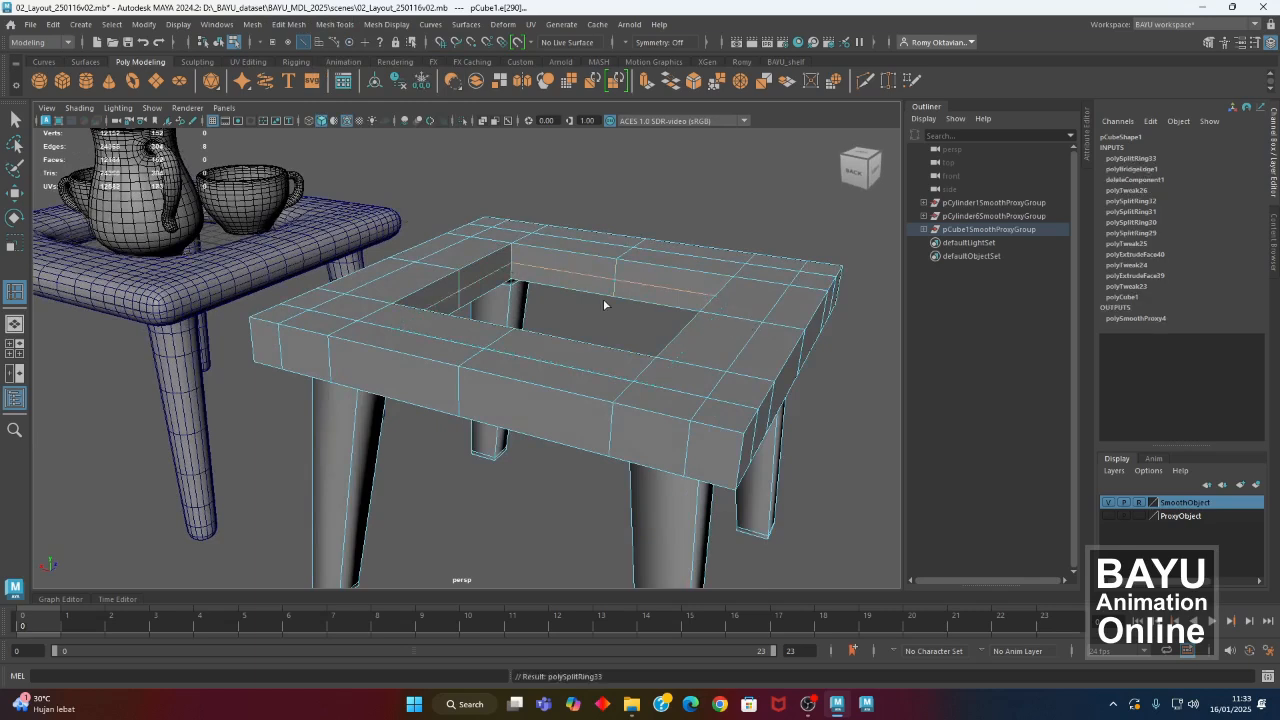
{"action": "key", "text": "w"}
{"action": "left_click_drag", "start_coordinate": [571, 254], "coordinate": [571, 250]}
{"action": "left_click_drag", "start_coordinate": [520, 322], "coordinate": [543, 322], "text": "alt"}
Extrude the lower row of inner wall faces toward the opening's centre with a Local Translate Z of about 13.93.
{"action": "right_click_drag", "start_coordinate": [575, 181], "coordinate": [574, 148]}
{"action": "left_click_drag", "start_coordinate": [587, 293], "coordinate": [574, 286], "text": "alt"}
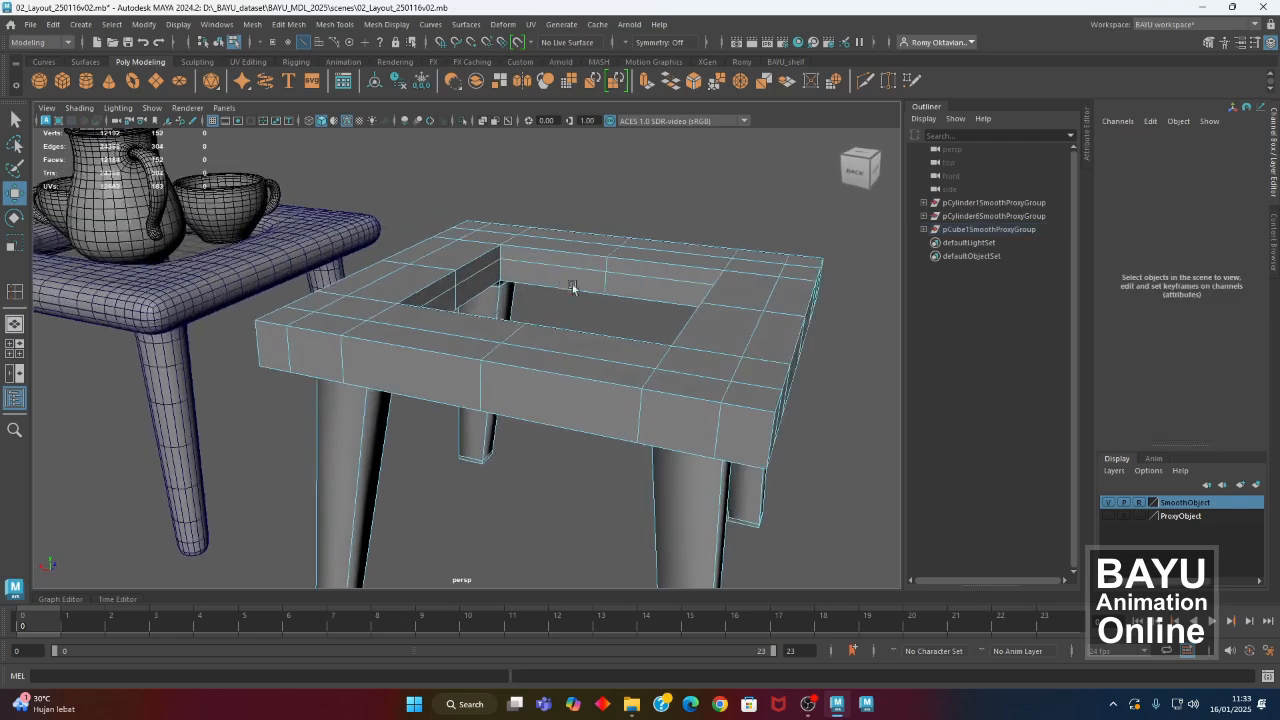
{"action": "left_click", "coordinate": [602, 284]}
{"action": "left_click_drag", "start_coordinate": [602, 330], "coordinate": [542, 307], "text": "alt"}
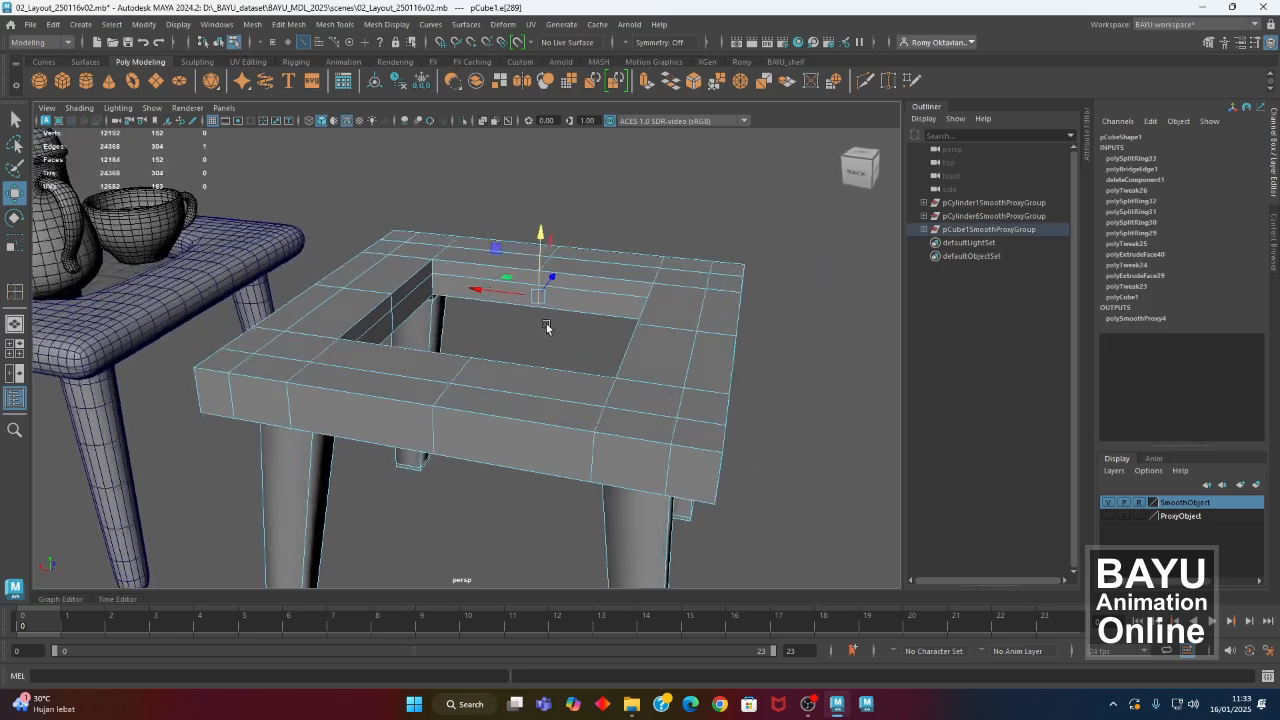
{"action": "mouse_move", "coordinate": [449, 306]}
{"action": "left_mouse_down", "text": "alt"}
{"action": "mouse_move", "coordinate": [451, 329]}
{"action": "mouse_move", "coordinate": [432, 318]}
{"action": "left_mouse_up", "text": "alt"}
{"action": "left_click", "coordinate": [426, 314]}
{"action": "left_click", "coordinate": [508, 298]}
{"action": "left_click_drag", "start_coordinate": [508, 298], "coordinate": [548, 334], "text": "alt"}
{"action": "right_click_drag", "start_coordinate": [608, 195], "coordinate": [495, 233], "text": "ctrl"}
{"action": "left_click_drag", "start_coordinate": [495, 240], "coordinate": [484, 349], "text": "alt"}
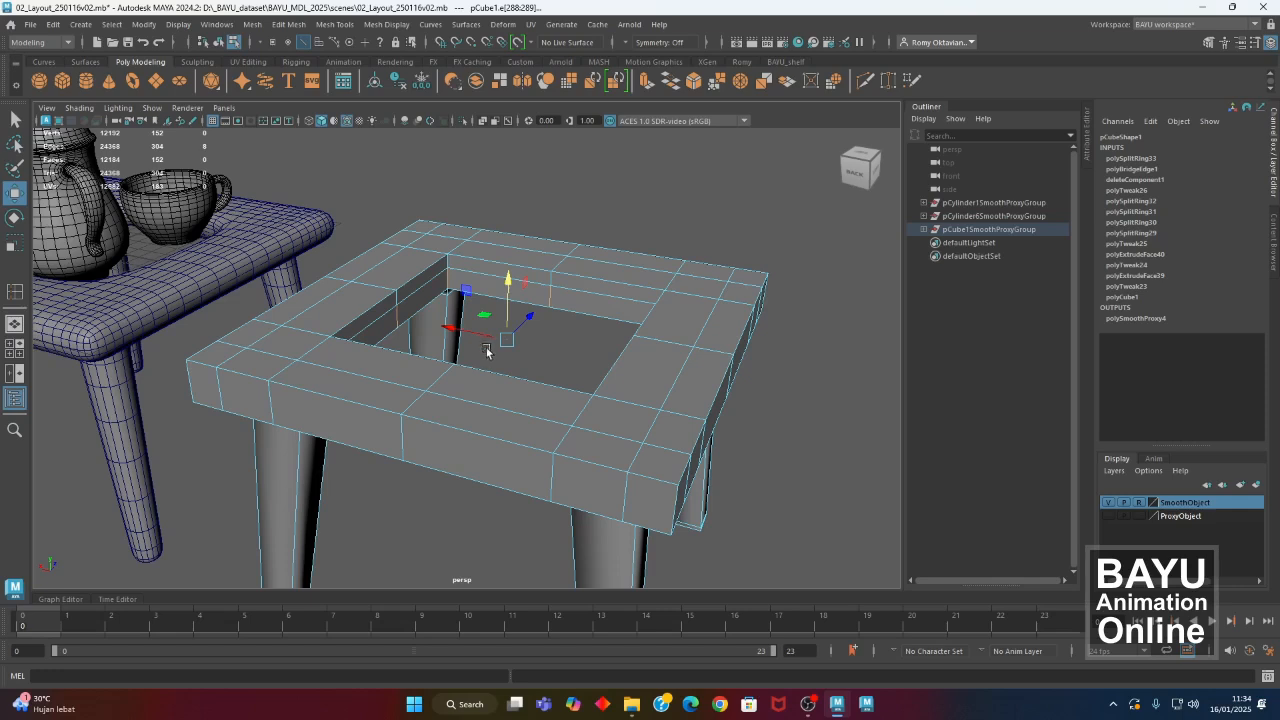
{"action": "right_click_drag", "start_coordinate": [527, 188], "coordinate": [529, 260], "text": "ctrl"}
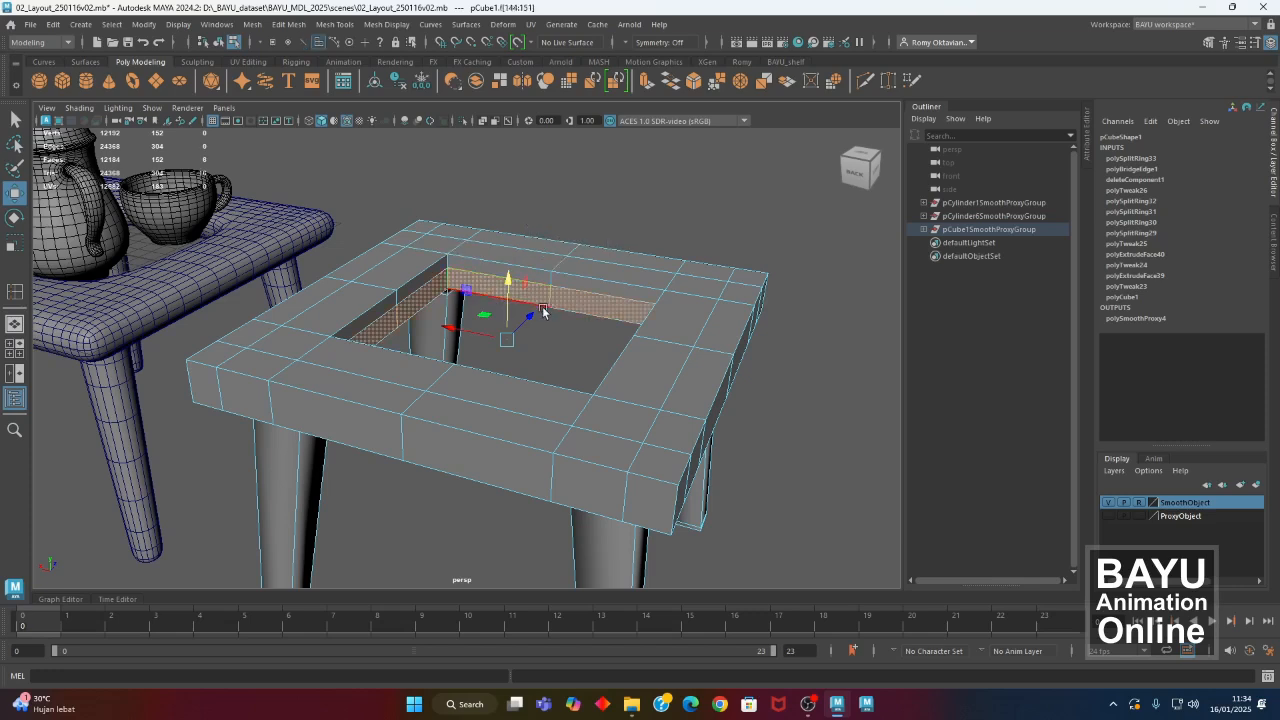
{"action": "left_click", "coordinate": [277, 27]}
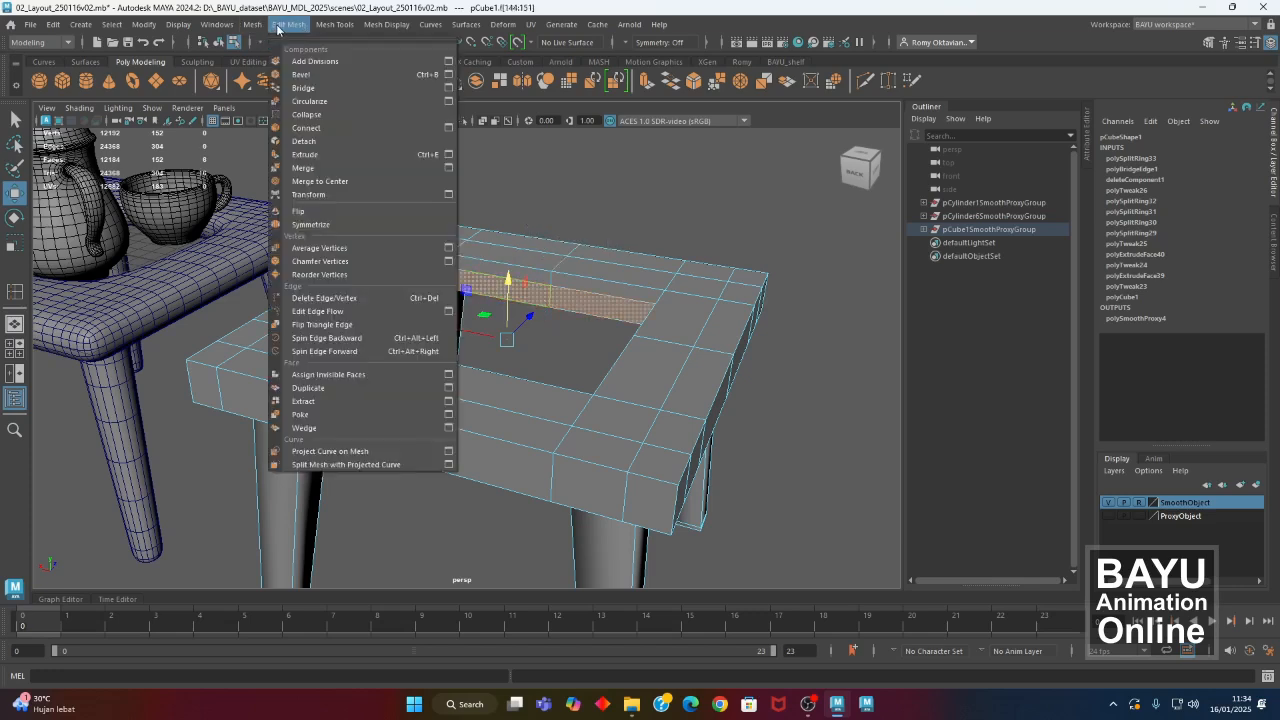
{"action": "left_click", "coordinate": [340, 154]}
{"action": "left_click_drag", "start_coordinate": [480, 335], "coordinate": [398, 330], "text": "alt"}
{"action": "left_click_drag", "start_coordinate": [522, 306], "coordinate": [556, 362]}
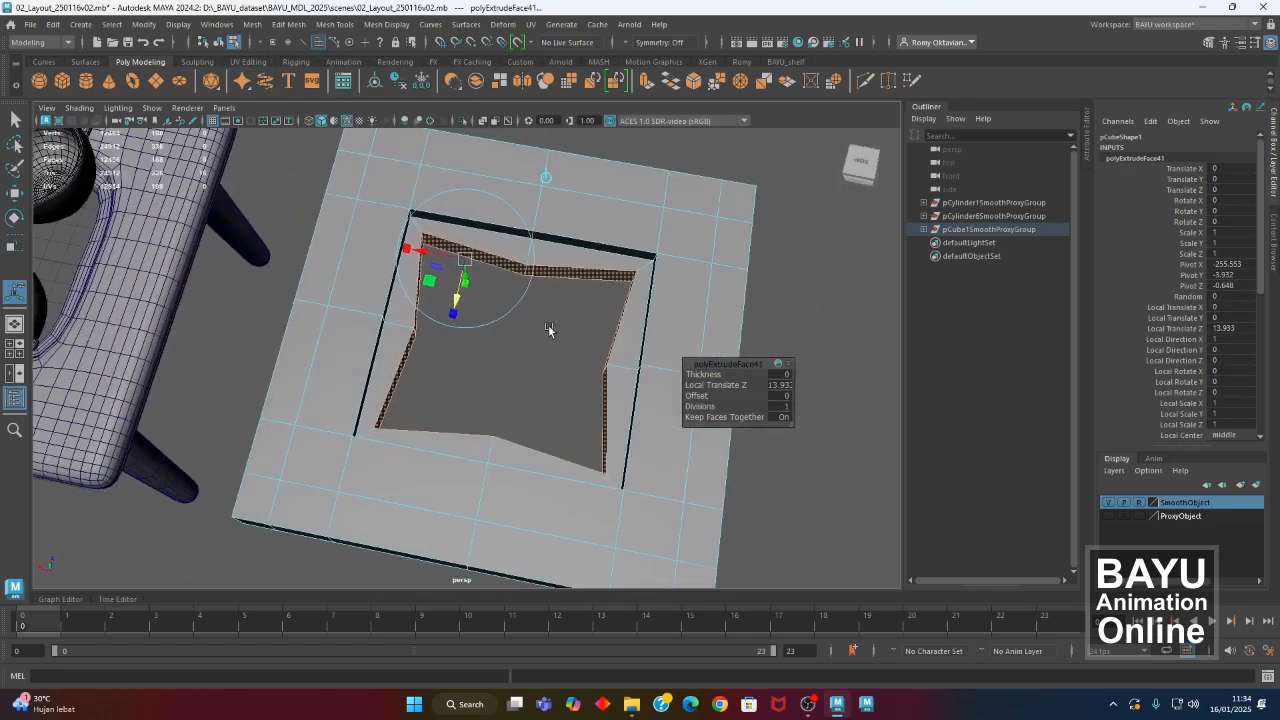
Scale the two inner faces on one side of the extruded ledge flat so that side runs straight.
{"action": "right_click_drag", "start_coordinate": [637, 157], "coordinate": [637, 118]}
{"action": "right_click_drag", "start_coordinate": [523, 307], "coordinate": [521, 346]}
{"action": "left_click", "coordinate": [564, 343]}
{"action": "left_click", "coordinate": [557, 269]}
{"action": "left_click_drag", "start_coordinate": [557, 269], "coordinate": [428, 362], "text": "alt"}
{"action": "left_click", "coordinate": [500, 268], "text": "shift"}
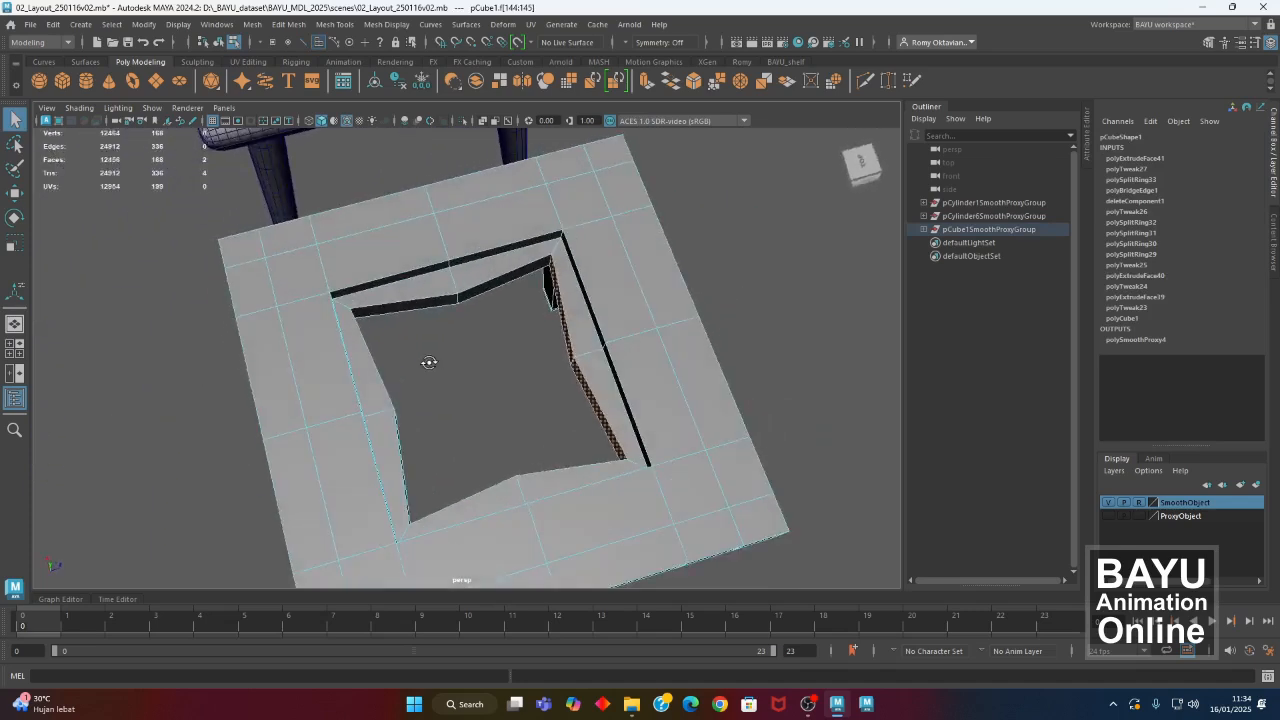
{"action": "key", "text": "r"}
{"action": "left_click_drag", "start_coordinate": [624, 345], "coordinate": [443, 374]}
Flatten the inner face pairs on two more sides of the ledge by scaling them.
{"action": "left_click", "coordinate": [481, 291]}
{"action": "left_click", "coordinate": [436, 299], "text": "shift"}
{"action": "left_click", "coordinate": [377, 328]}
{"action": "left_click", "coordinate": [366, 374], "text": "shift"}
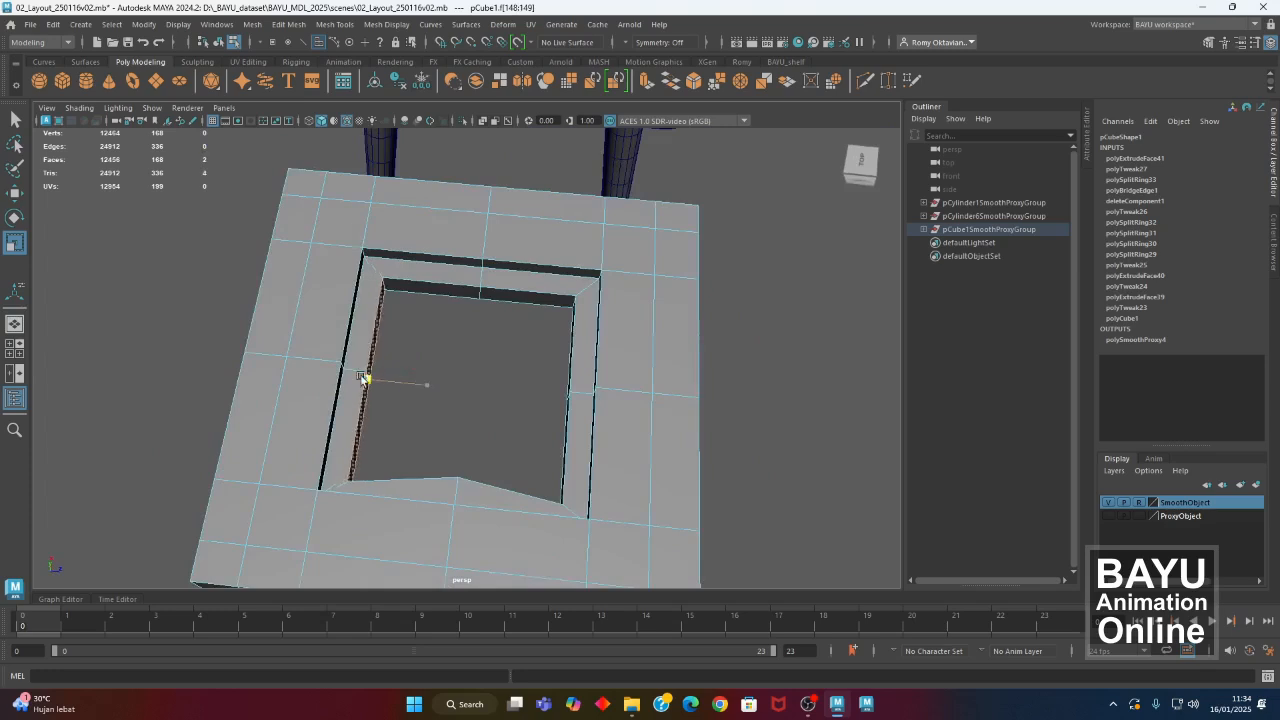
Scale the inner face pair on the last bent side of the ledge flat.
{"action": "left_click_drag", "start_coordinate": [339, 411], "coordinate": [508, 326], "text": "alt"}
{"action": "left_click", "coordinate": [509, 325]}
{"action": "left_click", "coordinate": [555, 337], "text": "shift"}
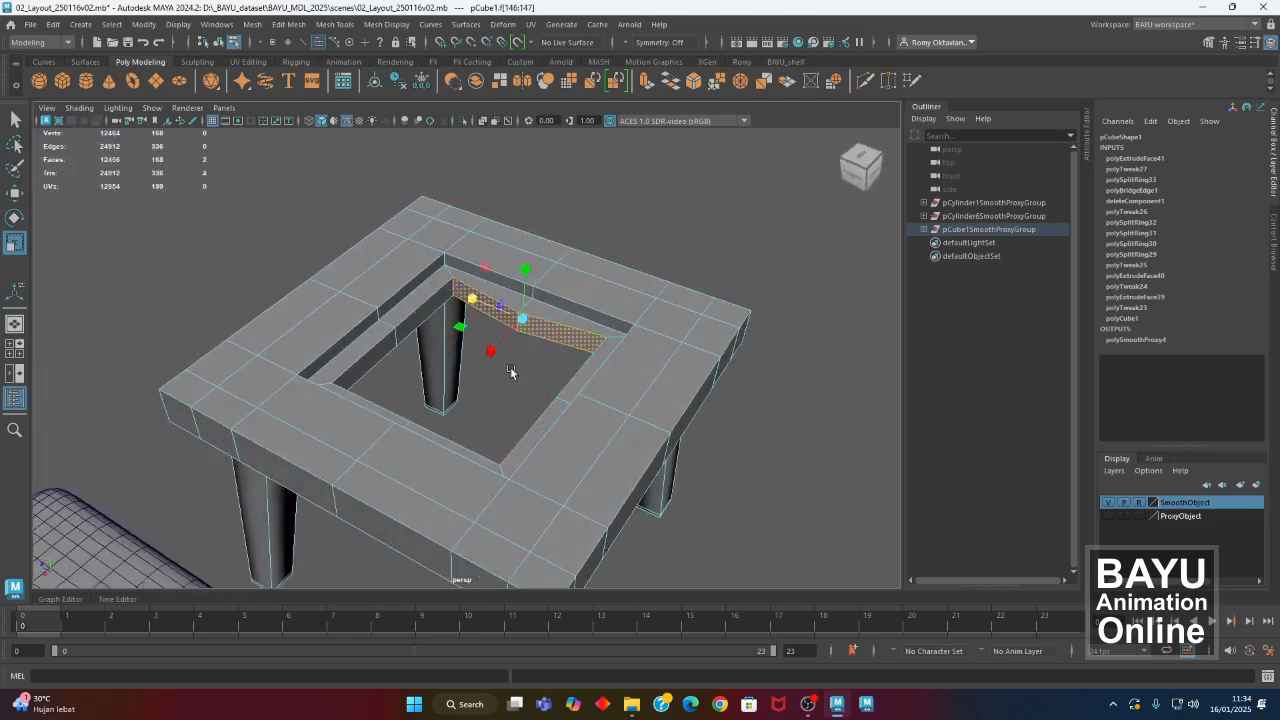
{"action": "left_click_drag", "start_coordinate": [512, 371], "coordinate": [471, 387], "text": "alt"}
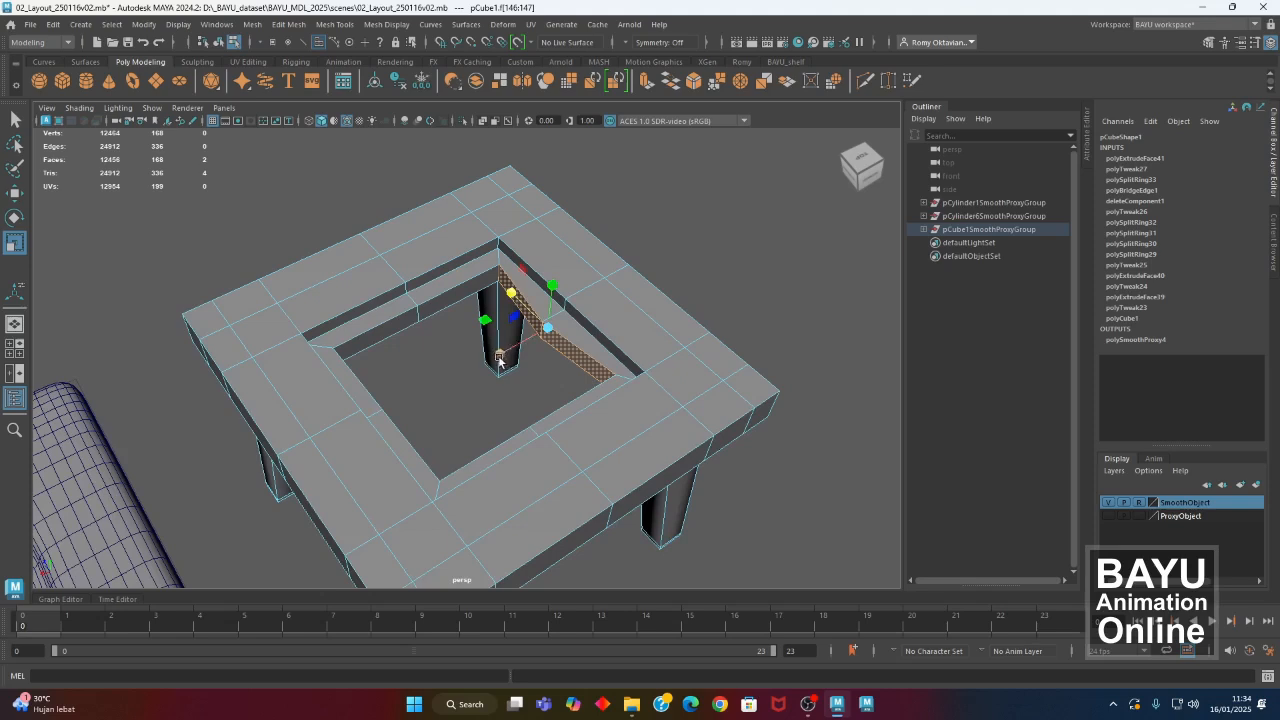
{"action": "left_click_drag", "start_coordinate": [628, 306], "coordinate": [507, 363], "text": "alt"}
{"action": "right_click_drag", "start_coordinate": [507, 363], "coordinate": [391, 406], "text": "alt"}
{"action": "left_click_drag", "start_coordinate": [391, 406], "coordinate": [394, 406], "text": "alt"}
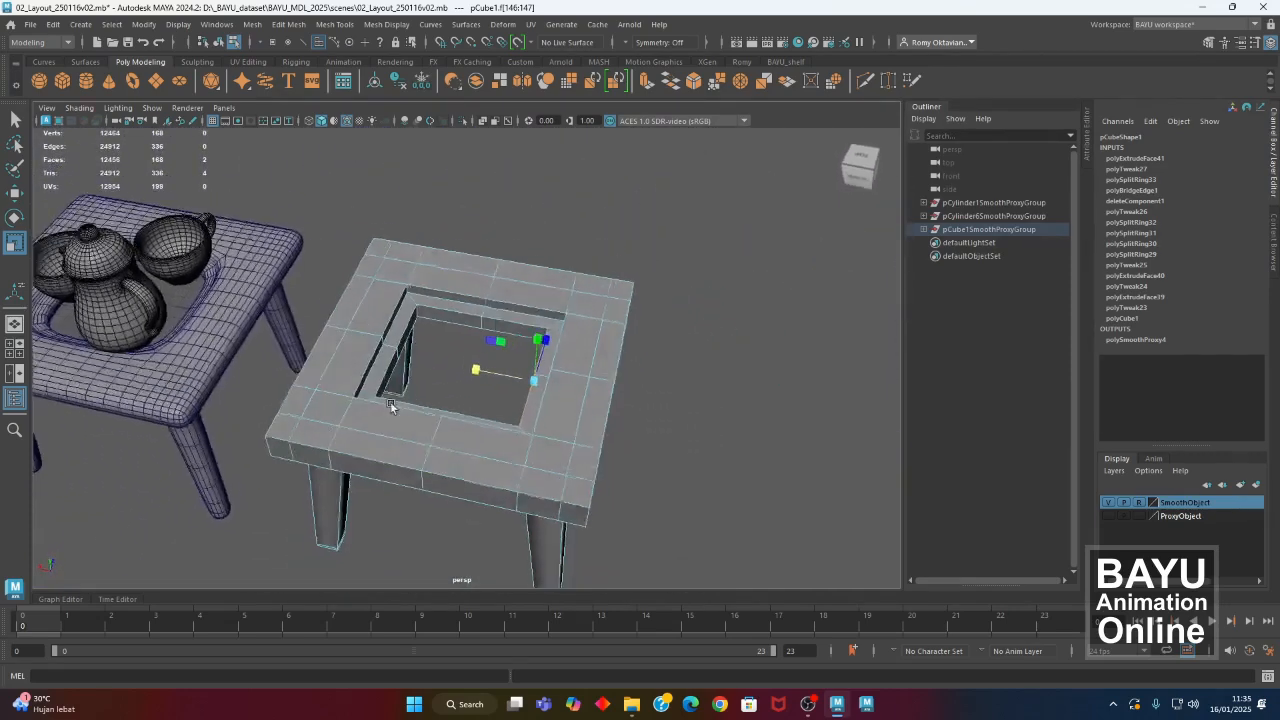
{"action": "middle_click_drag", "start_coordinate": [394, 406], "coordinate": [477, 429], "text": "alt"}
{"action": "left_click_drag", "start_coordinate": [310, 415], "coordinate": [387, 372], "text": "alt"}
{"action": "left_click_drag", "start_coordinate": [288, 362], "coordinate": [398, 380], "text": "alt"}
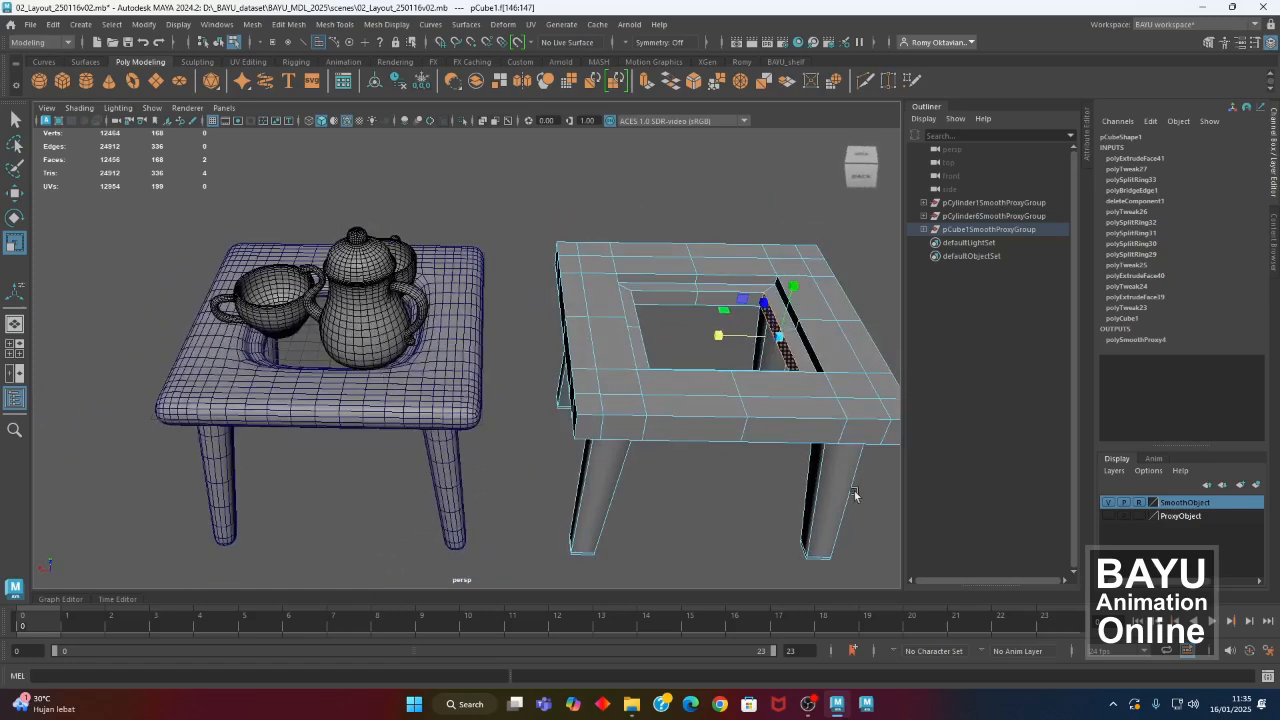
Hide the teapot and cups by turning off the SmoothObject display layer's visibility.
{"action": "left_click", "coordinate": [1111, 507]}
{"action": "left_click_drag", "start_coordinate": [482, 404], "coordinate": [535, 377], "text": "alt"}
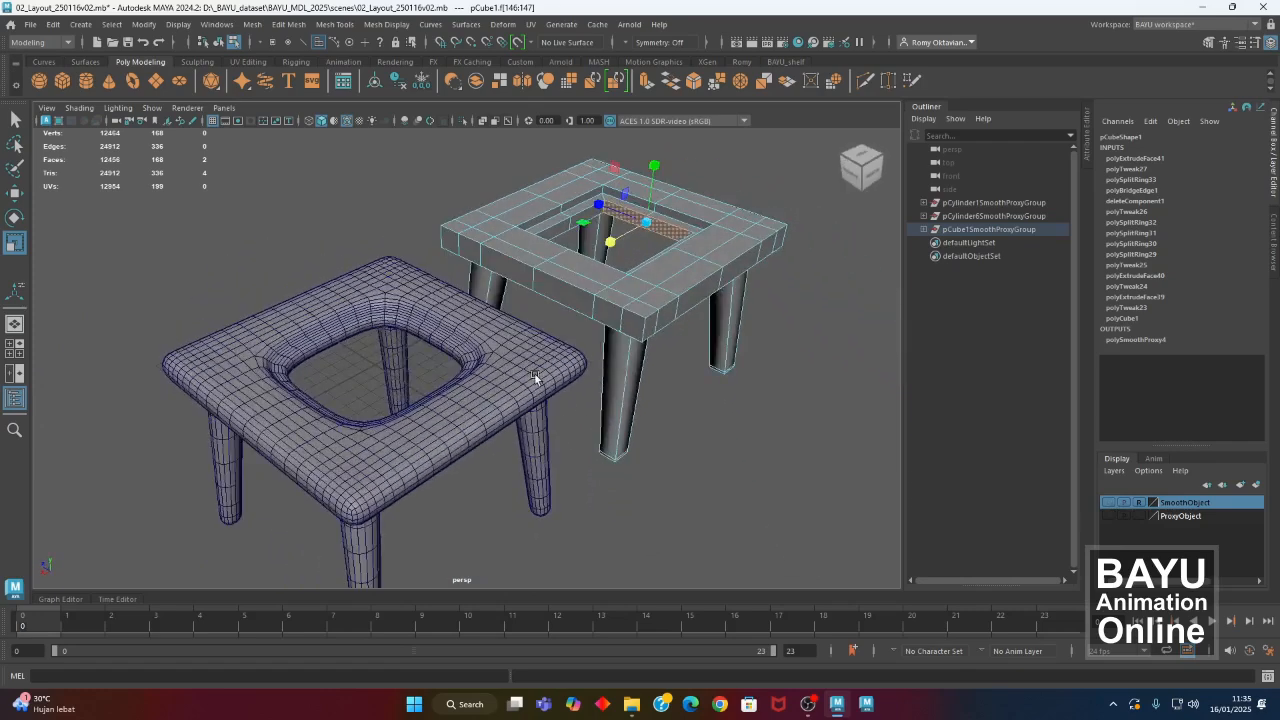
{"action": "left_click_drag", "start_coordinate": [503, 300], "coordinate": [401, 305], "text": "alt"}
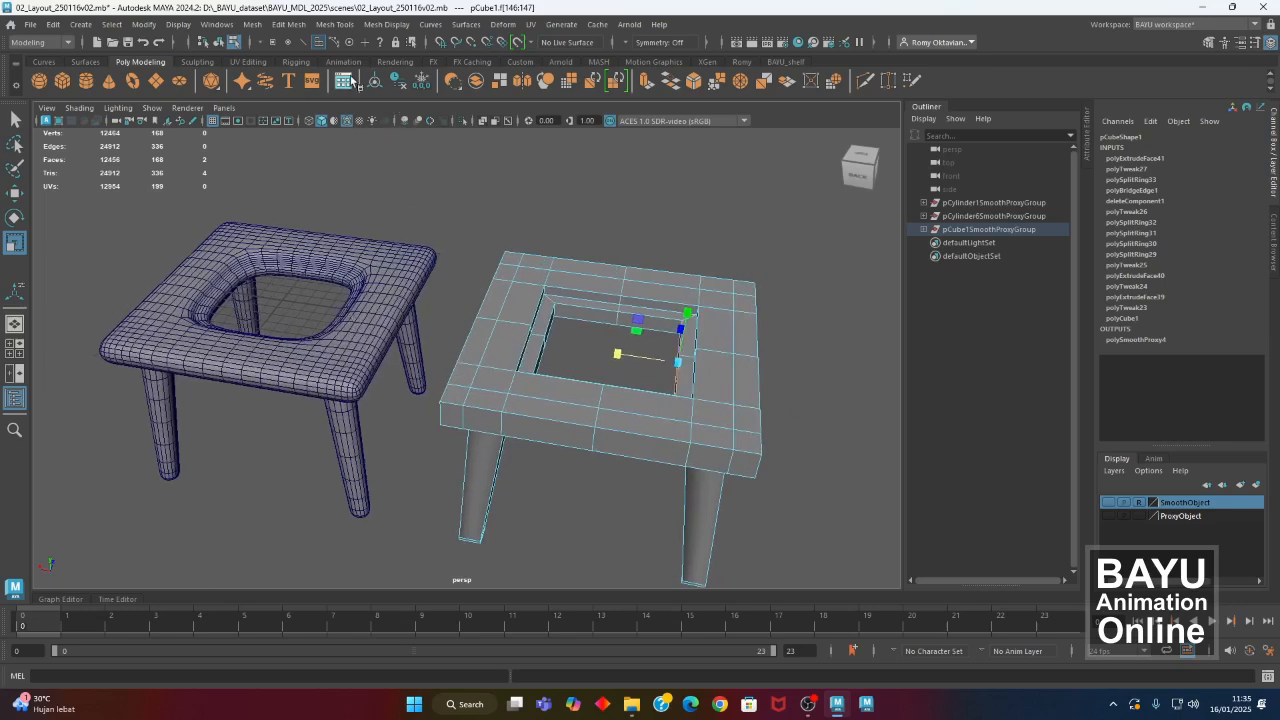
Insert edge loops around the opening's upper inner wall just above the ledge and around the lower wall just below the ledge's edge.
{"action": "left_click", "coordinate": [335, 24]}
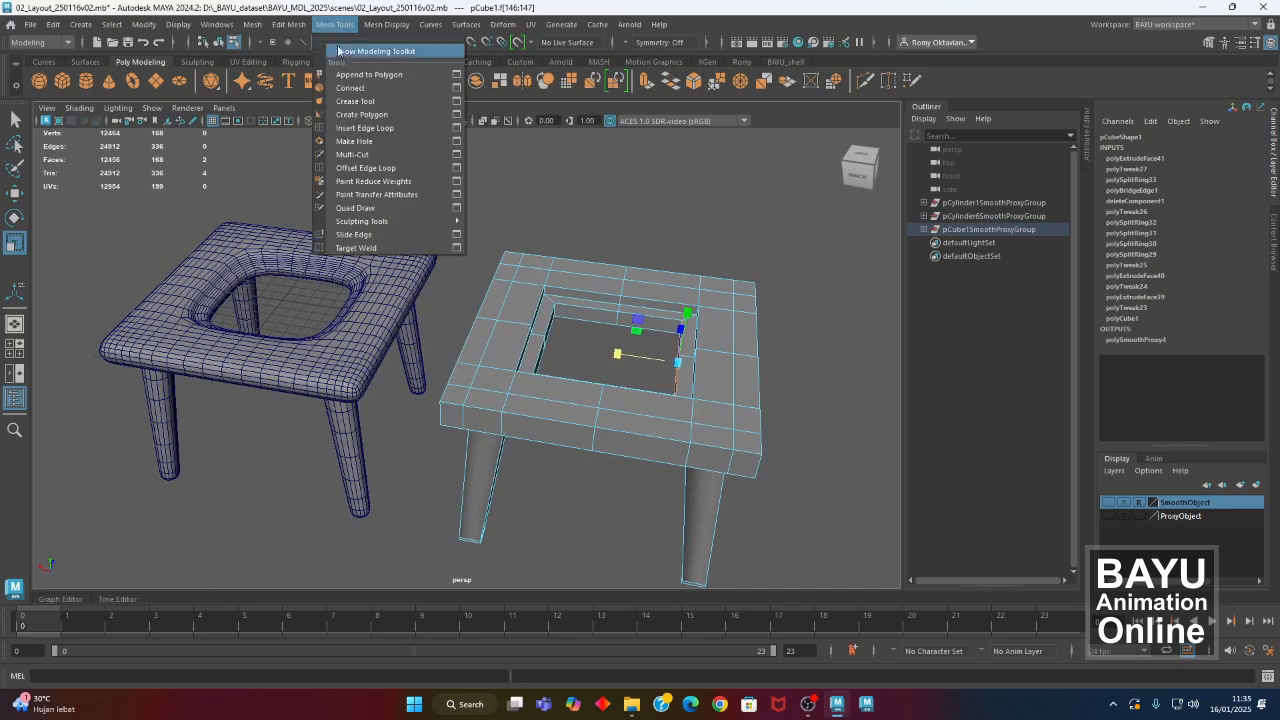
{"action": "left_click", "coordinate": [365, 128]}
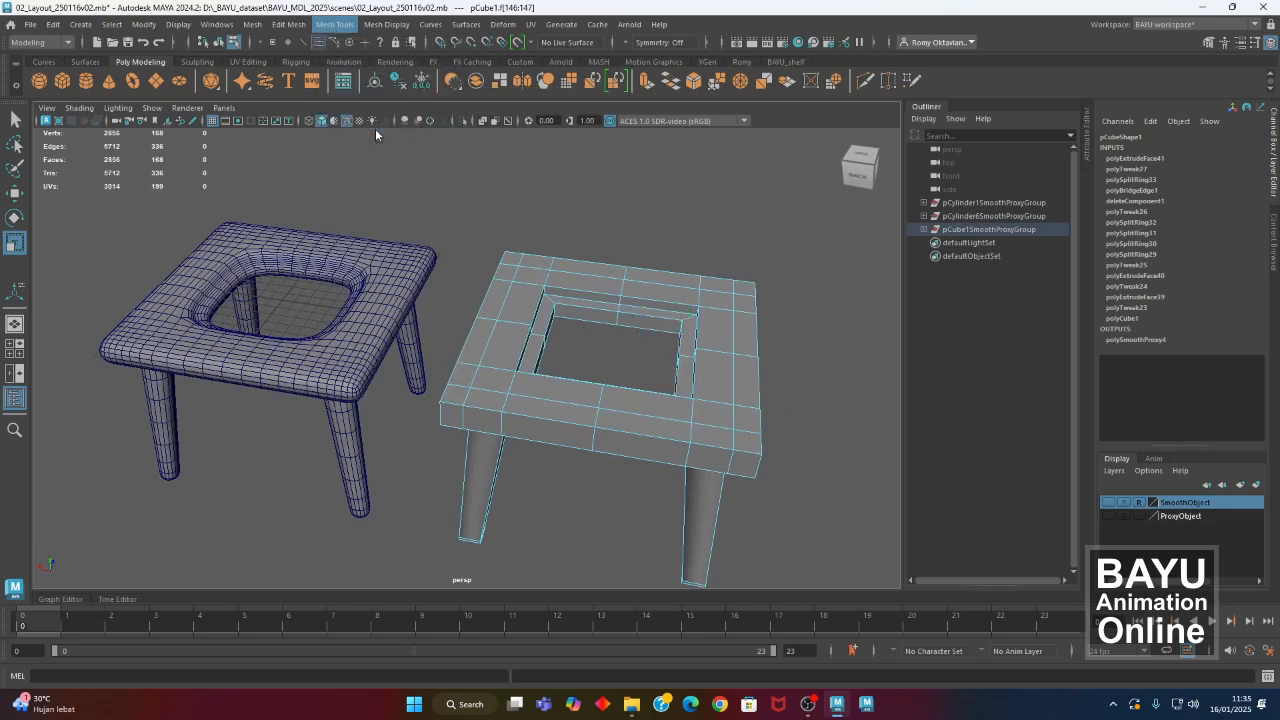
{"action": "left_click_drag", "start_coordinate": [576, 364], "coordinate": [495, 323], "text": "alt"}
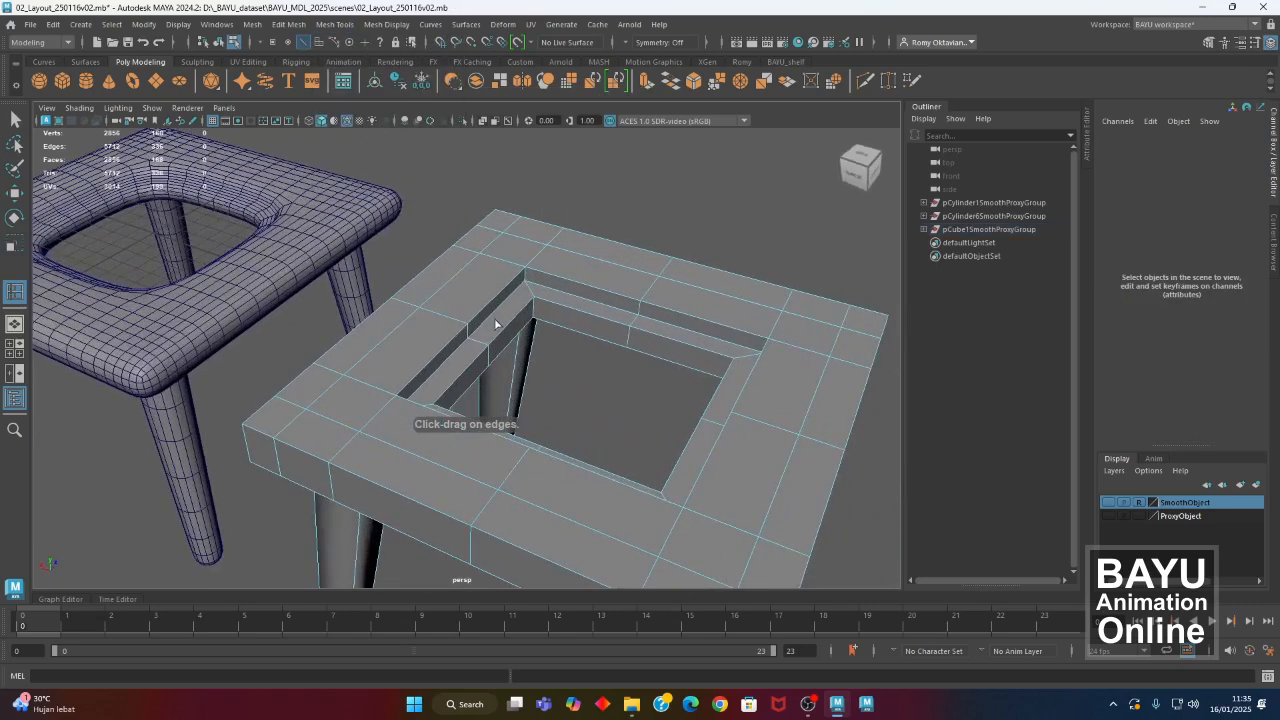
{"action": "left_click", "coordinate": [474, 345]}
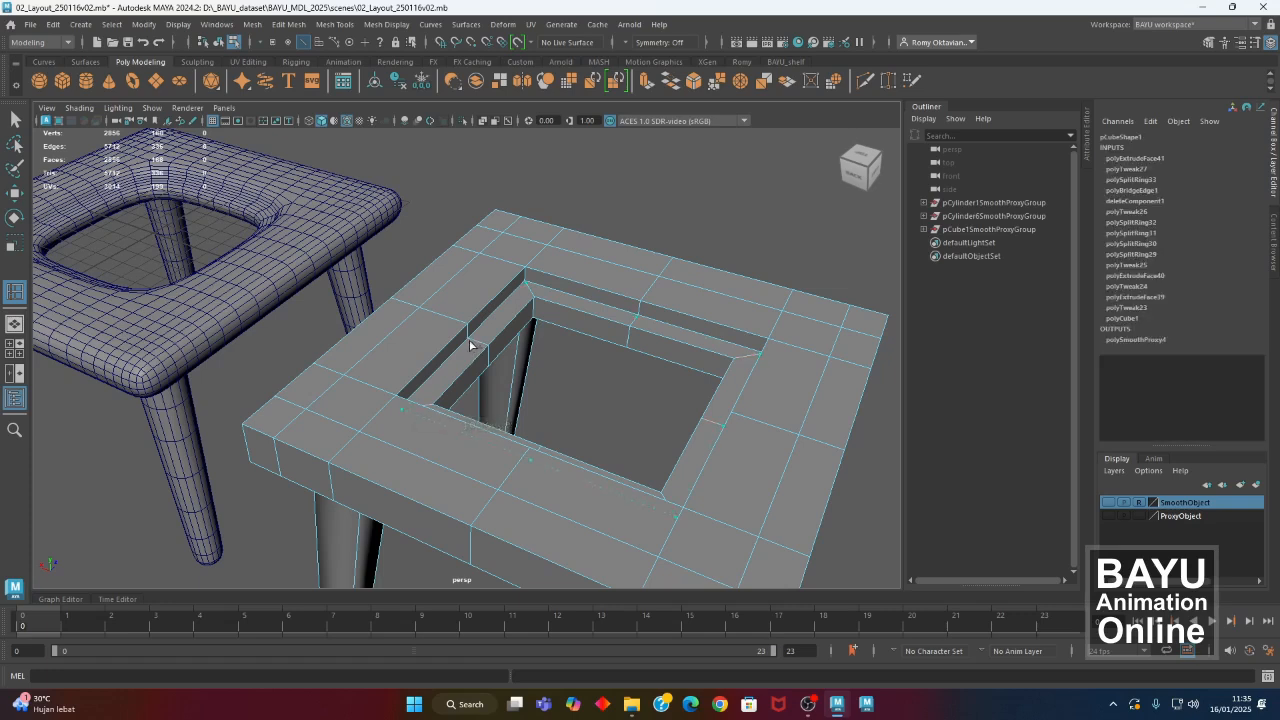
{"action": "left_click", "coordinate": [468, 346]}
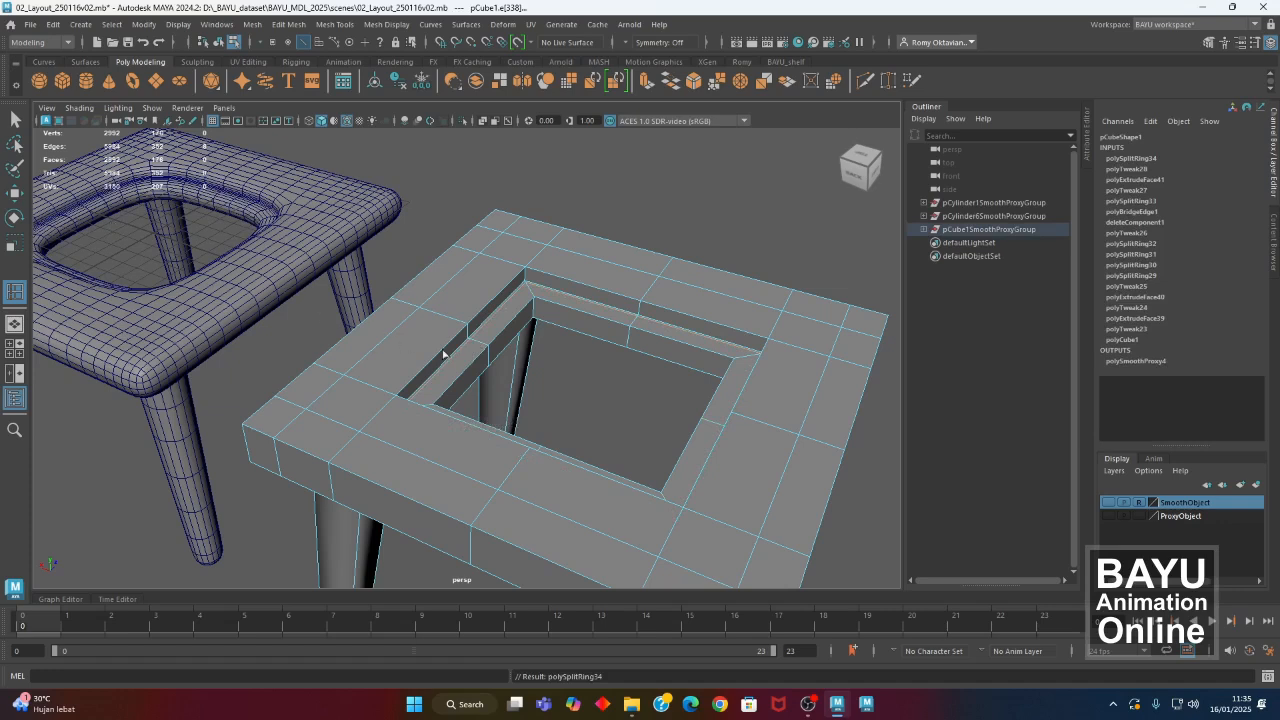
{"action": "left_click_drag", "start_coordinate": [491, 346], "coordinate": [493, 369], "text": "alt"}
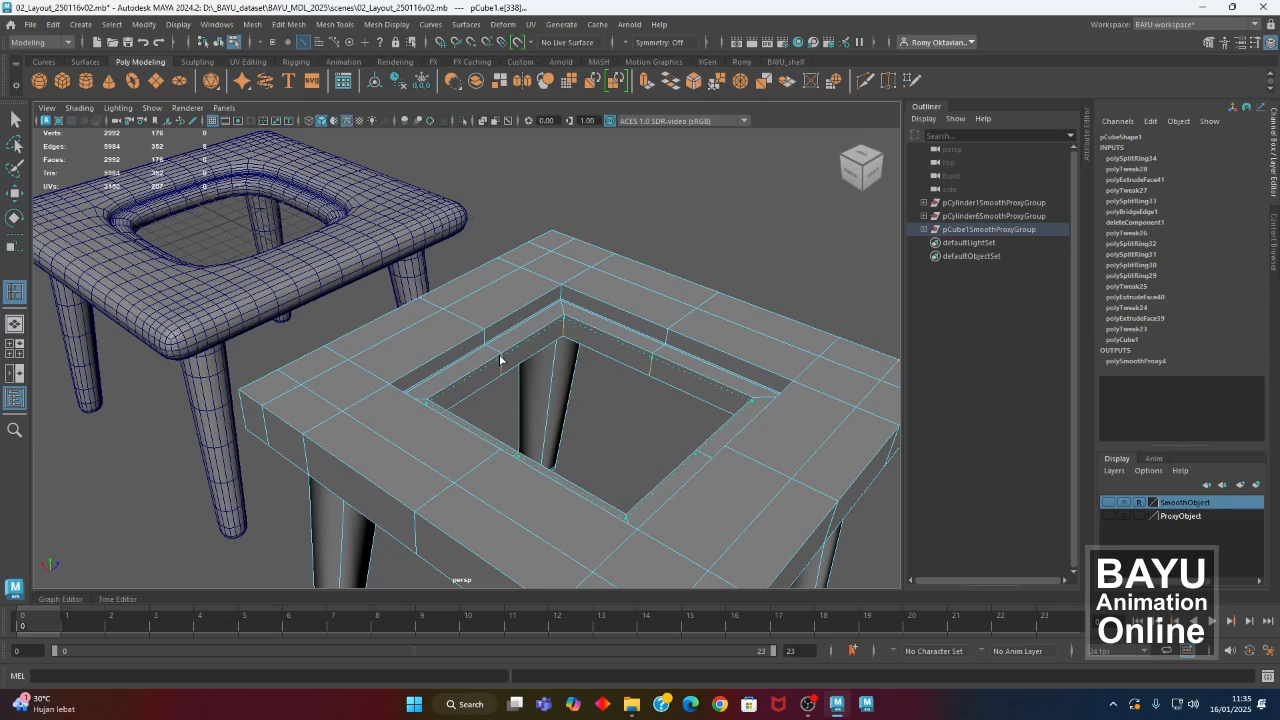
{"action": "left_click", "coordinate": [500, 359]}
Insert another edge loop around the opening's upper inner wall, close to the tabletop's rim.
{"action": "left_click_drag", "start_coordinate": [283, 246], "coordinate": [356, 258], "text": "alt"}
{"action": "middle_click_drag", "start_coordinate": [586, 261], "coordinate": [666, 271], "text": "alt"}
{"action": "left_click_drag", "start_coordinate": [604, 298], "coordinate": [634, 273], "text": "alt"}
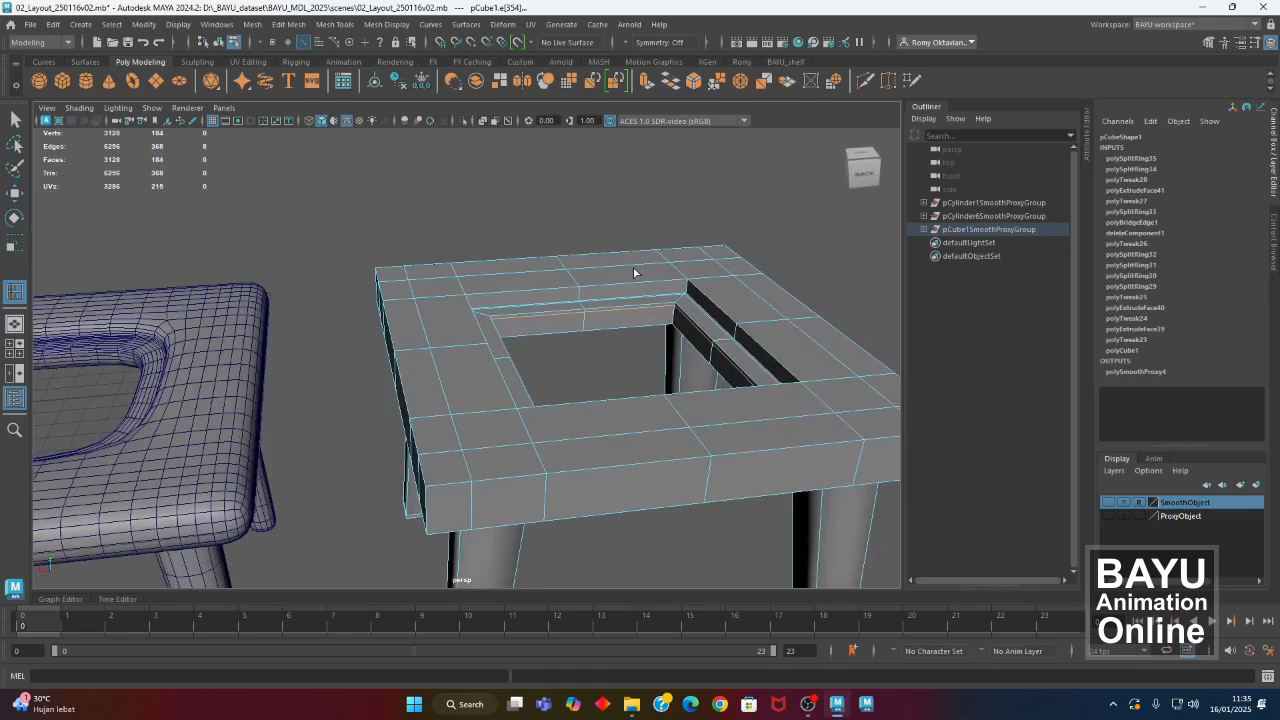
{"action": "left_click", "coordinate": [587, 293]}
Examine the corners and ledge of the smoothed table's opening against the proxy mesh from several angles.
{"action": "left_click_drag", "start_coordinate": [586, 291], "coordinate": [355, 272], "text": "alt"}
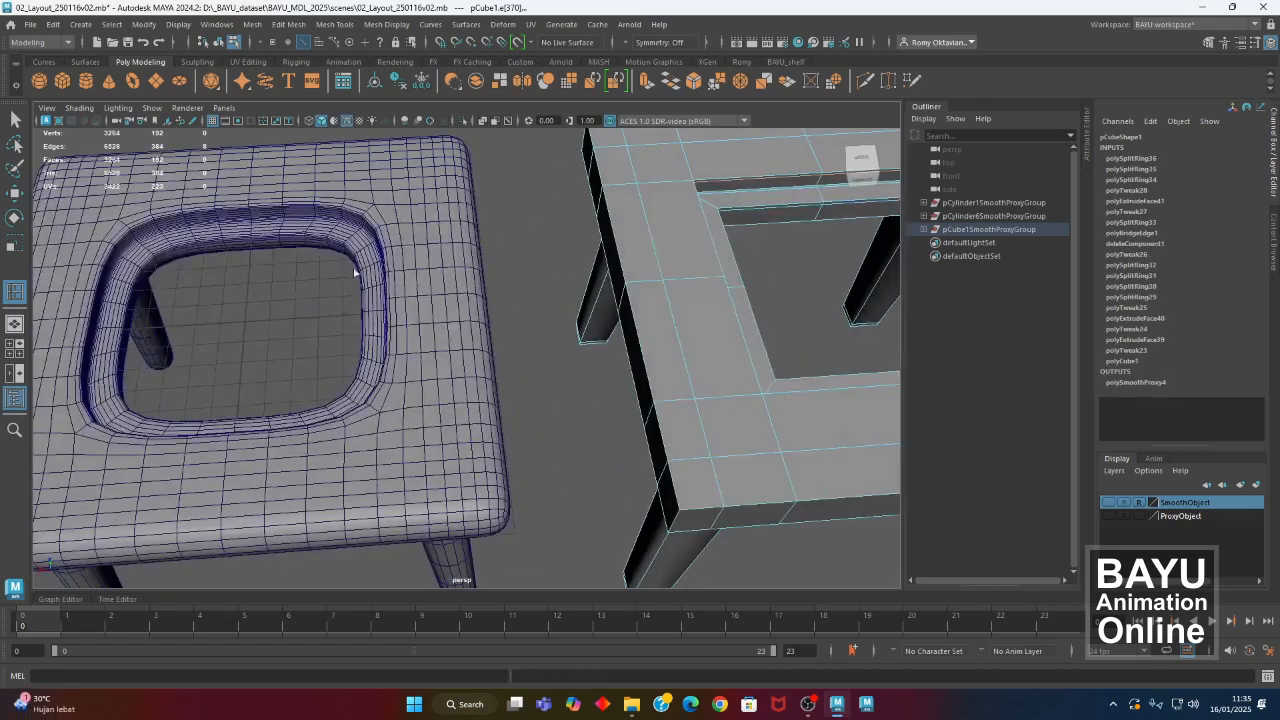
{"action": "left_click_drag", "start_coordinate": [184, 373], "coordinate": [317, 352], "text": "alt"}
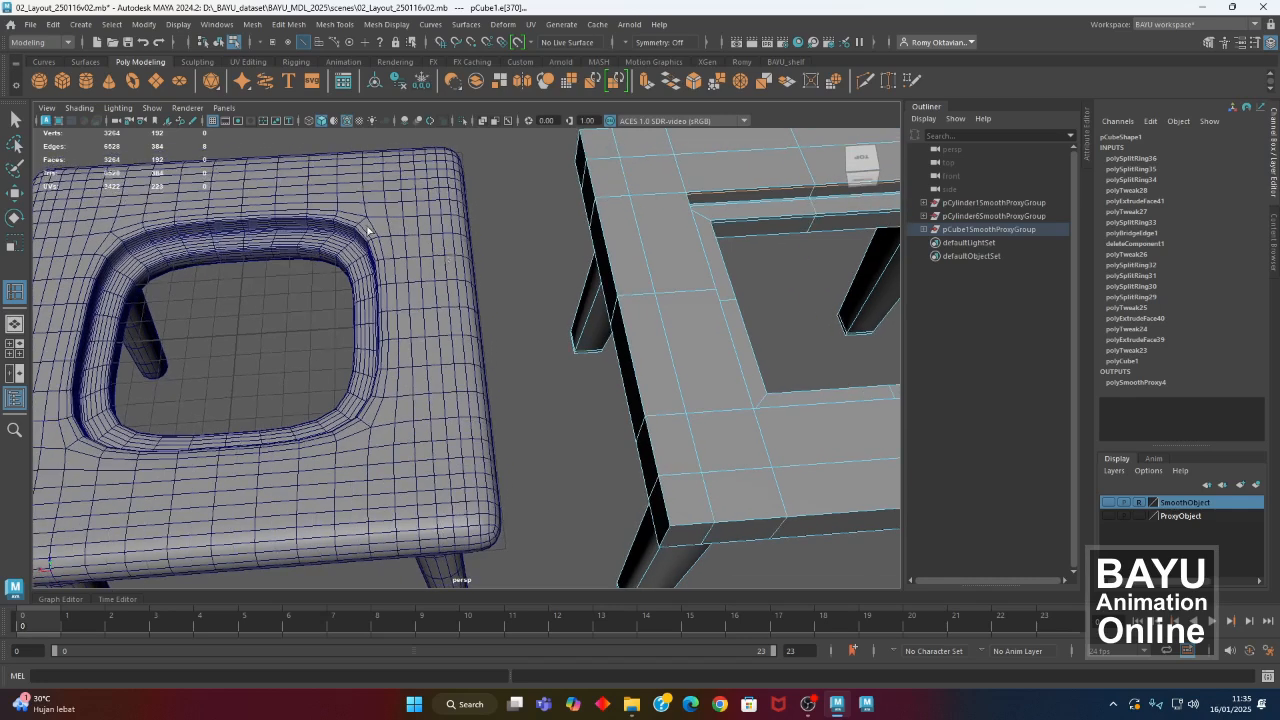
{"action": "right_click_drag", "start_coordinate": [539, 394], "coordinate": [271, 363], "text": "alt"}
{"action": "left_click_drag", "start_coordinate": [320, 392], "coordinate": [530, 440], "text": "alt"}
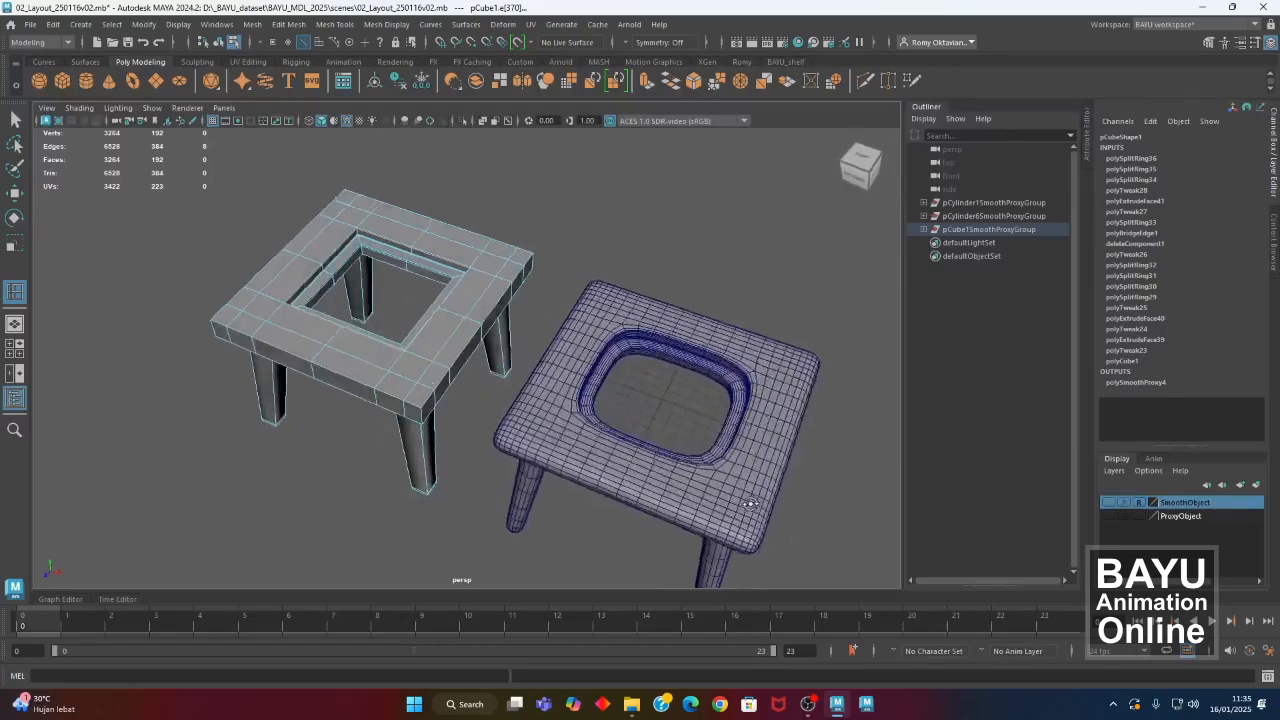
{"action": "left_click_drag", "start_coordinate": [620, 520], "coordinate": [591, 495], "text": "alt"}
{"action": "middle_click_drag", "start_coordinate": [493, 457], "coordinate": [491, 483], "text": "alt"}
{"action": "left_click_drag", "start_coordinate": [491, 483], "coordinate": [471, 446], "text": "alt"}
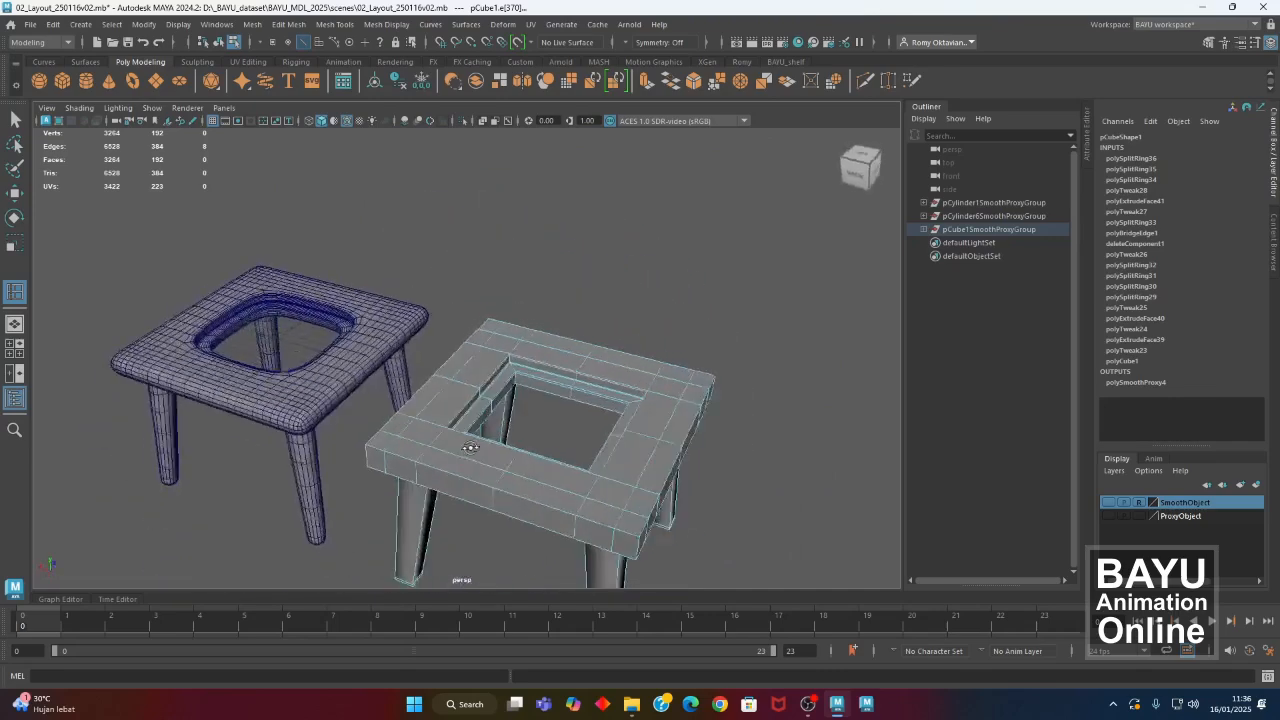
{"action": "right_click_drag", "start_coordinate": [471, 446], "coordinate": [671, 452], "text": "alt"}
{"action": "key", "text": "w"}
{"action": "left_click", "coordinate": [587, 272]}
{"action": "left_click_drag", "start_coordinate": [587, 272], "coordinate": [671, 346], "text": "alt"}
{"action": "left_click", "coordinate": [557, 413]}
{"action": "left_click_drag", "start_coordinate": [734, 391], "coordinate": [783, 478], "text": "alt"}
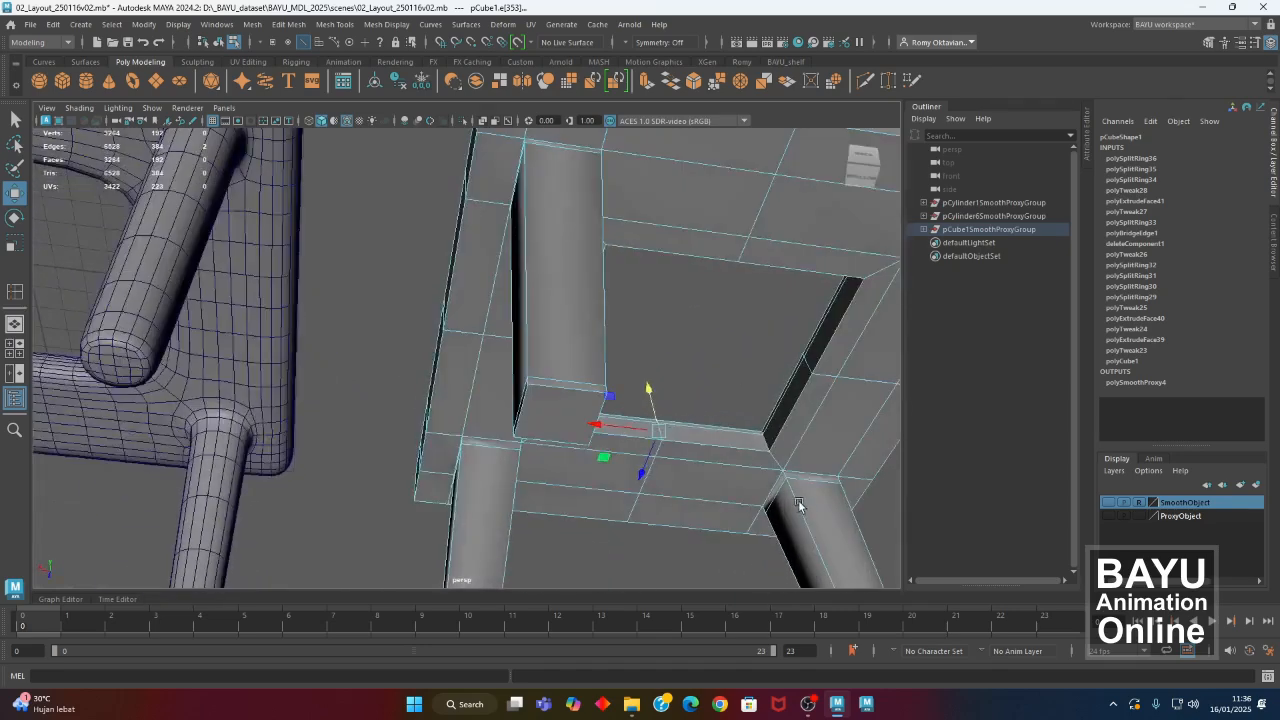
{"action": "left_click_drag", "start_coordinate": [697, 443], "coordinate": [496, 257], "text": "alt"}
Bevel the edges running down all four inner corners of the proxy's opening, including the diagonals across the ledge.
{"action": "left_click", "coordinate": [540, 411]}
{"action": "left_click_drag", "start_coordinate": [537, 380], "coordinate": [711, 496], "text": "alt"}
{"action": "key", "text": "q"}
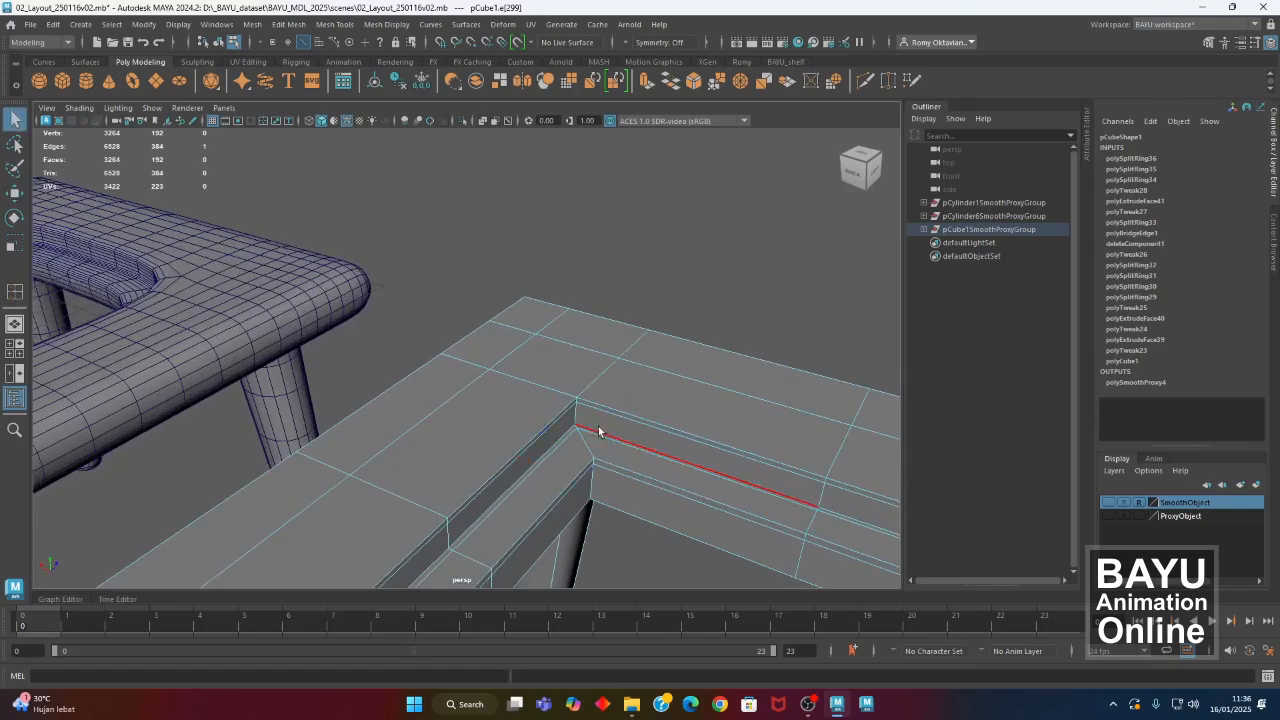
{"action": "left_click_drag", "start_coordinate": [601, 440], "coordinate": [583, 451], "text": "alt"}
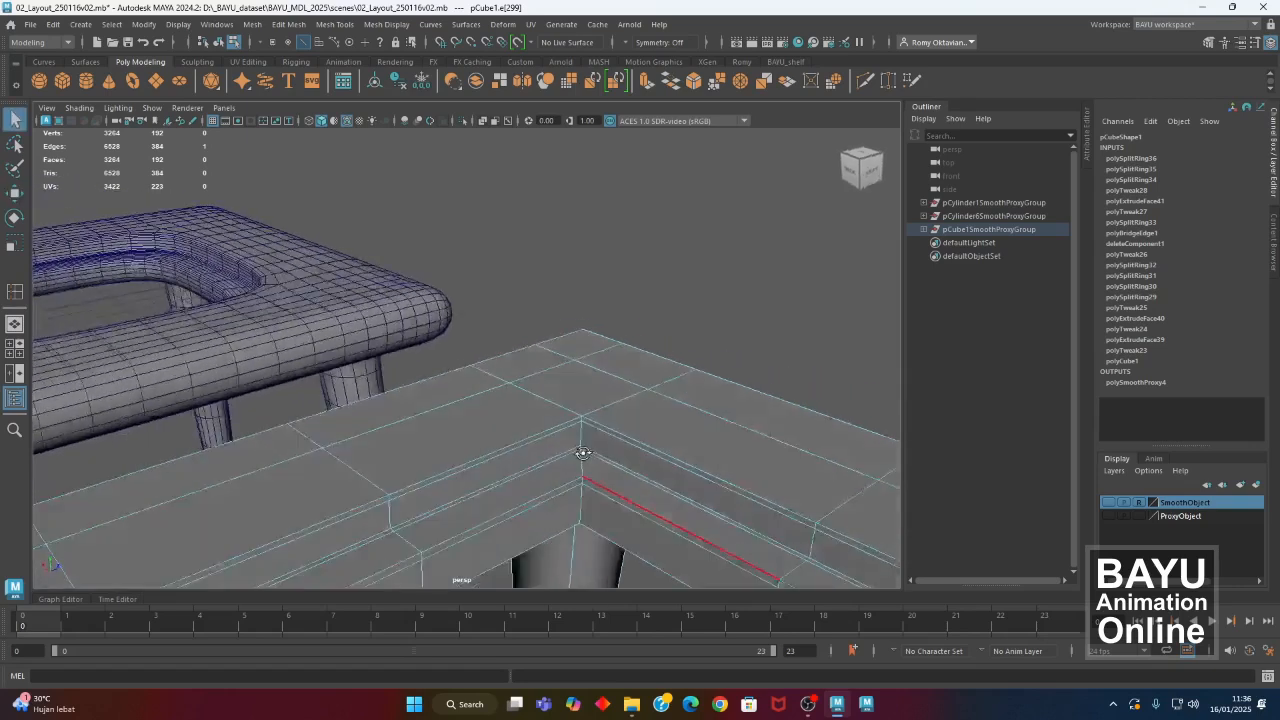
{"action": "right_click_drag", "start_coordinate": [583, 451], "coordinate": [680, 486], "text": "alt"}
{"action": "left_click_drag", "start_coordinate": [624, 481], "coordinate": [655, 470], "text": "alt"}
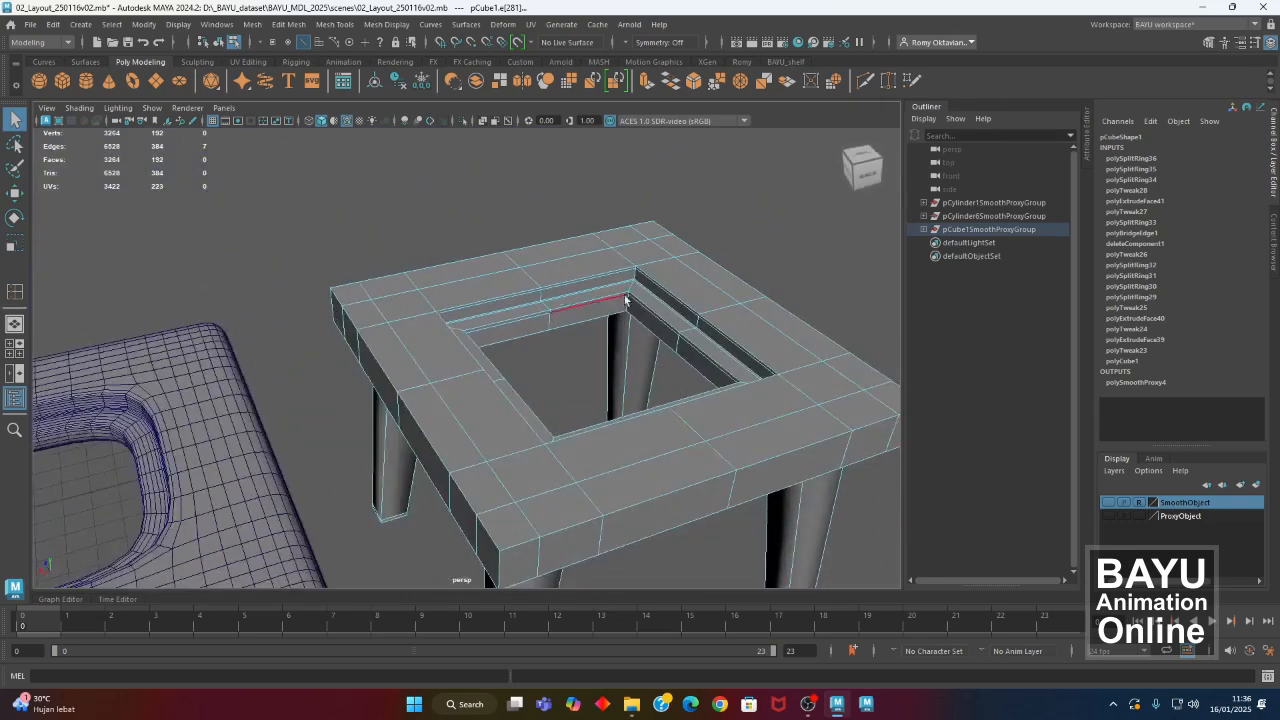
{"action": "left_click_drag", "start_coordinate": [511, 460], "coordinate": [457, 220], "text": "alt"}
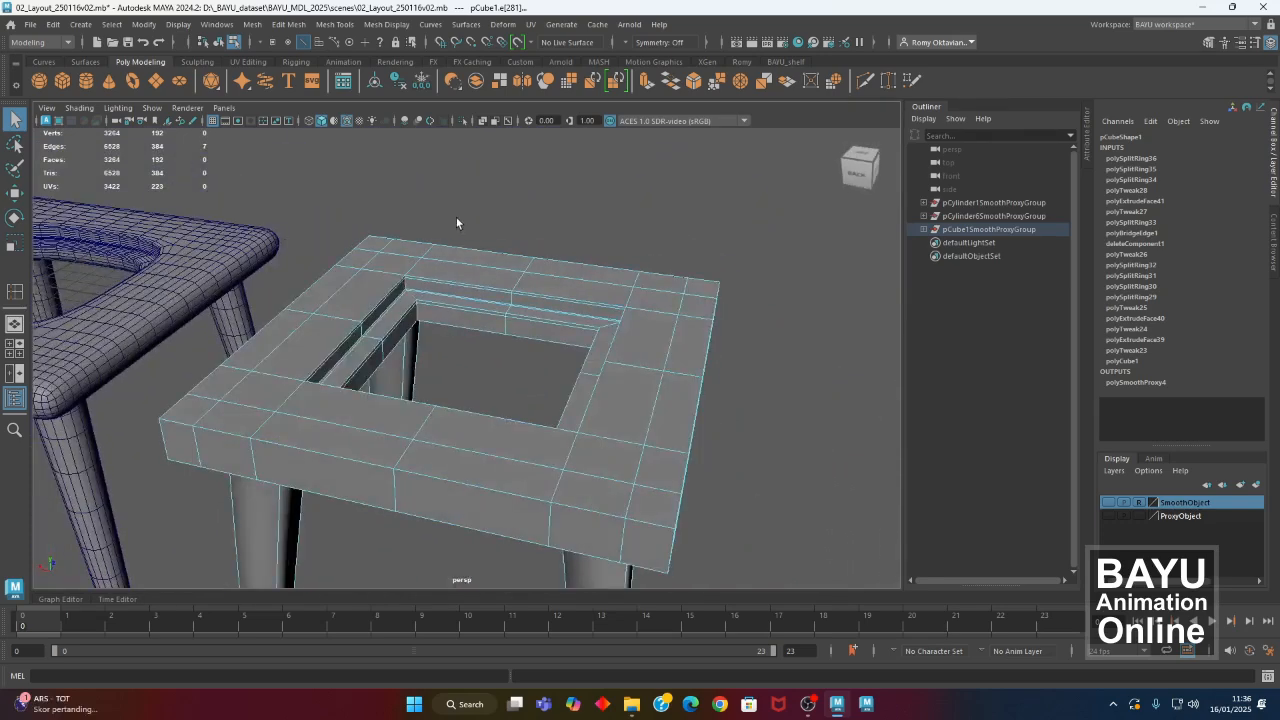
{"action": "right_click", "coordinate": [517, 188], "text": "shift"}
{"action": "left_click", "coordinate": [440, 221]}
{"action": "left_click_drag", "start_coordinate": [560, 376], "coordinate": [446, 277], "text": "alt"}
{"action": "left_click_drag", "start_coordinate": [572, 363], "coordinate": [613, 436], "text": "alt"}
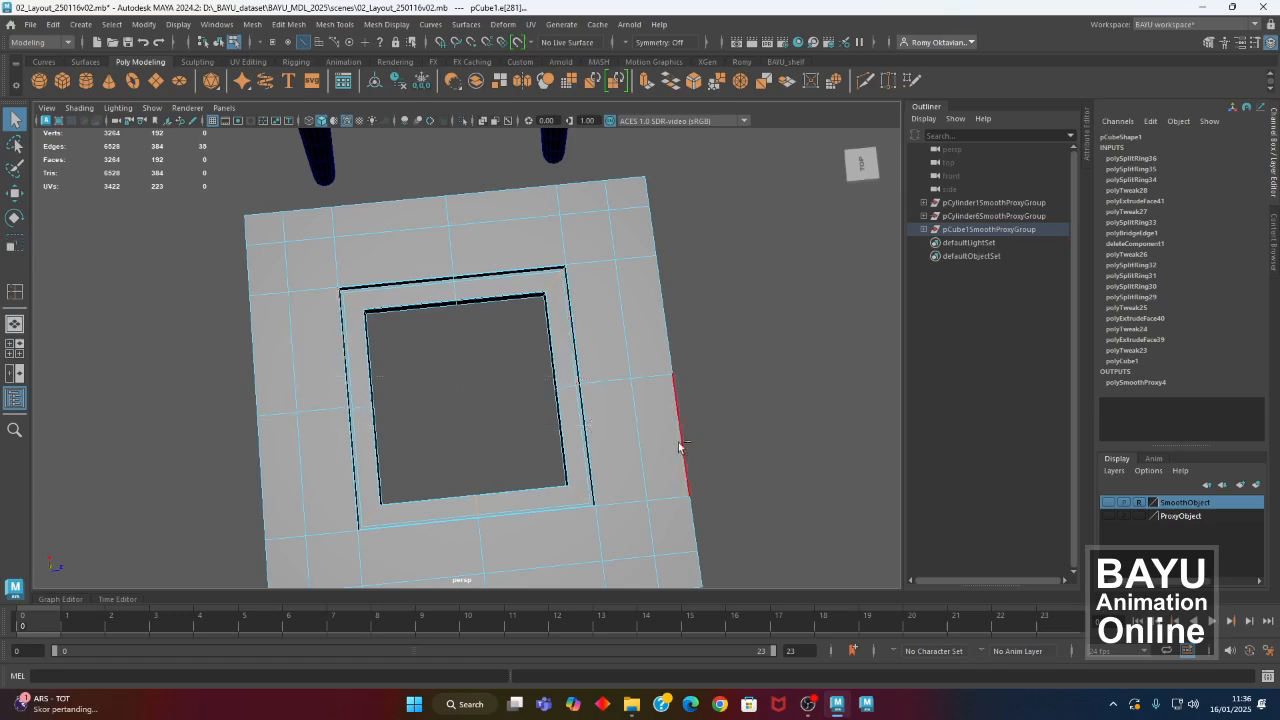
{"action": "left_click_drag", "start_coordinate": [511, 552], "coordinate": [629, 450], "text": "alt"}
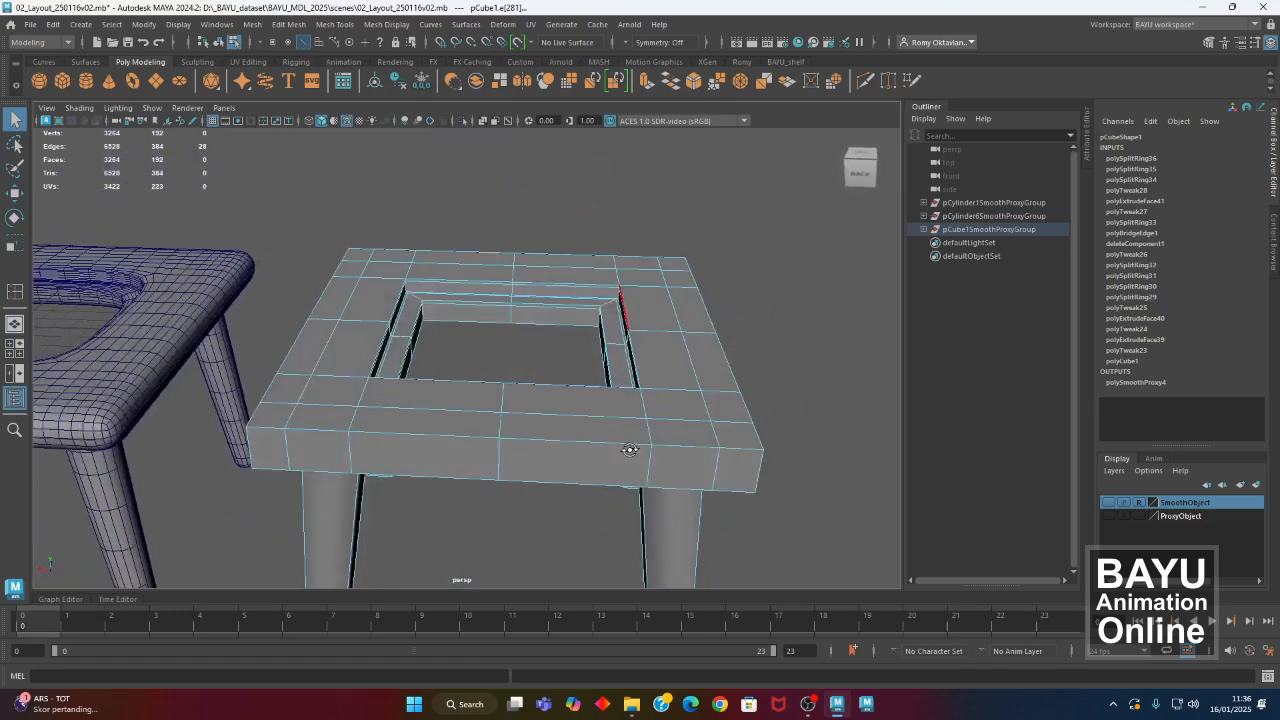
{"action": "left_click", "coordinate": [298, 27]}
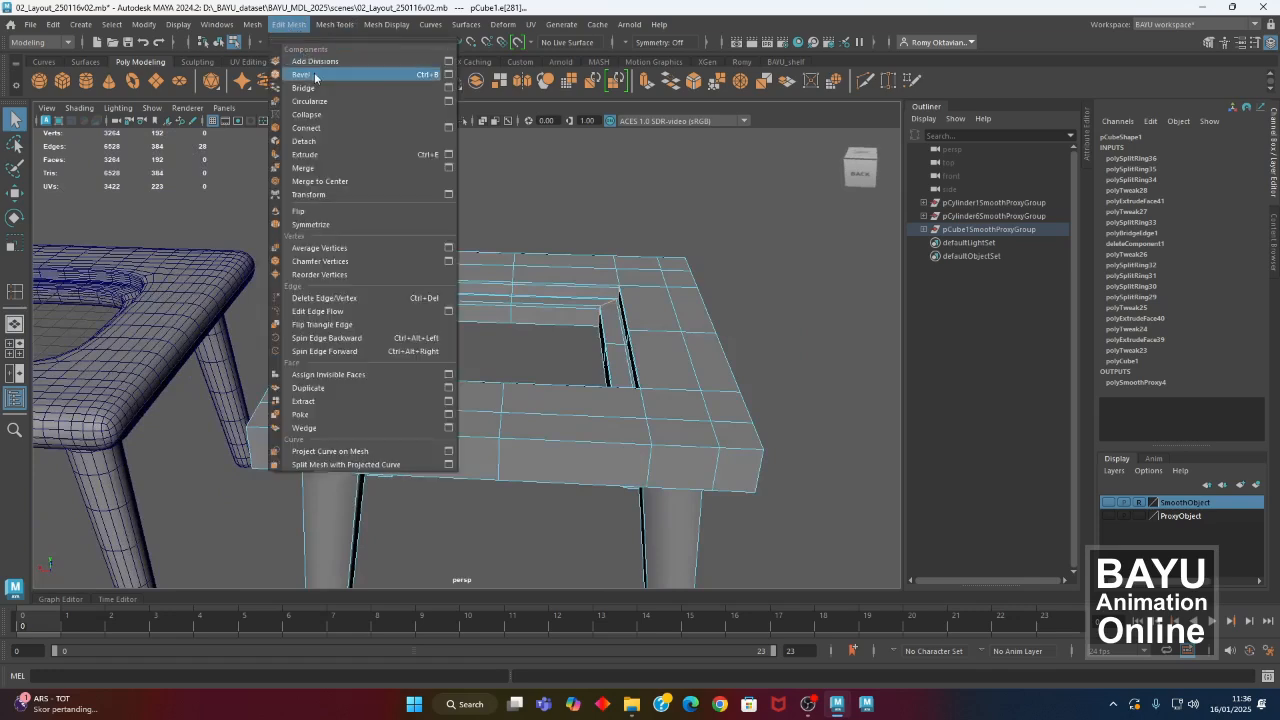
{"action": "left_click", "coordinate": [302, 75]}
Set the Fraction of the opening's corner bevel to 0.2.
{"action": "left_click_drag", "start_coordinate": [376, 288], "coordinate": [477, 337], "text": "alt"}
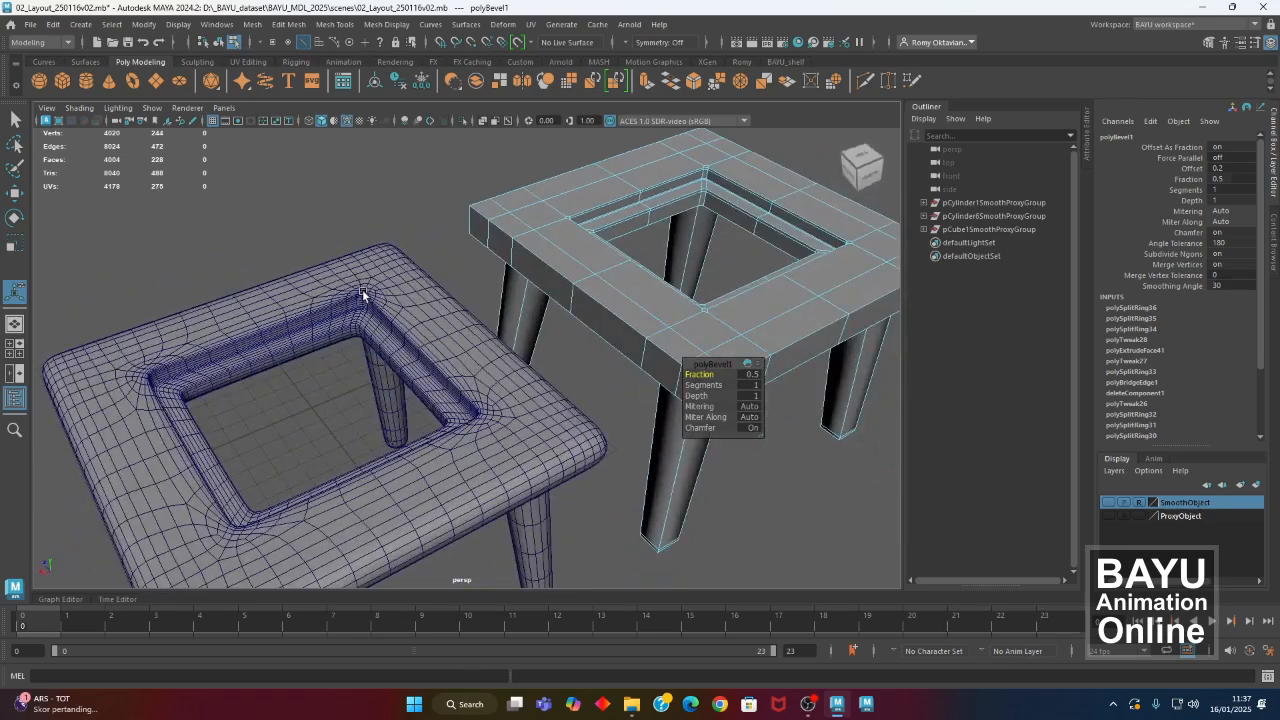
{"action": "left_click_drag", "start_coordinate": [530, 372], "coordinate": [519, 275], "text": "alt"}
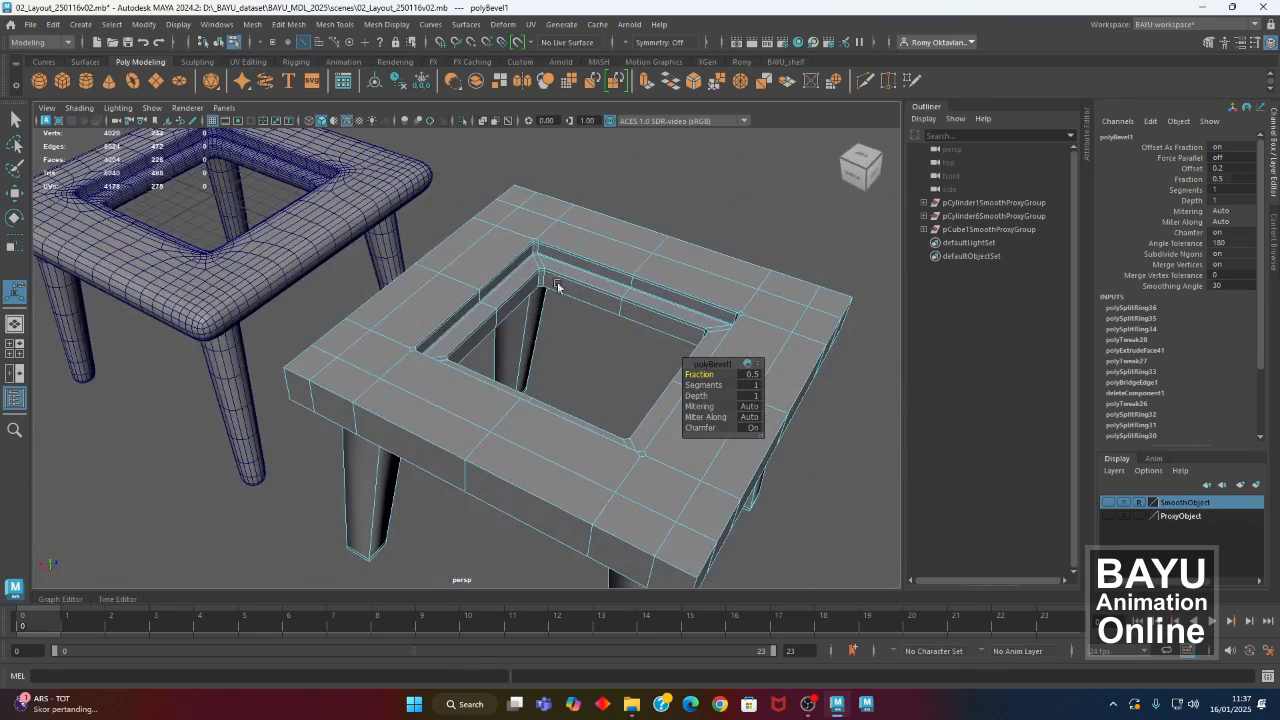
{"action": "middle_click_drag", "start_coordinate": [451, 360], "coordinate": [429, 368], "text": "alt"}
{"action": "right_click_drag", "start_coordinate": [429, 368], "coordinate": [600, 291], "text": "alt"}
{"action": "middle_click_drag", "start_coordinate": [600, 291], "coordinate": [571, 319], "text": "alt"}
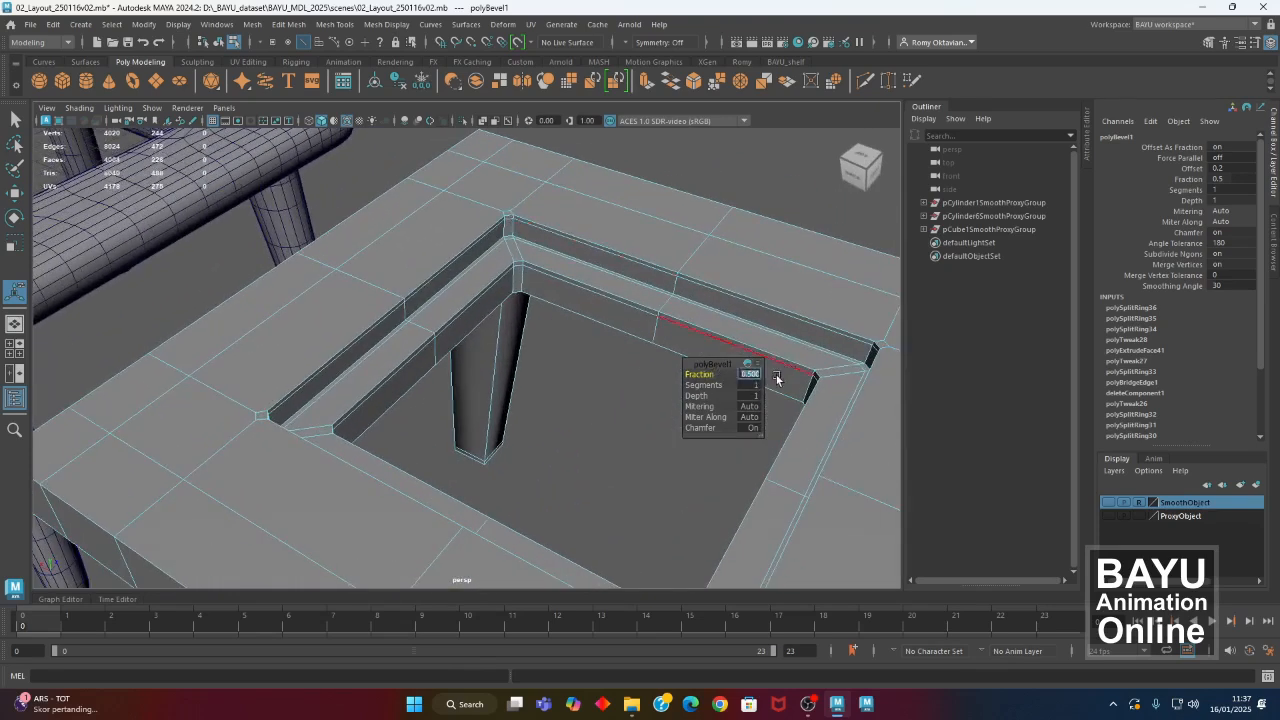
{"action": "key", "text": "Return"}
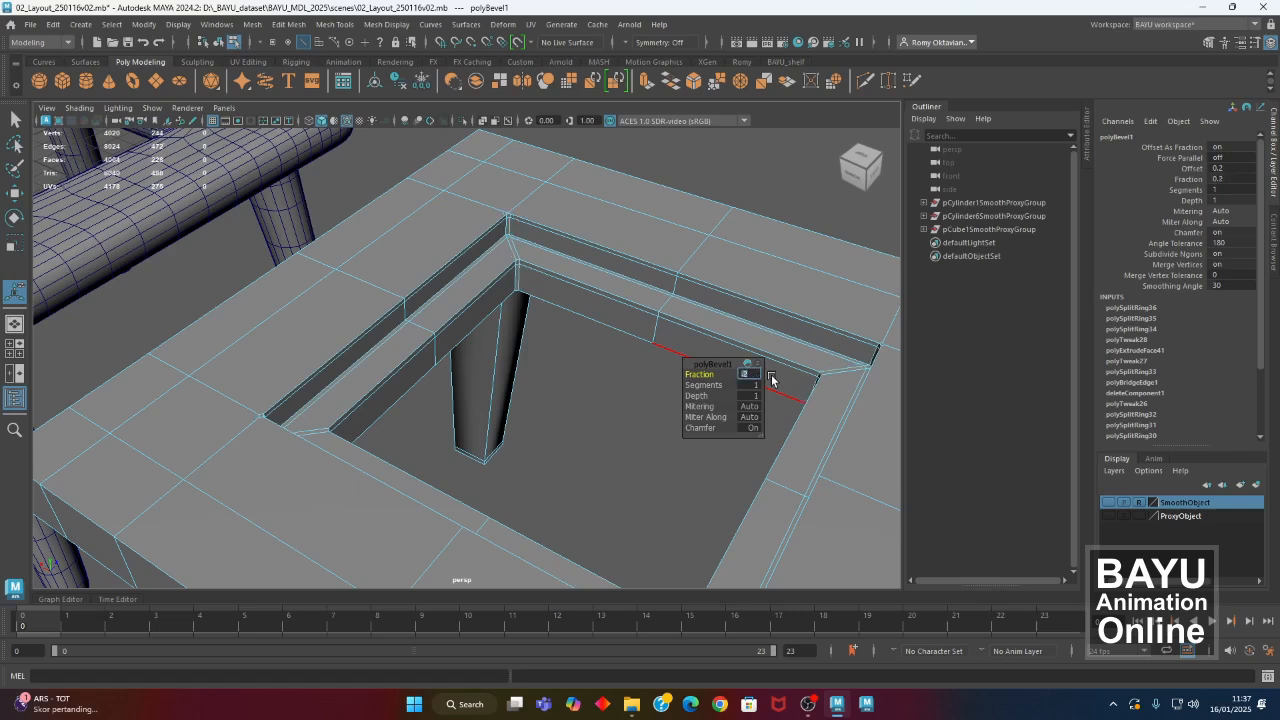
{"action": "right_click_drag", "start_coordinate": [480, 403], "coordinate": [346, 443], "text": "alt"}
{"action": "left_click_drag", "start_coordinate": [346, 443], "coordinate": [431, 400], "text": "alt"}
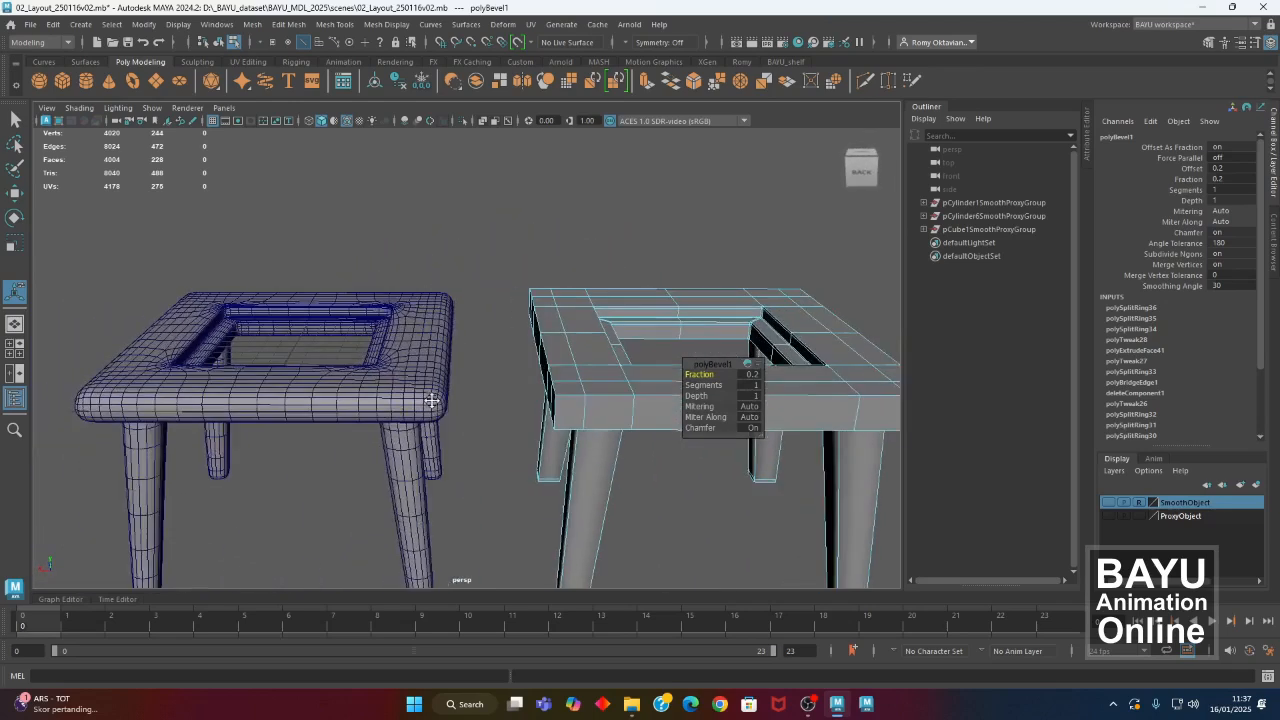
Turn off Wireframe on Shaded and inspect the smoothed table's opening and outer edges.
{"action": "mouse_move", "coordinate": [378, 297]}
{"action": "left_mouse_down", "text": "alt"}
{"action": "mouse_move", "coordinate": [372, 380]}
{"action": "mouse_move", "coordinate": [386, 310]}
{"action": "left_mouse_up", "text": "alt"}
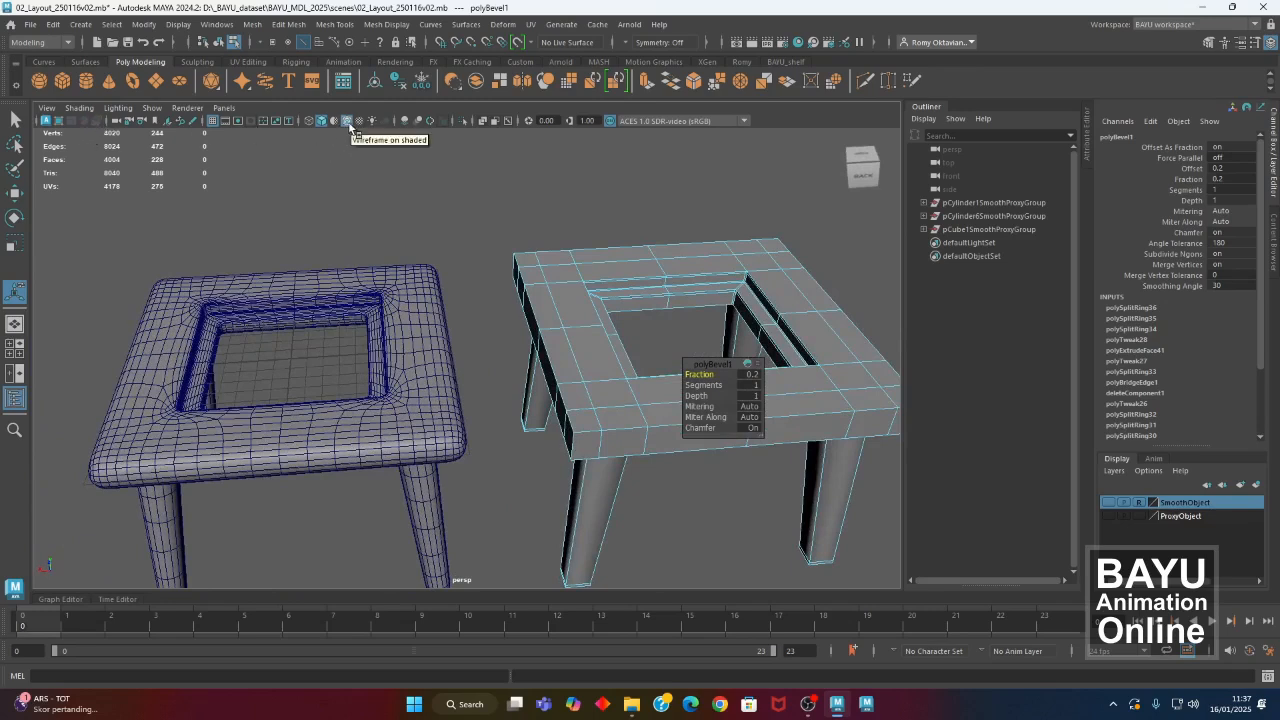
{"action": "left_click", "coordinate": [79, 108]}
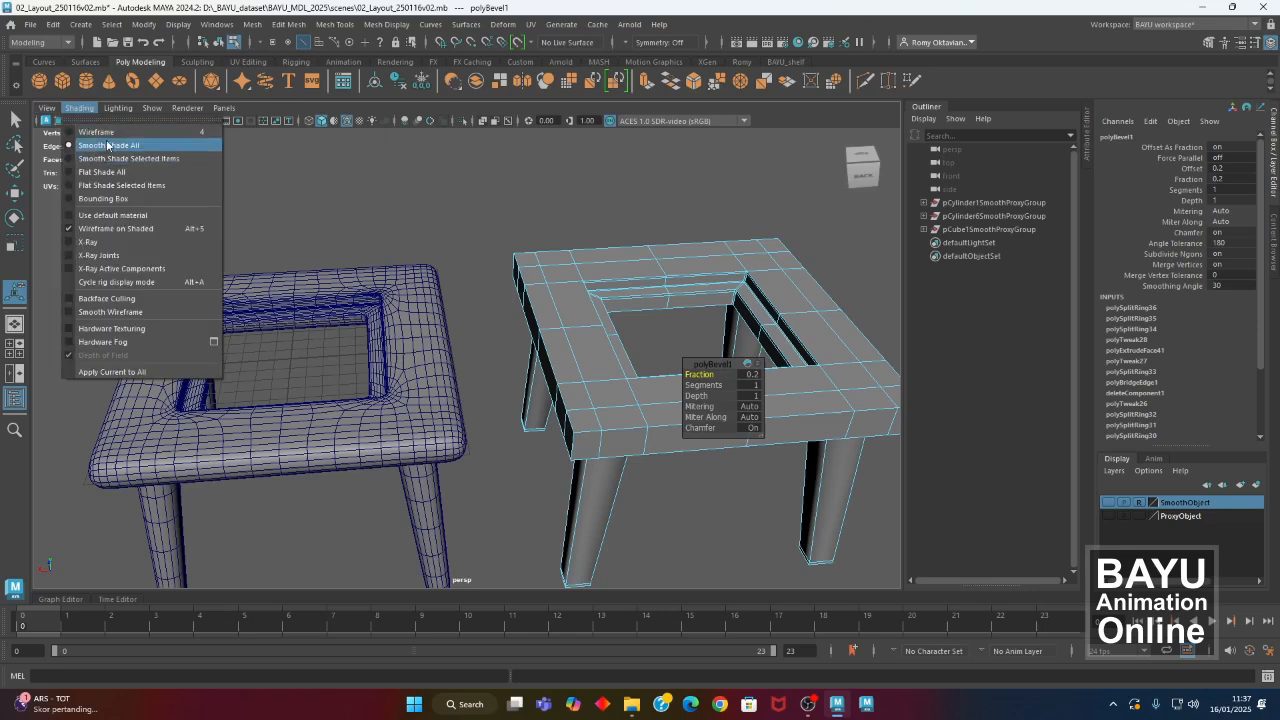
{"action": "left_click", "coordinate": [115, 228]}
{"action": "left_click_drag", "start_coordinate": [360, 420], "coordinate": [366, 474], "text": "alt"}
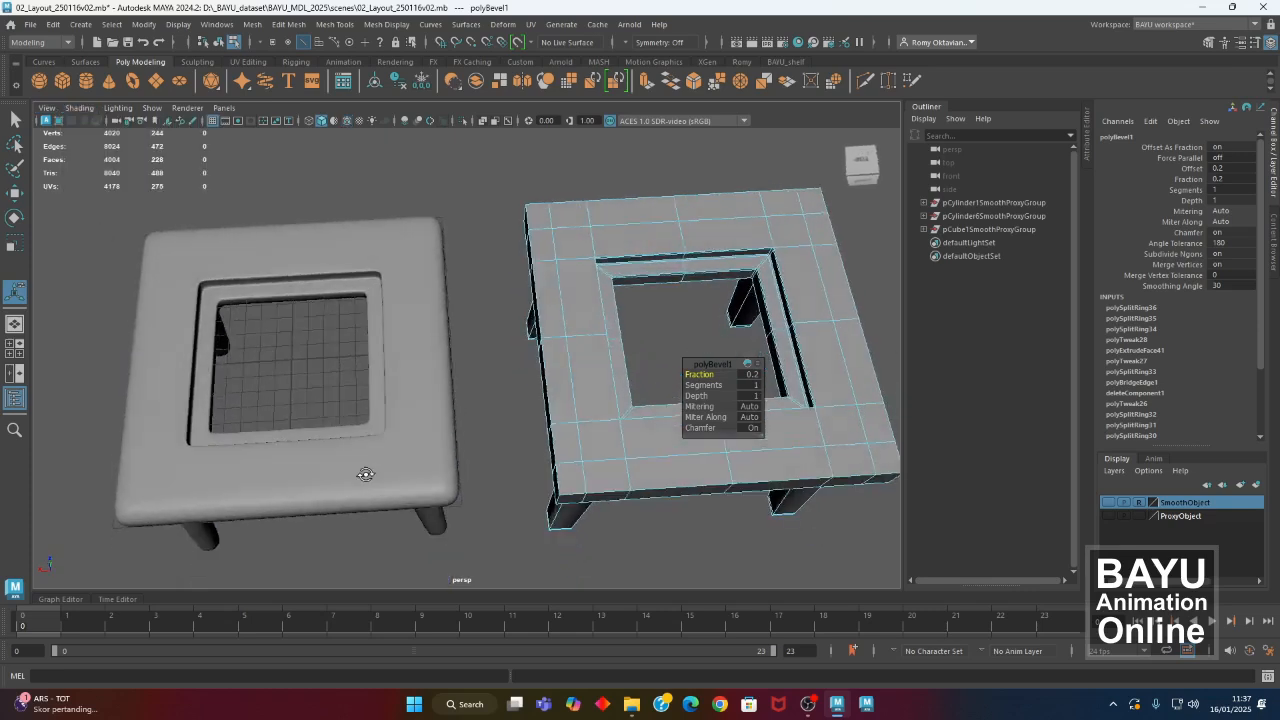
{"action": "left_click_drag", "start_coordinate": [330, 287], "coordinate": [197, 406], "text": "alt"}
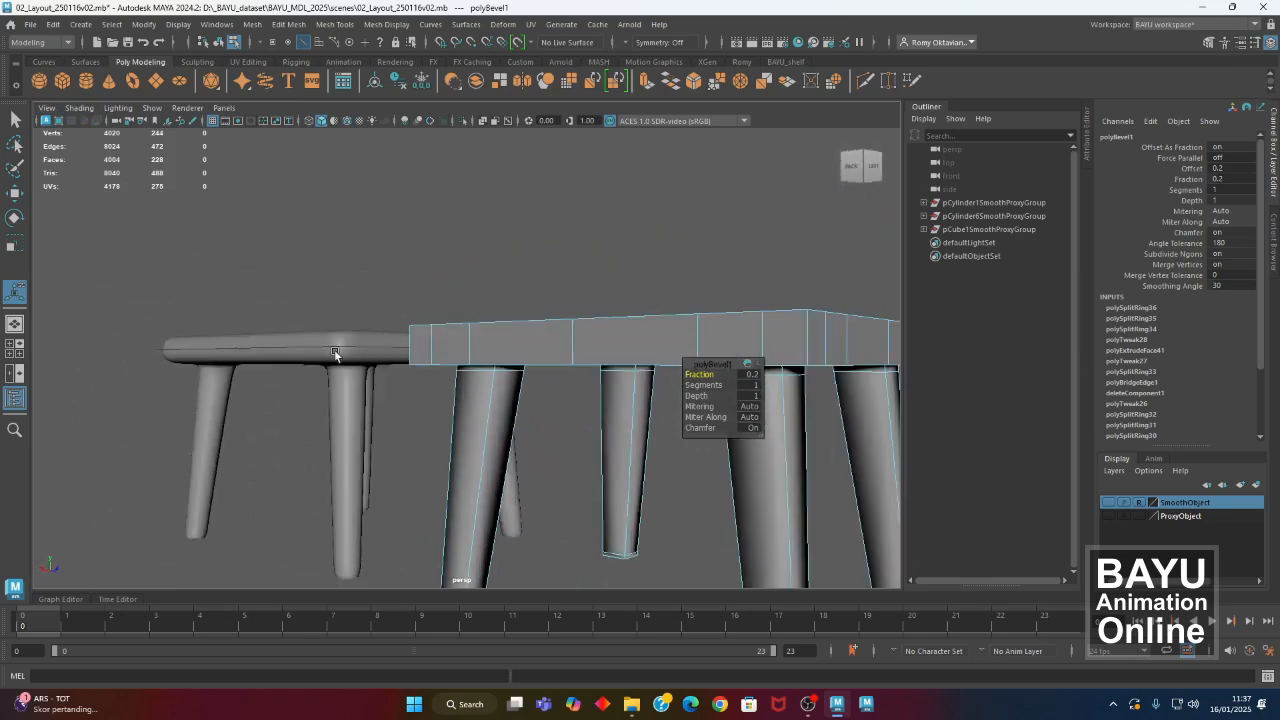
Bevel the four vertical edges at the tabletop's outer corners with a Fraction of 0.5.
{"action": "left_click_drag", "start_coordinate": [337, 357], "coordinate": [492, 459], "text": "alt"}
{"action": "right_click_drag", "start_coordinate": [468, 333], "coordinate": [450, 452]}
{"action": "left_click", "coordinate": [447, 433]}
{"action": "left_click_drag", "start_coordinate": [447, 433], "coordinate": [489, 517], "text": "alt"}
{"action": "left_click", "coordinate": [379, 486], "text": "shift"}
{"action": "left_click_drag", "start_coordinate": [632, 455], "coordinate": [504, 455], "text": "alt"}
{"action": "left_click_drag", "start_coordinate": [417, 430], "coordinate": [354, 204], "text": "alt"}
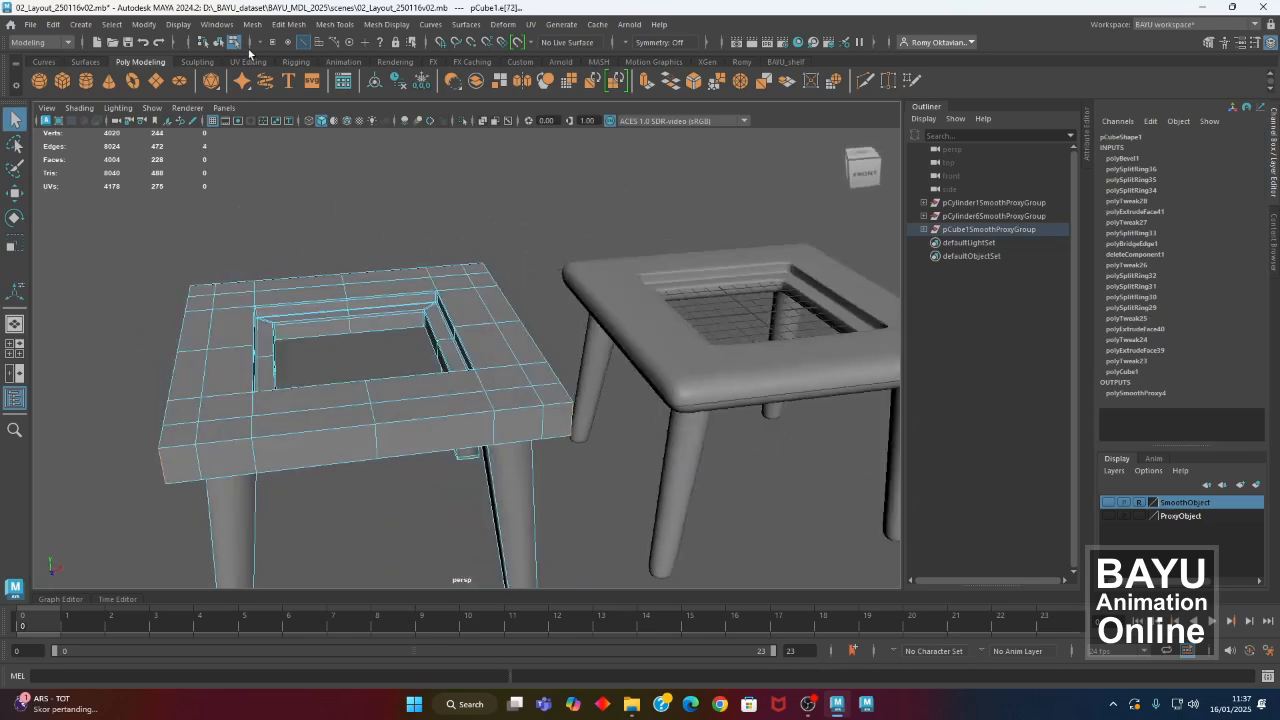
{"action": "left_click", "coordinate": [288, 24]}
{"action": "left_click", "coordinate": [324, 79]}
{"action": "left_click_drag", "start_coordinate": [517, 277], "coordinate": [505, 392], "text": "alt"}
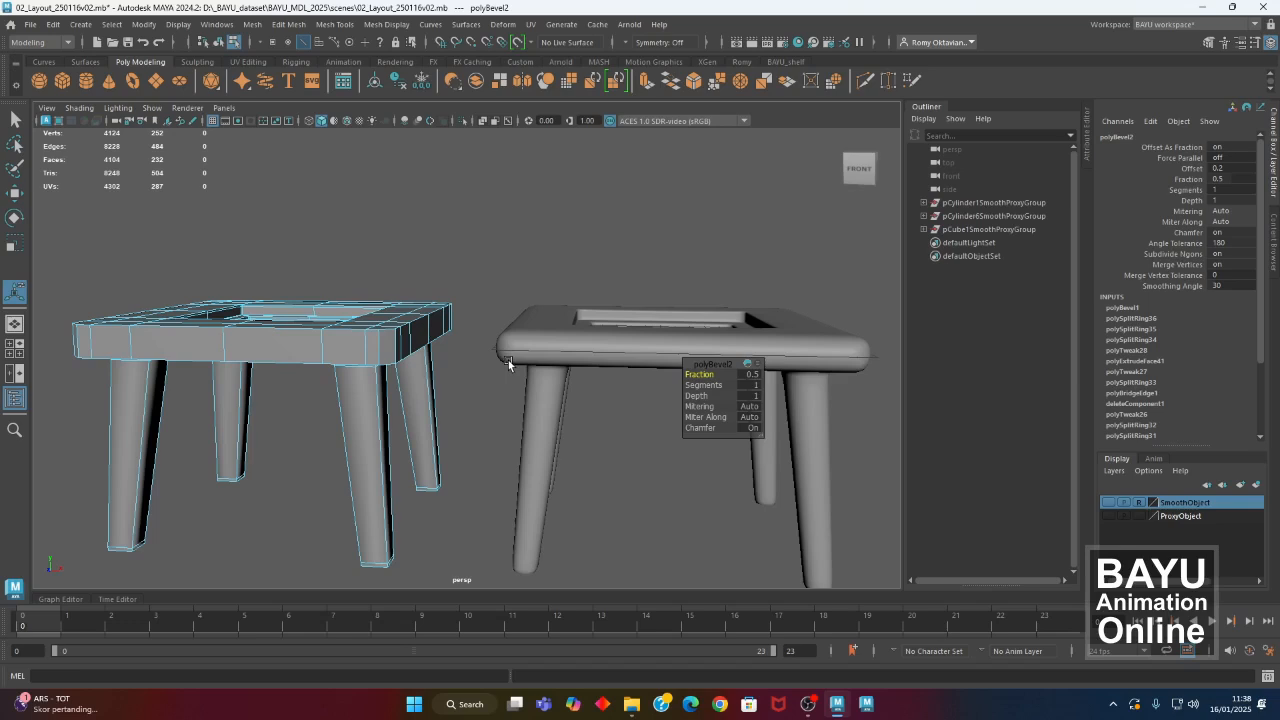
Insert an edge loop around the tabletop's outer side, close to its lower edge.
{"action": "left_click", "coordinate": [325, 31]}
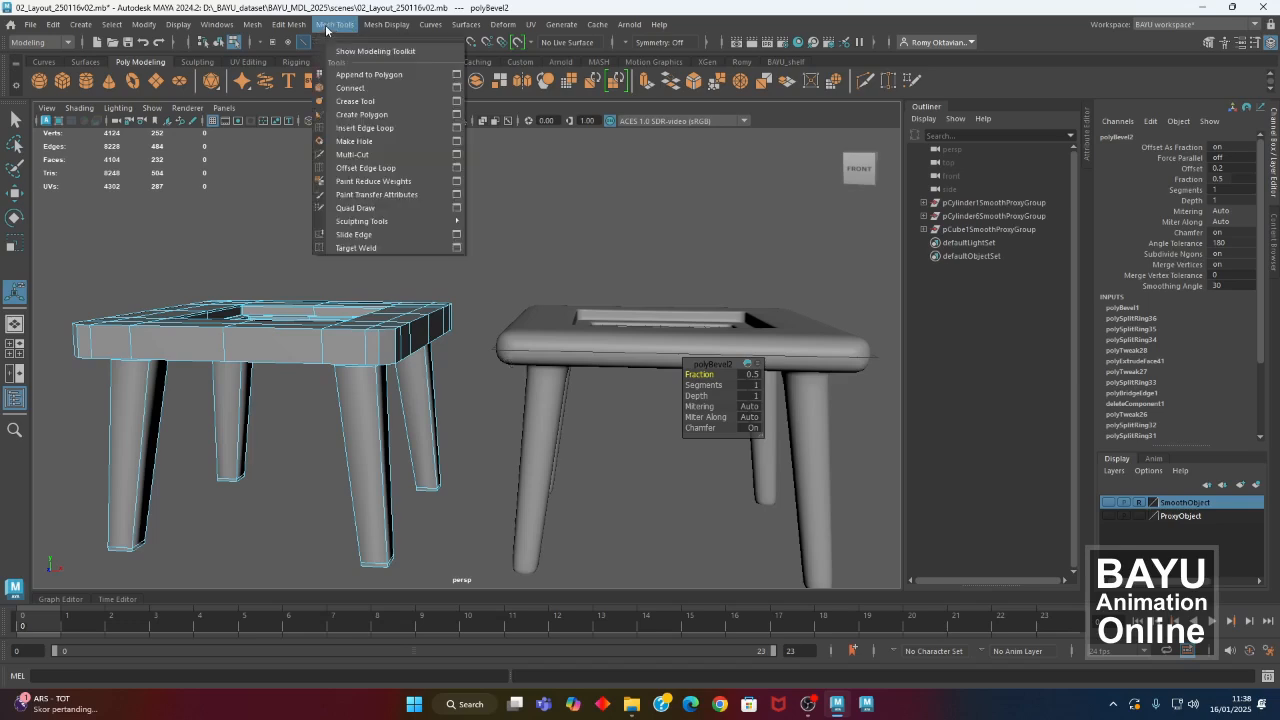
{"action": "left_click", "coordinate": [382, 127]}
{"action": "left_click_drag", "start_coordinate": [349, 301], "coordinate": [241, 384], "text": "alt"}
{"action": "left_click_drag", "start_coordinate": [307, 352], "coordinate": [309, 360]}
{"action": "left_click_drag", "start_coordinate": [467, 442], "coordinate": [549, 450], "text": "alt"}
In the front view, raise the tabletop's underside vertices, including the leg-top rows, to thin the tabletop.
{"action": "key", "text": "w"}
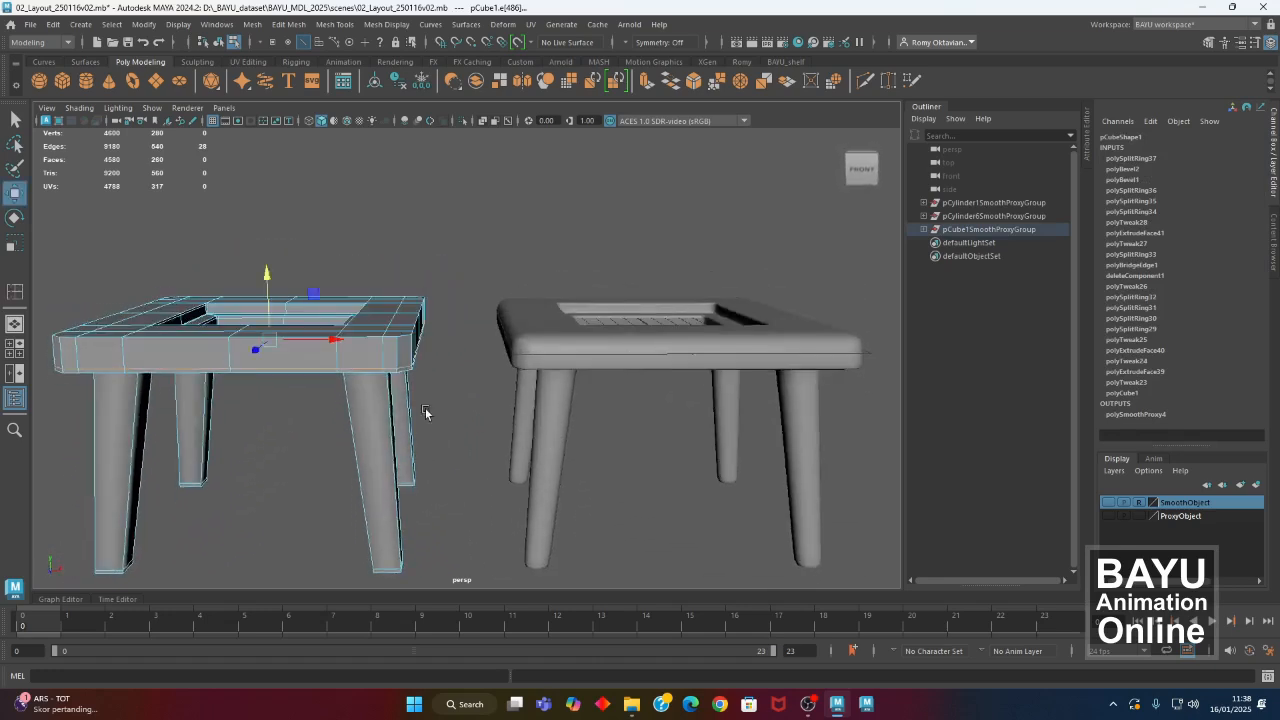
{"action": "key", "text": "space"}
{"action": "key", "text": "space"}
{"action": "middle_click_drag", "start_coordinate": [283, 426], "coordinate": [387, 334], "text": "alt"}
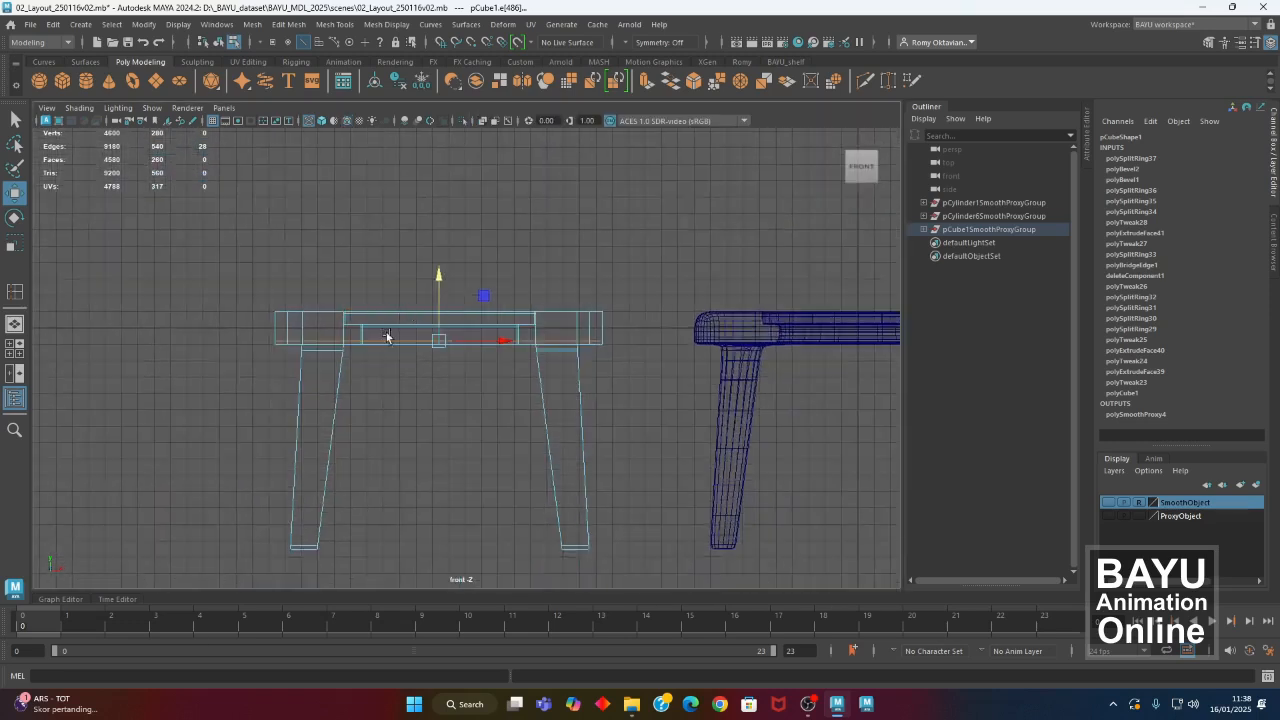
{"action": "right_click_drag", "start_coordinate": [387, 334], "coordinate": [535, 450], "text": "alt"}
{"action": "right_click_drag", "start_coordinate": [236, 228], "coordinate": [175, 190]}
{"action": "left_click_drag", "start_coordinate": [93, 370], "coordinate": [755, 322]}
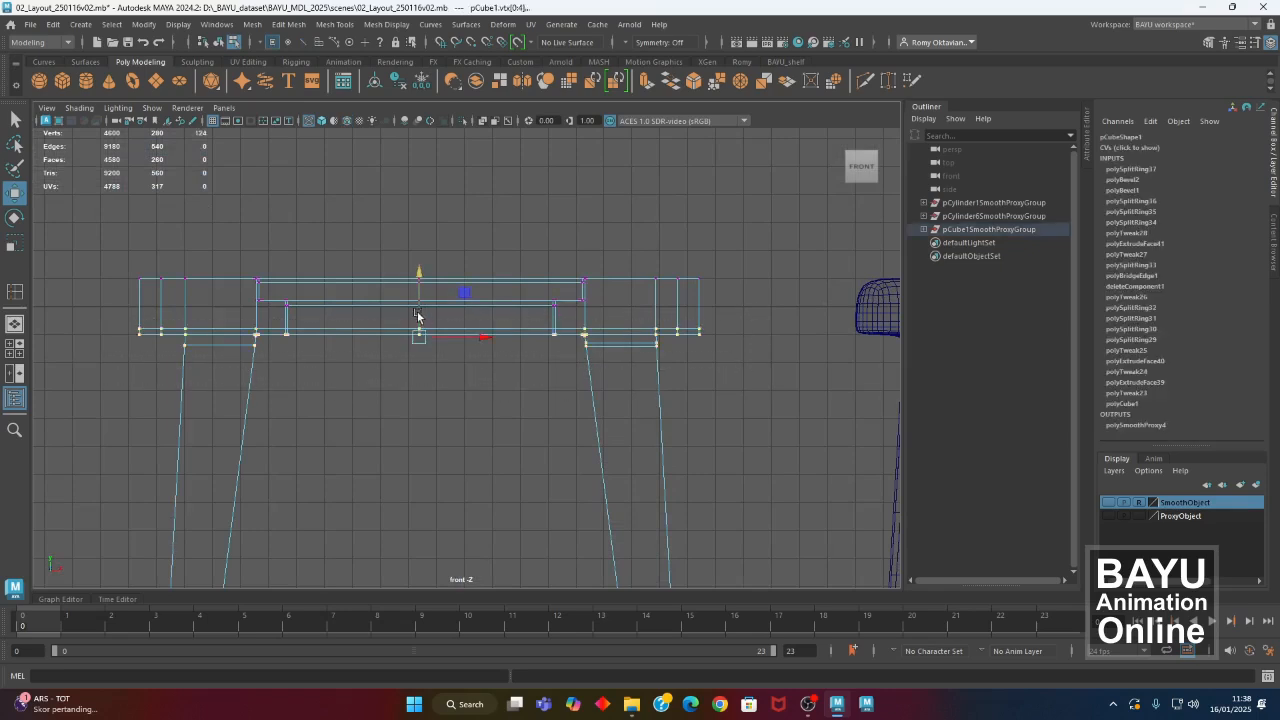
{"action": "left_click_drag", "start_coordinate": [417, 318], "coordinate": [420, 302]}
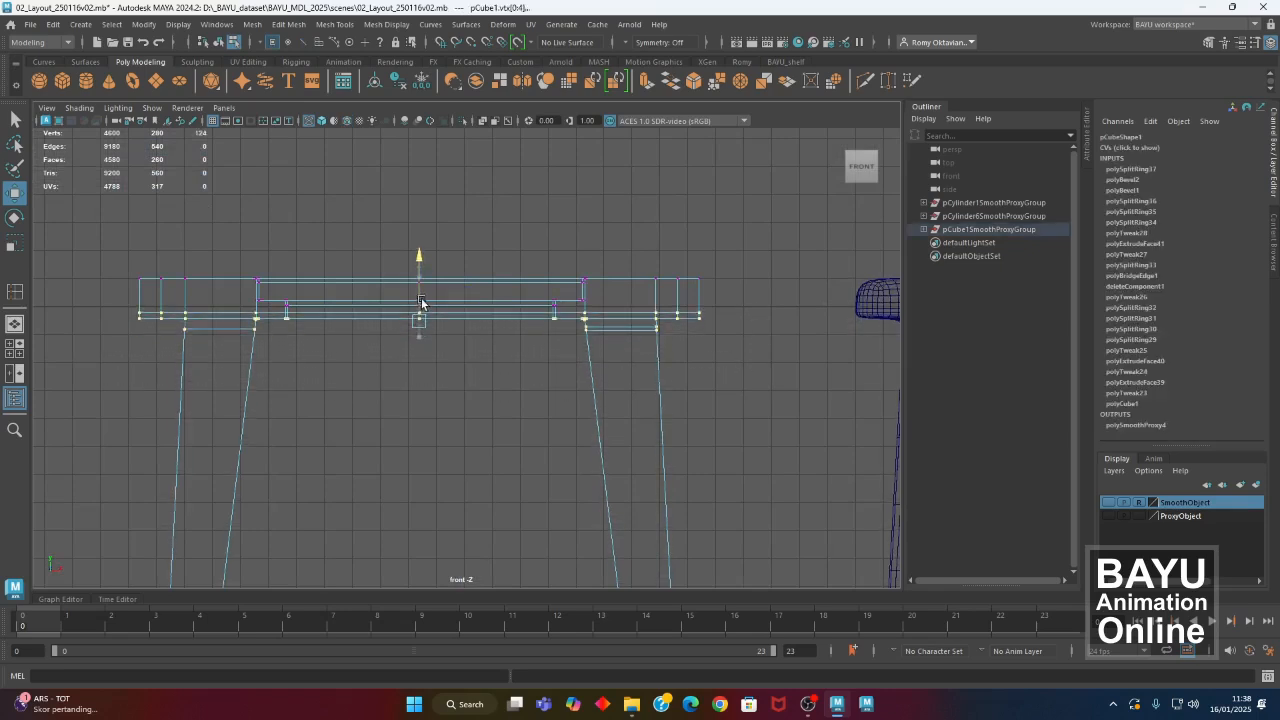
Raise the opening's ledge vertices together with the underside vertices slightly, and return the table to object mode.
{"action": "left_click_drag", "start_coordinate": [96, 363], "coordinate": [754, 293]}
{"action": "left_click_drag", "start_coordinate": [418, 291], "coordinate": [421, 283]}
{"action": "key", "text": "space"}
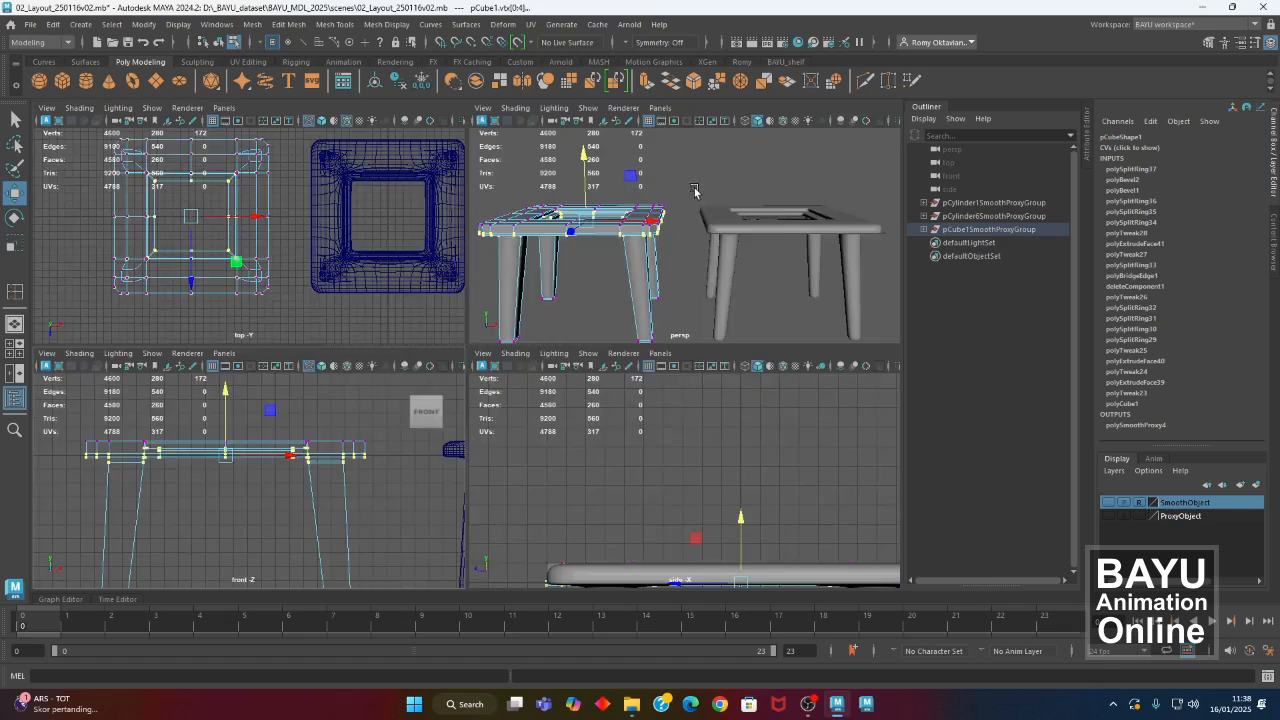
{"action": "key", "text": "space"}
{"action": "left_click_drag", "start_coordinate": [646, 243], "coordinate": [273, 411], "text": "alt"}
{"action": "right_click_drag", "start_coordinate": [350, 308], "coordinate": [430, 146]}
{"action": "left_click_drag", "start_coordinate": [403, 258], "coordinate": [380, 296], "text": "alt"}
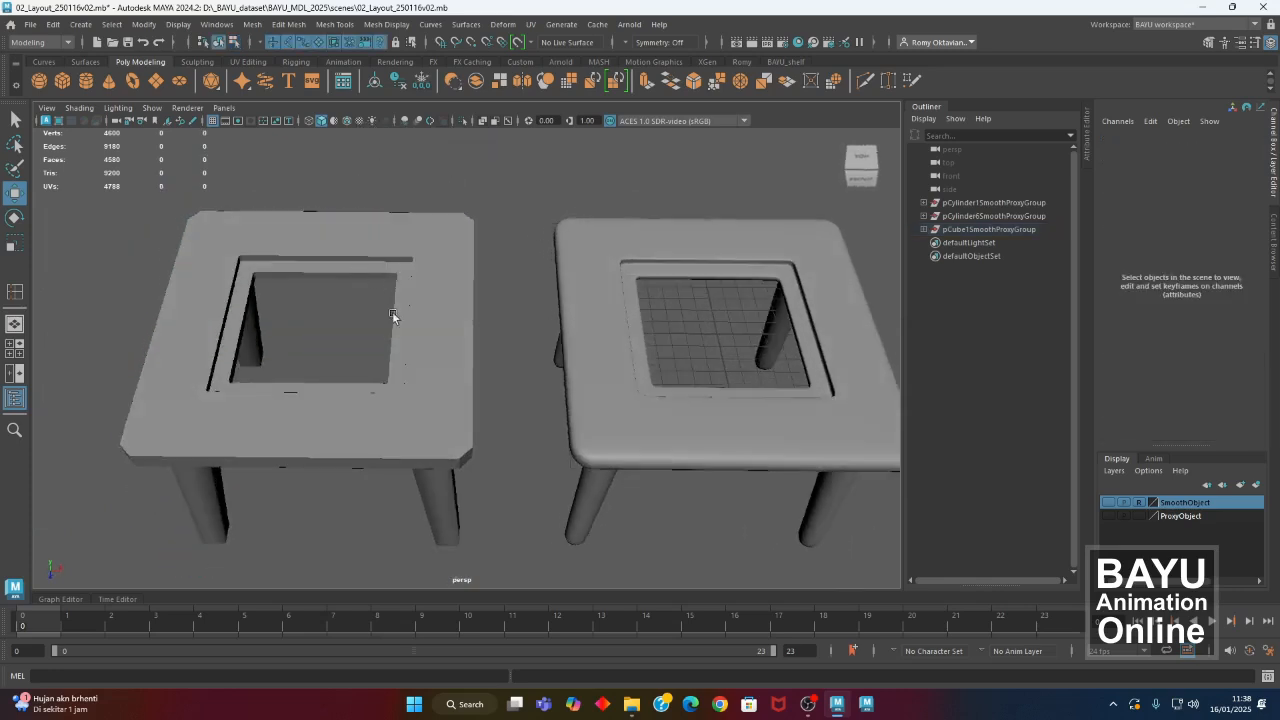
{"action": "left_click_drag", "start_coordinate": [517, 380], "coordinate": [231, 281], "text": "alt"}
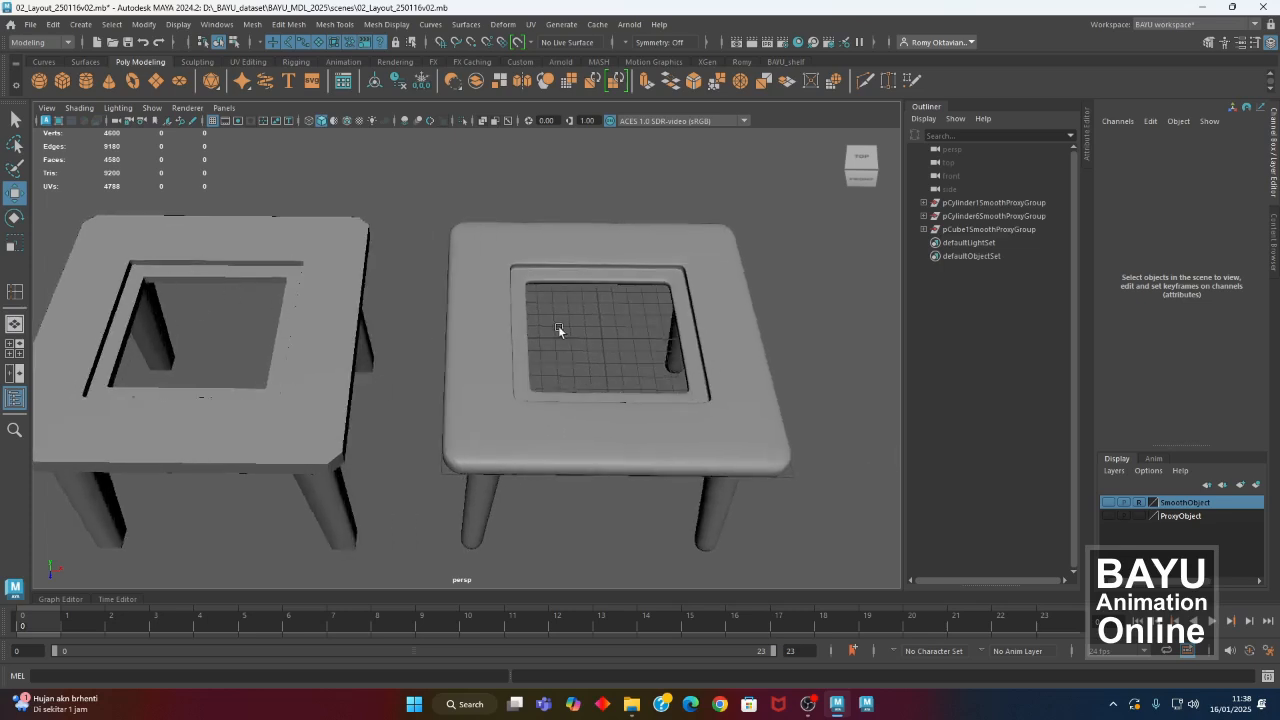
{"action": "left_click_drag", "start_coordinate": [483, 397], "coordinate": [403, 364], "text": "alt"}
Create a polygon cube and raise it to the height of the smoothed table's opening, at about 7.917 in Translate Y.
{"action": "left_click", "coordinate": [81, 25]}
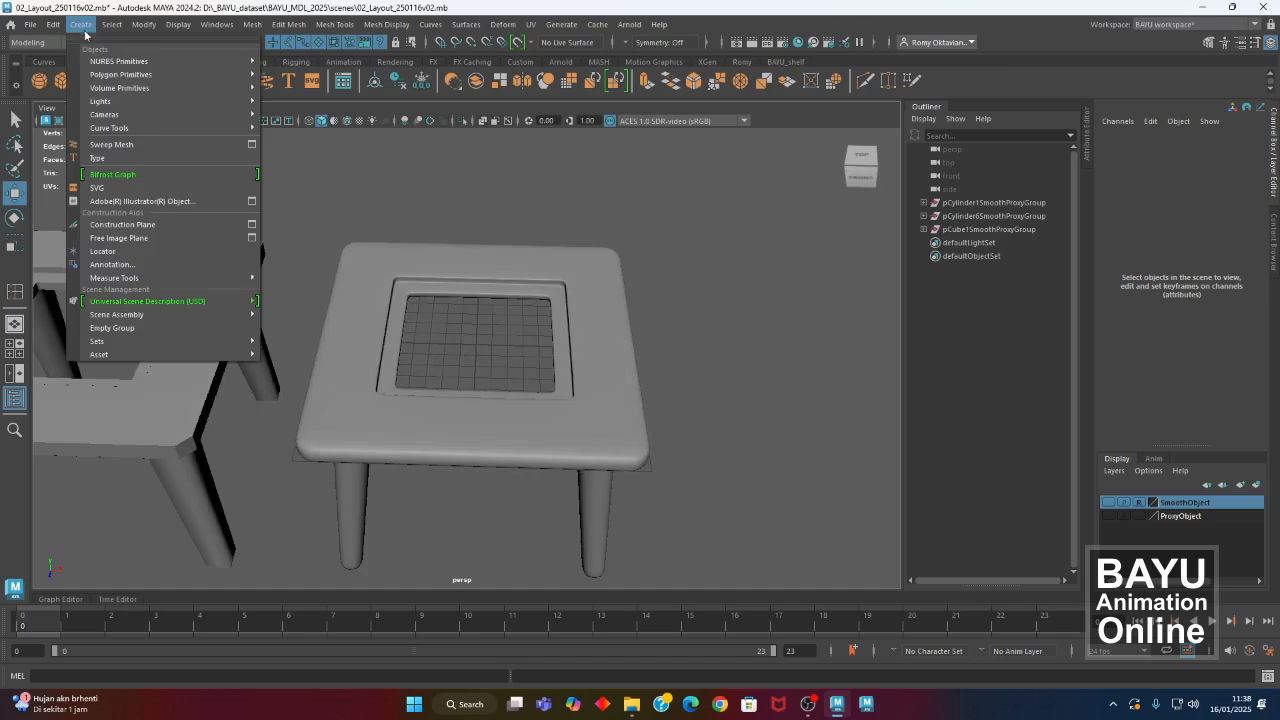
{"action": "mouse_move", "coordinate": [165, 76]}
{"action": "left_click", "coordinate": [290, 89]}
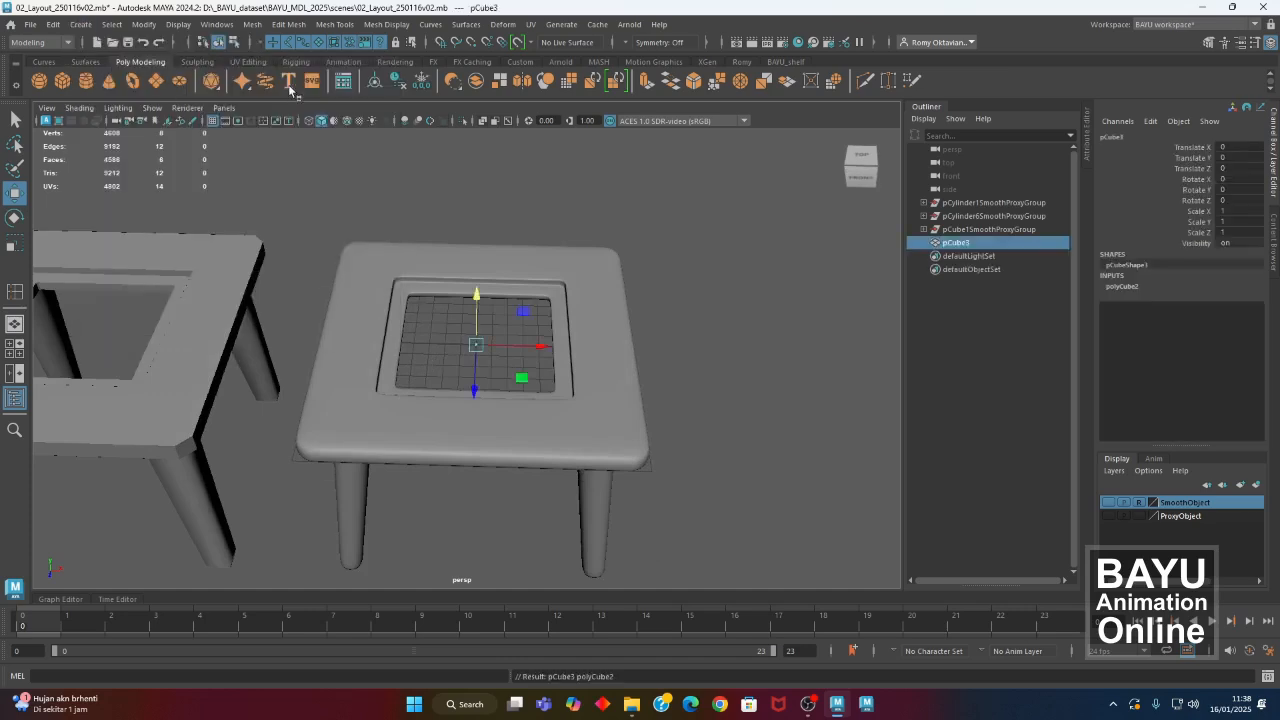
{"action": "left_click", "coordinate": [1132, 289]}
{"action": "left_click_drag", "start_coordinate": [757, 429], "coordinate": [733, 409], "text": "alt"}
{"action": "right_click_drag", "start_coordinate": [733, 409], "coordinate": [915, 450], "text": "alt"}
{"action": "key", "text": "space"}
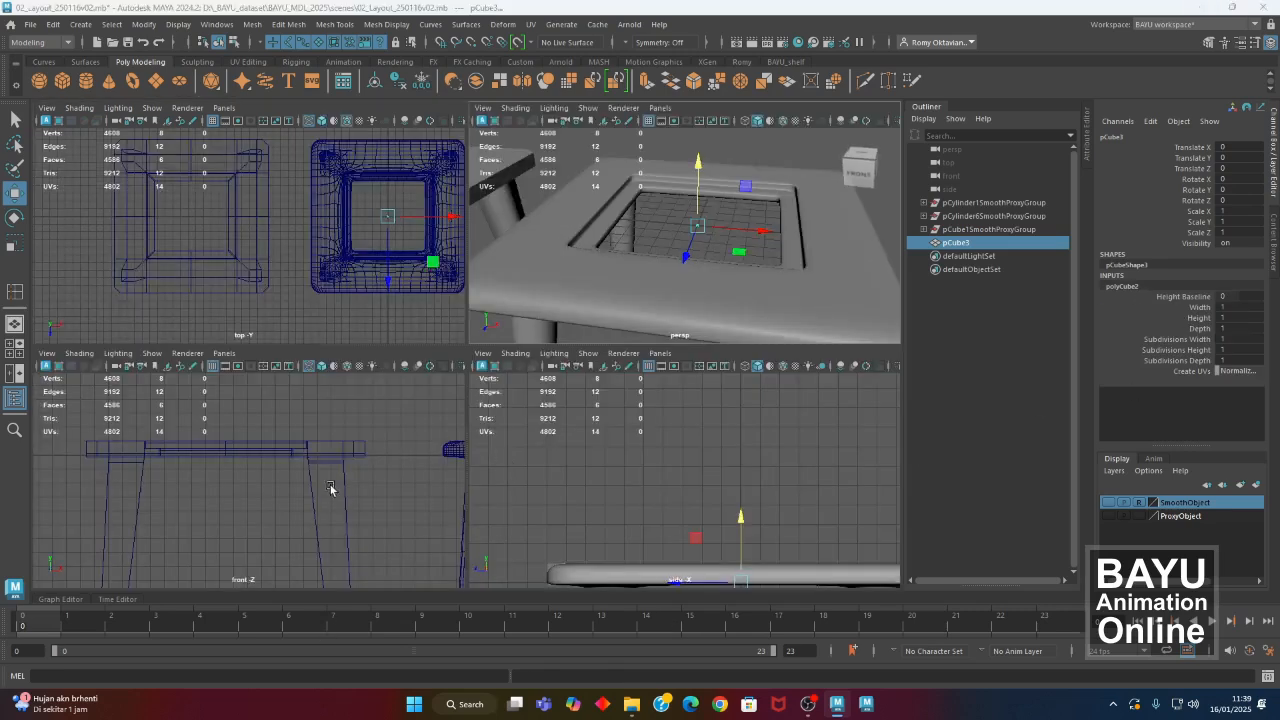
{"action": "key", "text": "space"}
{"action": "scroll", "coordinate": [482, 460], "scroll_direction": "up", "scroll_amount": 4}
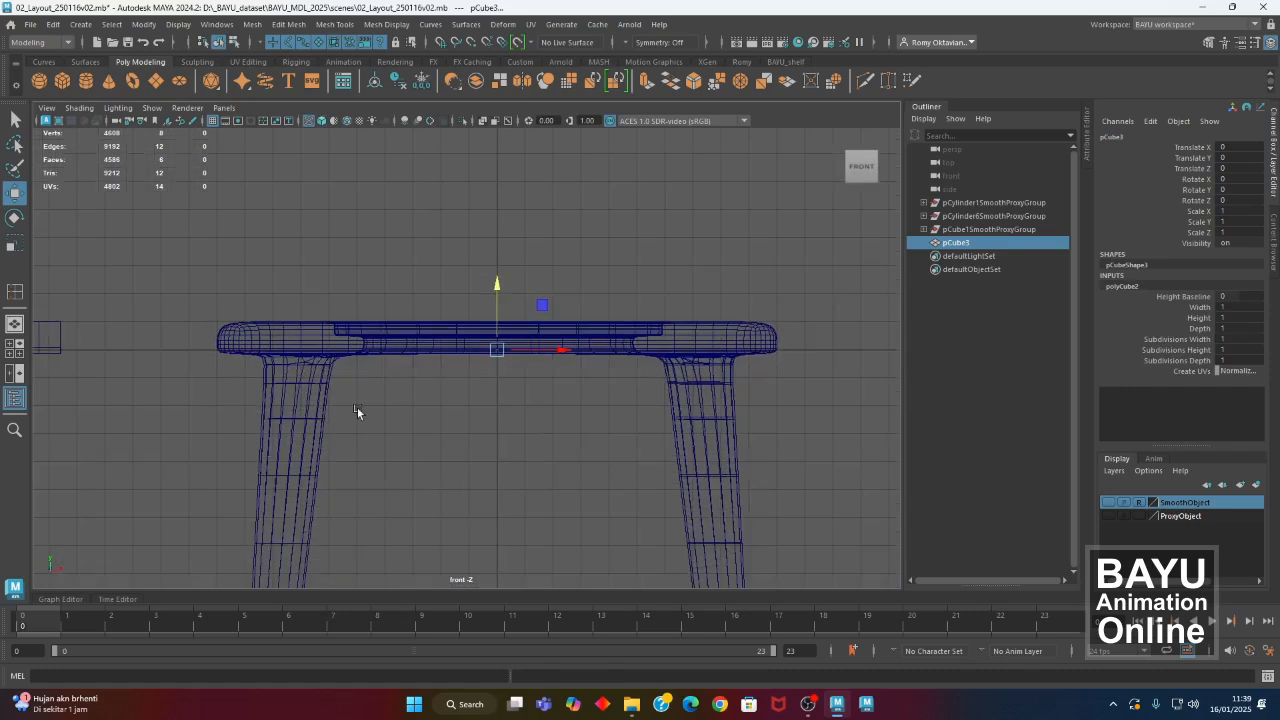
{"action": "left_click_drag", "start_coordinate": [518, 295], "coordinate": [524, 277]}
{"action": "key", "text": "space"}
{"action": "key", "text": "space"}
{"action": "left_click_drag", "start_coordinate": [618, 344], "coordinate": [758, 389], "text": "alt"}
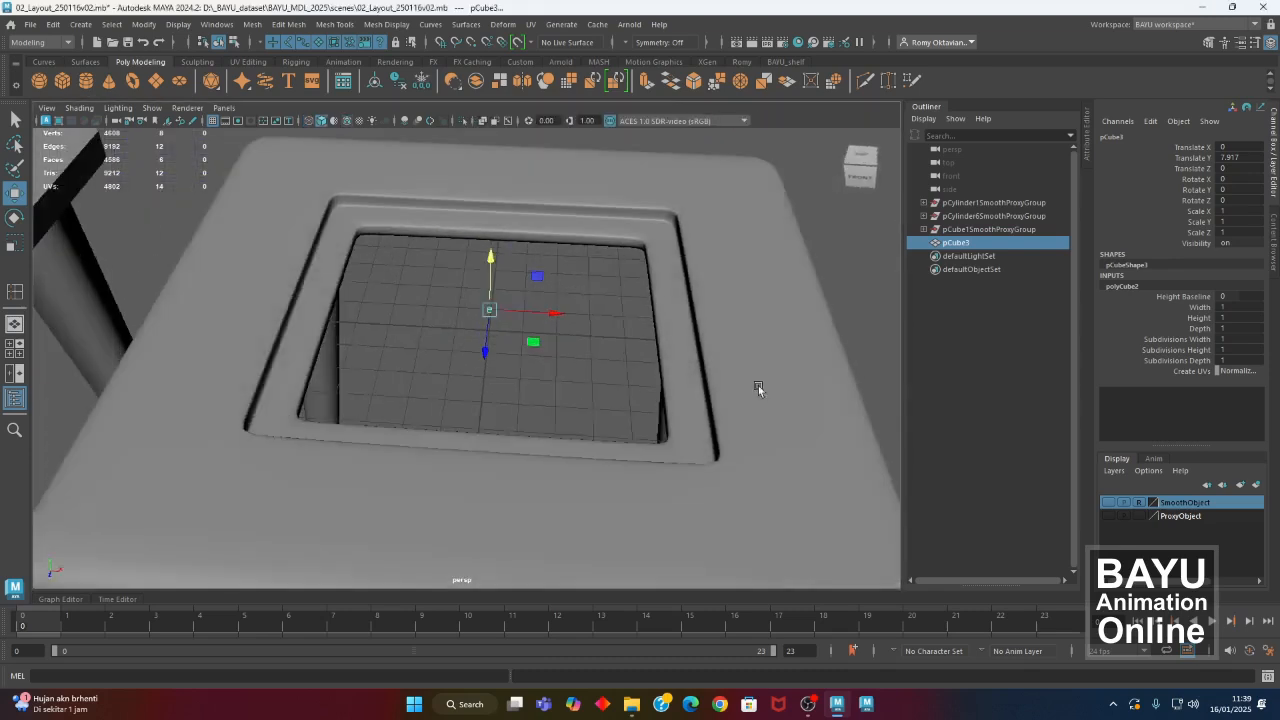
Set both the Width and the Depth of the new cube to 115.
{"action": "left_click", "coordinate": [1199, 307]}
{"action": "left_click_drag", "start_coordinate": [754, 314], "coordinate": [592, 360], "text": "alt"}
{"action": "middle_click_drag", "start_coordinate": [437, 380], "coordinate": [597, 392]}
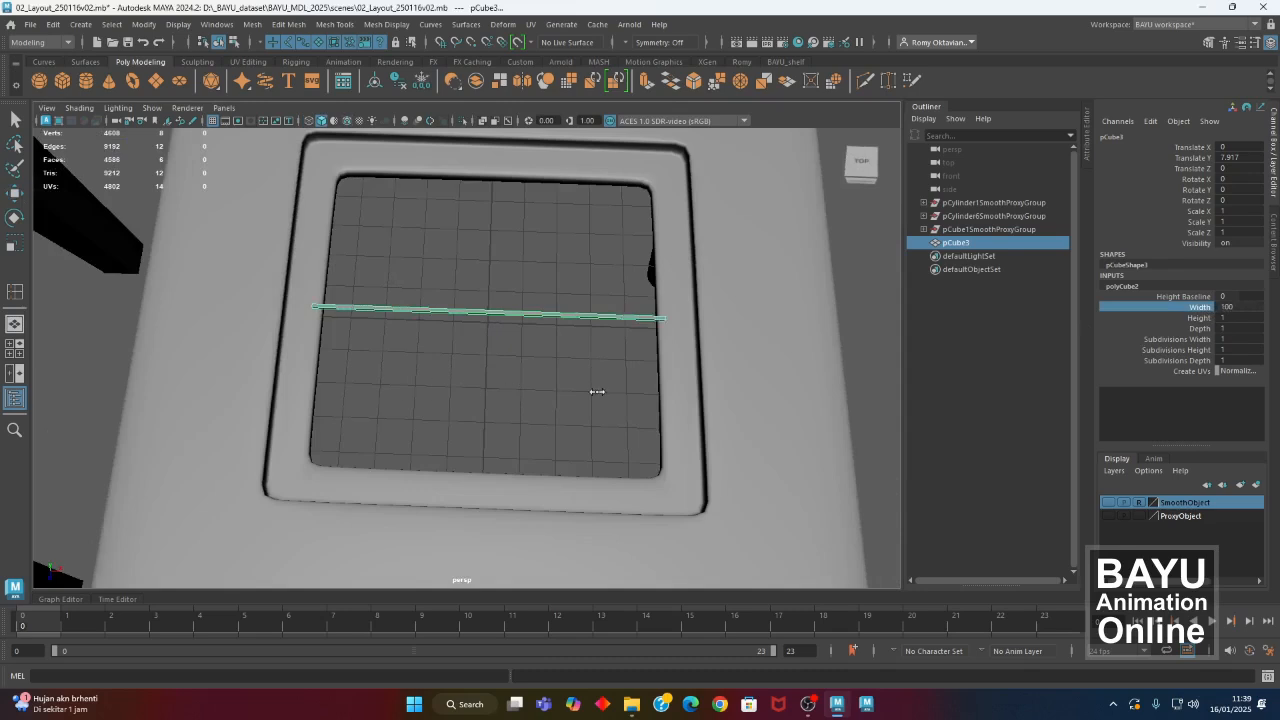
{"action": "double_click", "coordinate": [1241, 307]}
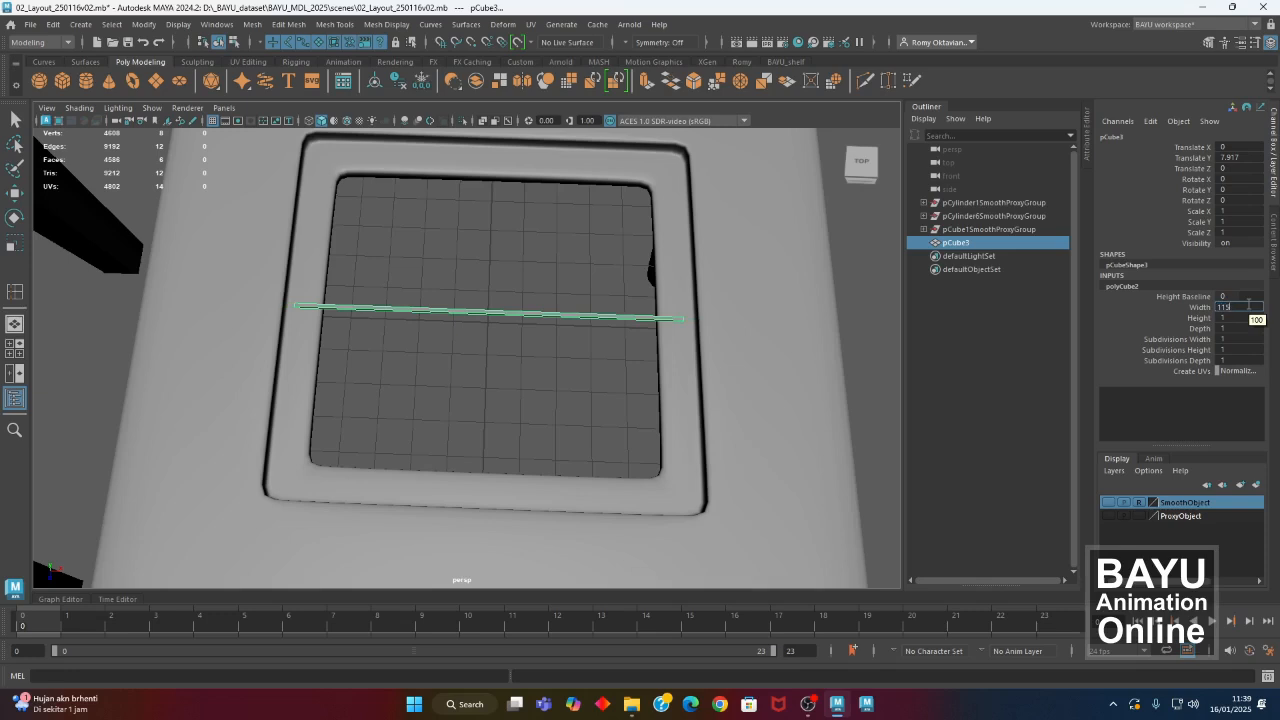
{"action": "left_click", "coordinate": [1234, 328]}
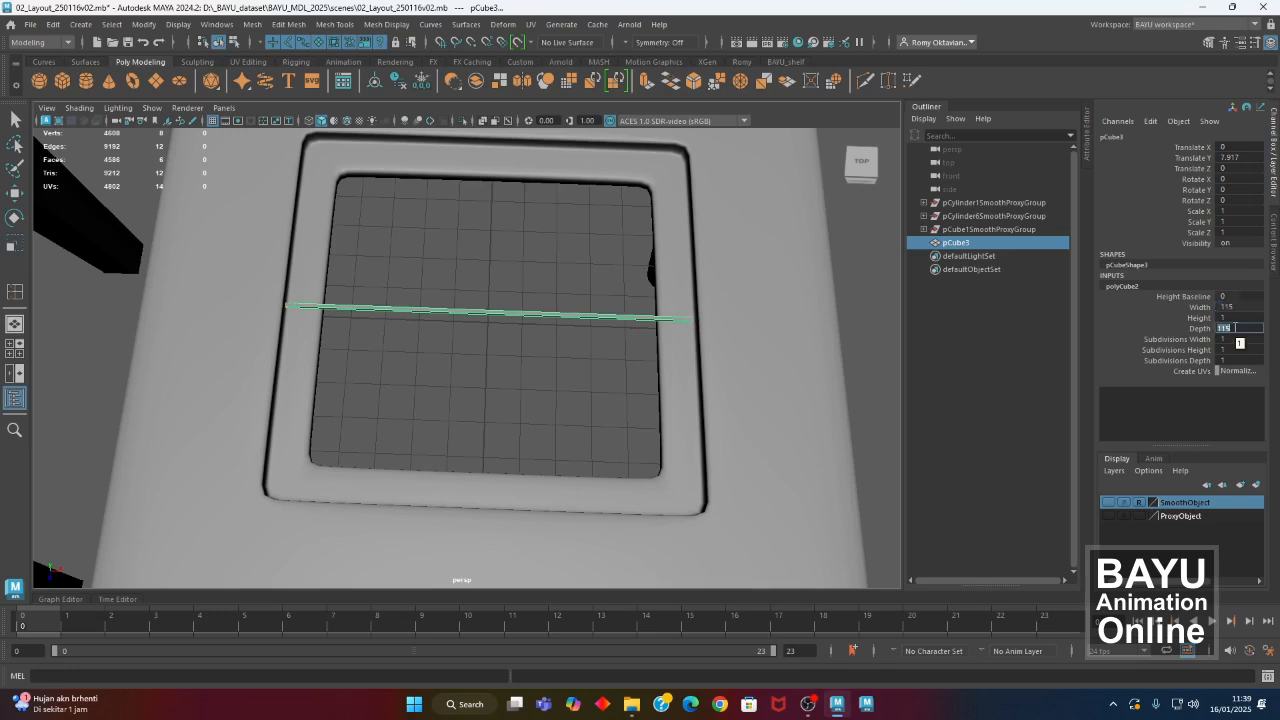
{"action": "key", "text": "Return"}
Set the Depth of the cube panel in the table opening to 110.
{"action": "left_click_drag", "start_coordinate": [626, 297], "coordinate": [516, 372], "text": "alt"}
{"action": "double_click", "coordinate": [1245, 327]}
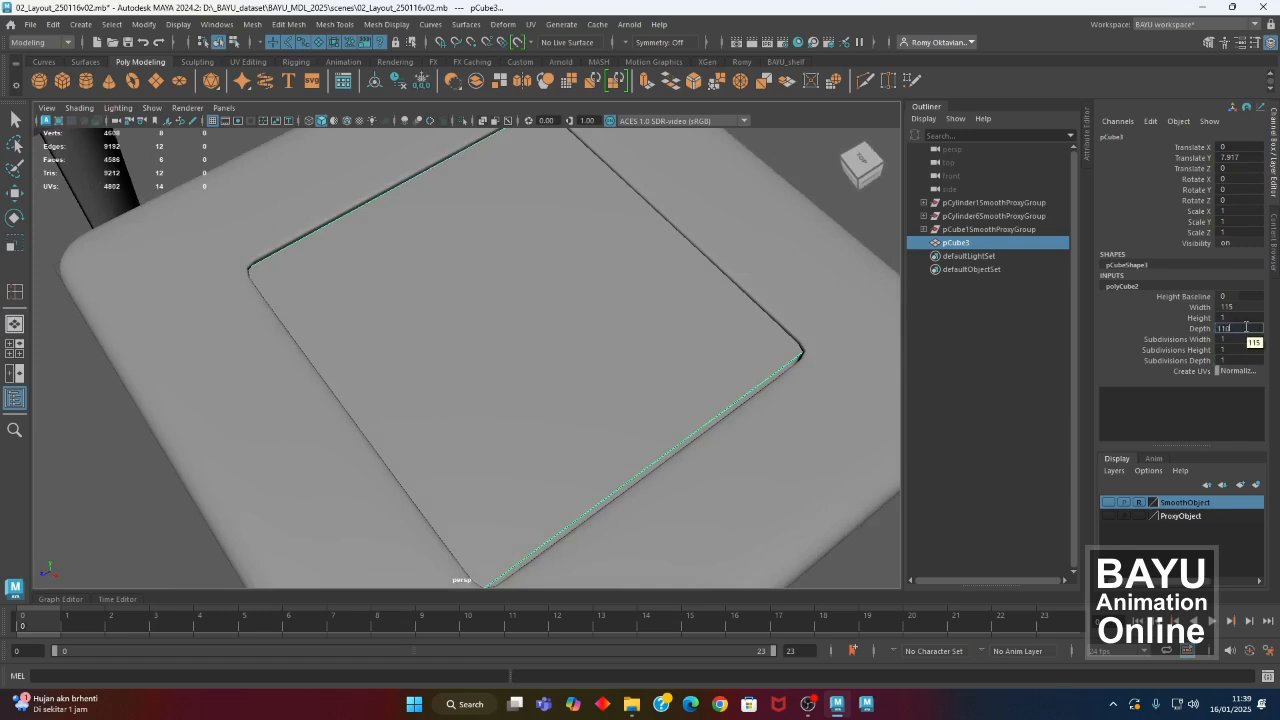
{"action": "key", "text": "Return"}
{"action": "left_click_drag", "start_coordinate": [826, 374], "coordinate": [390, 367], "text": "alt"}
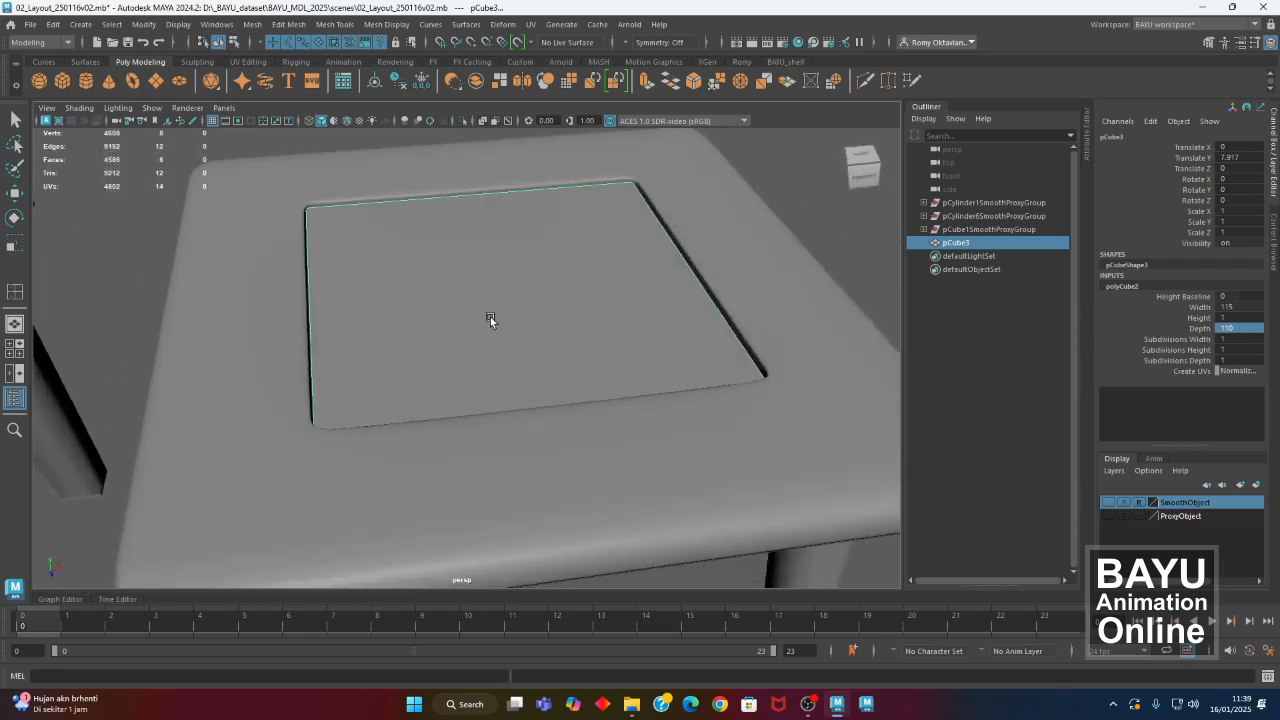
Bevel the four short vertical edges at the inset panel's corners with a Fraction of 0.03.
{"action": "key", "text": "4"}
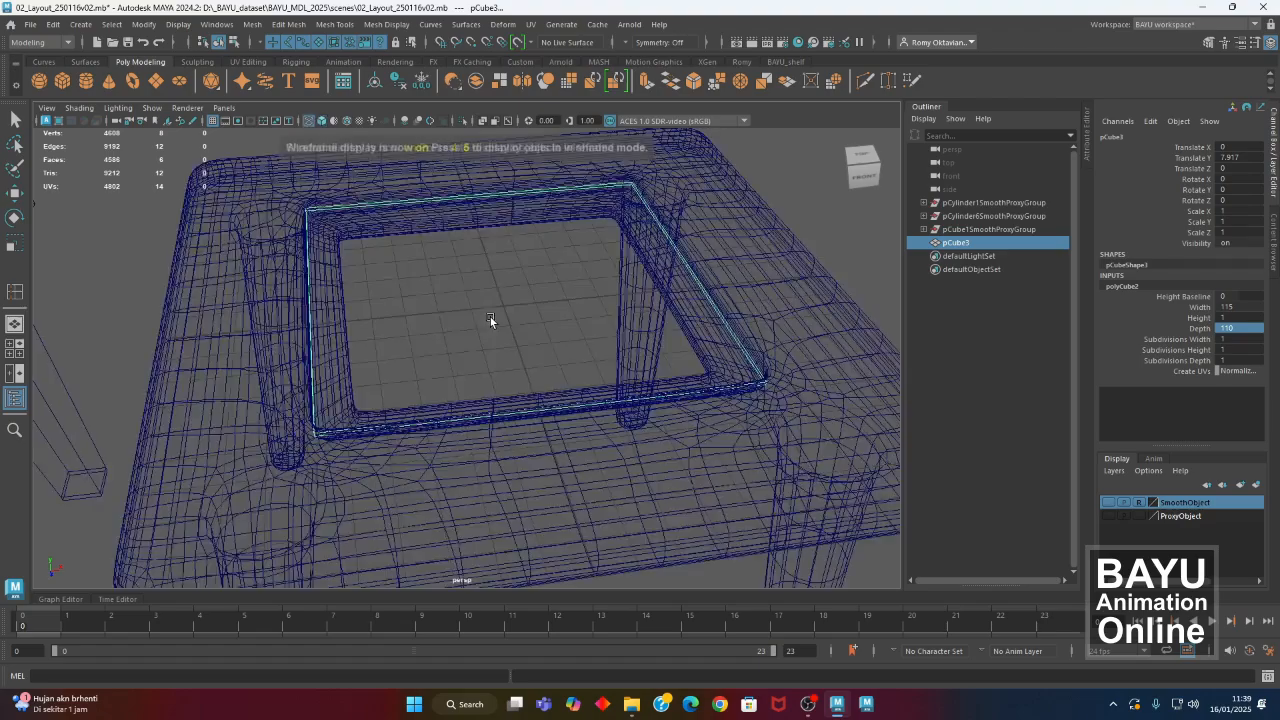
{"action": "left_click_drag", "start_coordinate": [360, 429], "coordinate": [369, 468], "text": "alt"}
{"action": "left_click_drag", "start_coordinate": [392, 311], "coordinate": [439, 380], "text": "alt"}
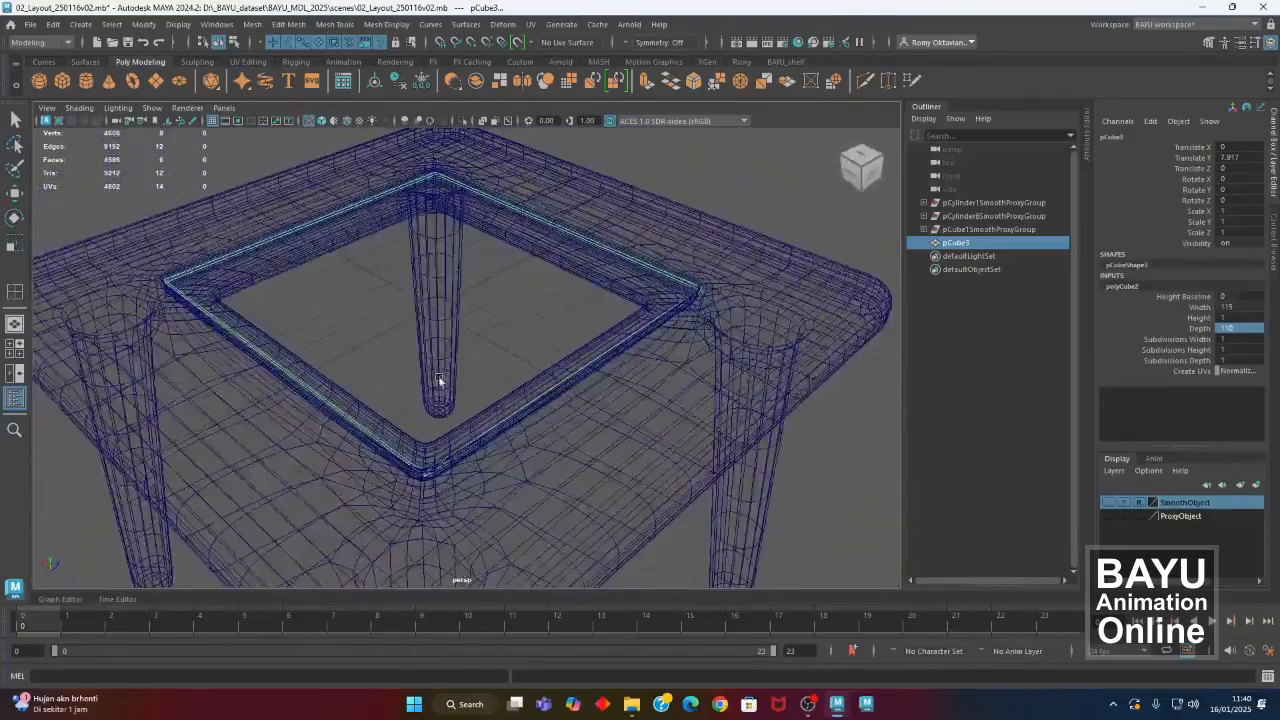
{"action": "right_click_drag", "start_coordinate": [505, 305], "coordinate": [526, 268]}
{"action": "left_click_drag", "start_coordinate": [449, 512], "coordinate": [389, 481], "text": "alt"}
{"action": "left_click_drag", "start_coordinate": [445, 444], "coordinate": [446, 459], "text": "alt"}
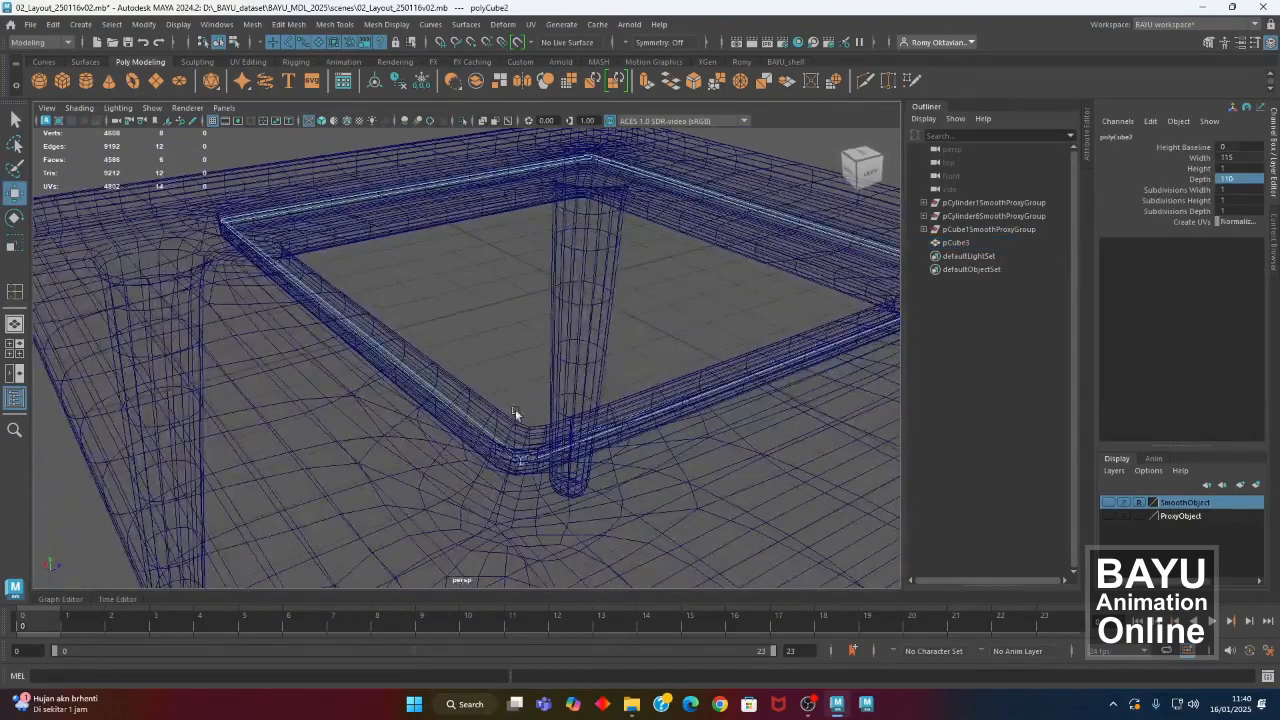
{"action": "right_click_drag", "start_coordinate": [521, 276], "coordinate": [329, 310], "text": "alt"}
{"action": "left_click_drag", "start_coordinate": [237, 161], "coordinate": [839, 479]}
{"action": "left_click_drag", "start_coordinate": [640, 402], "coordinate": [593, 442], "text": "alt"}
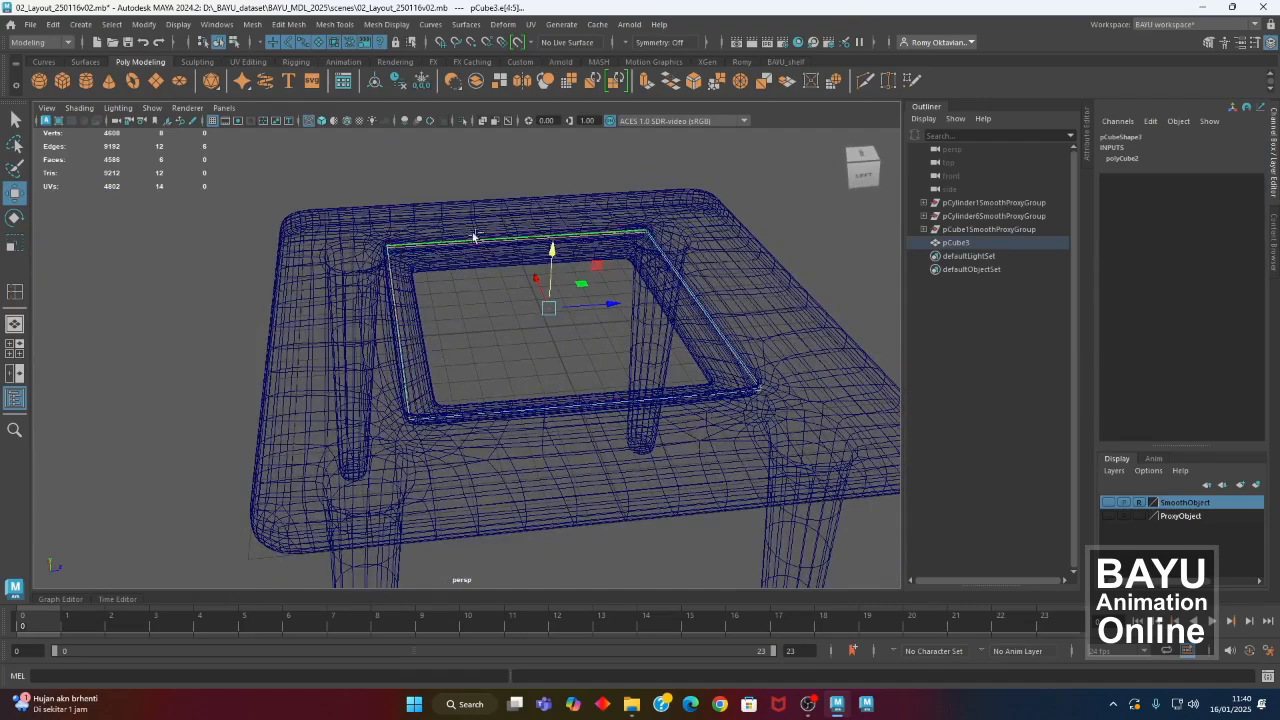
{"action": "left_click_drag", "start_coordinate": [491, 343], "coordinate": [531, 380], "text": "alt"}
{"action": "scroll", "coordinate": [605, 456], "scroll_direction": "up", "scroll_amount": 10}
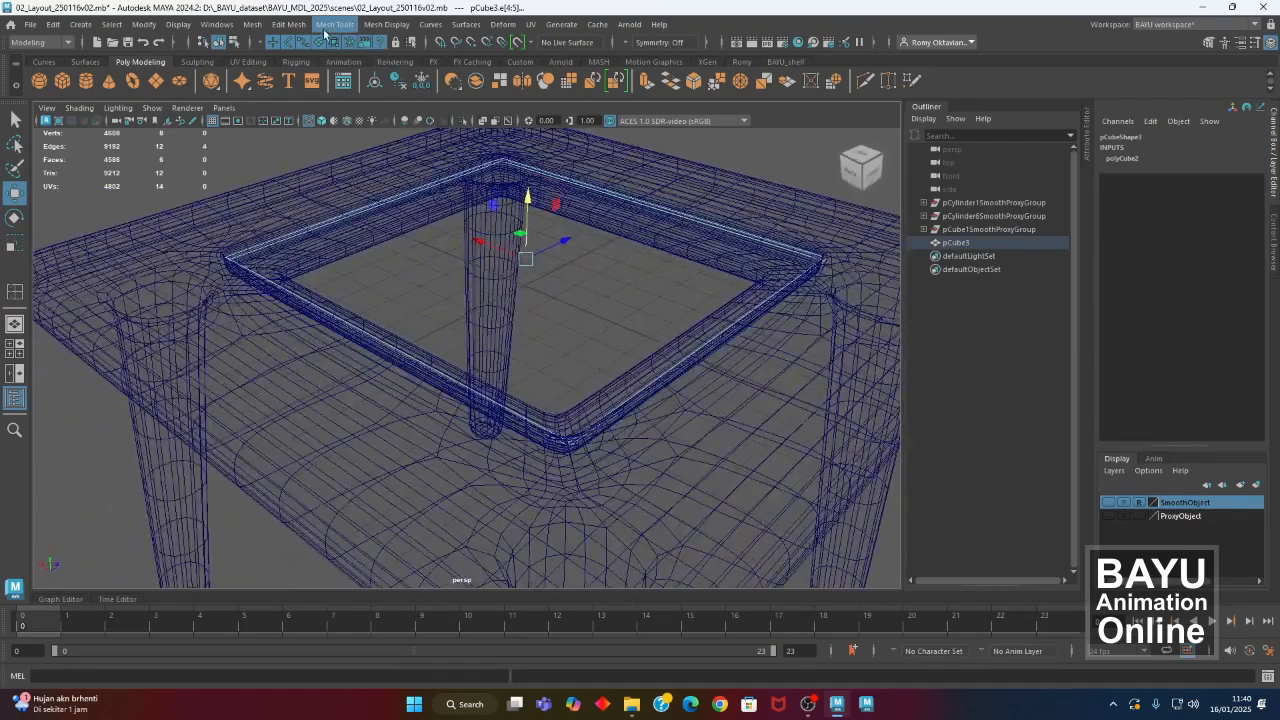
{"action": "left_click", "coordinate": [291, 27]}
{"action": "left_click", "coordinate": [296, 75]}
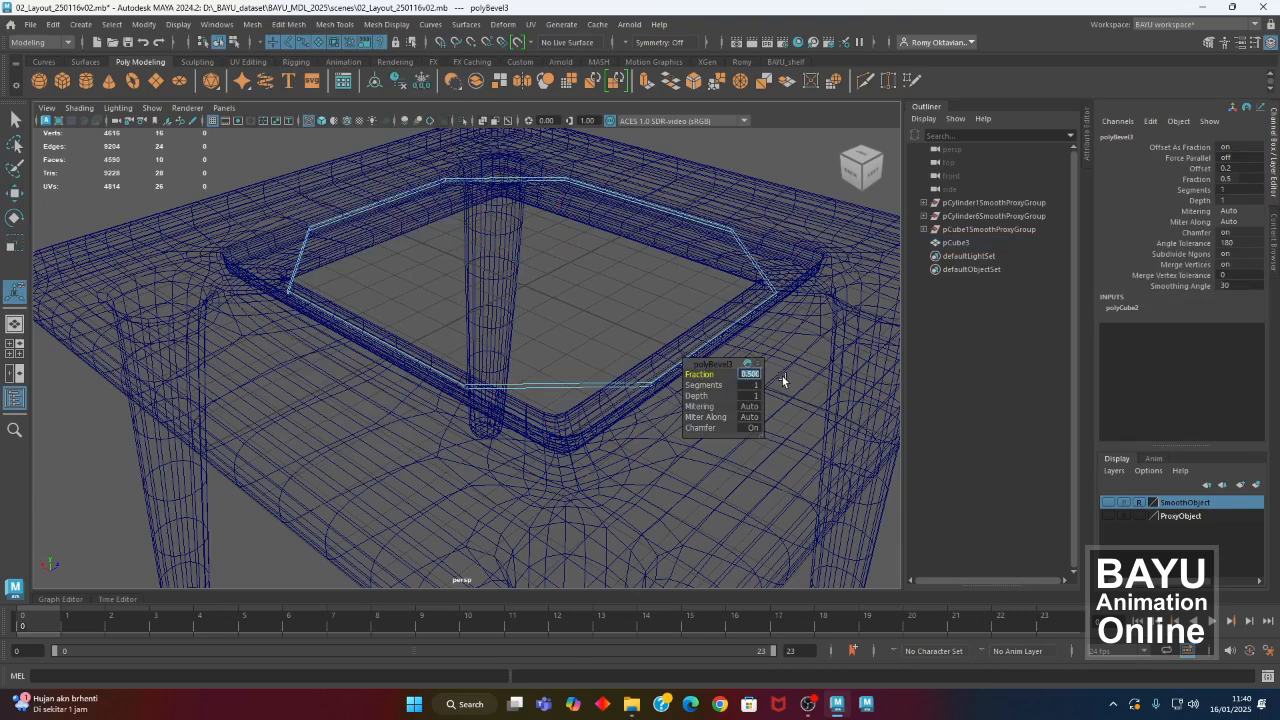
{"action": "key", "text": "Return"}
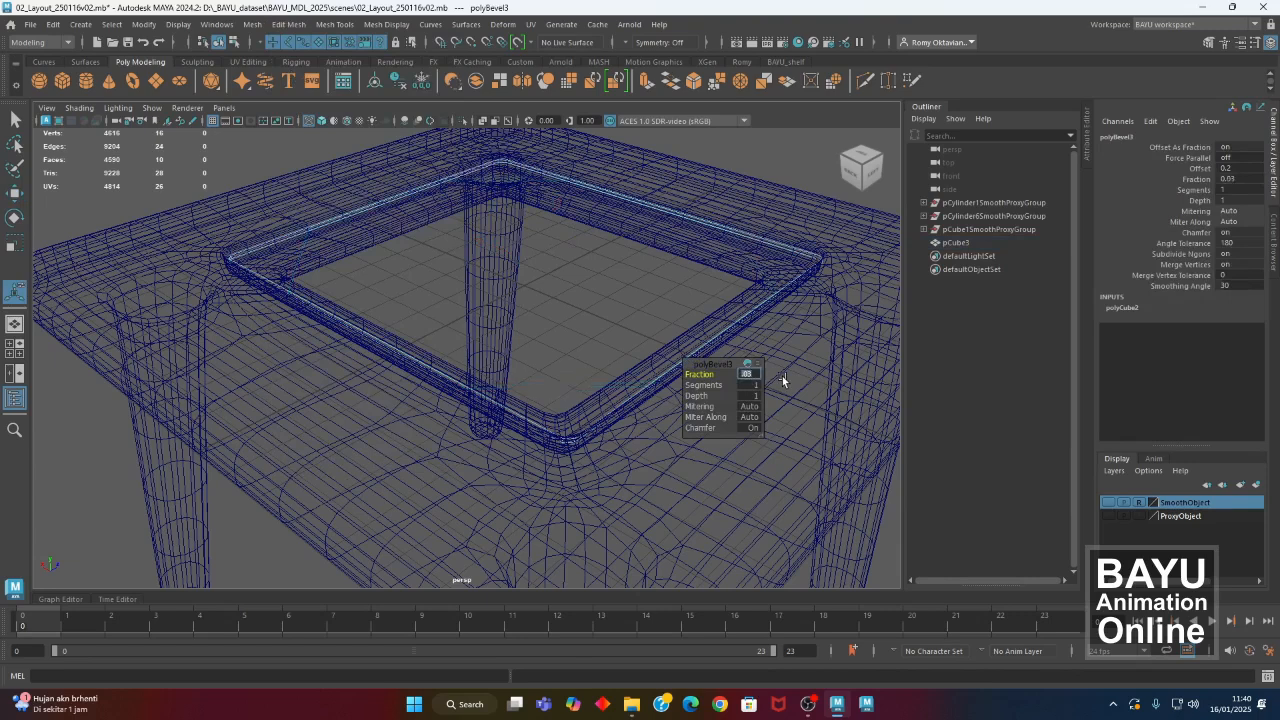
Set the panel corner bevel's Fraction to 0.02, and return to object mode with shaded display.
{"action": "left_click_drag", "start_coordinate": [383, 386], "coordinate": [379, 420], "text": "alt"}
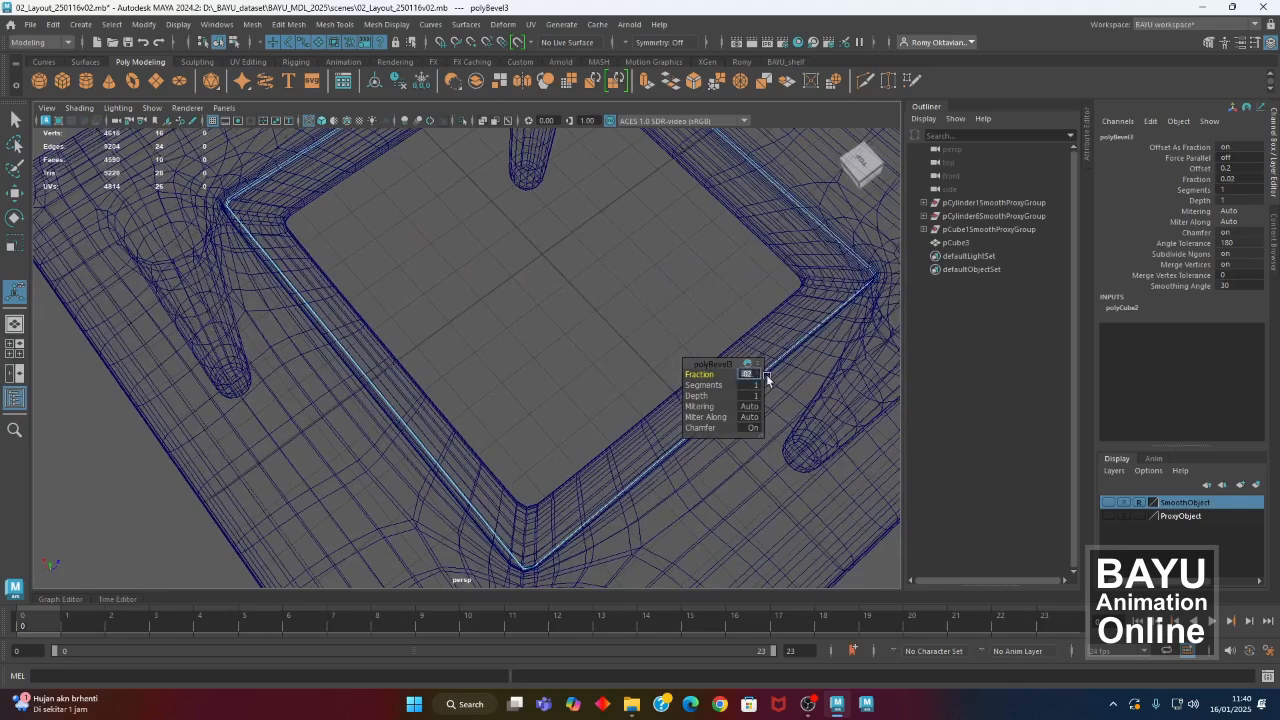
{"action": "left_click_drag", "start_coordinate": [414, 400], "coordinate": [354, 411], "text": "alt"}
{"action": "right_click_drag", "start_coordinate": [434, 300], "coordinate": [466, 281]}
{"action": "right_click_drag", "start_coordinate": [567, 345], "coordinate": [391, 397], "text": "alt"}
{"action": "middle_click_drag", "start_coordinate": [391, 397], "coordinate": [356, 430], "text": "alt"}
{"action": "key", "text": "5"}
{"action": "left_click_drag", "start_coordinate": [368, 435], "coordinate": [451, 395], "text": "alt"}
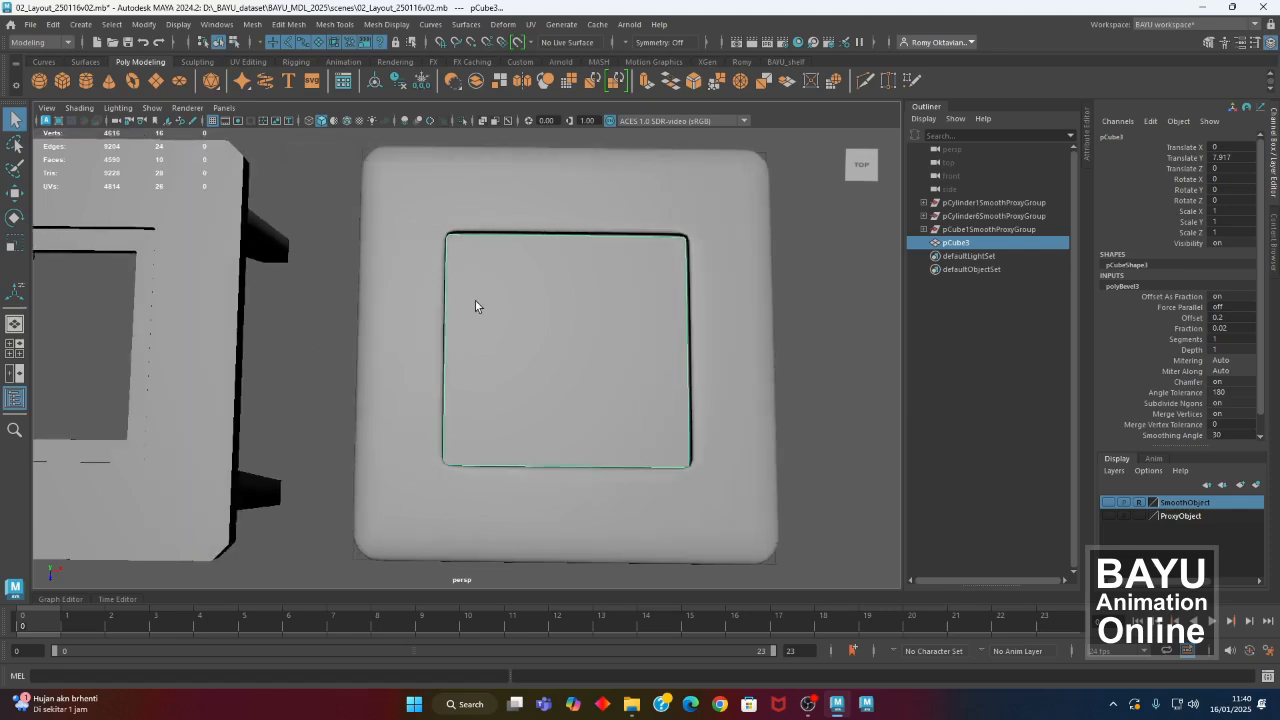
{"action": "left_click_drag", "start_coordinate": [477, 310], "coordinate": [451, 377], "text": "alt"}
Nudge the corner vertices along the inset panel's sides so the panel fits the table opening.
{"action": "key", "text": "4"}
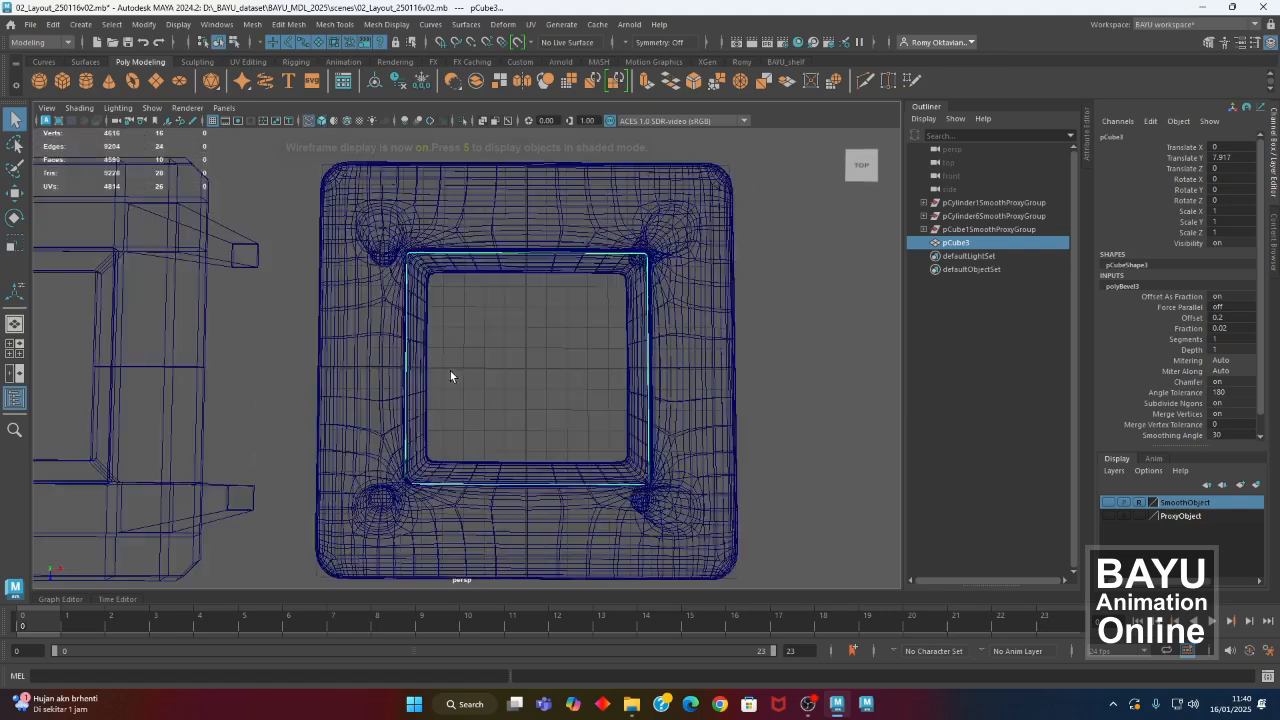
{"action": "left_click_drag", "start_coordinate": [460, 312], "coordinate": [466, 315], "text": "alt"}
{"action": "right_click_drag", "start_coordinate": [797, 209], "coordinate": [741, 209]}
{"action": "left_click_drag", "start_coordinate": [771, 214], "coordinate": [363, 288]}
{"action": "left_click_drag", "start_coordinate": [506, 326], "coordinate": [515, 326], "text": "alt"}
{"action": "key", "text": "5"}
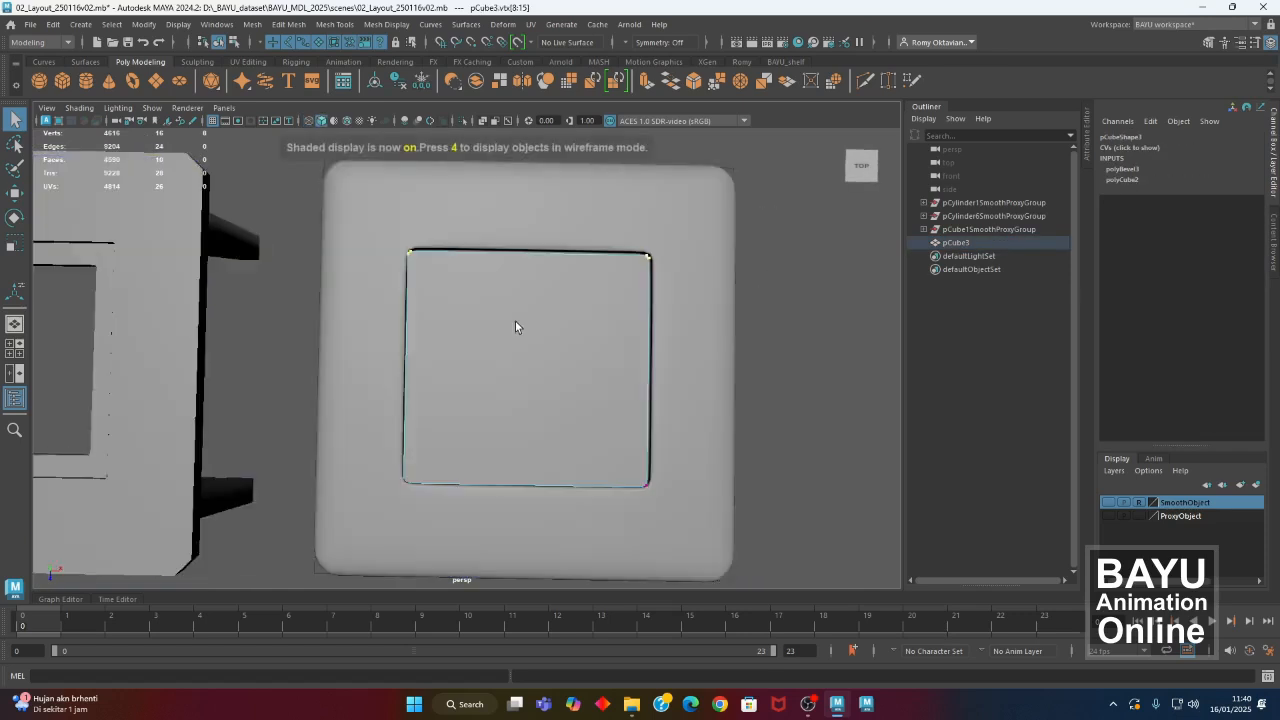
{"action": "key", "text": "w"}
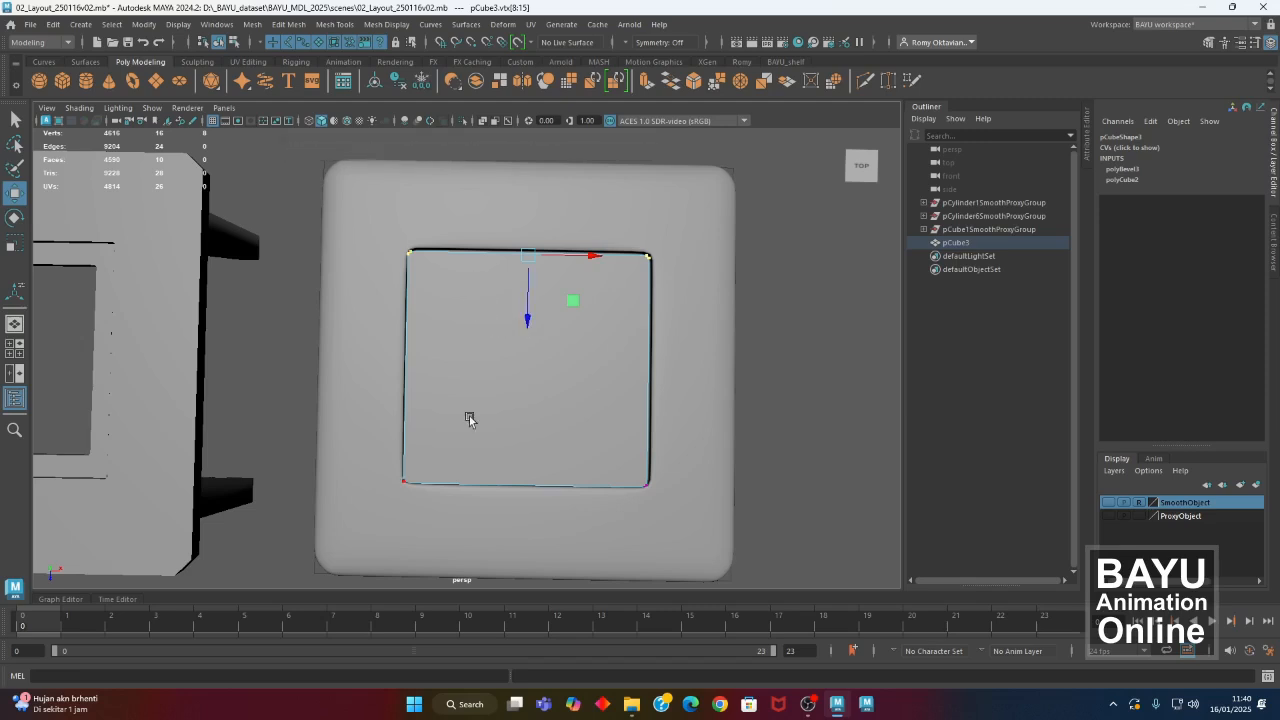
{"action": "left_click_drag", "start_coordinate": [388, 466], "coordinate": [744, 524]}
{"action": "left_click_drag", "start_coordinate": [519, 549], "coordinate": [522, 547]}
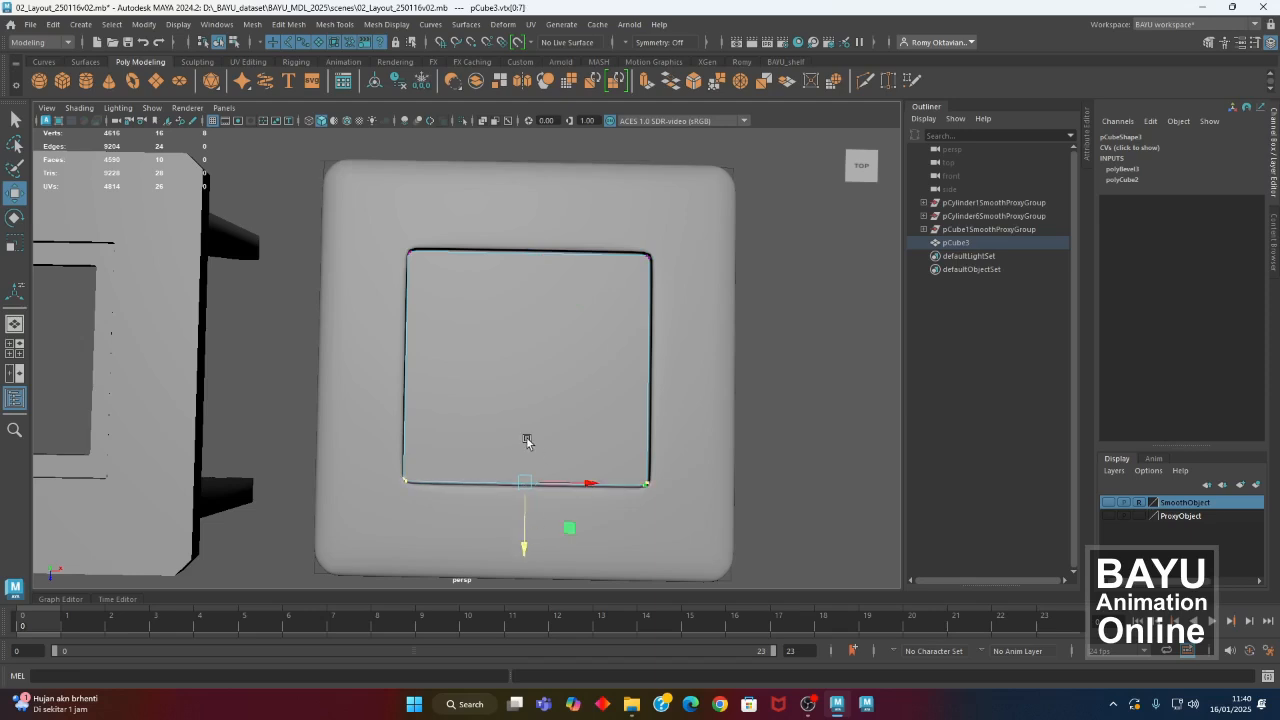
{"action": "left_click_drag", "start_coordinate": [363, 240], "coordinate": [420, 502]}
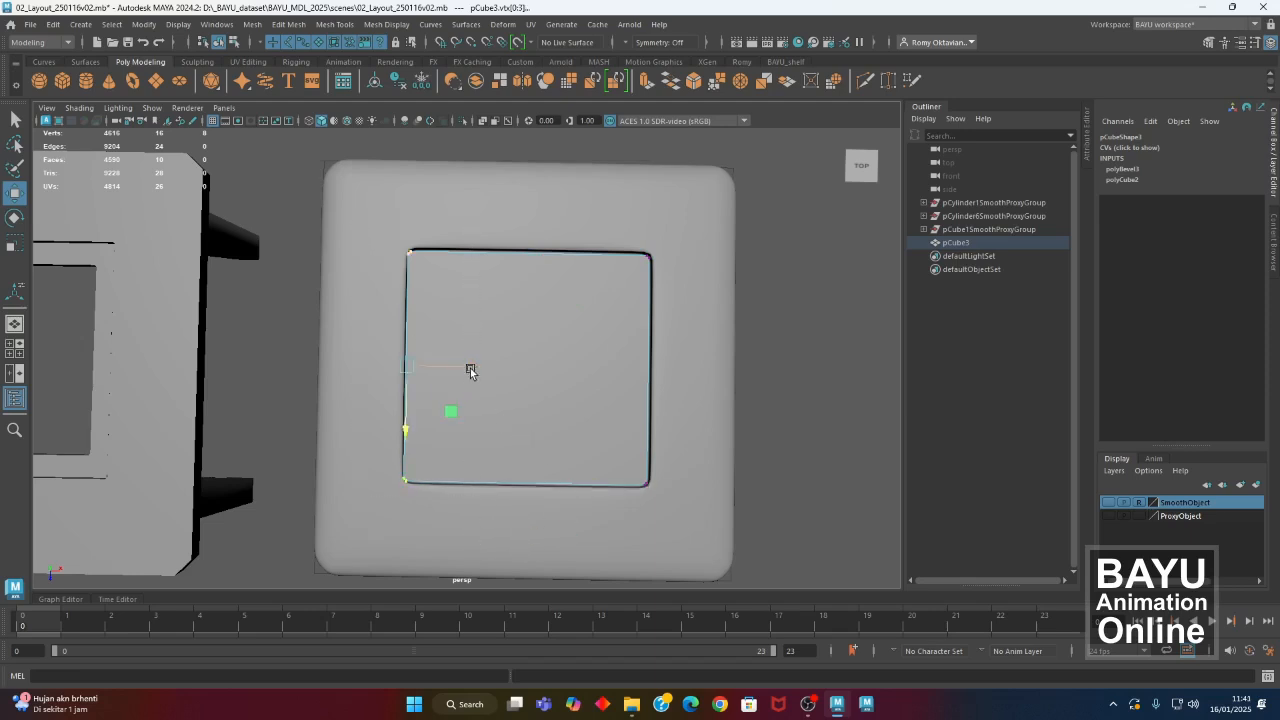
Return the panel to object mode, deselect it, and examine its fit in the smoothed tabletop.
{"action": "left_click_drag", "start_coordinate": [700, 437], "coordinate": [684, 463], "text": "alt"}
{"action": "right_click_drag", "start_coordinate": [780, 266], "coordinate": [823, 256]}
{"action": "left_click", "coordinate": [812, 330]}
{"action": "left_click_drag", "start_coordinate": [790, 418], "coordinate": [483, 472], "text": "alt"}
{"action": "right_click_drag", "start_coordinate": [483, 470], "coordinate": [557, 484], "text": "alt"}
{"action": "left_click_drag", "start_coordinate": [557, 484], "coordinate": [427, 501], "text": "alt"}
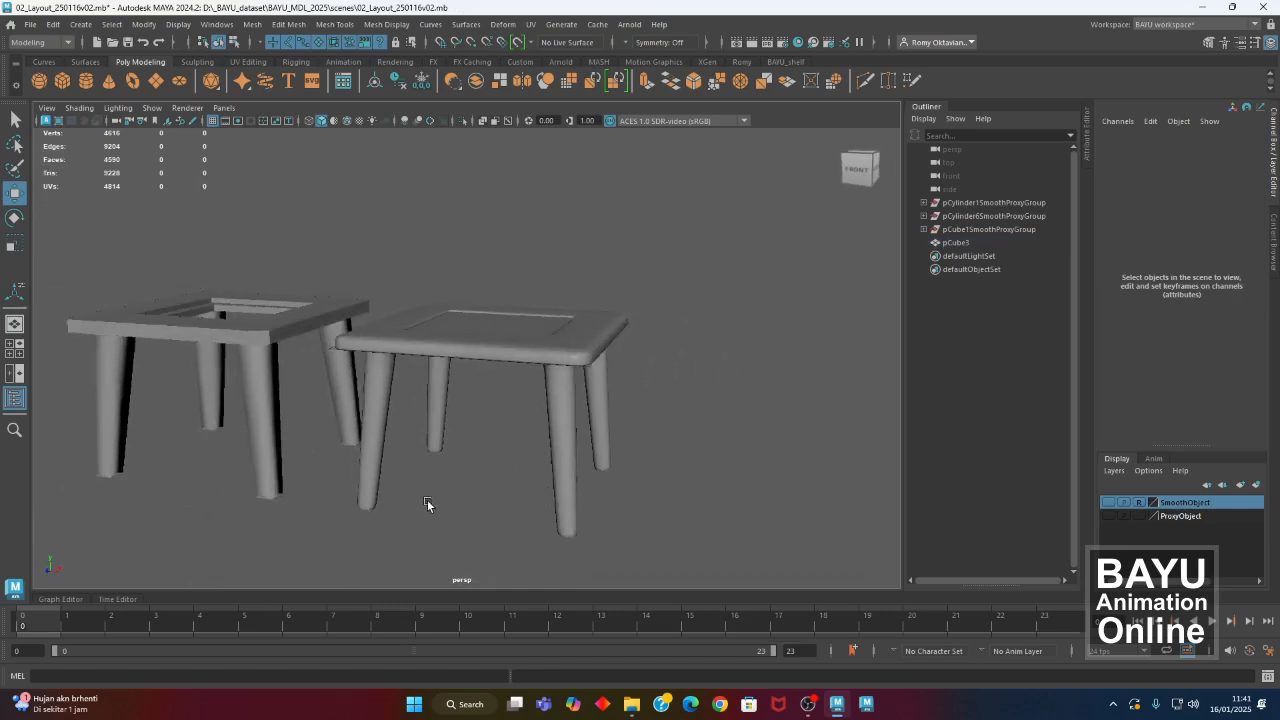
{"action": "key", "text": "5"}
{"action": "mouse_move", "coordinate": [674, 463]}
{"action": "left_mouse_down", "text": "alt"}
{"action": "mouse_move", "coordinate": [693, 471]}
{"action": "mouse_move", "coordinate": [680, 473]}
{"action": "left_mouse_up", "text": "alt"}
{"action": "left_click_drag", "start_coordinate": [549, 361], "coordinate": [509, 353], "text": "alt"}
Select all vertices of the inset panel and scale them up vertically in the front view to thicken the panel.
{"action": "left_click", "coordinate": [511, 330]}
{"action": "right_click_drag", "start_coordinate": [662, 213], "coordinate": [595, 215]}
{"action": "left_click_drag", "start_coordinate": [337, 198], "coordinate": [759, 469]}
{"action": "left_click_drag", "start_coordinate": [608, 444], "coordinate": [581, 452], "text": "alt"}
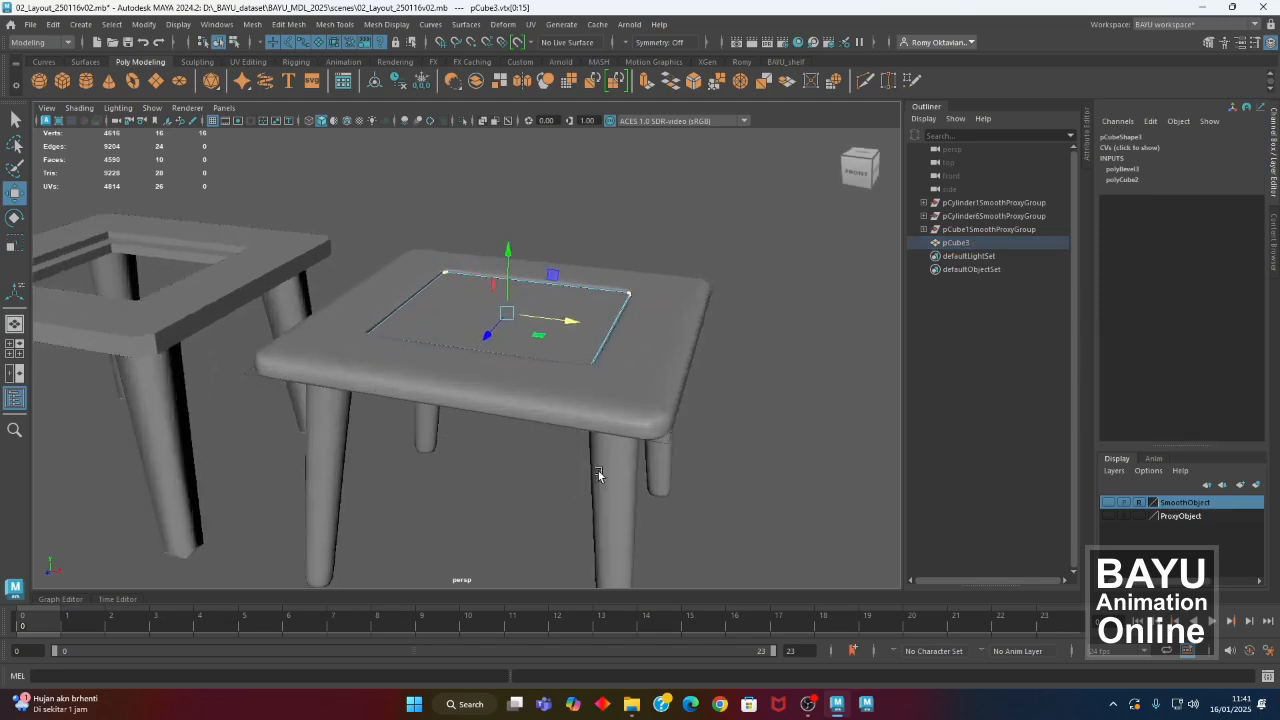
{"action": "key", "text": "space"}
{"action": "key", "text": "space"}
{"action": "middle_click_drag", "start_coordinate": [470, 442], "coordinate": [466, 492], "text": "alt"}
{"action": "right_click_drag", "start_coordinate": [466, 492], "coordinate": [665, 505], "text": "alt"}
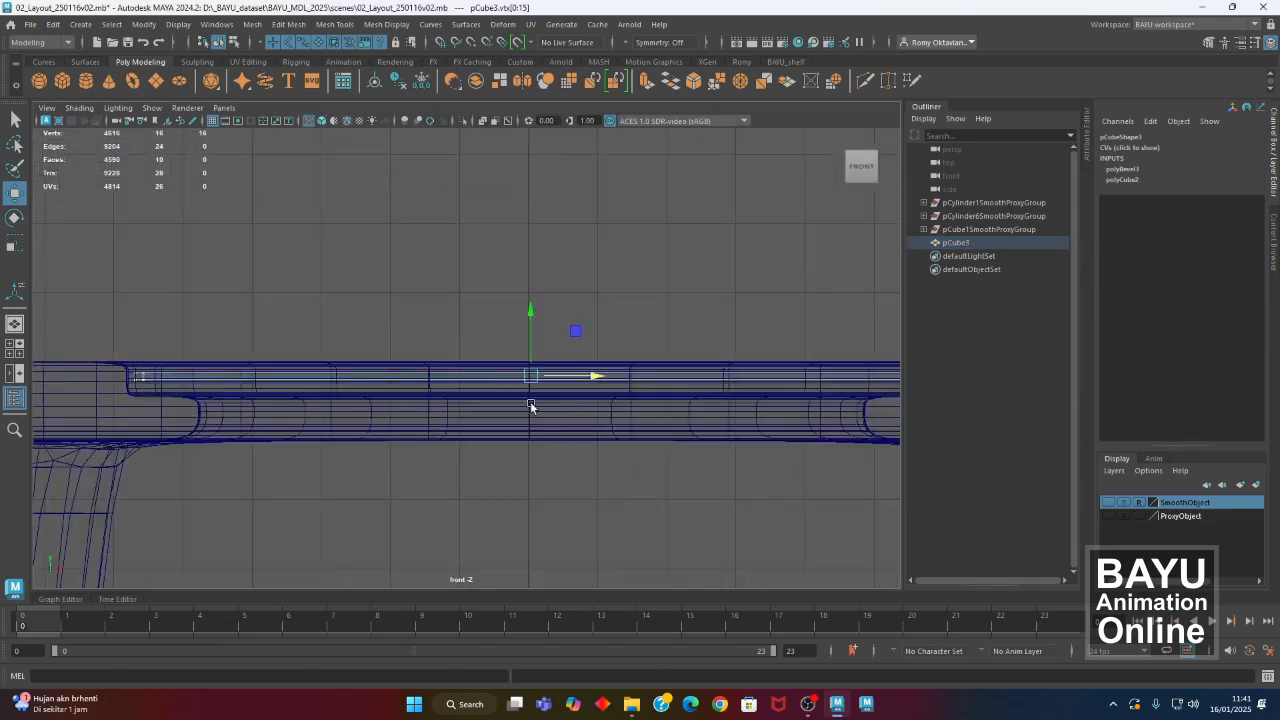
{"action": "key", "text": "r"}
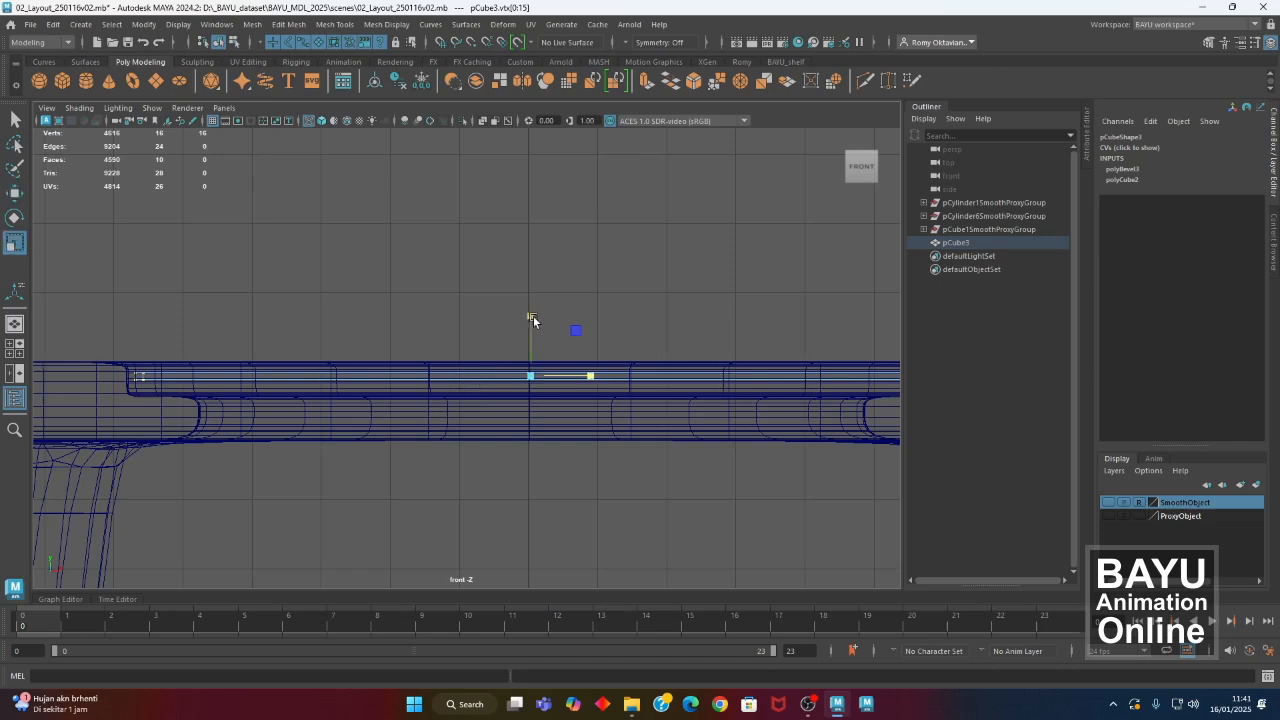
{"action": "left_click_drag", "start_coordinate": [532, 316], "coordinate": [554, 137]}
Return the inset panel to object mode, deselect it, and examine its fit in the tabletop in perspective.
{"action": "key", "text": "space"}
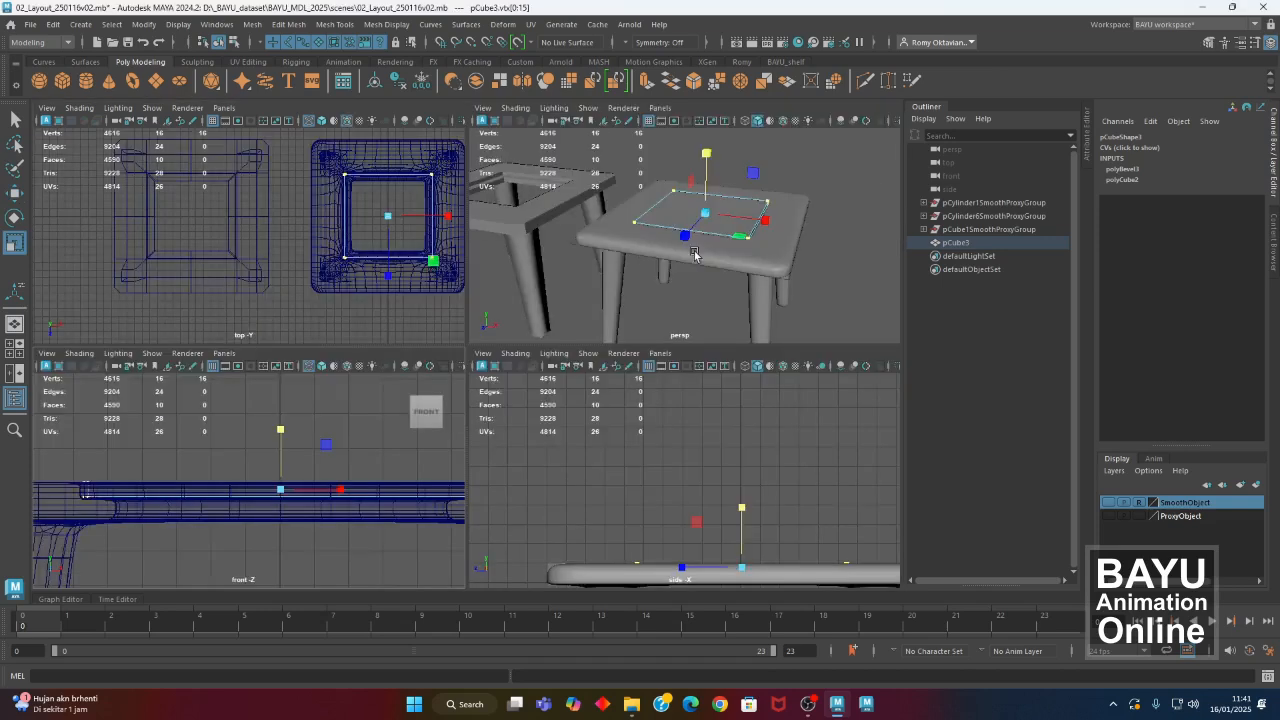
{"action": "key", "text": "space"}
{"action": "right_click_drag", "start_coordinate": [479, 190], "coordinate": [526, 173]}
{"action": "left_click", "coordinate": [526, 174]}
{"action": "left_click_drag", "start_coordinate": [500, 325], "coordinate": [560, 420], "text": "alt"}
{"action": "scroll", "coordinate": [552, 422], "scroll_direction": "down", "scroll_amount": 8}
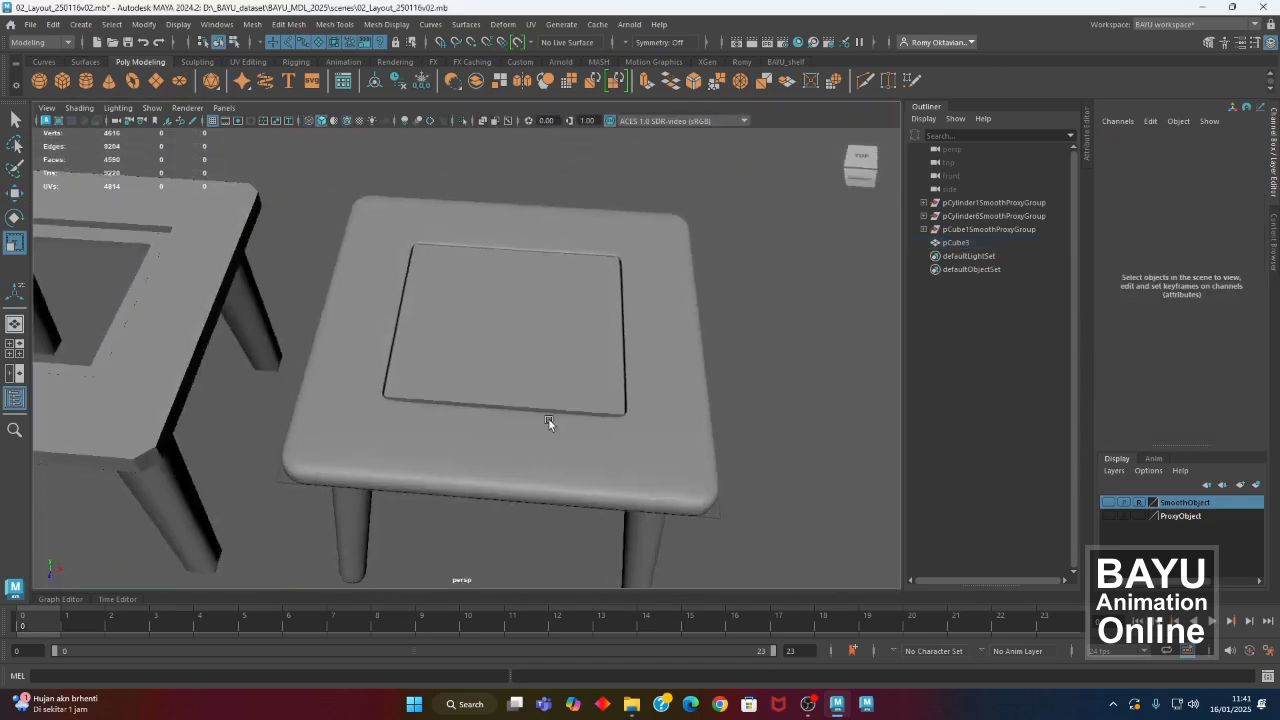
{"action": "left_click_drag", "start_coordinate": [455, 446], "coordinate": [373, 366], "text": "alt"}
Parent the inset panel to the smoothed table, and try moving the table to check that the panel follows.
{"action": "left_click", "coordinate": [359, 348]}
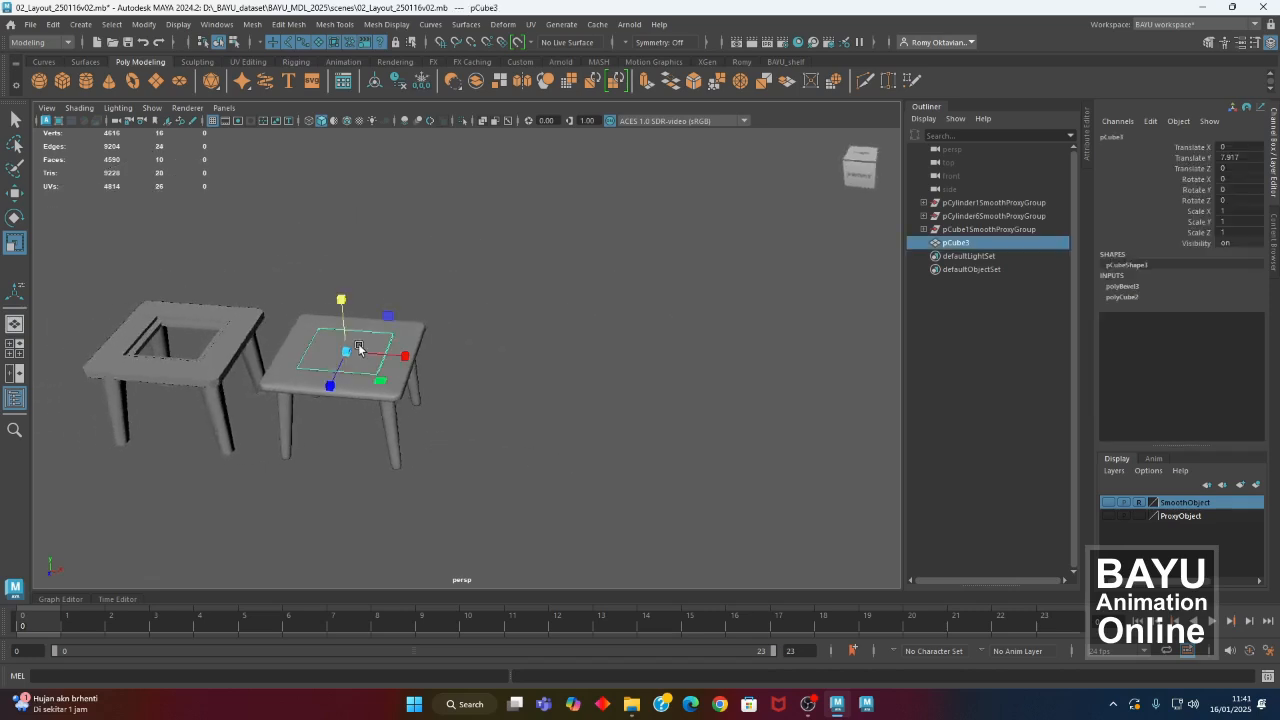
{"action": "left_click", "coordinate": [392, 424], "text": "shift"}
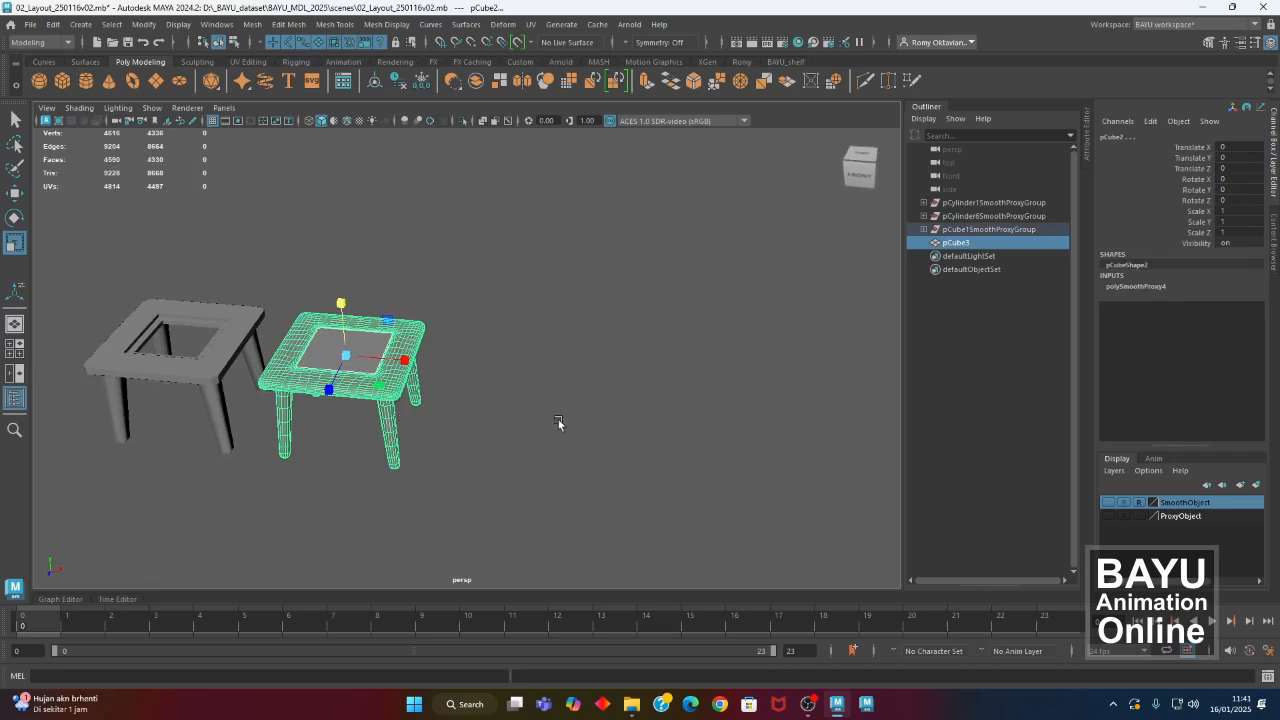
{"action": "key", "text": "p"}
{"action": "left_click", "coordinate": [389, 450]}
{"action": "left_click_drag", "start_coordinate": [389, 450], "coordinate": [395, 478], "text": "alt"}
{"action": "middle_click_drag", "start_coordinate": [451, 449], "coordinate": [440, 464], "text": "alt"}
{"action": "key", "text": "w"}
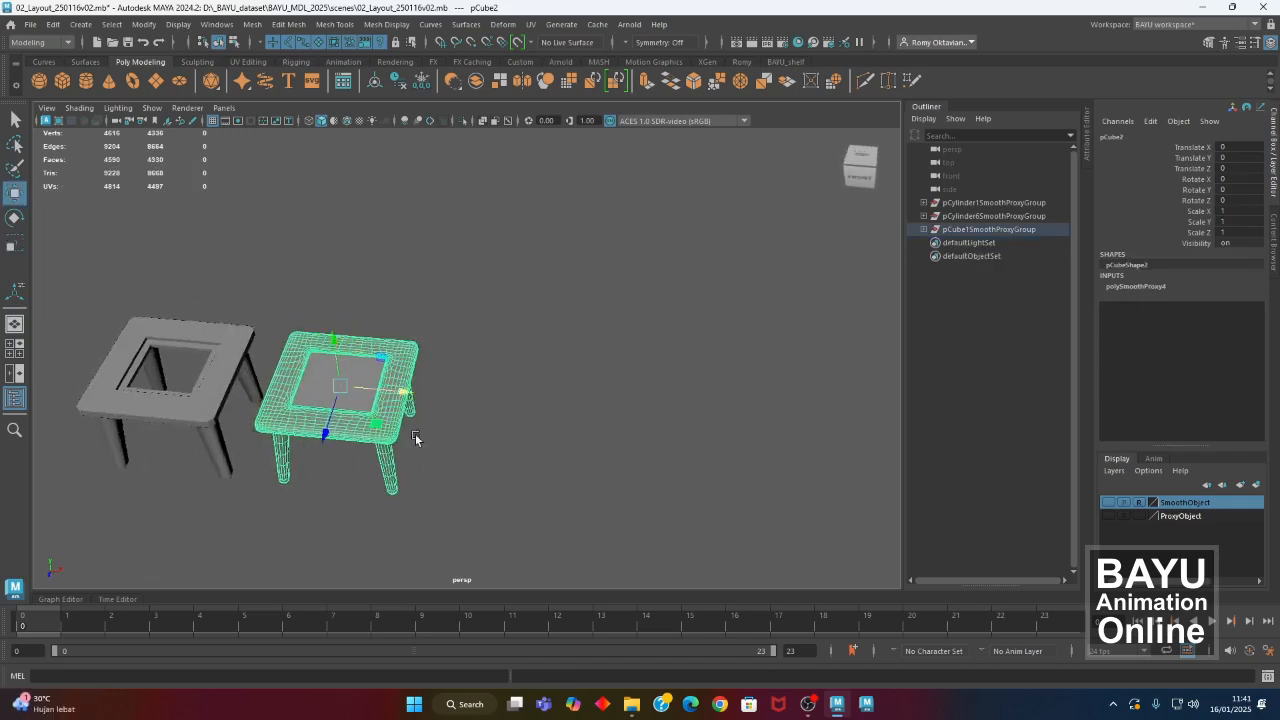
{"action": "left_click_drag", "start_coordinate": [400, 391], "coordinate": [388, 489]}
{"action": "left_click", "coordinate": [388, 489]}
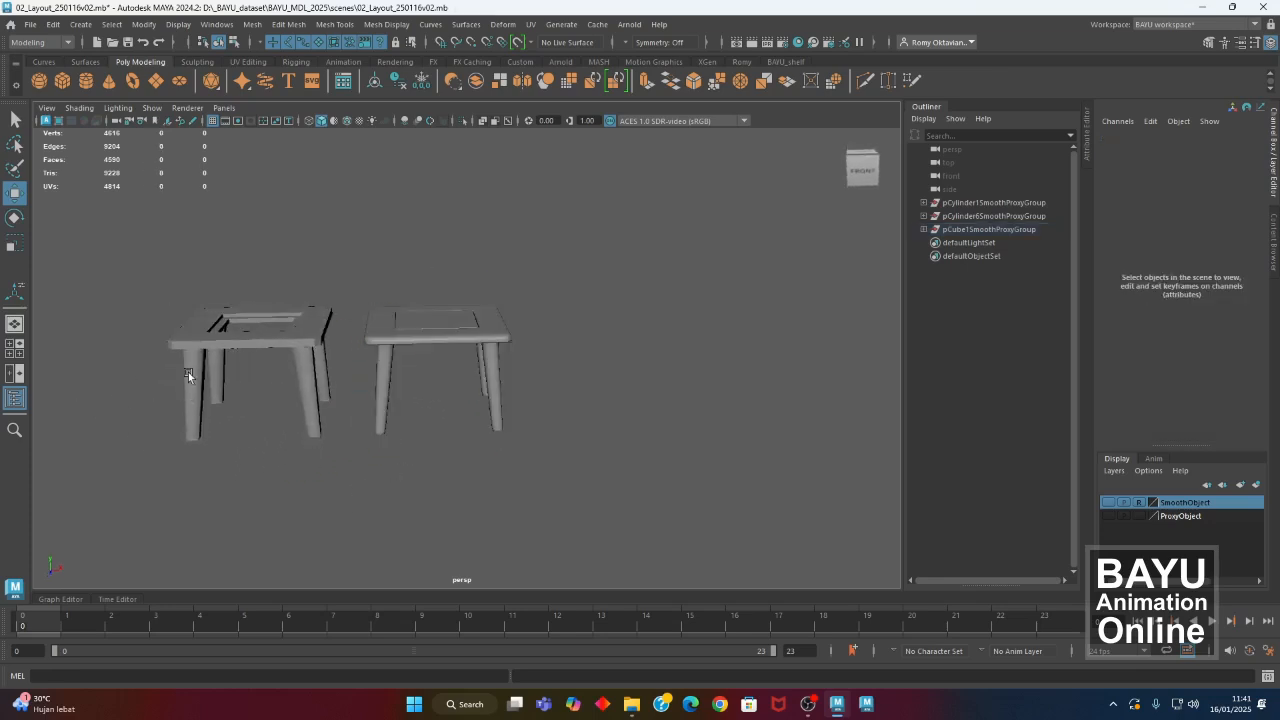
Turn on wireframe on shaded in the perspective view and look over both tables.
{"action": "left_click", "coordinate": [347, 122]}
{"action": "mouse_move", "coordinate": [376, 240]}
{"action": "left_mouse_down", "text": "alt"}
{"action": "mouse_move", "coordinate": [383, 292]}
{"action": "mouse_move", "coordinate": [369, 300]}
{"action": "left_mouse_up", "text": "alt"}
{"action": "middle_click_drag", "start_coordinate": [374, 460], "coordinate": [413, 446], "text": "alt"}
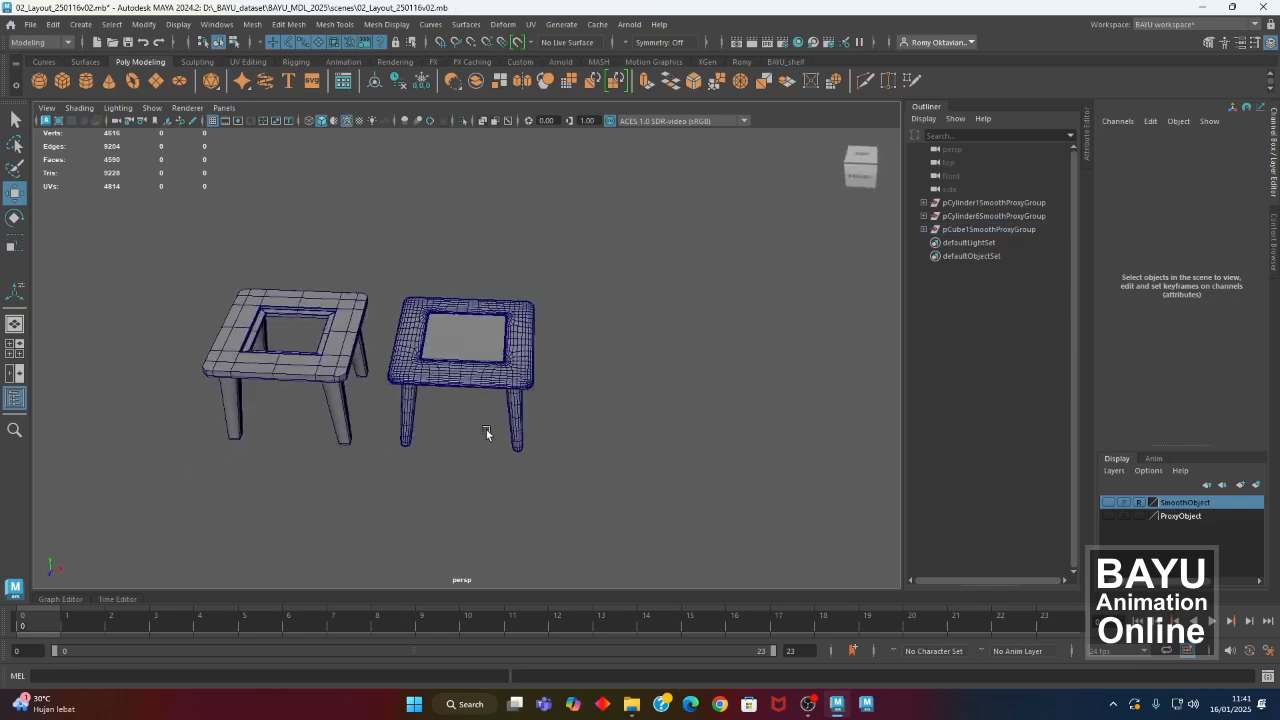
{"action": "middle_click_drag", "start_coordinate": [486, 429], "coordinate": [474, 443], "text": "alt"}
{"action": "mouse_move", "coordinate": [592, 473]}
{"action": "right_mouse_down", "text": "alt"}
{"action": "mouse_move", "coordinate": [128, 433]}
{"action": "mouse_move", "coordinate": [579, 465]}
{"action": "right_mouse_up", "text": "alt"}
{"action": "left_click_drag", "start_coordinate": [579, 465], "coordinate": [420, 445], "text": "alt"}
Raise the smoothed table in the front view to Translate Y 135.401 so its feet stand at grid level.
{"action": "left_click", "coordinate": [469, 448]}
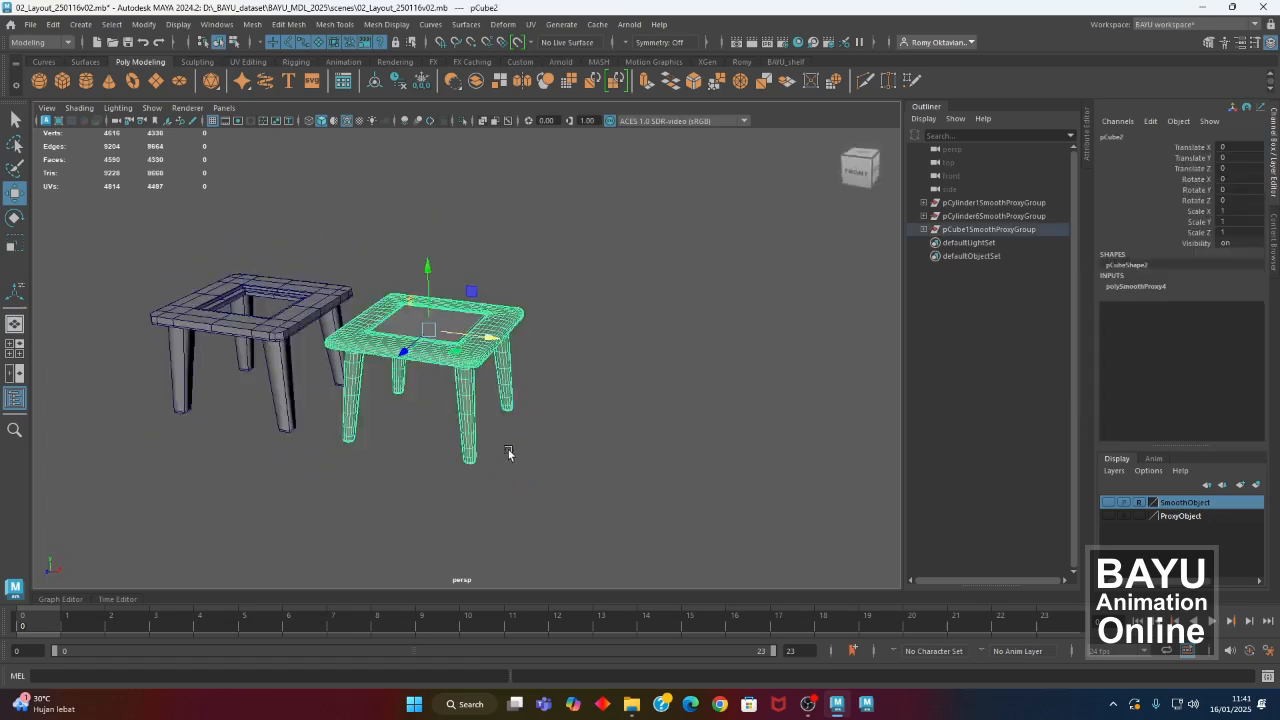
{"action": "key", "text": "space"}
{"action": "key", "text": "space"}
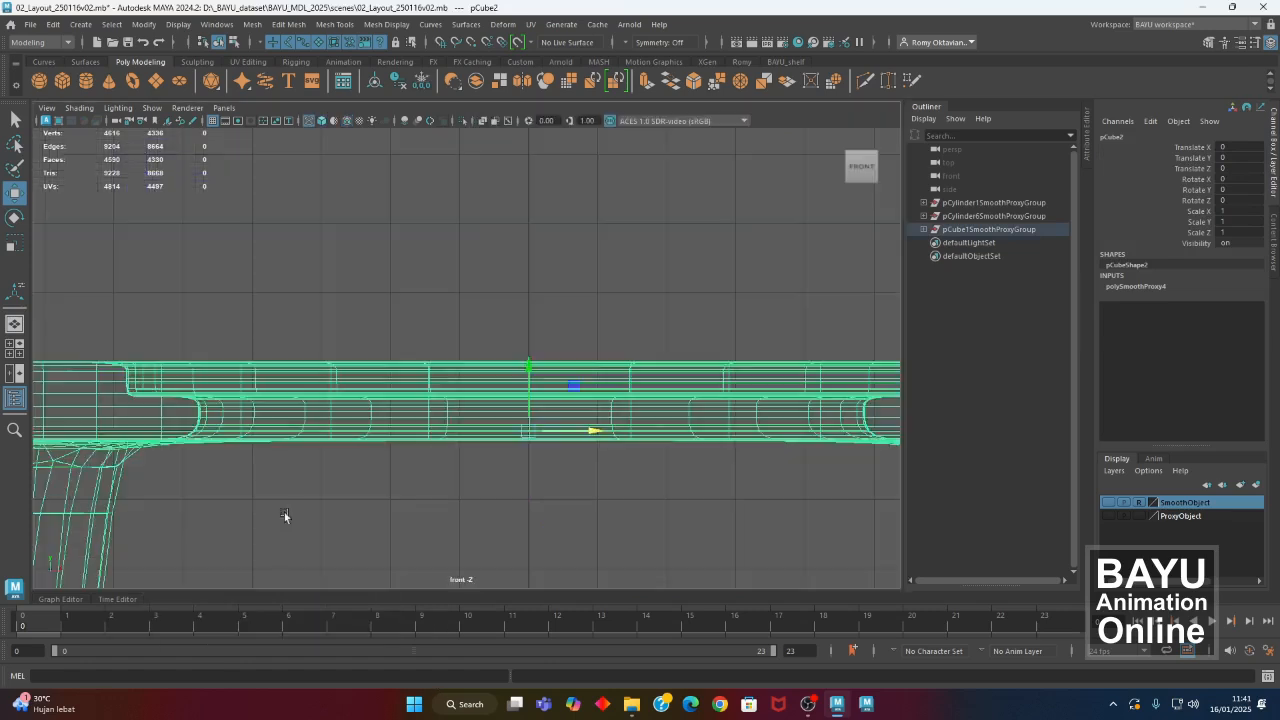
{"action": "scroll", "coordinate": [495, 486], "scroll_direction": "down", "scroll_amount": 5}
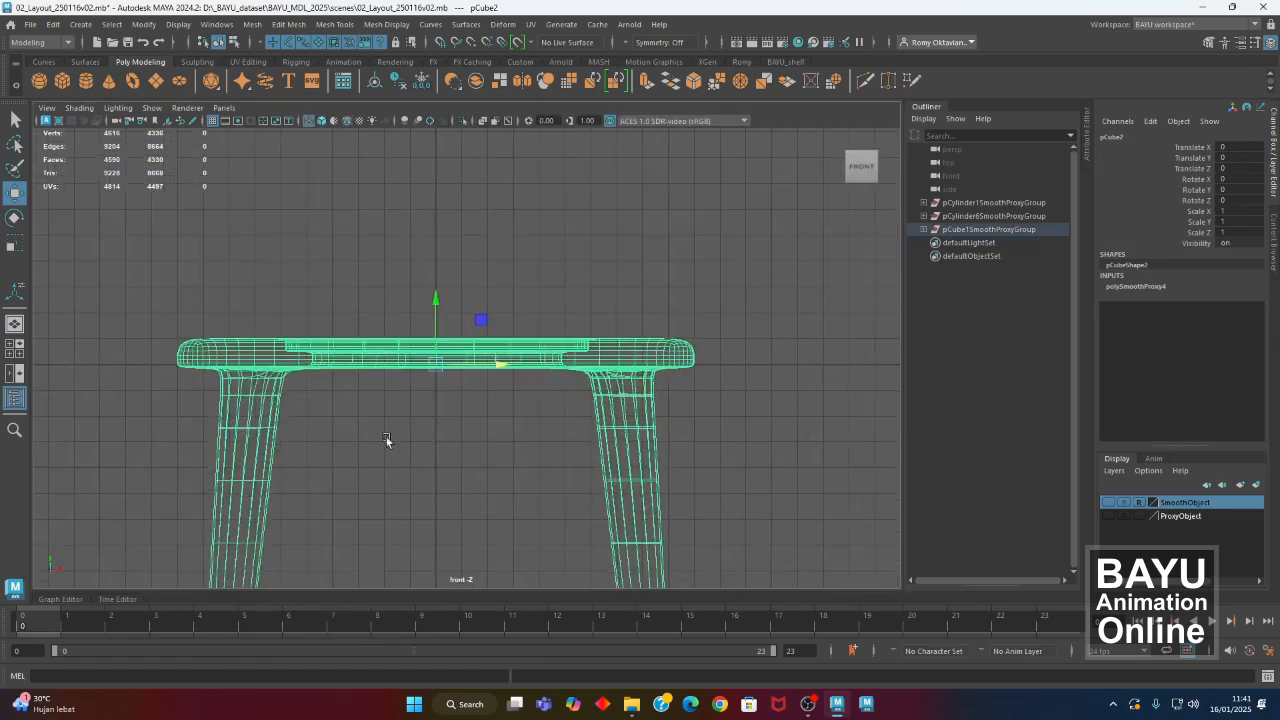
{"action": "left_click_drag", "start_coordinate": [437, 340], "coordinate": [446, 163]}
{"action": "scroll", "coordinate": [469, 432], "scroll_direction": "down", "scroll_amount": 3}
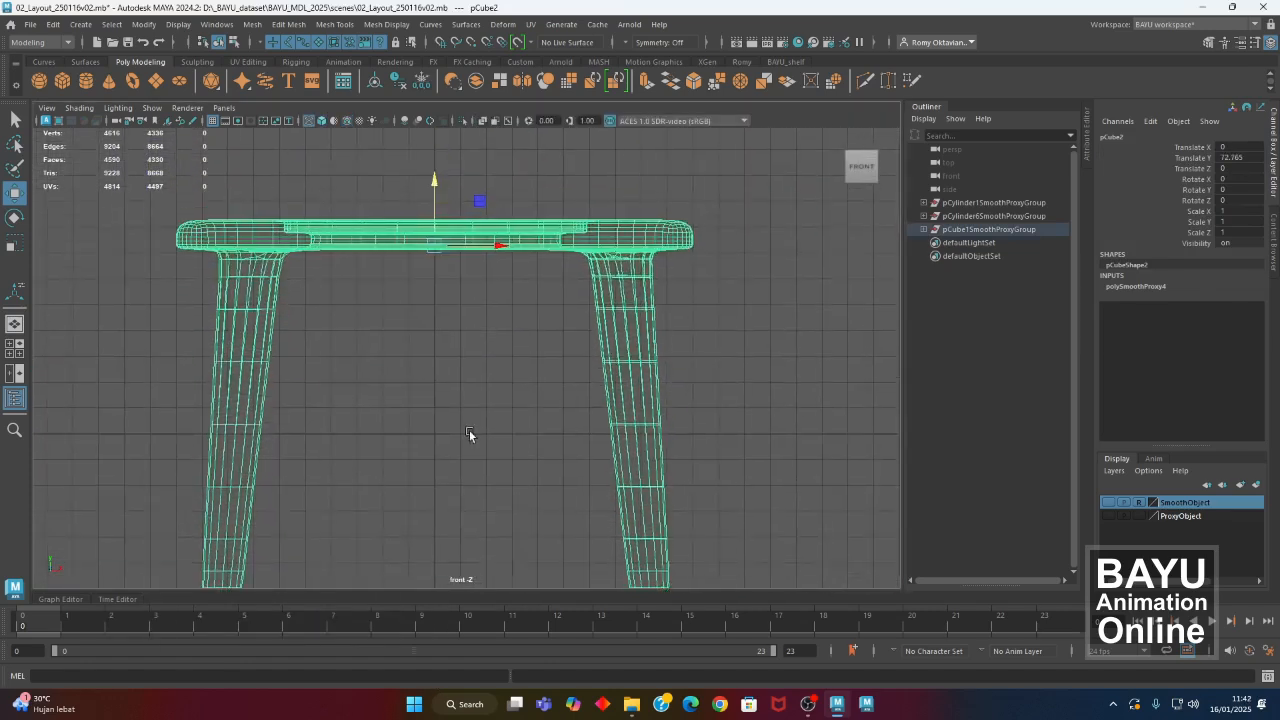
{"action": "left_click_drag", "start_coordinate": [441, 235], "coordinate": [449, 98]}
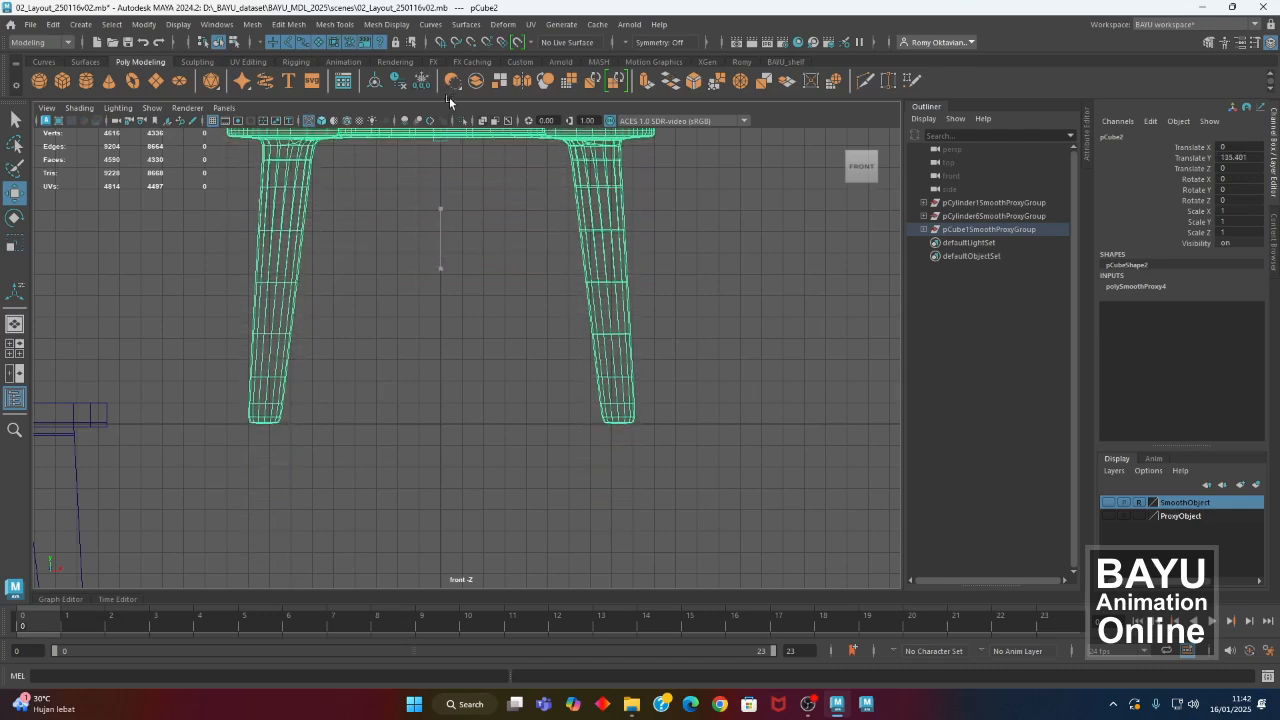
{"action": "key", "text": "space"}
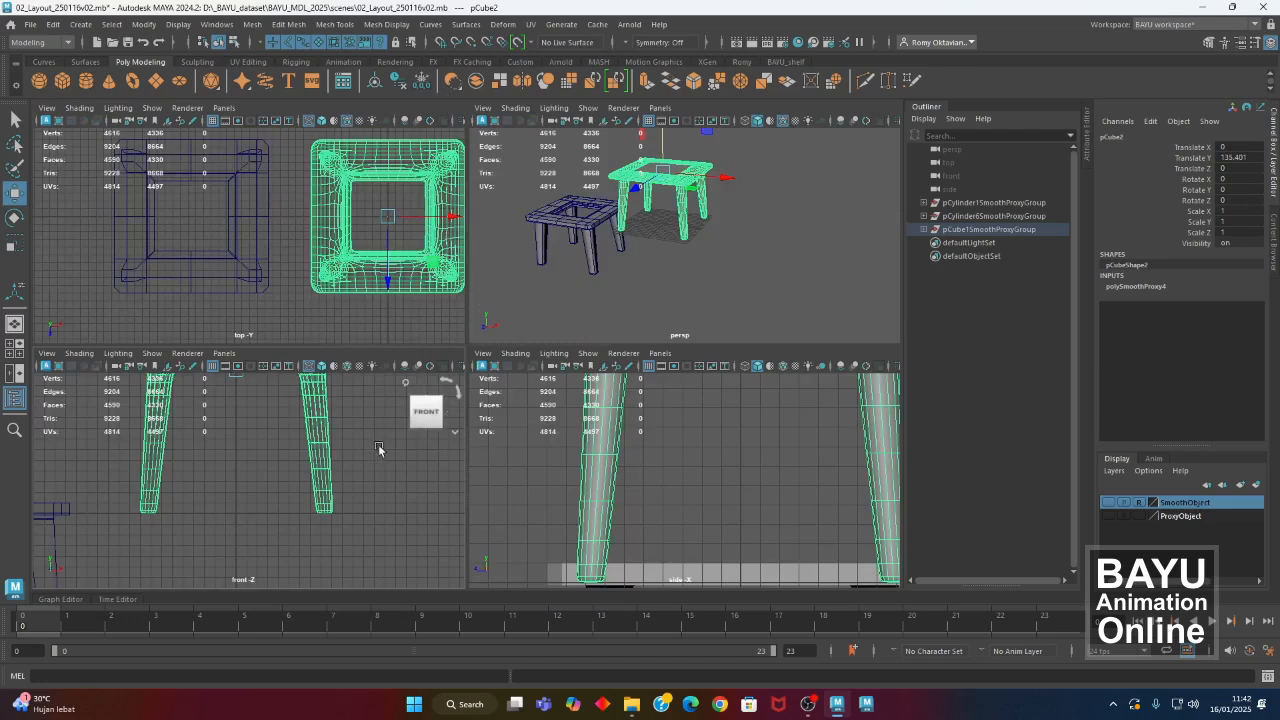
{"action": "key", "text": "space"}
{"action": "scroll", "coordinate": [582, 434], "scroll_direction": "down", "scroll_amount": 3}
{"action": "middle_click_drag", "start_coordinate": [356, 363], "coordinate": [346, 493], "text": "alt"}
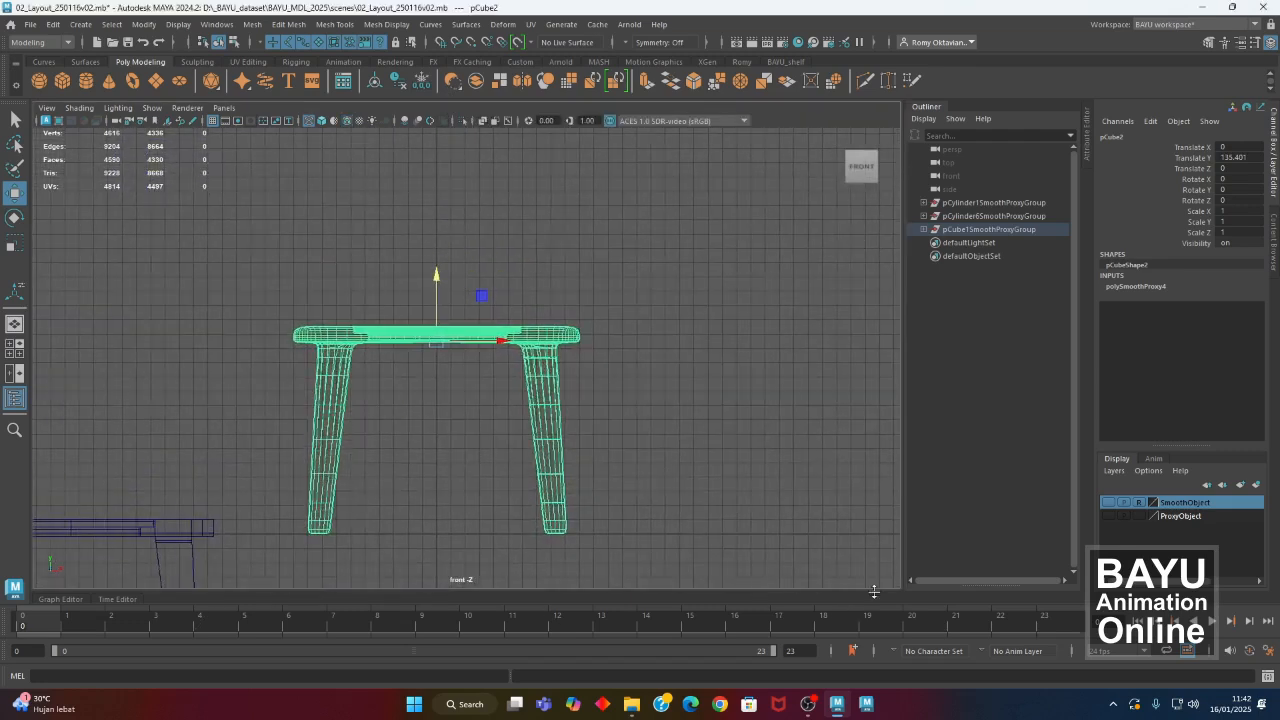
Show the SmoothObject layer, select the teapot and cups, and raise them until their bases rest on the smoothed tabletop.
{"action": "left_click", "coordinate": [1107, 503]}
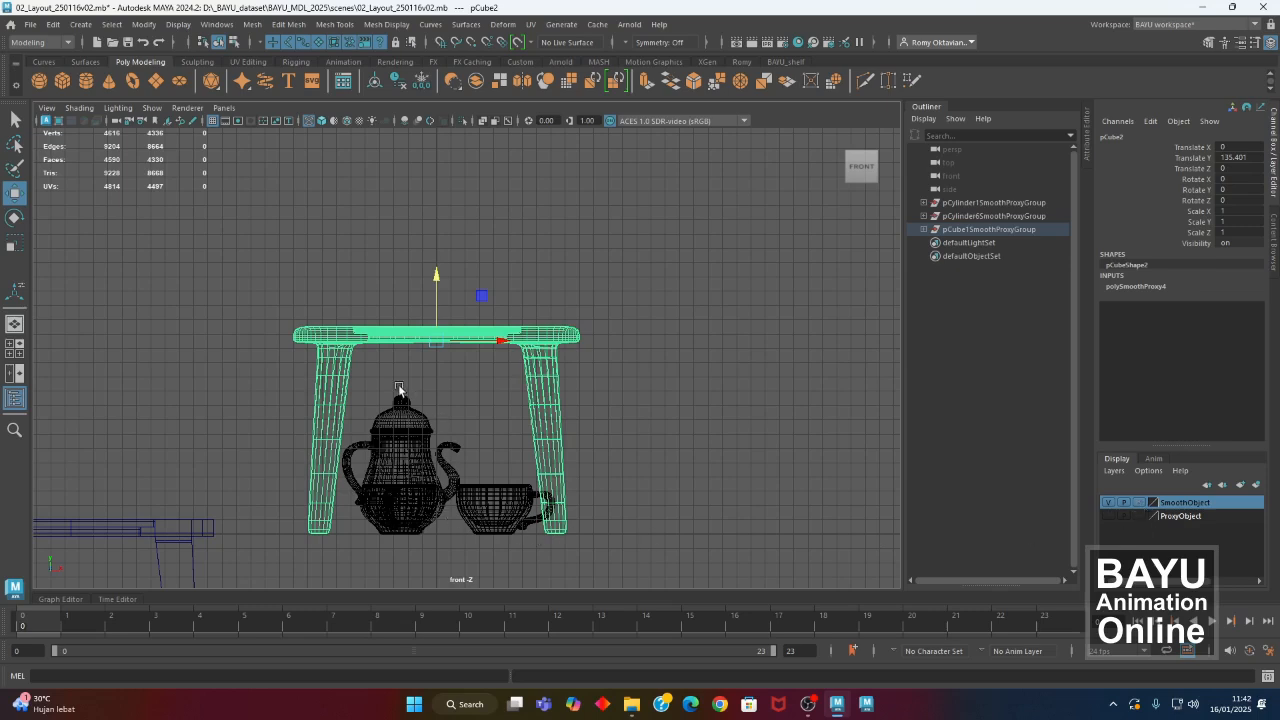
{"action": "left_click_drag", "start_coordinate": [362, 474], "coordinate": [518, 556]}
{"action": "left_click_drag", "start_coordinate": [401, 461], "coordinate": [430, 328]}
{"action": "right_click_drag", "start_coordinate": [328, 352], "coordinate": [826, 397], "text": "alt"}
{"action": "middle_click_drag", "start_coordinate": [363, 337], "coordinate": [597, 517], "text": "alt"}
{"action": "right_click_drag", "start_coordinate": [597, 517], "coordinate": [369, 432], "text": "alt"}
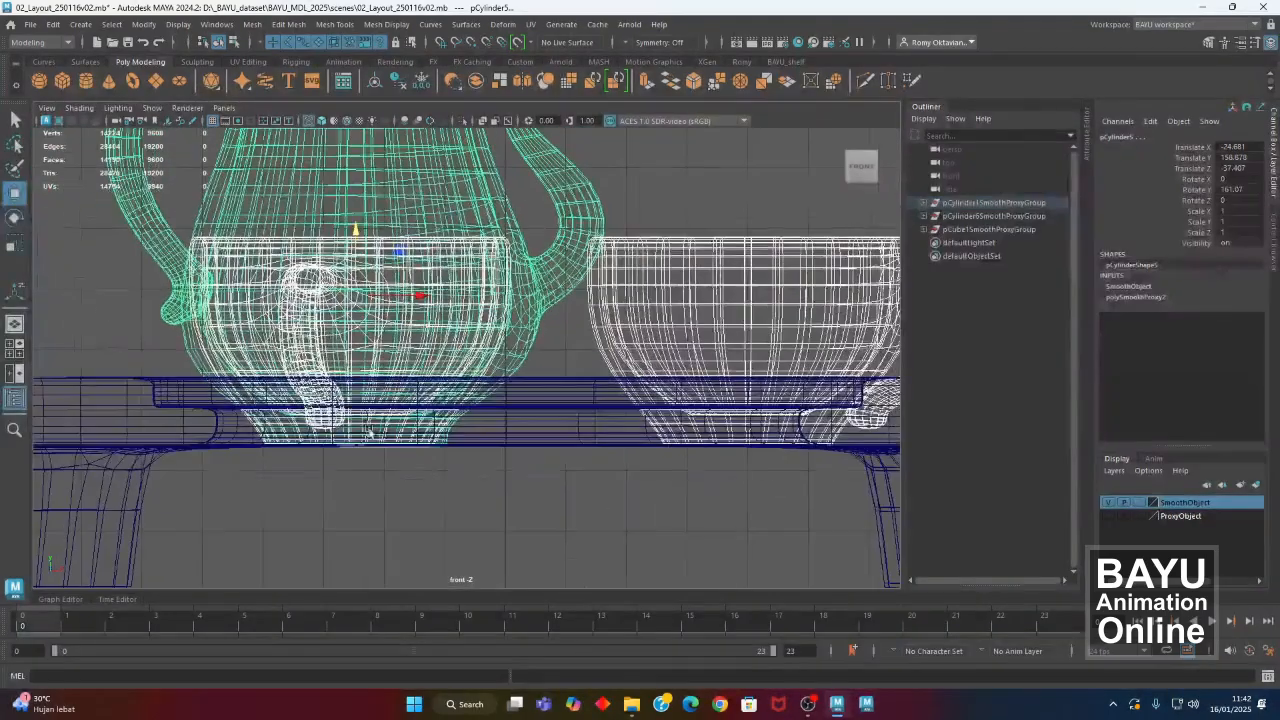
{"action": "left_click_drag", "start_coordinate": [358, 260], "coordinate": [368, 190]}
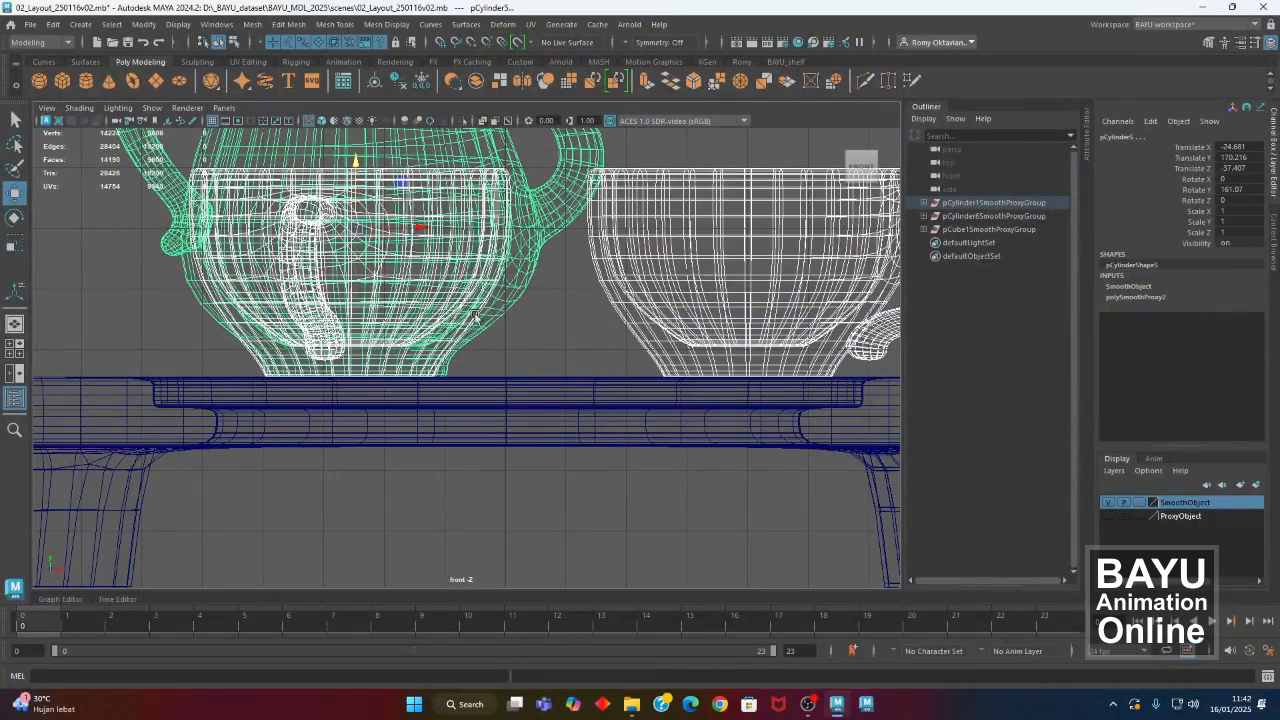
Select the low-poly proxy table in perspective and make the ProxyObject layer visible.
{"action": "key", "text": "space"}
{"action": "key", "text": "space"}
{"action": "middle_click_drag", "start_coordinate": [459, 409], "coordinate": [536, 506], "text": "alt"}
{"action": "left_click_drag", "start_coordinate": [600, 480], "coordinate": [486, 484], "text": "alt"}
{"action": "middle_click_drag", "start_coordinate": [486, 484], "coordinate": [531, 436], "text": "alt"}
{"action": "left_click_drag", "start_coordinate": [264, 360], "coordinate": [394, 497]}
{"action": "right_click_drag", "start_coordinate": [578, 474], "coordinate": [317, 449], "text": "alt"}
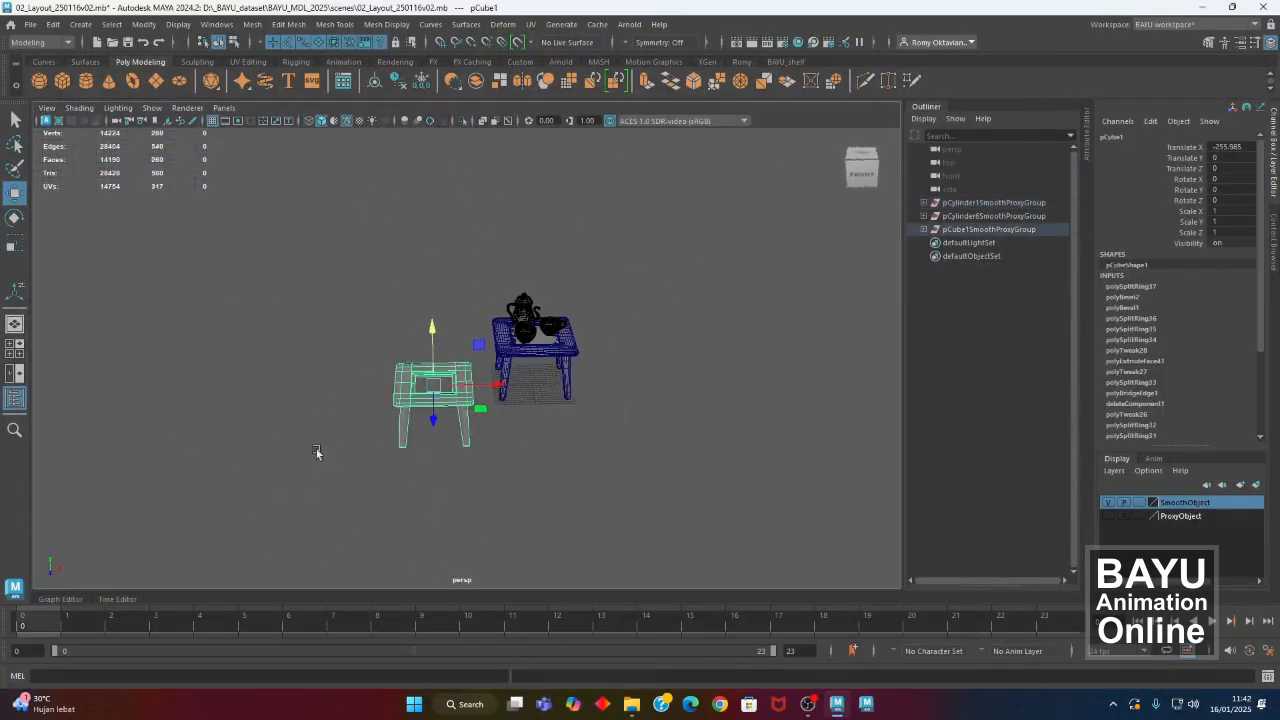
{"action": "left_click", "coordinate": [1108, 516]}
{"action": "middle_click_drag", "start_coordinate": [453, 461], "coordinate": [481, 484], "text": "alt"}
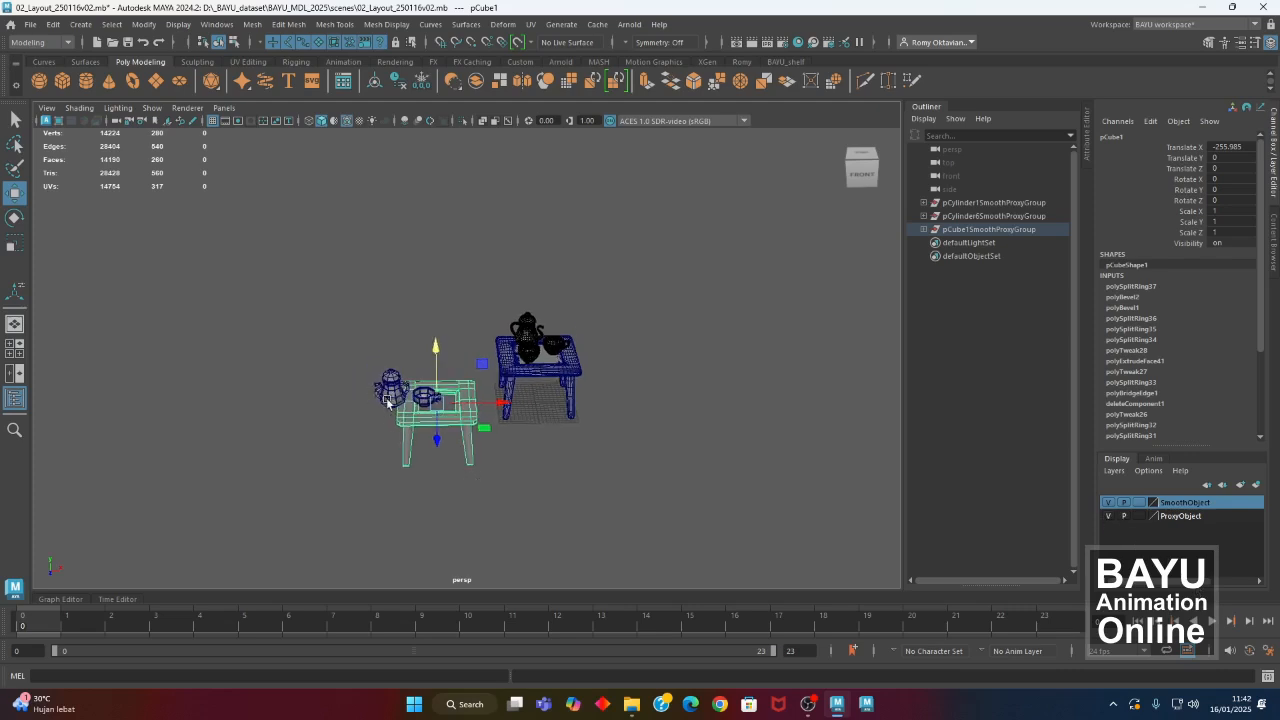
{"action": "left_click", "coordinate": [388, 402], "text": "shift"}
{"action": "left_click", "coordinate": [416, 402], "text": "shift"}
{"action": "left_click_drag", "start_coordinate": [485, 397], "coordinate": [204, 398]}
{"action": "key", "text": "ctrl+z"}
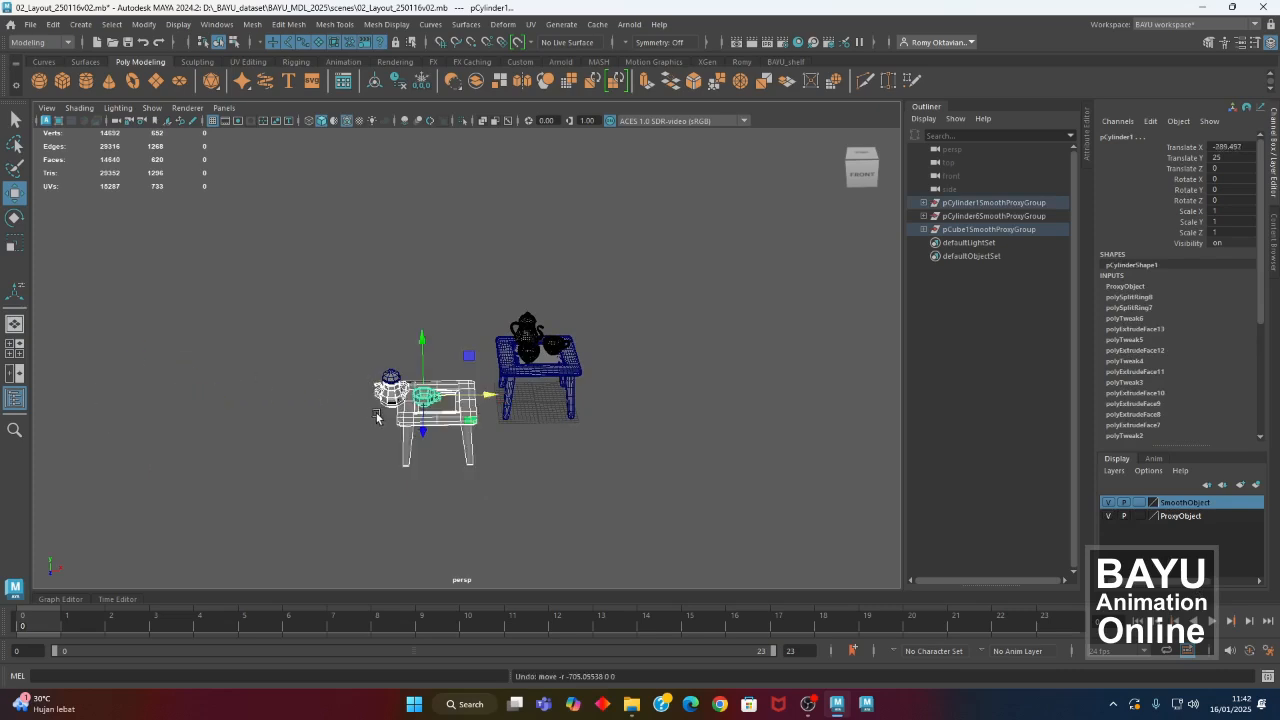
{"action": "left_click", "coordinate": [386, 478]}
Select the proxy teapot lid, teapot, cup and table together and move them along X away from the smoothed set.
{"action": "left_click", "coordinate": [391, 378]}
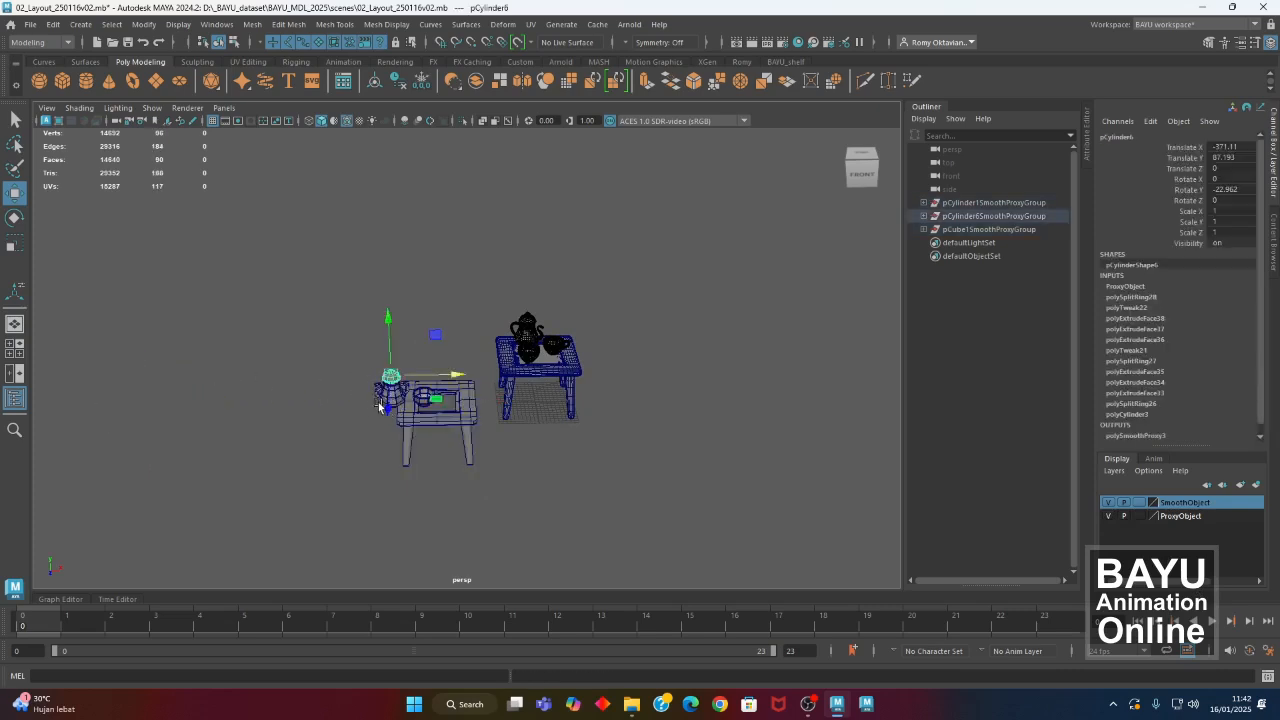
{"action": "key", "text": "q"}
{"action": "left_click", "coordinate": [386, 393], "text": "shift"}
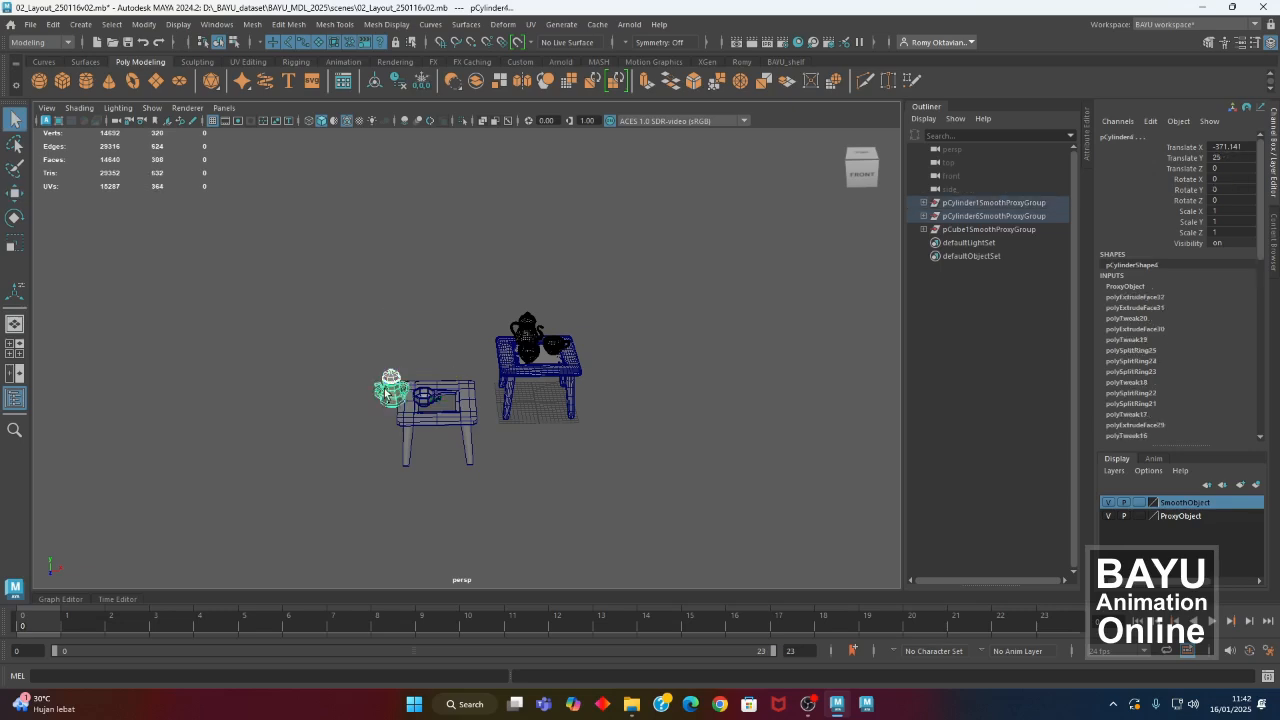
{"action": "left_click", "coordinate": [466, 416]}
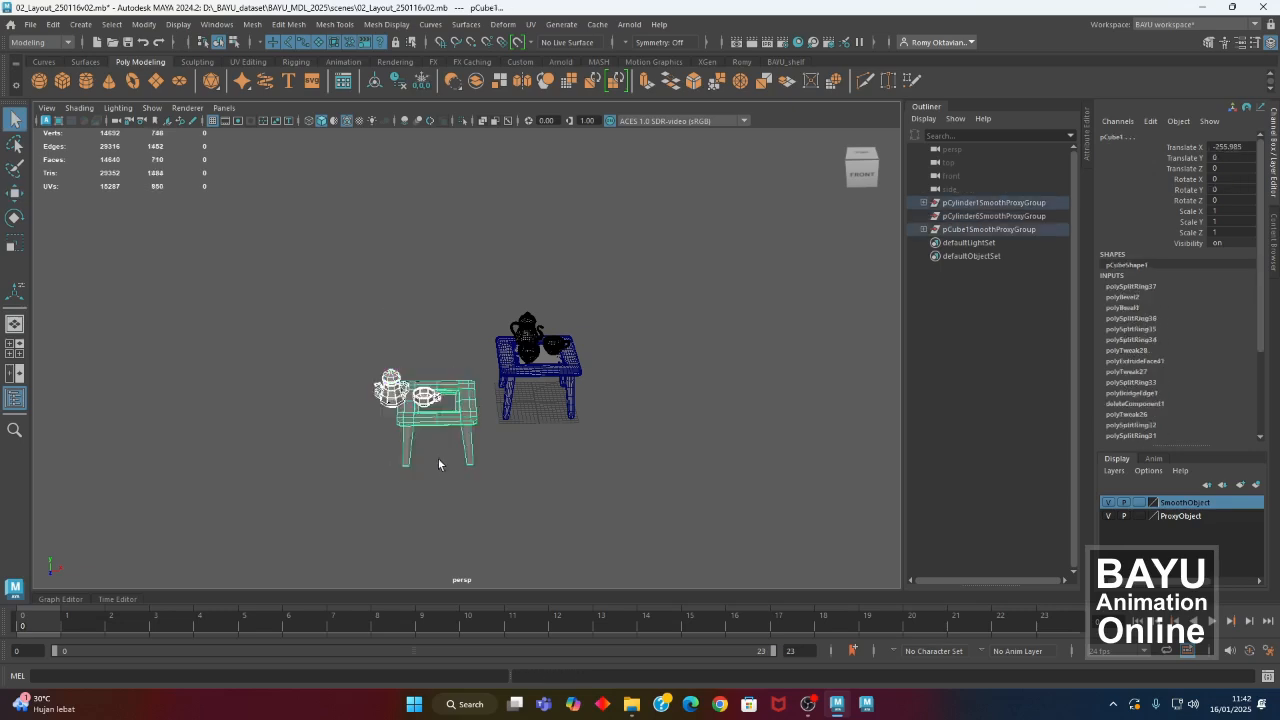
{"action": "key", "text": "w"}
{"action": "left_click_drag", "start_coordinate": [498, 404], "coordinate": [222, 405]}
Change the smoothed table's wireframe color to black and deselect it.
{"action": "left_click_drag", "start_coordinate": [565, 422], "coordinate": [506, 432], "text": "alt"}
{"action": "left_click", "coordinate": [505, 430]}
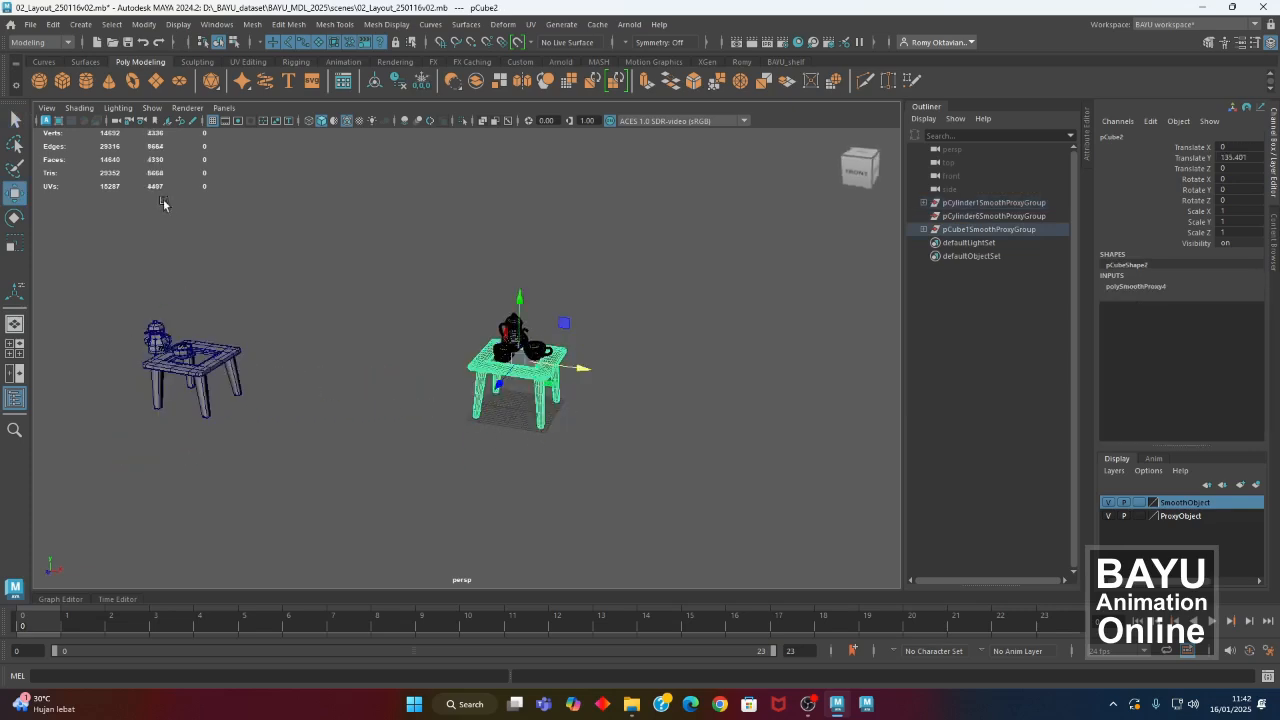
{"action": "left_click", "coordinate": [178, 24]}
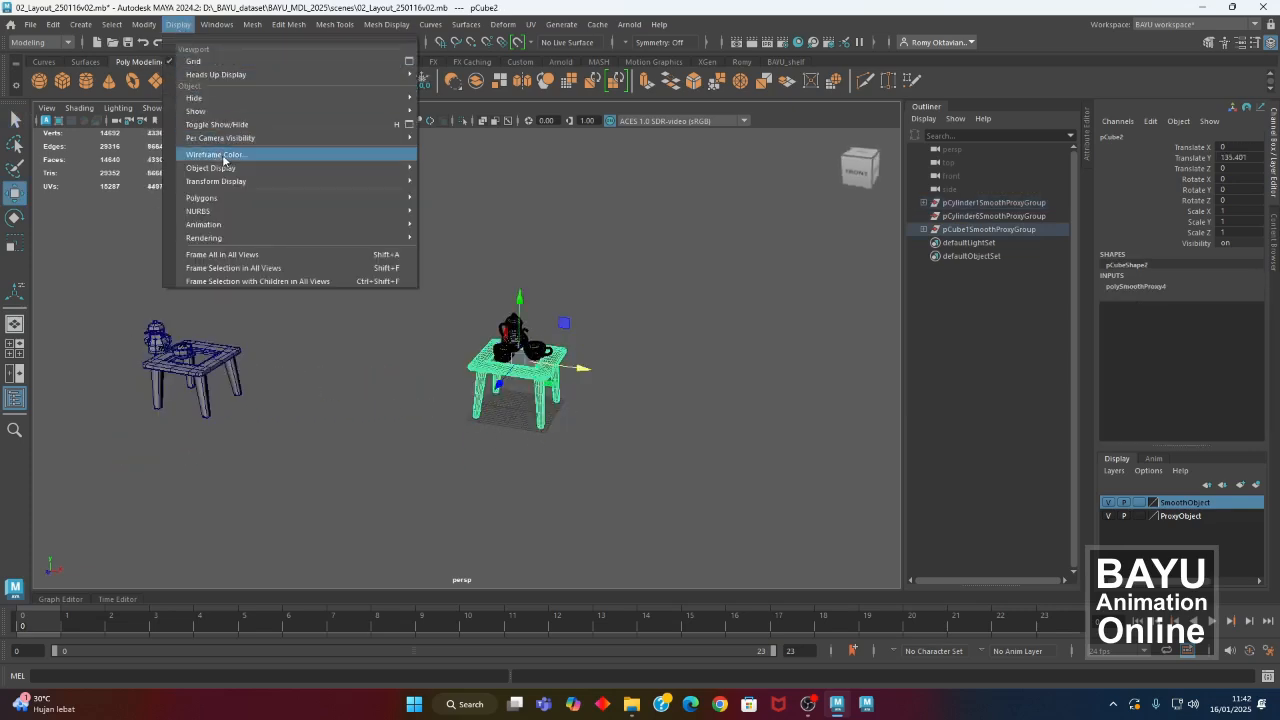
{"action": "left_click", "coordinate": [226, 154]}
{"action": "left_click", "coordinate": [72, 216]}
{"action": "left_click", "coordinate": [188, 216]}
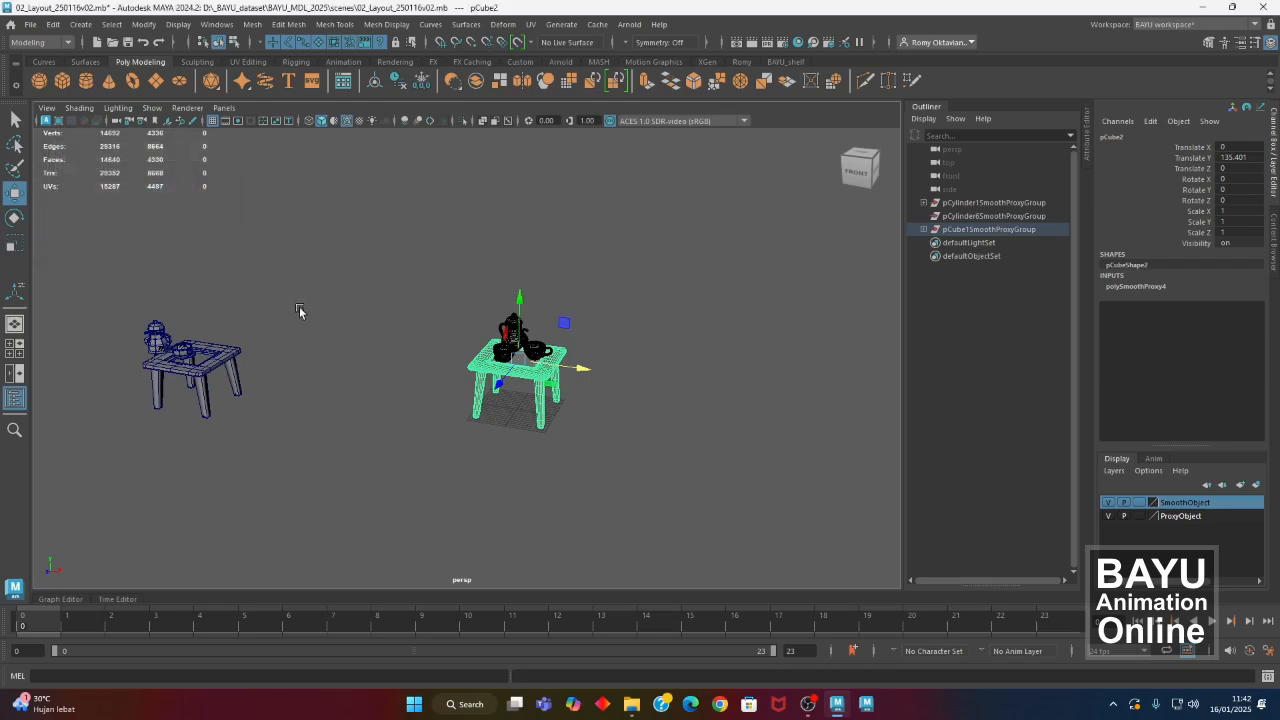
{"action": "left_click", "coordinate": [491, 388]}
Frame the smoothed table in the view, deselect it, and examine the table with the teapot and cups.
{"action": "left_click", "coordinate": [473, 368]}
{"action": "key", "text": "f"}
{"action": "left_click_drag", "start_coordinate": [434, 386], "coordinate": [464, 475], "text": "alt"}
{"action": "left_click", "coordinate": [432, 476]}
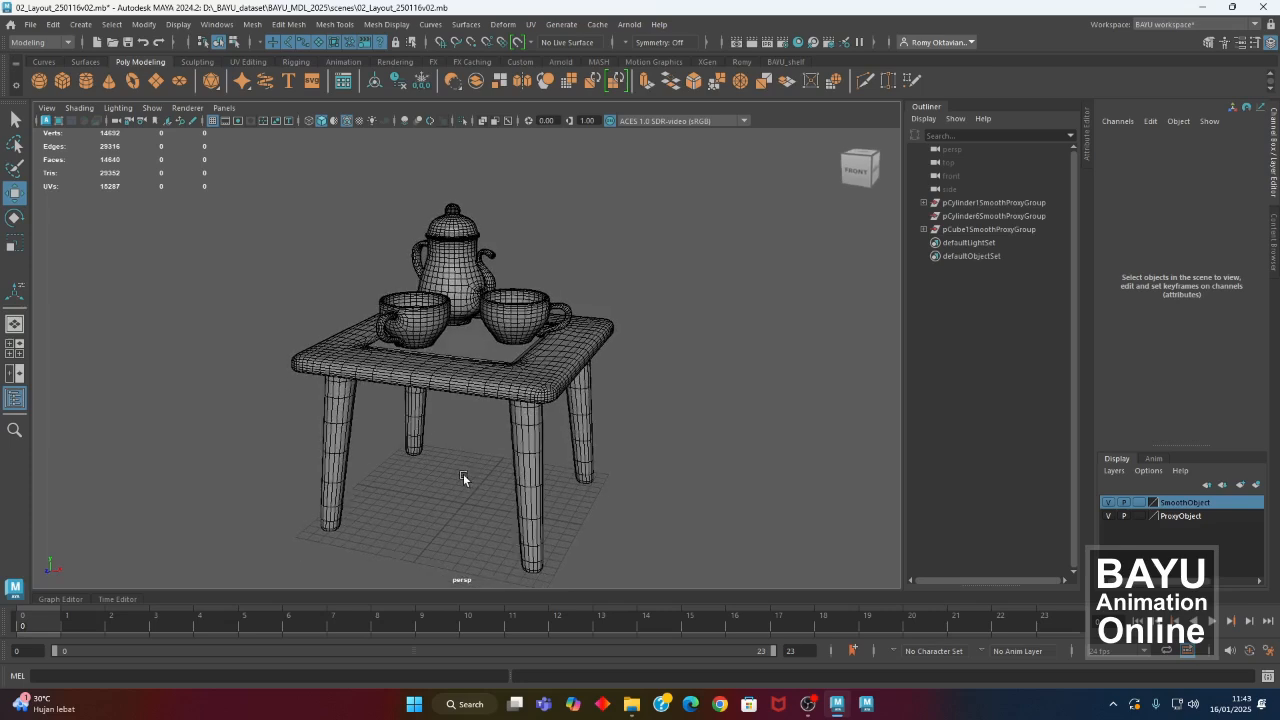
{"action": "left_click_drag", "start_coordinate": [454, 487], "coordinate": [460, 466], "text": "alt"}
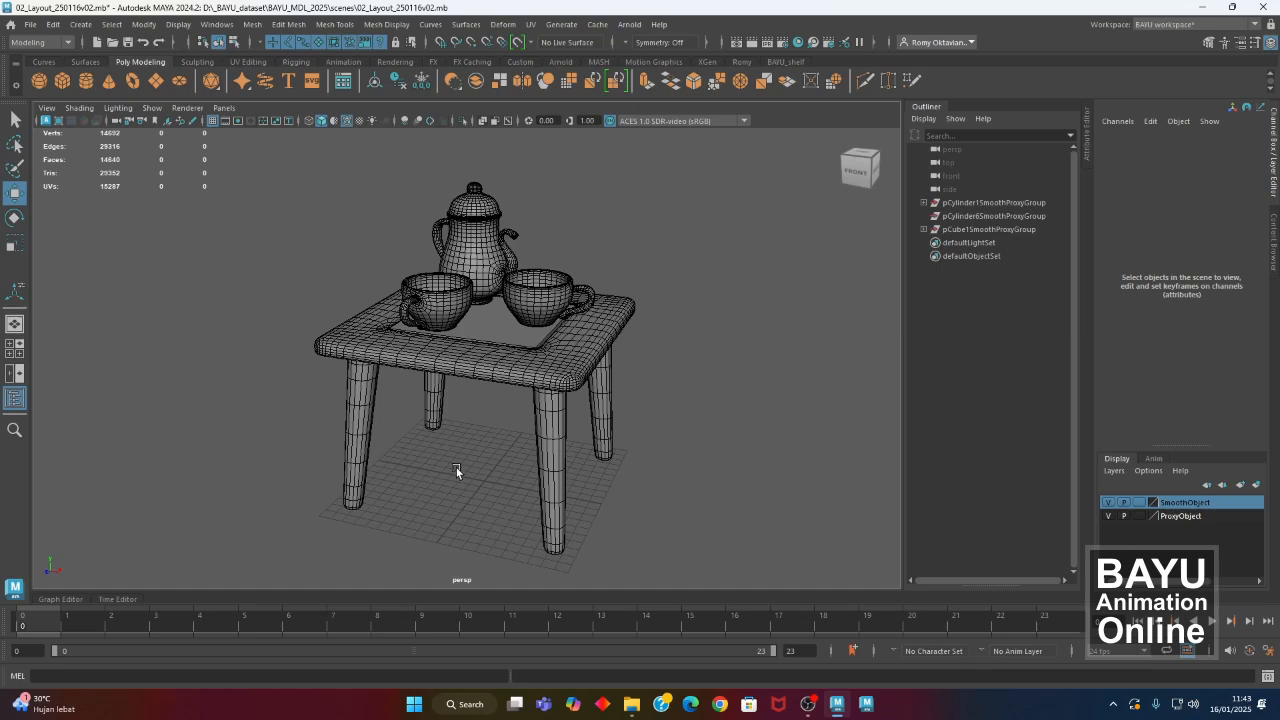
Select the smoothed table and open the Hypershade.
{"action": "left_click_drag", "start_coordinate": [323, 427], "coordinate": [459, 463]}
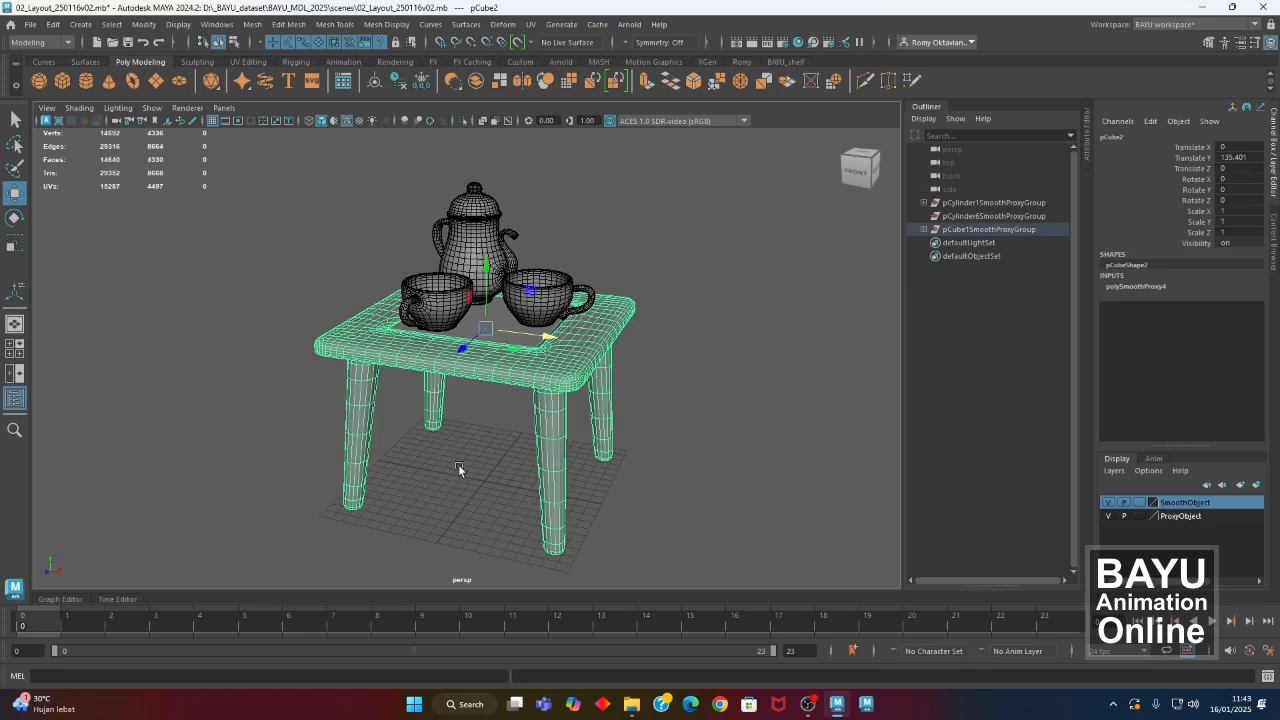
{"action": "left_click", "coordinate": [217, 24]}
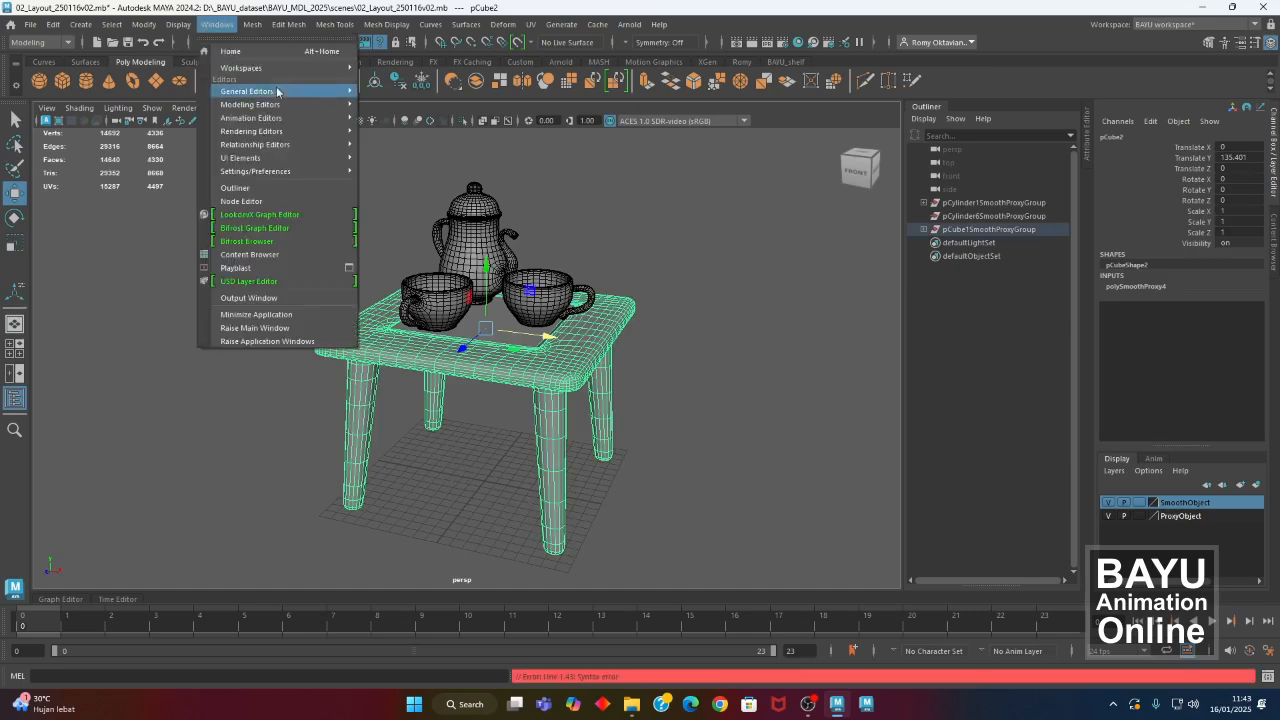
{"action": "mouse_move", "coordinate": [278, 138]}
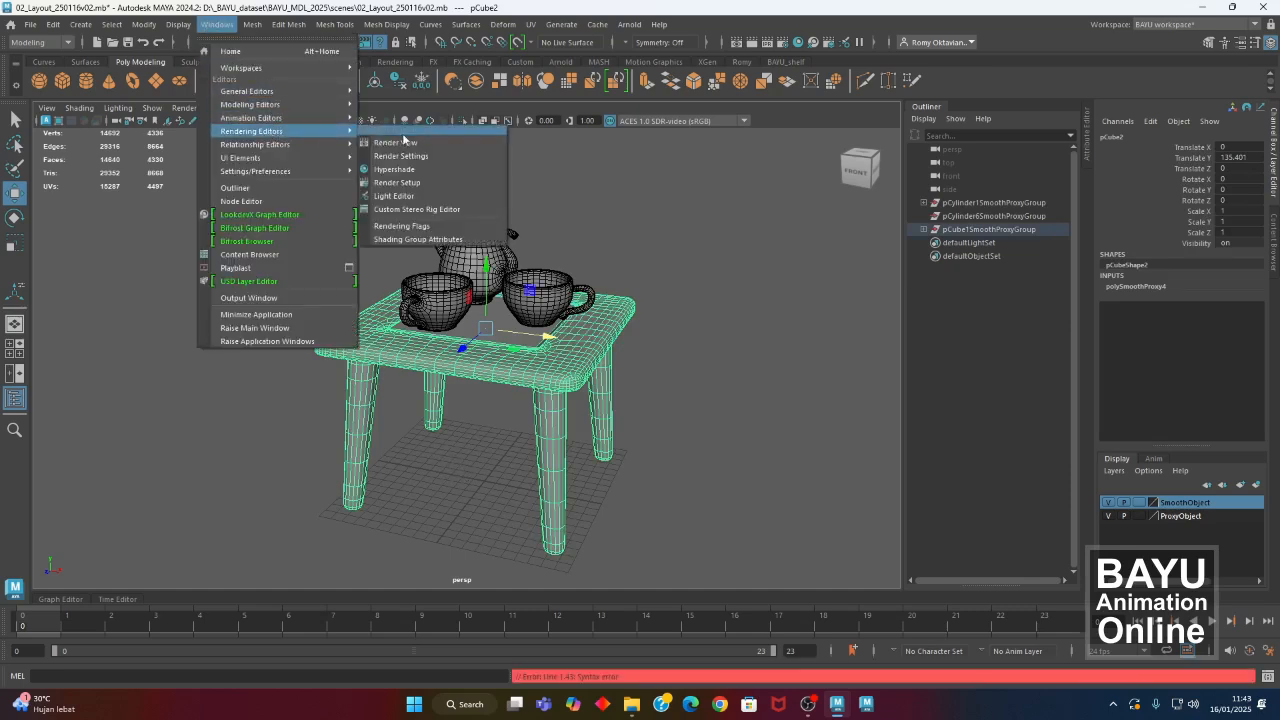
{"action": "left_click", "coordinate": [418, 170]}
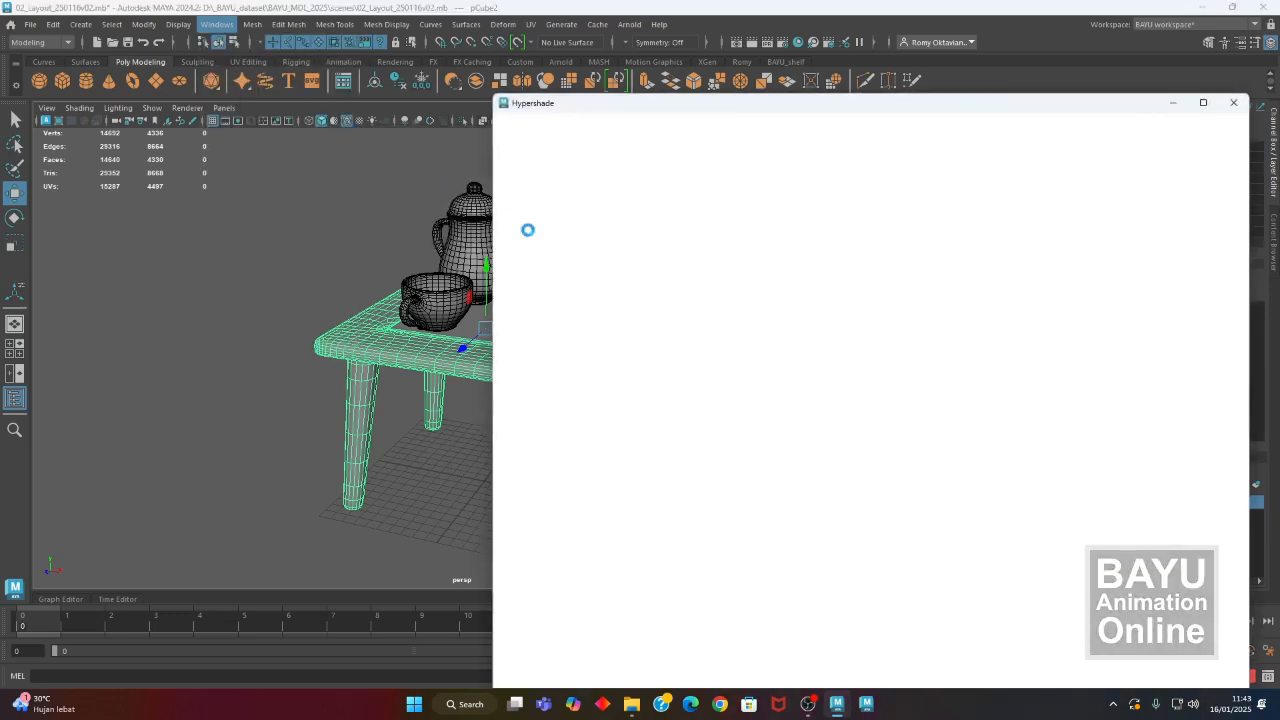
{"action": "left_click_drag", "start_coordinate": [664, 126], "coordinate": [432, 50]}
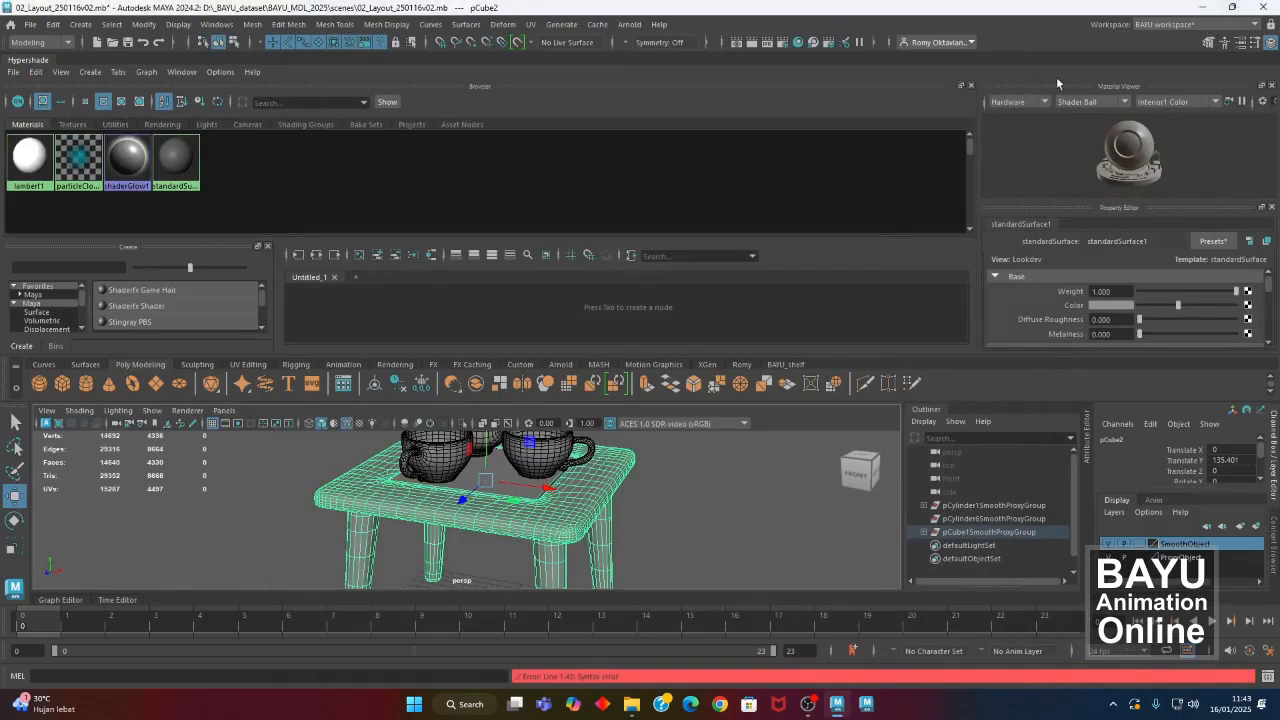
{"action": "double_click", "coordinate": [1140, 24]}
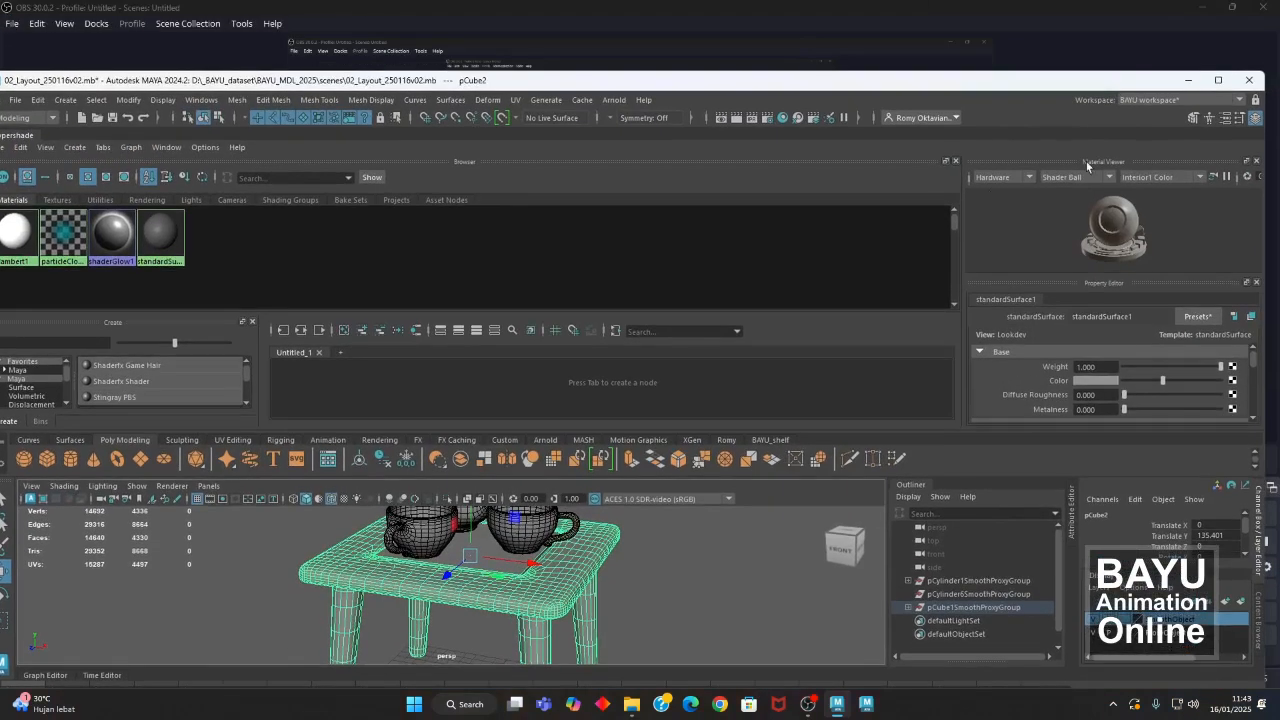
{"action": "left_click_drag", "start_coordinate": [85, 86], "coordinate": [112, 2]}
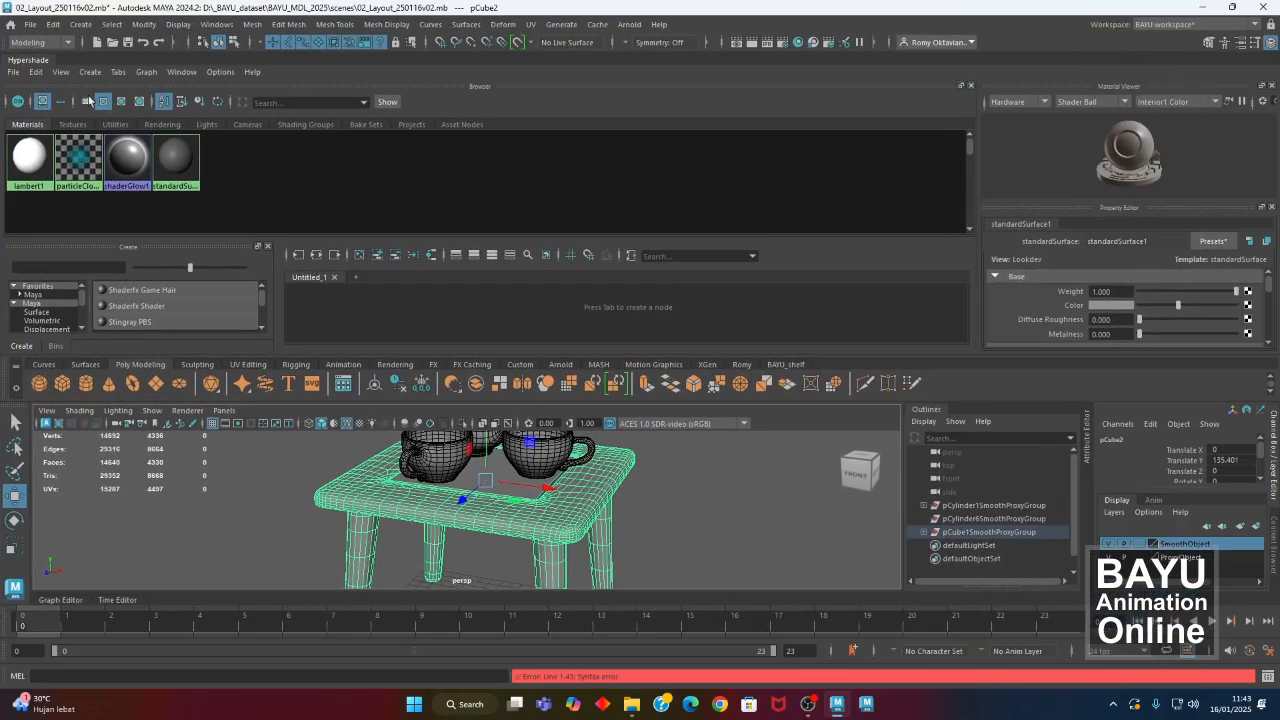
{"action": "left_click_drag", "start_coordinate": [30, 60], "coordinate": [223, 212]}
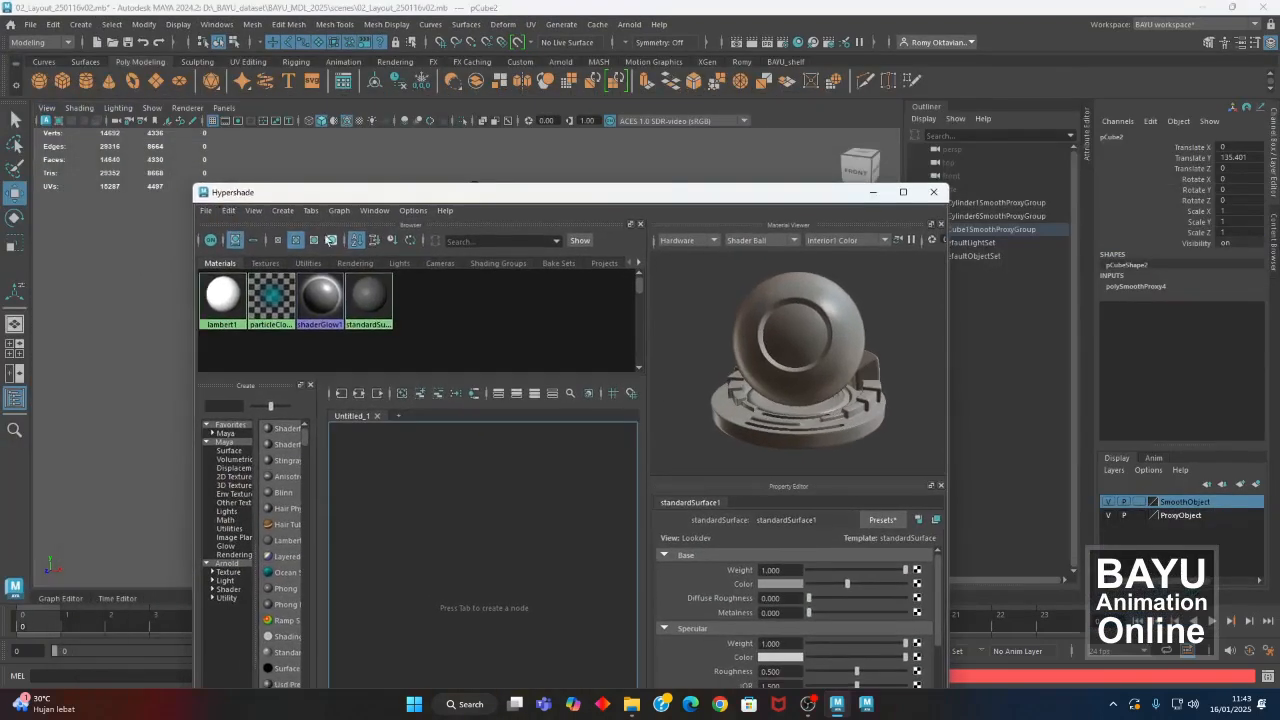
Enlarge the floating Hypershade window over the viewport and widen its Create pane so the material names are readable.
{"action": "left_click_drag", "start_coordinate": [795, 185], "coordinate": [657, 133]}
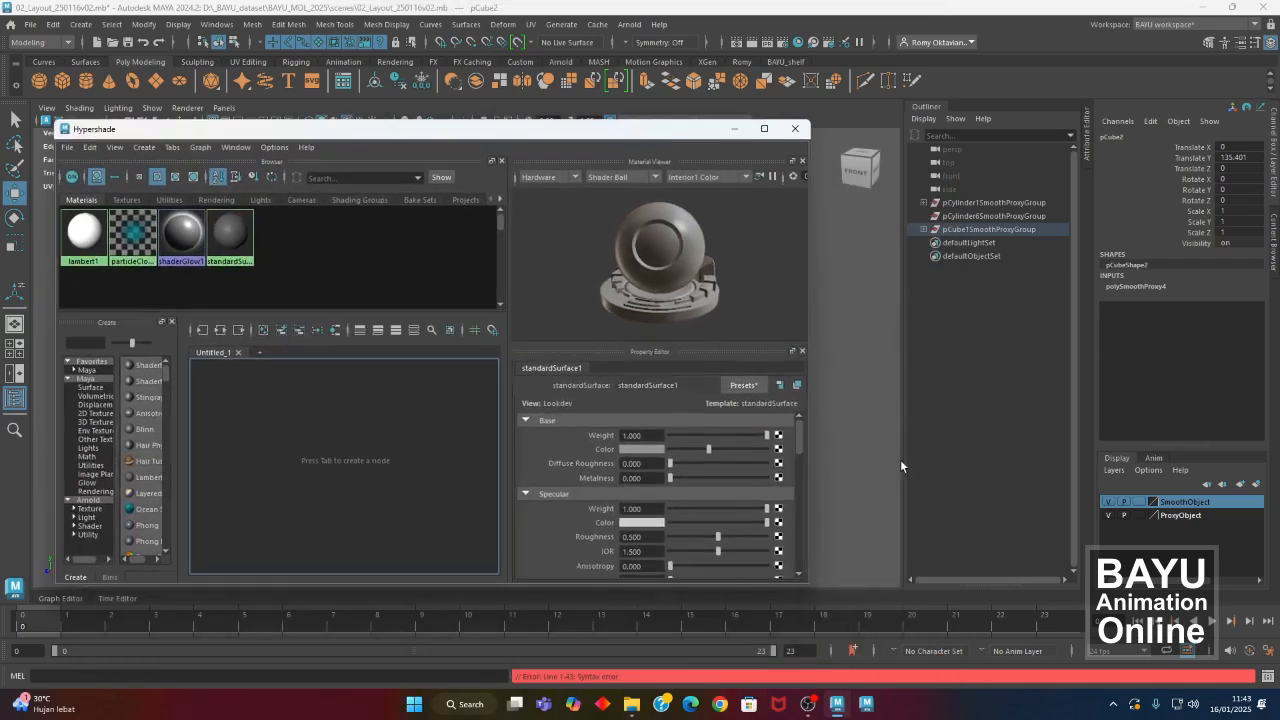
{"action": "left_click_drag", "start_coordinate": [810, 492], "coordinate": [1133, 493]}
{"action": "left_click_drag", "start_coordinate": [669, 587], "coordinate": [663, 657]}
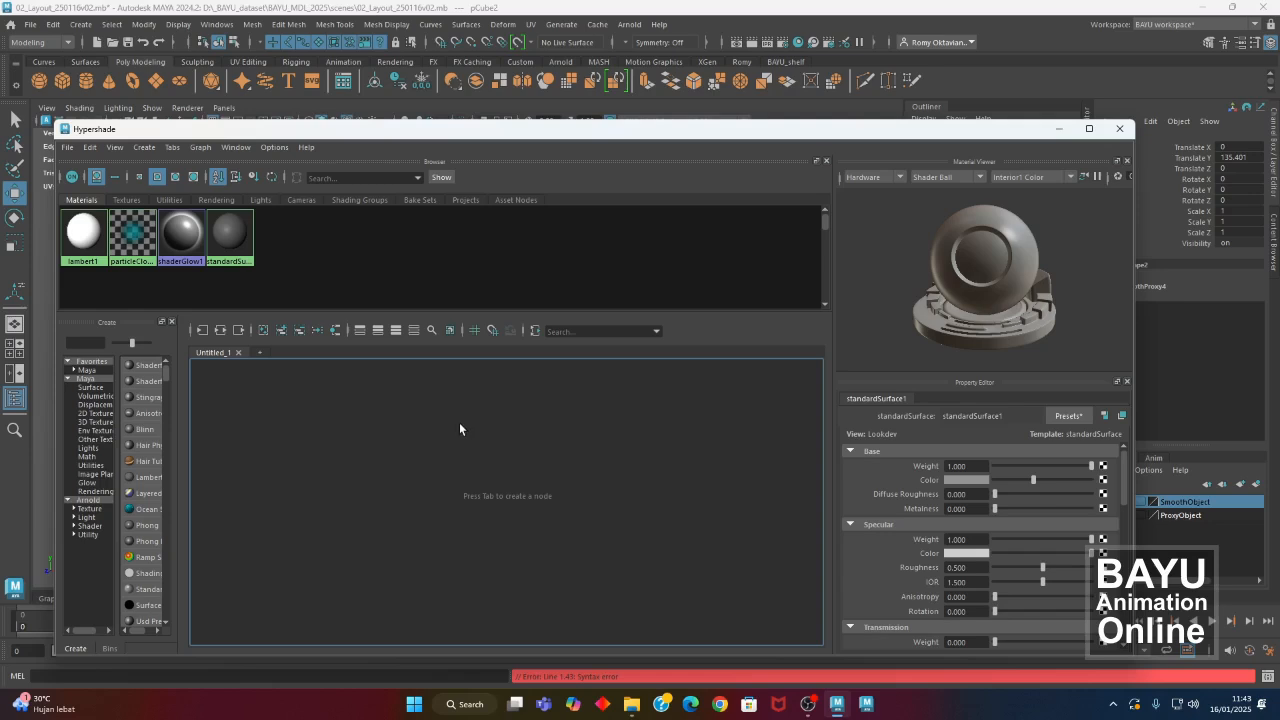
{"action": "left_click_drag", "start_coordinate": [374, 137], "coordinate": [386, 125]}
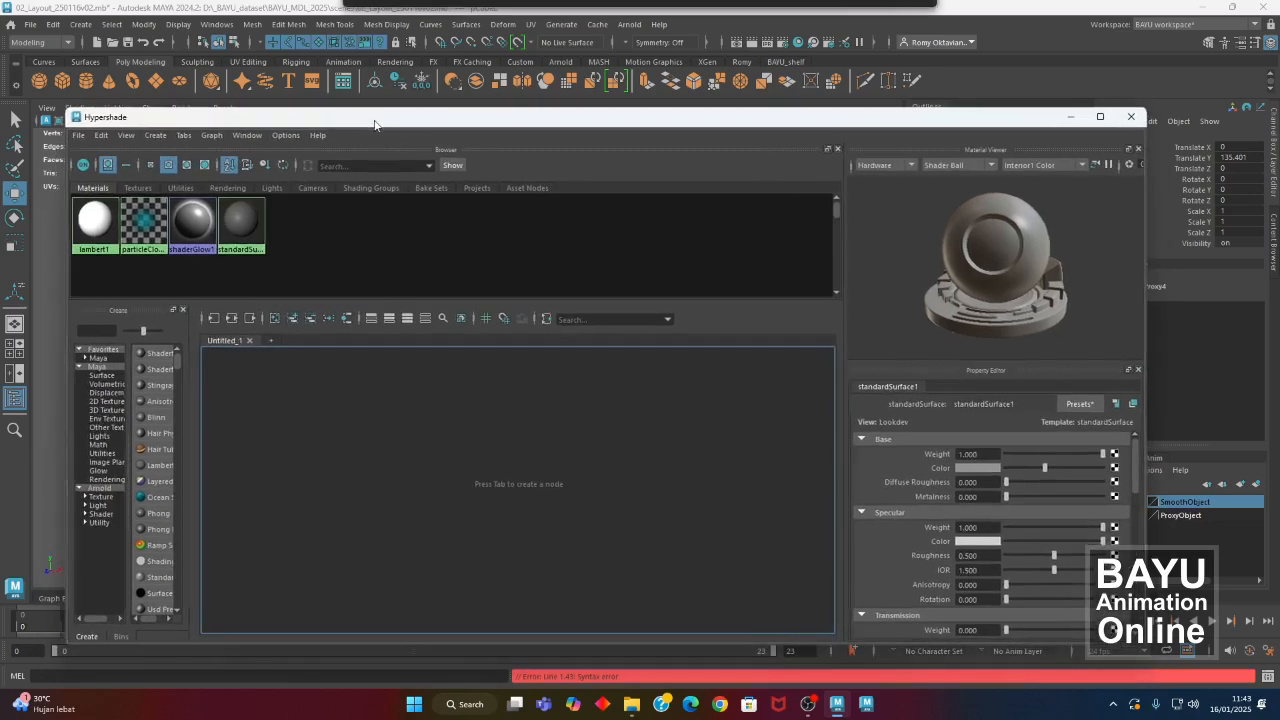
{"action": "left_click_drag", "start_coordinate": [193, 437], "coordinate": [263, 455]}
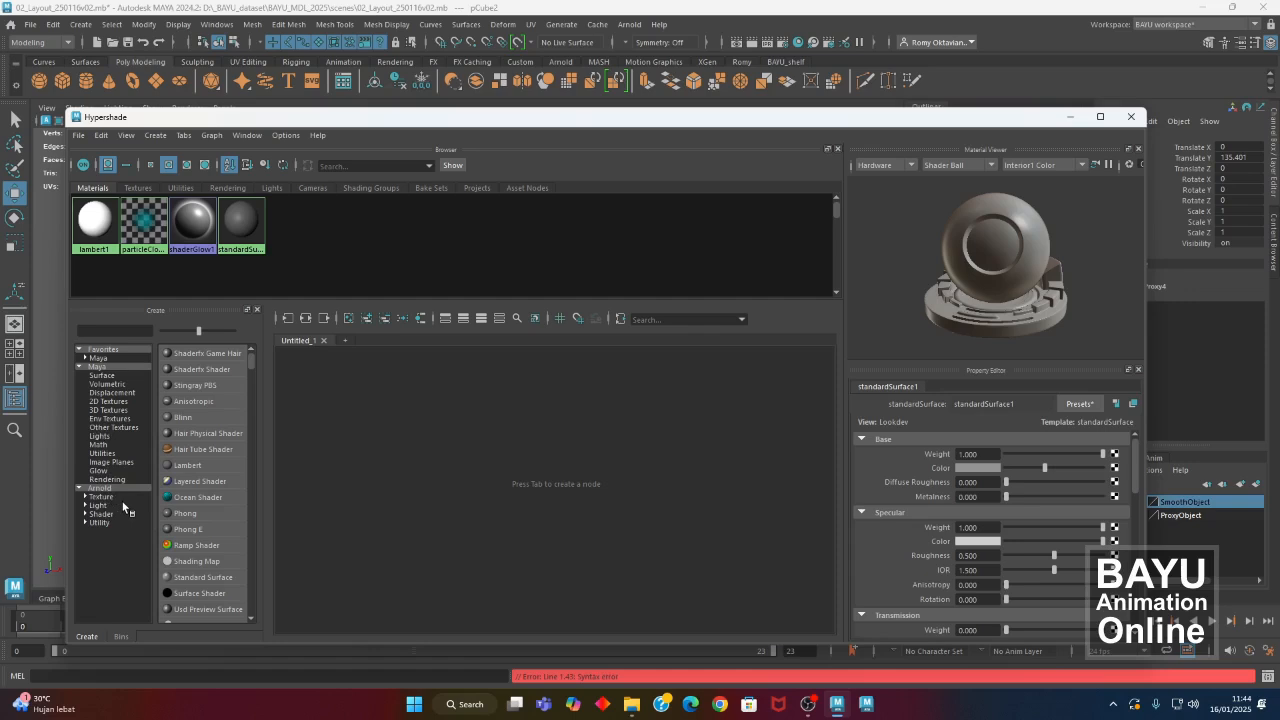
Compare the Maya surface materials with the Arnold shaders and create a Blinn material.
{"action": "left_click", "coordinate": [101, 376]}
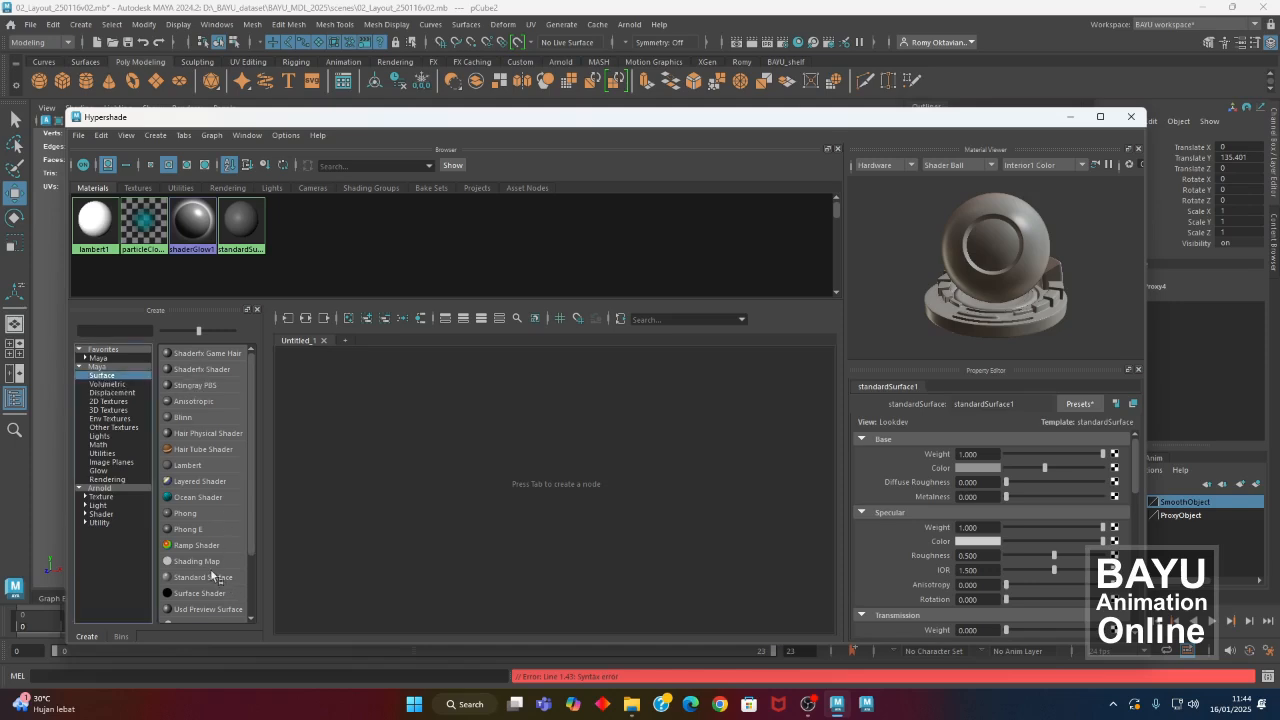
{"action": "left_click", "coordinate": [102, 515]}
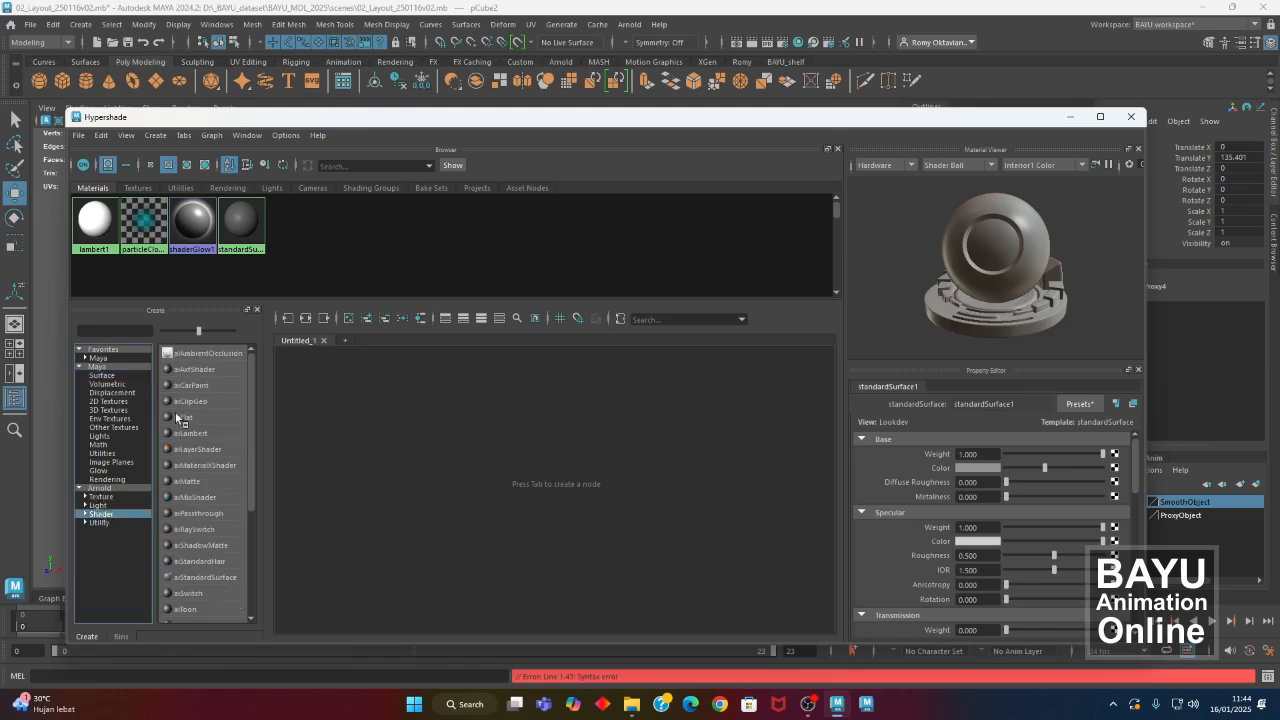
{"action": "left_click", "coordinate": [100, 376]}
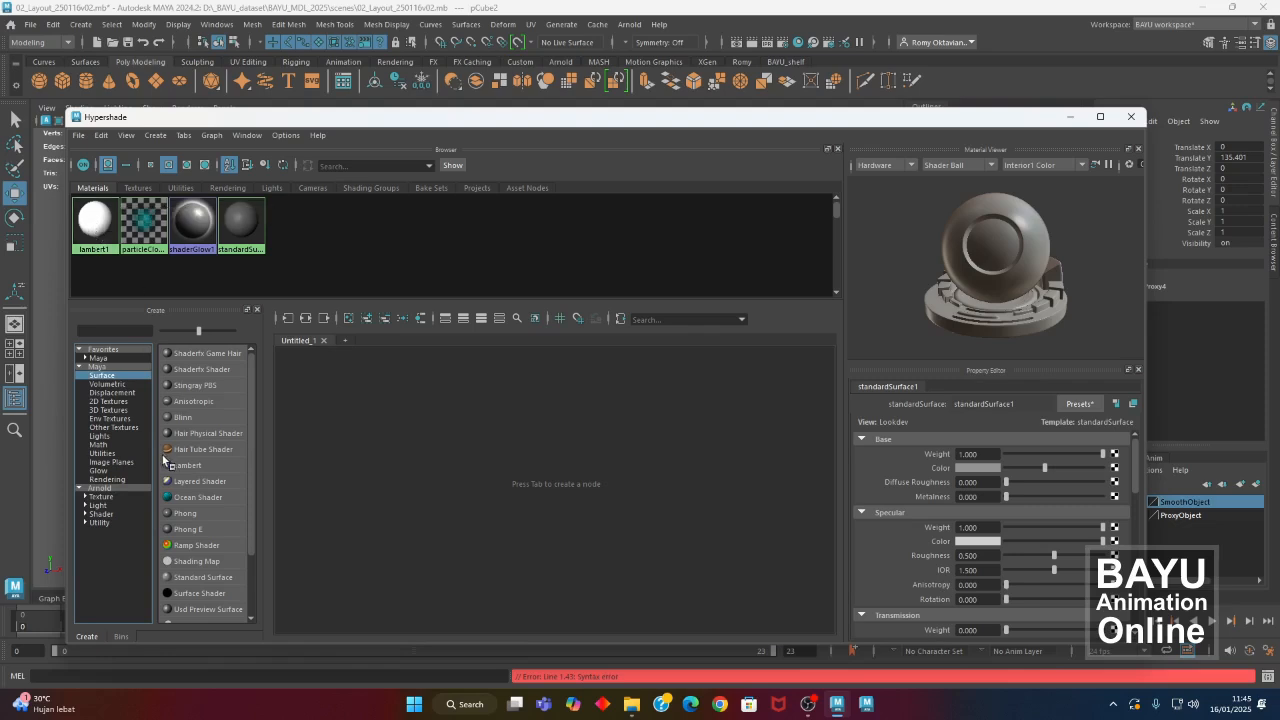
{"action": "left_click", "coordinate": [102, 514]}
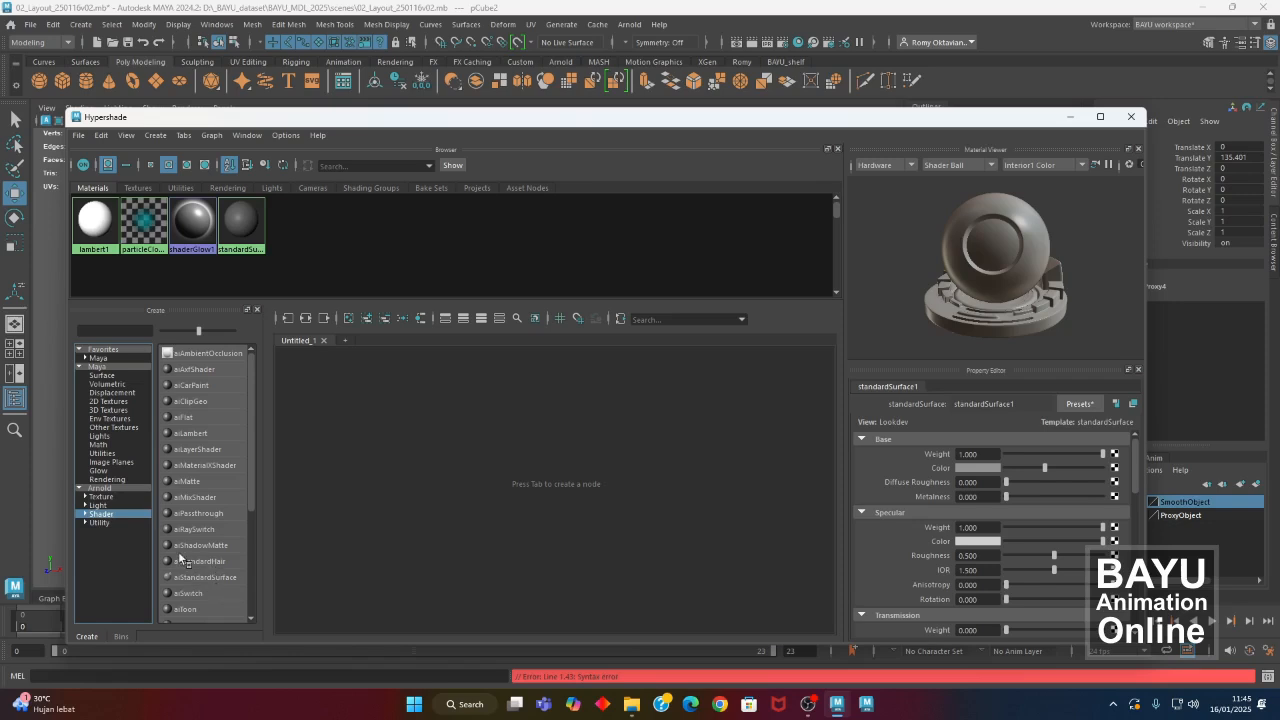
{"action": "left_click", "coordinate": [116, 376]}
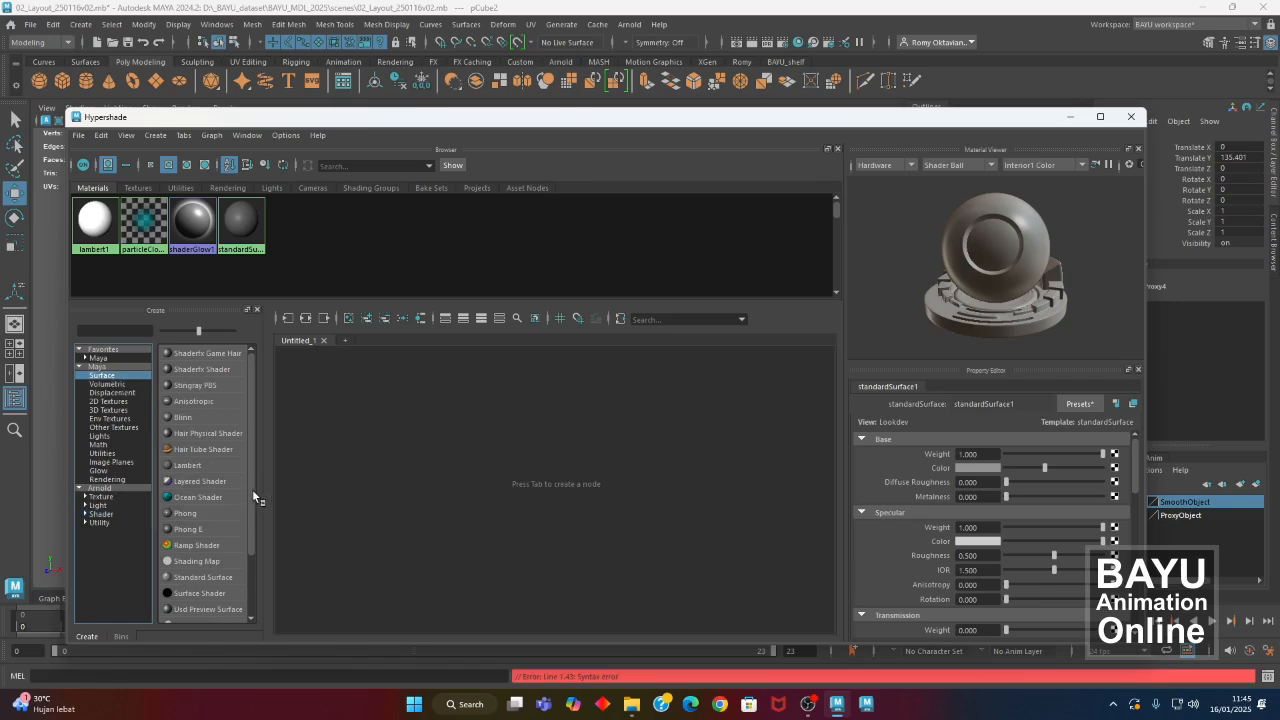
{"action": "middle_click_drag", "start_coordinate": [191, 465], "coordinate": [191, 422]}
{"action": "left_click", "coordinate": [191, 420]}
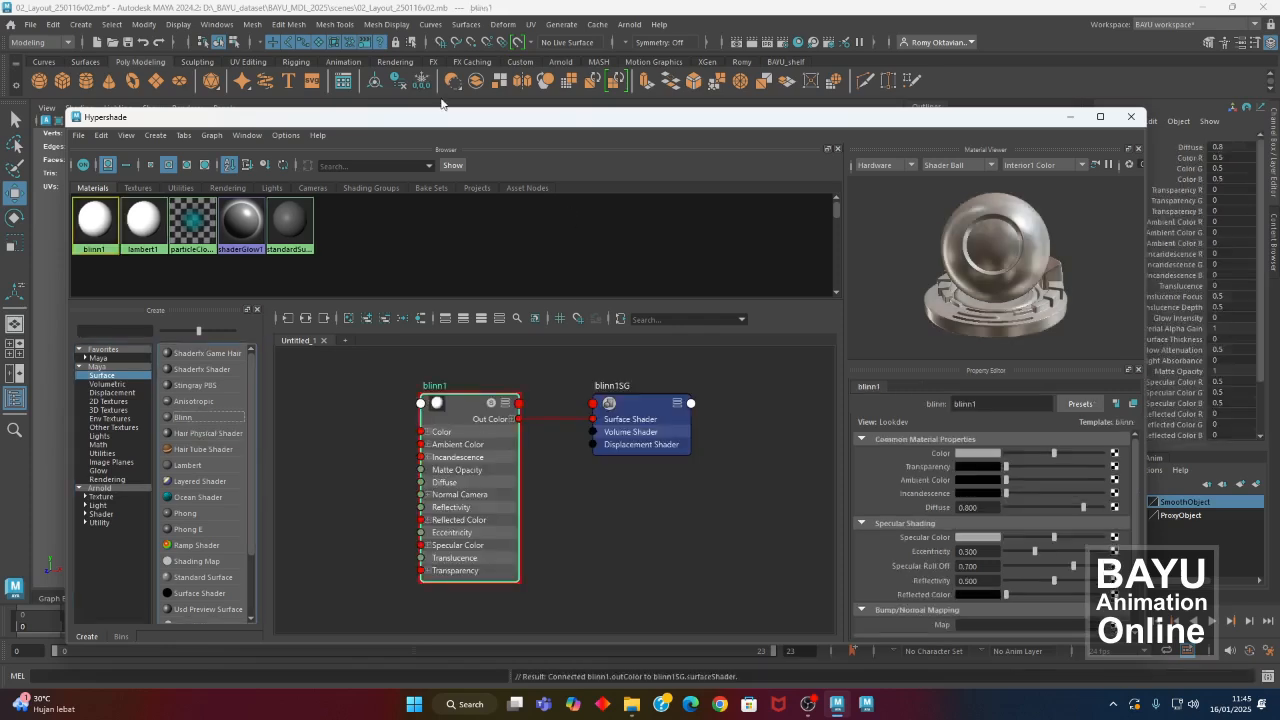
Select the smoothed teapot, cups and table with its inset panel together and assign the Blinn material to them.
{"action": "left_click_drag", "start_coordinate": [445, 126], "coordinate": [490, 446]}
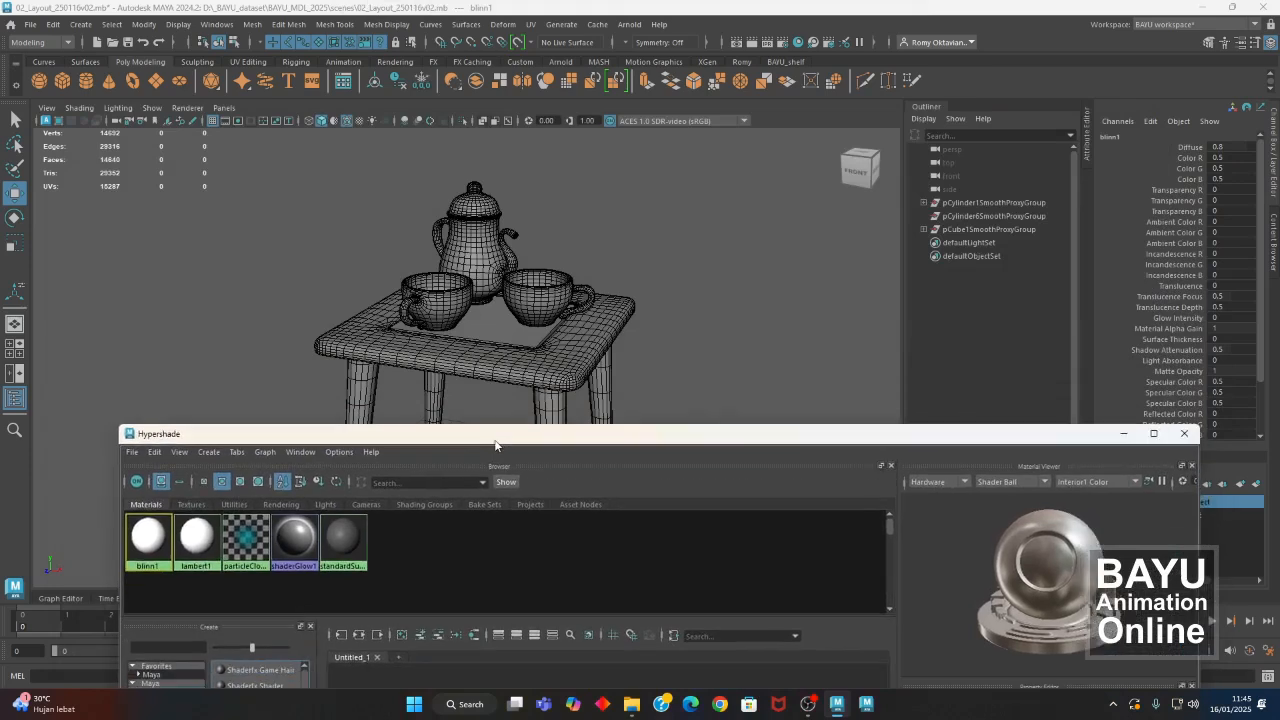
{"action": "left_click_drag", "start_coordinate": [268, 208], "coordinate": [485, 330]}
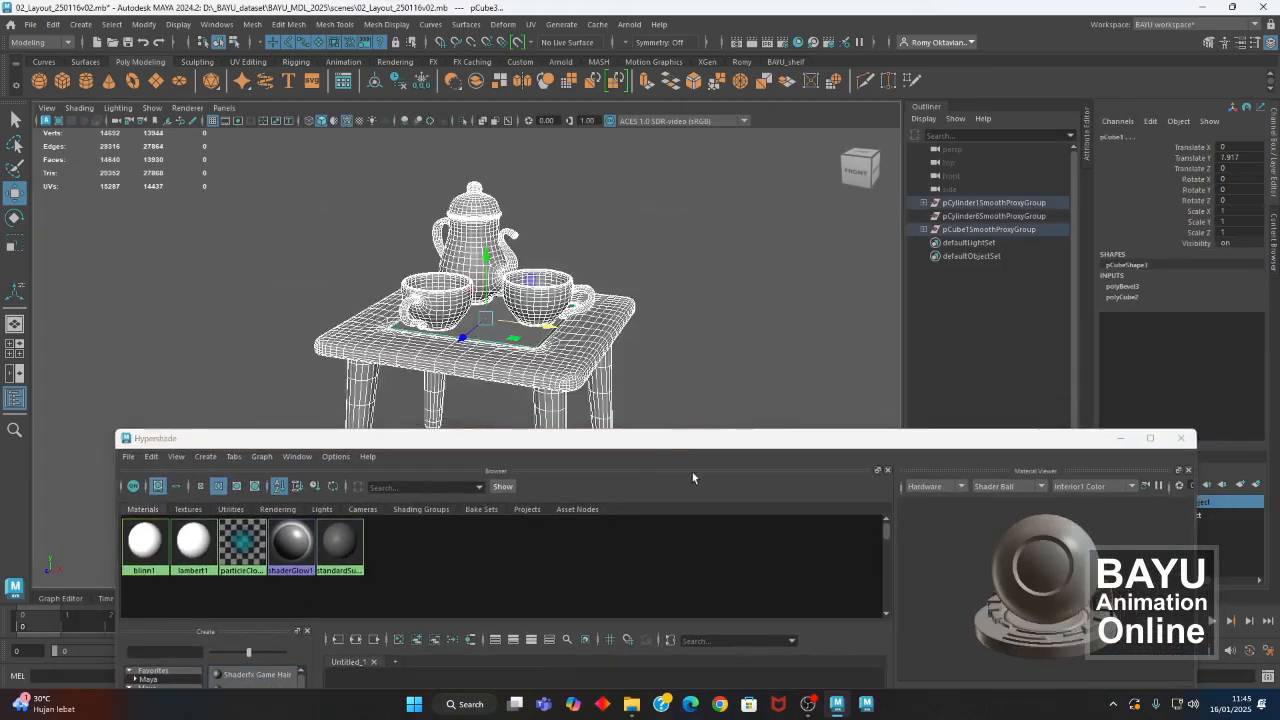
{"action": "left_click_drag", "start_coordinate": [484, 450], "coordinate": [454, 184]}
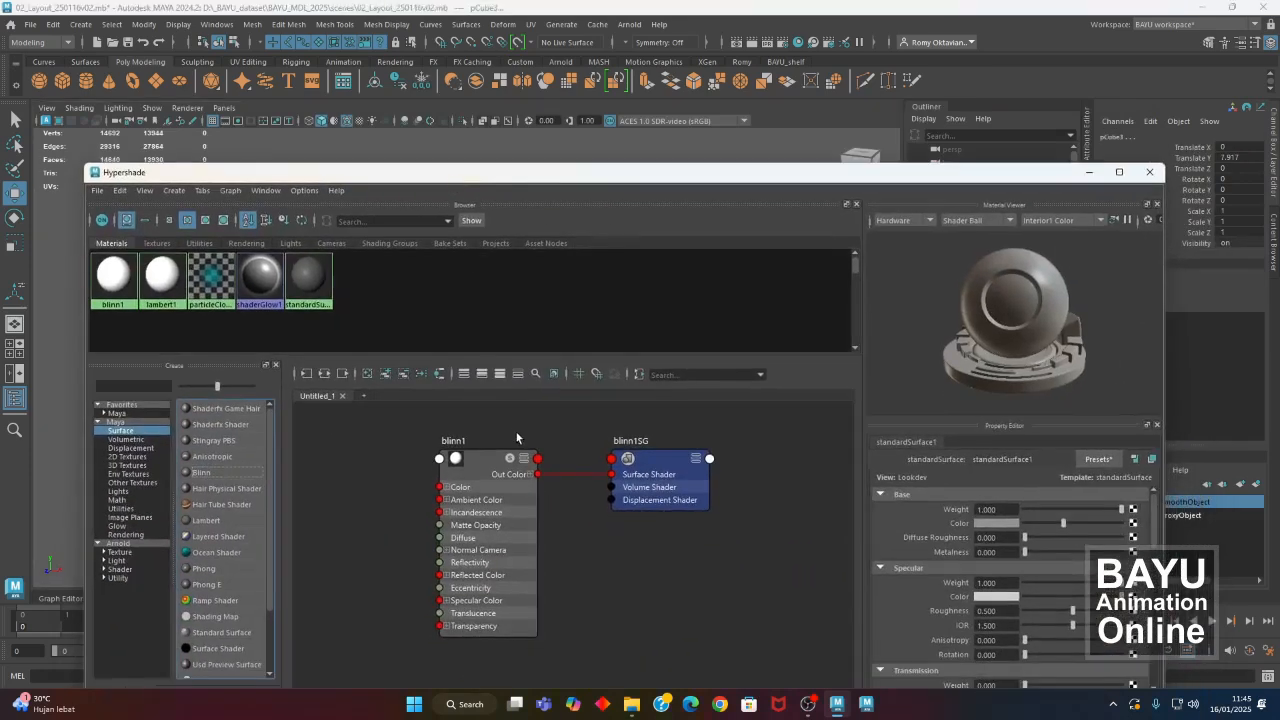
{"action": "right_click", "coordinate": [481, 463]}
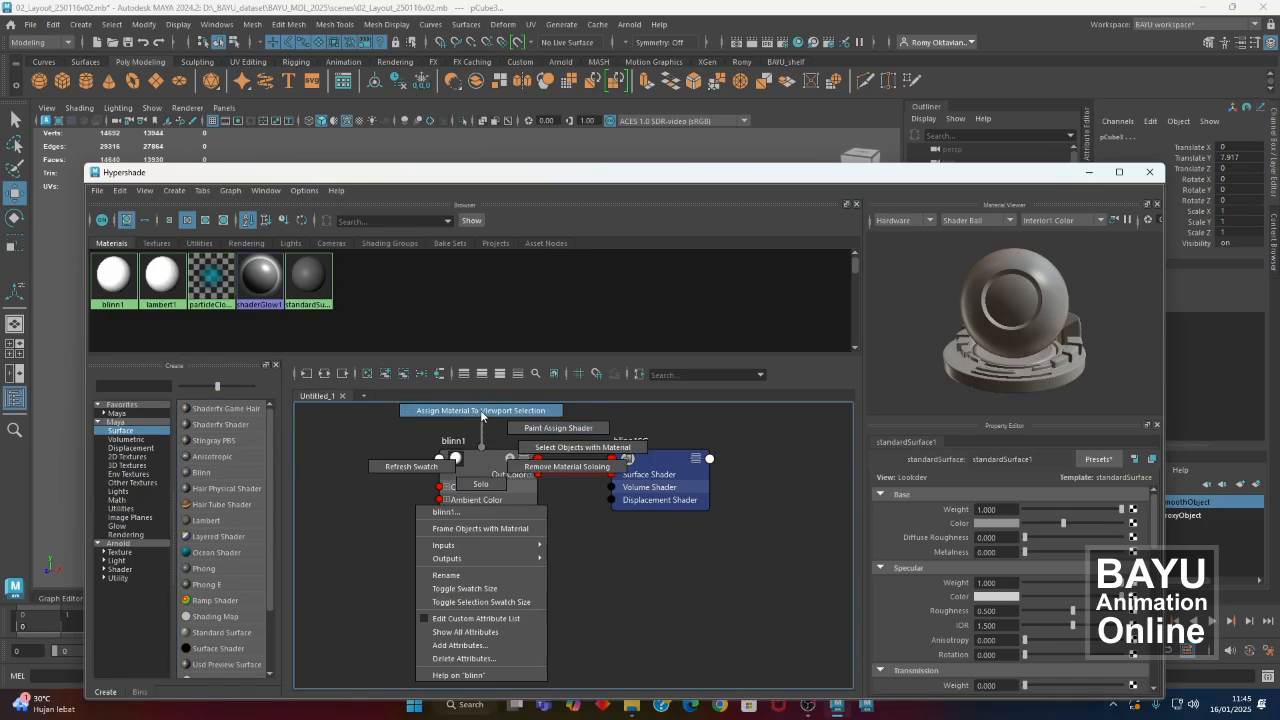
{"action": "right_click_drag", "start_coordinate": [481, 415], "coordinate": [479, 416]}
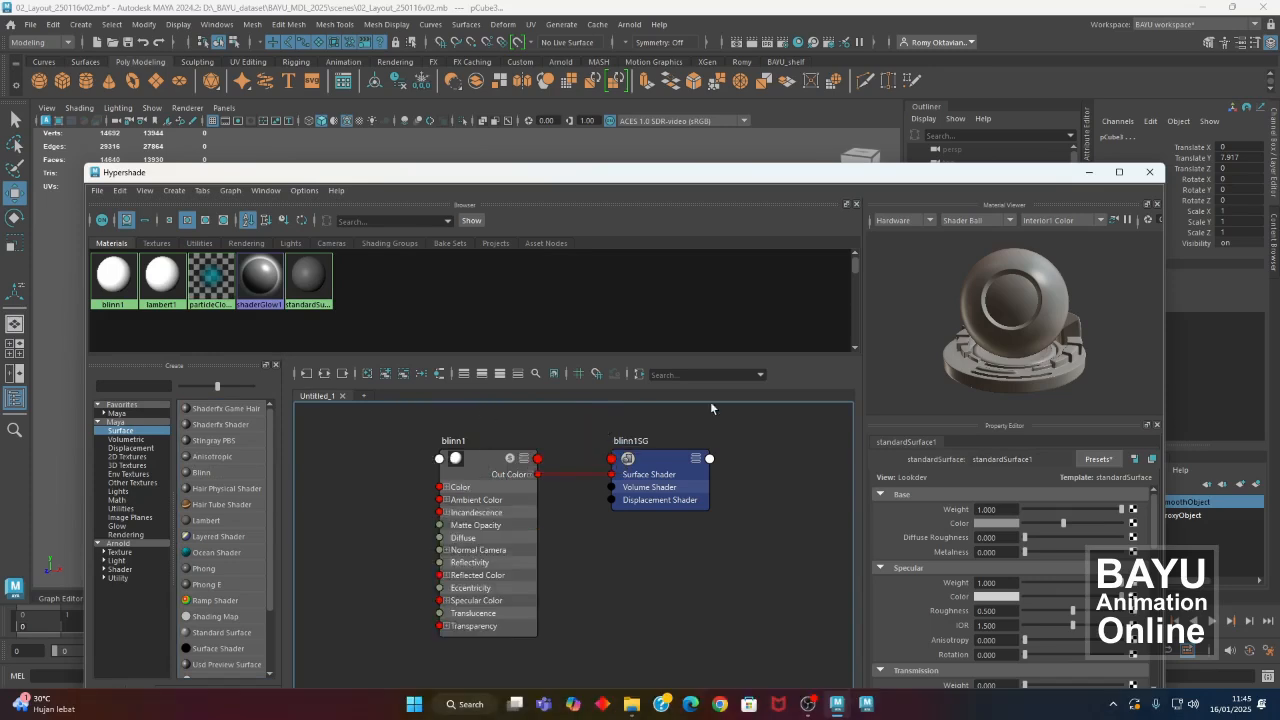
{"action": "left_click", "coordinate": [1091, 176]}
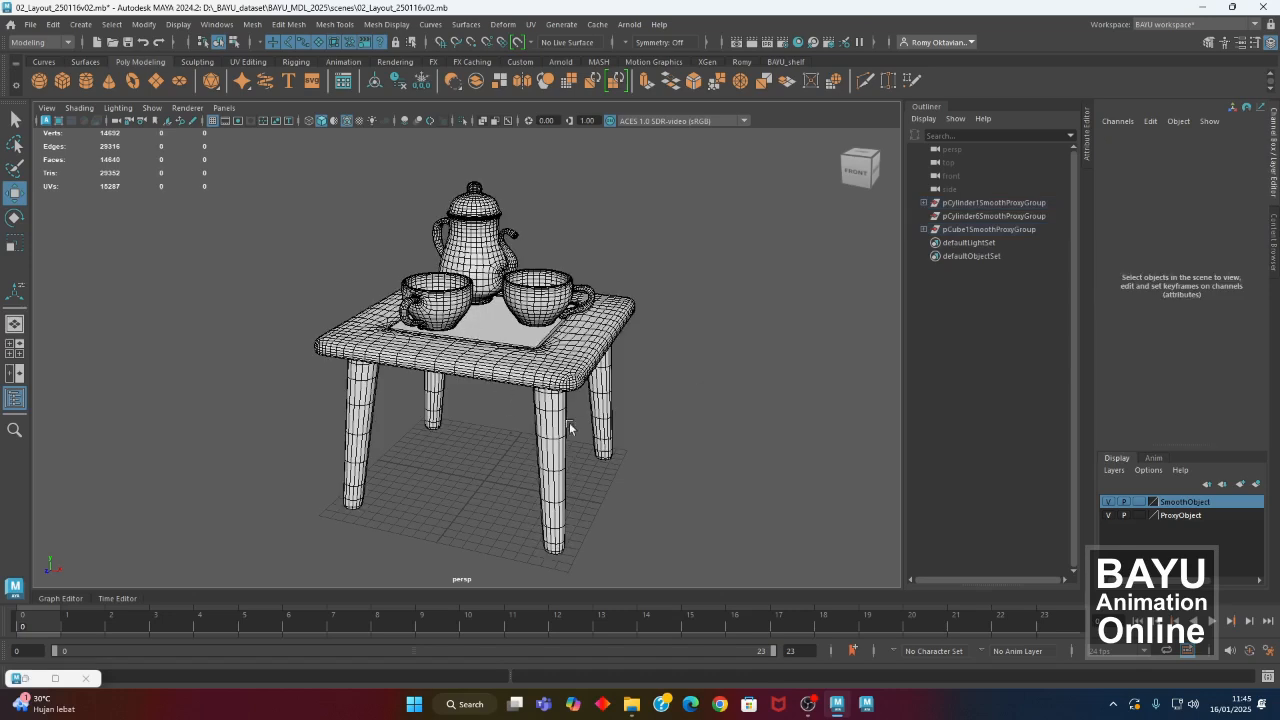
Bring back the Hypershade, select the blinn1 material node and move the window clear of the models.
{"action": "left_click", "coordinate": [25, 680]}
{"action": "left_click", "coordinate": [494, 463]}
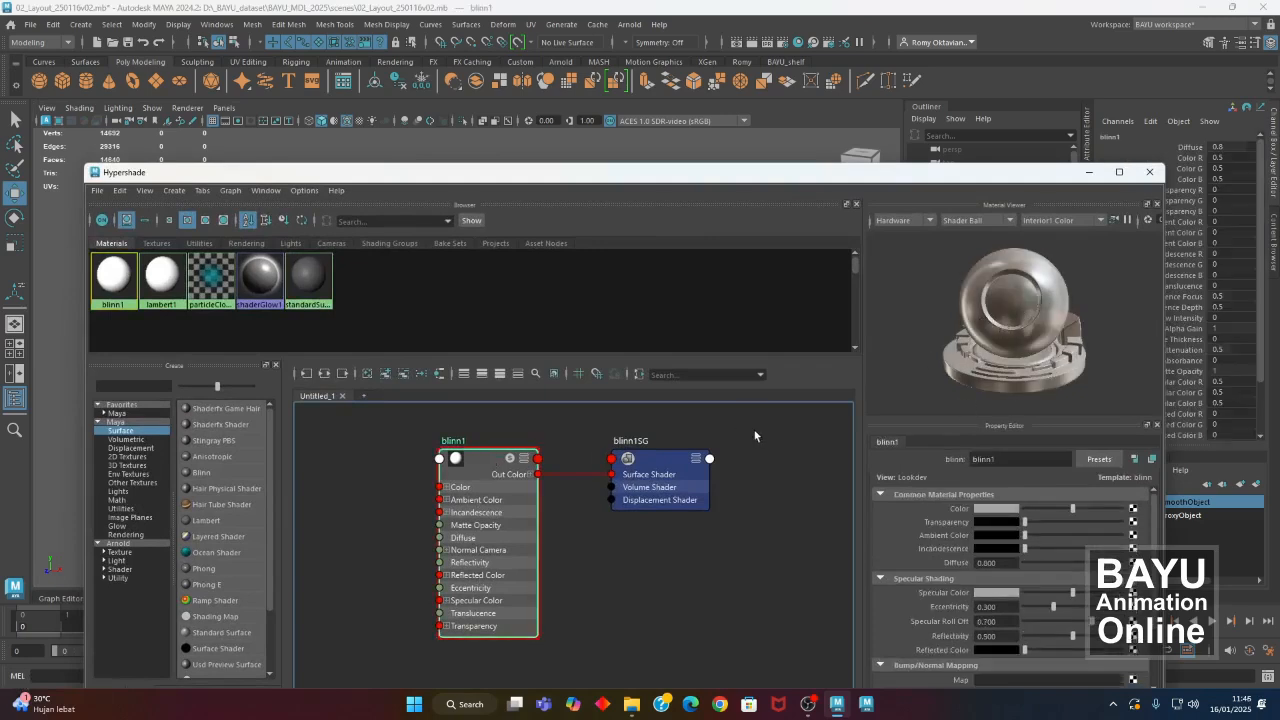
{"action": "left_click_drag", "start_coordinate": [574, 180], "coordinate": [550, 454]}
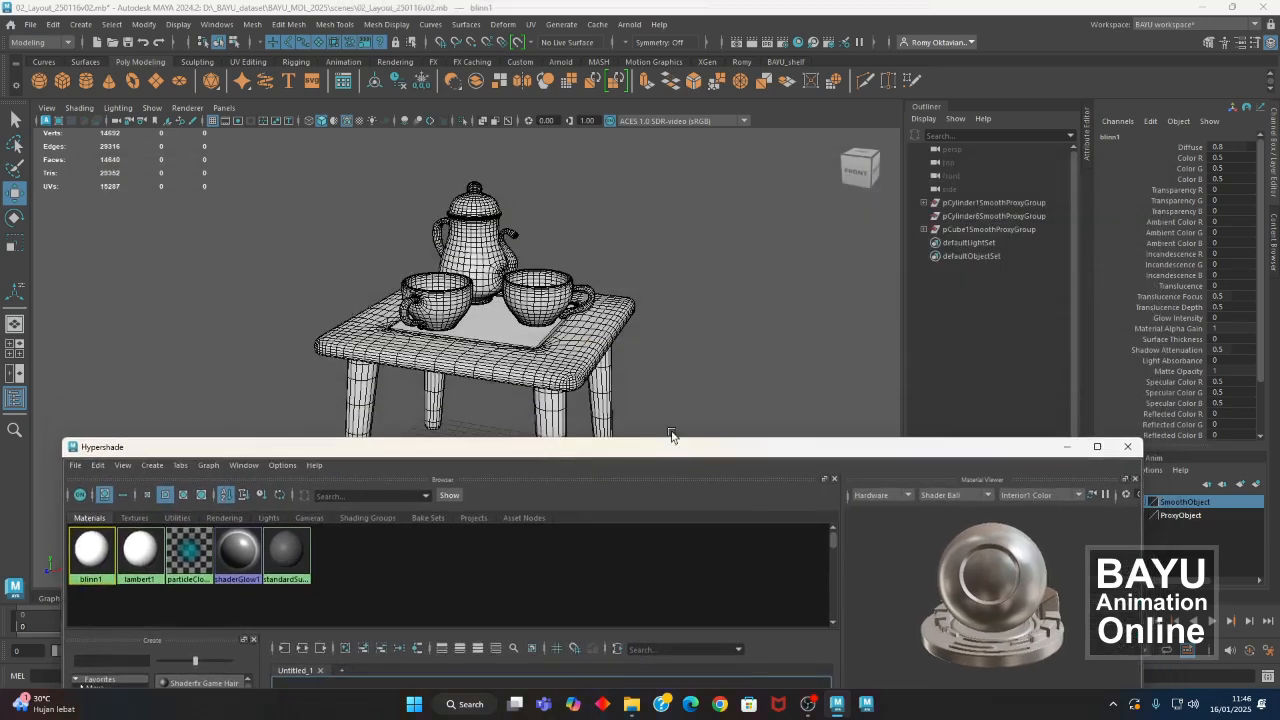
Minimize the Hypershade and preview the models in wireframe, shaded, textured and lit display, ending in shaded display.
{"action": "left_click", "coordinate": [1067, 447]}
{"action": "scroll", "coordinate": [480, 418], "scroll_direction": "up", "scroll_amount": 2}
{"action": "scroll", "coordinate": [480, 418], "scroll_direction": "down", "scroll_amount": 4}
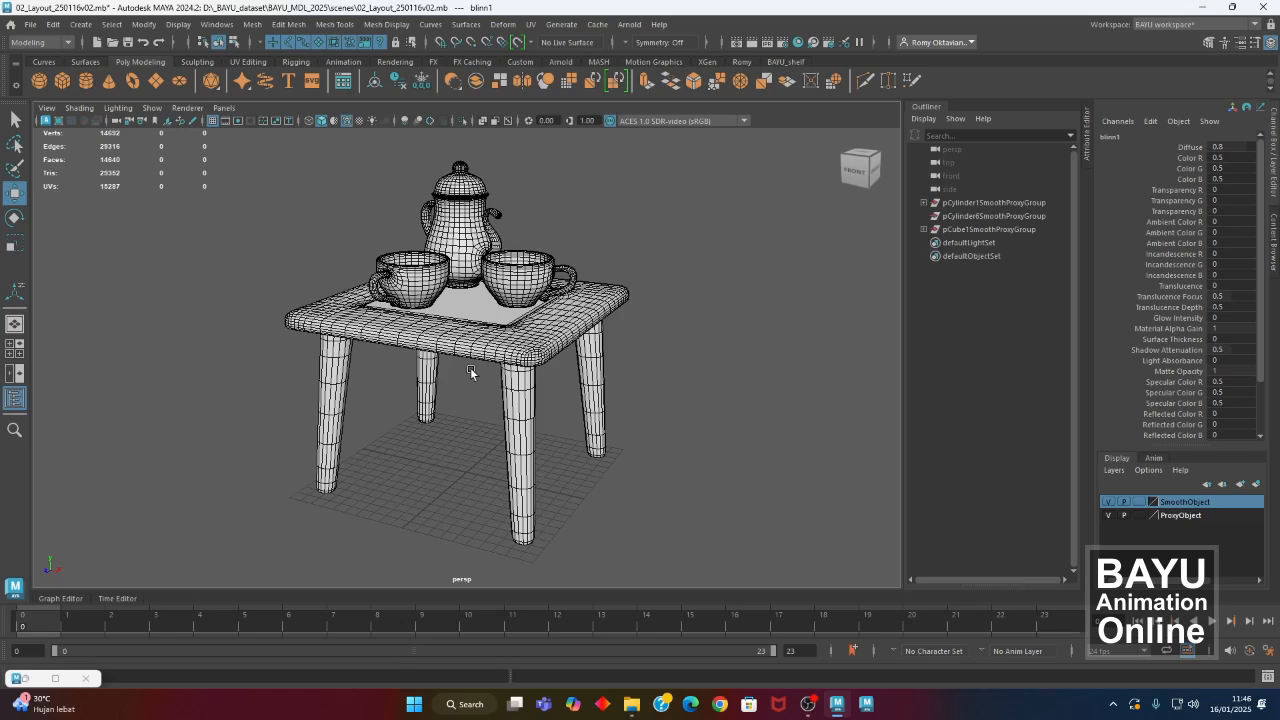
{"action": "key", "text": "4"}
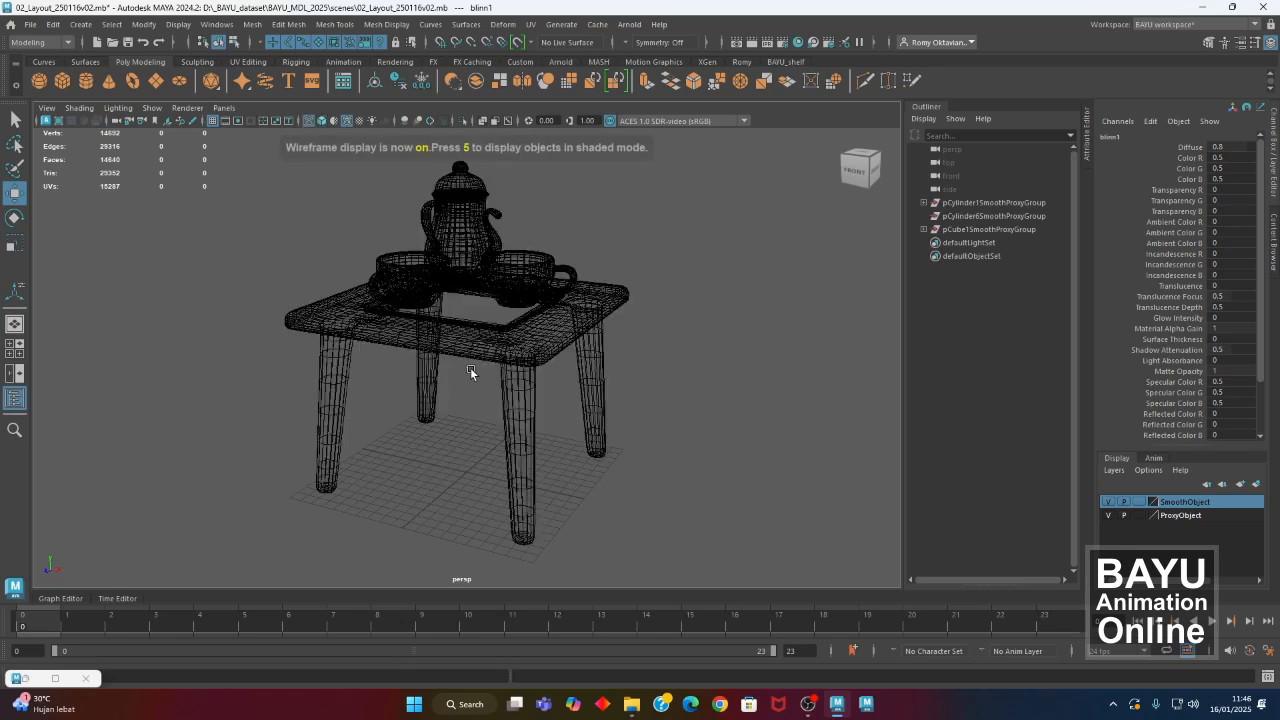
{"action": "key", "text": "5"}
{"action": "key", "text": "6"}
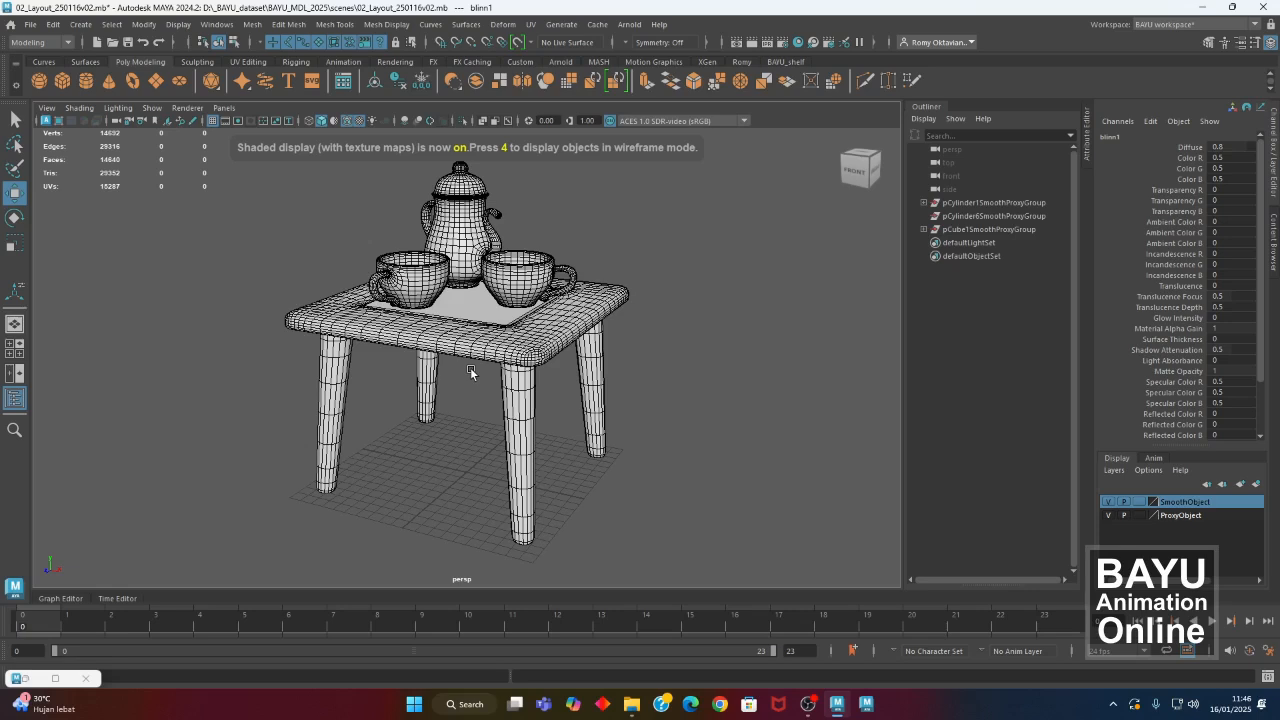
{"action": "key", "text": "7"}
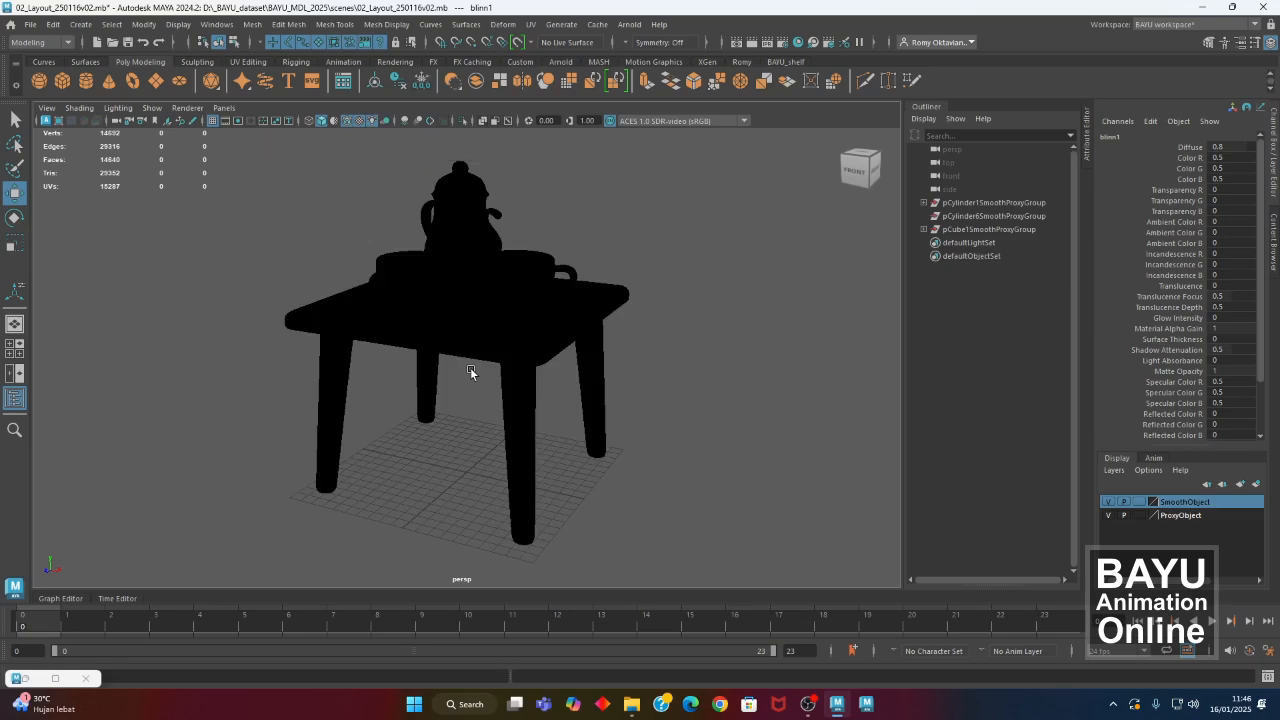
{"action": "key", "text": "5"}
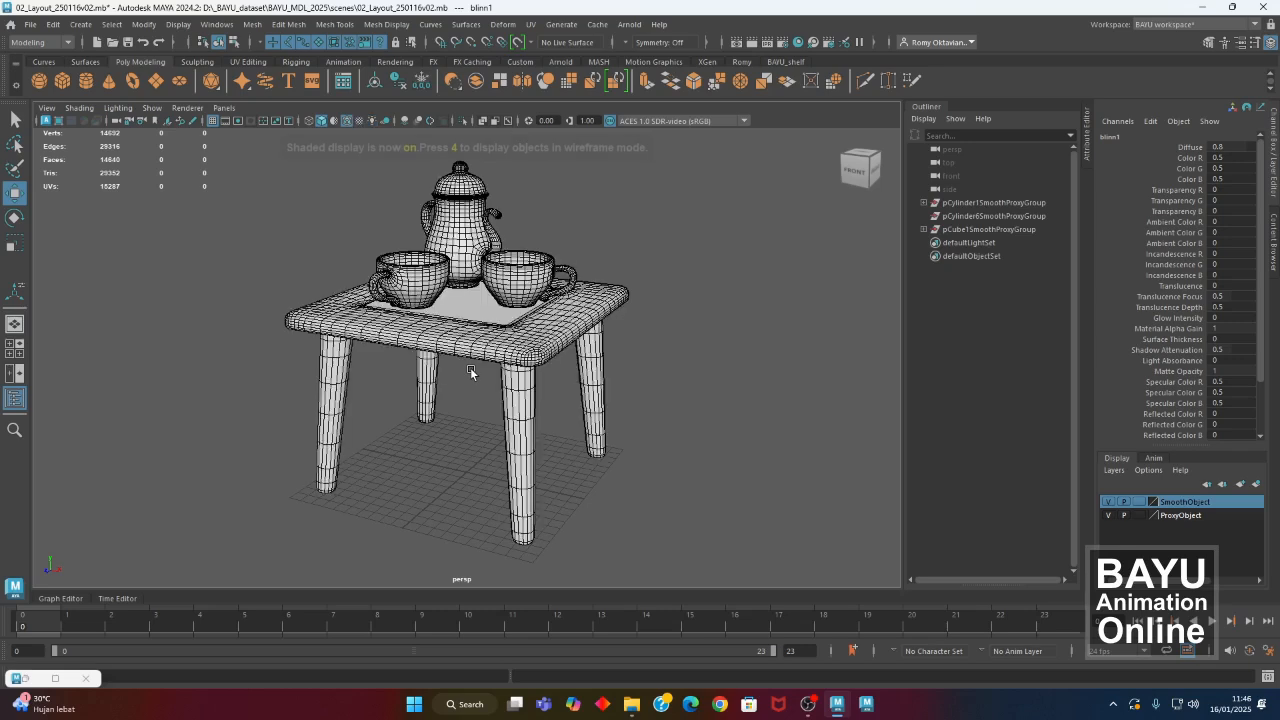
{"action": "mouse_move", "coordinate": [508, 370]}
{"action": "left_mouse_down", "text": "alt"}
{"action": "mouse_move", "coordinate": [466, 429]}
{"action": "mouse_move", "coordinate": [478, 430]}
{"action": "left_mouse_up", "text": "alt"}
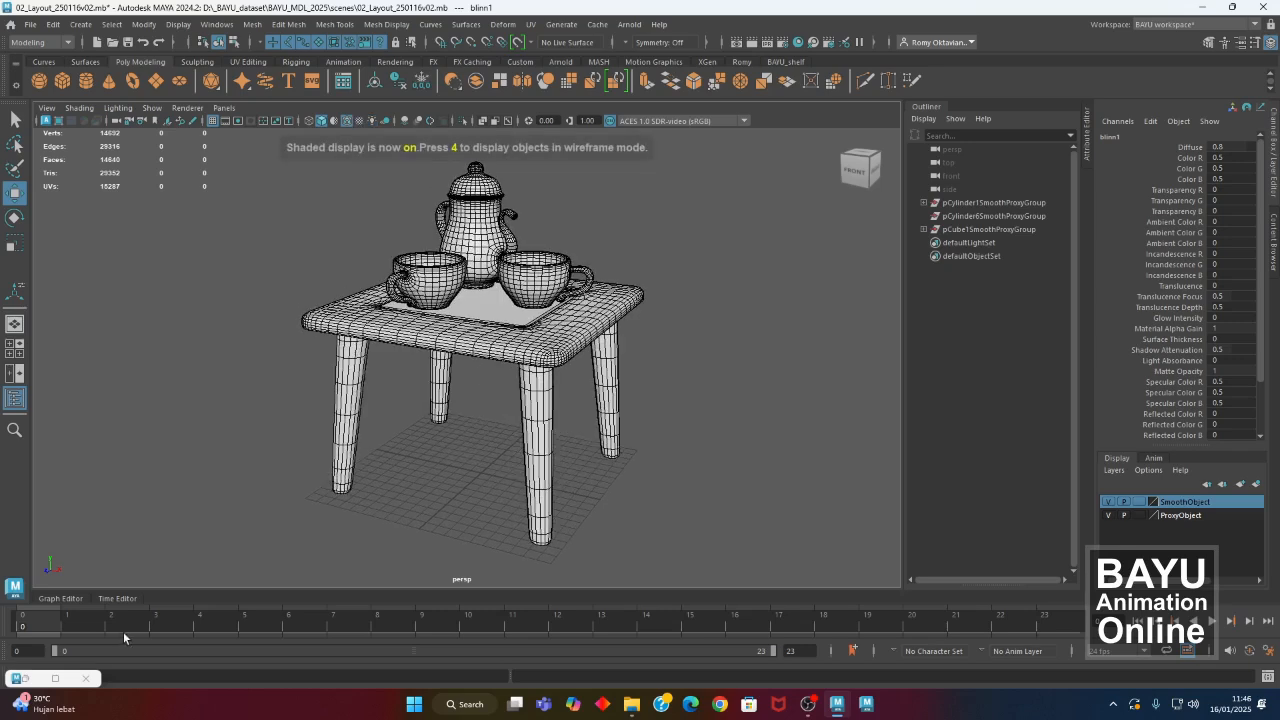
Restore the Hypershade and set the blinn1 material's color to the gray swatch with RGB values of 0.341.
{"action": "left_click", "coordinate": [51, 679]}
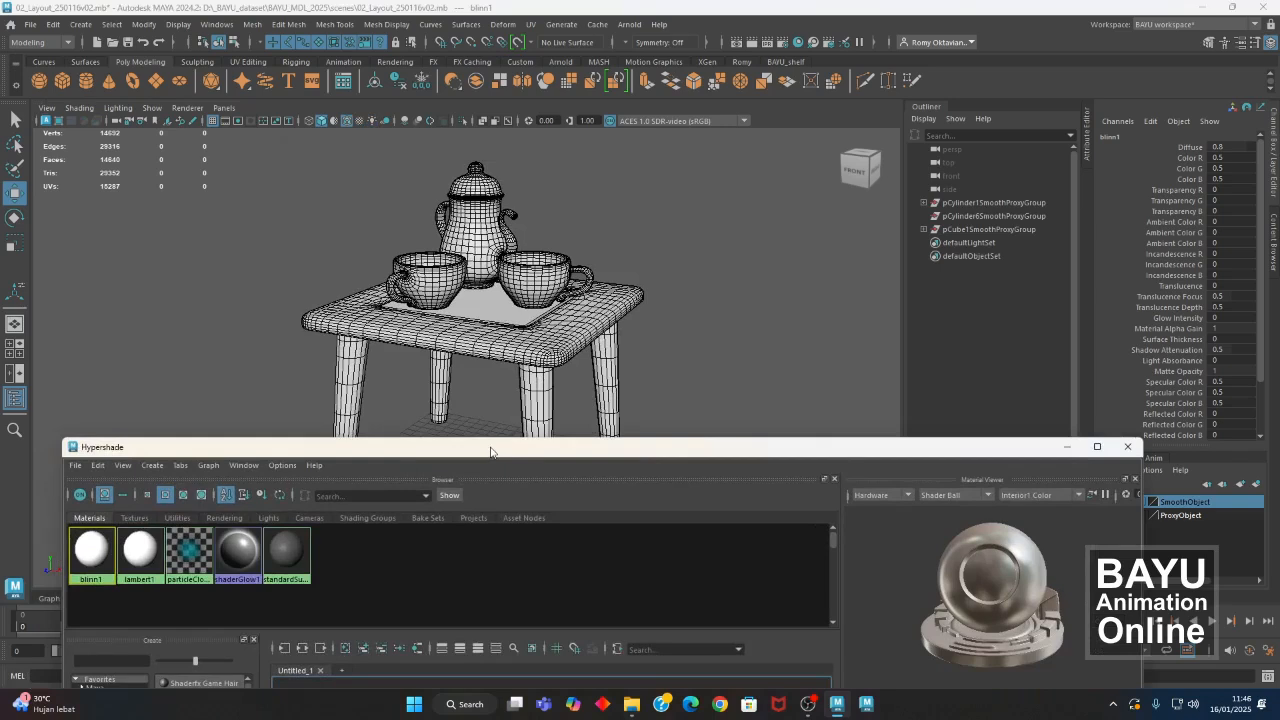
{"action": "left_click_drag", "start_coordinate": [490, 452], "coordinate": [480, 133]}
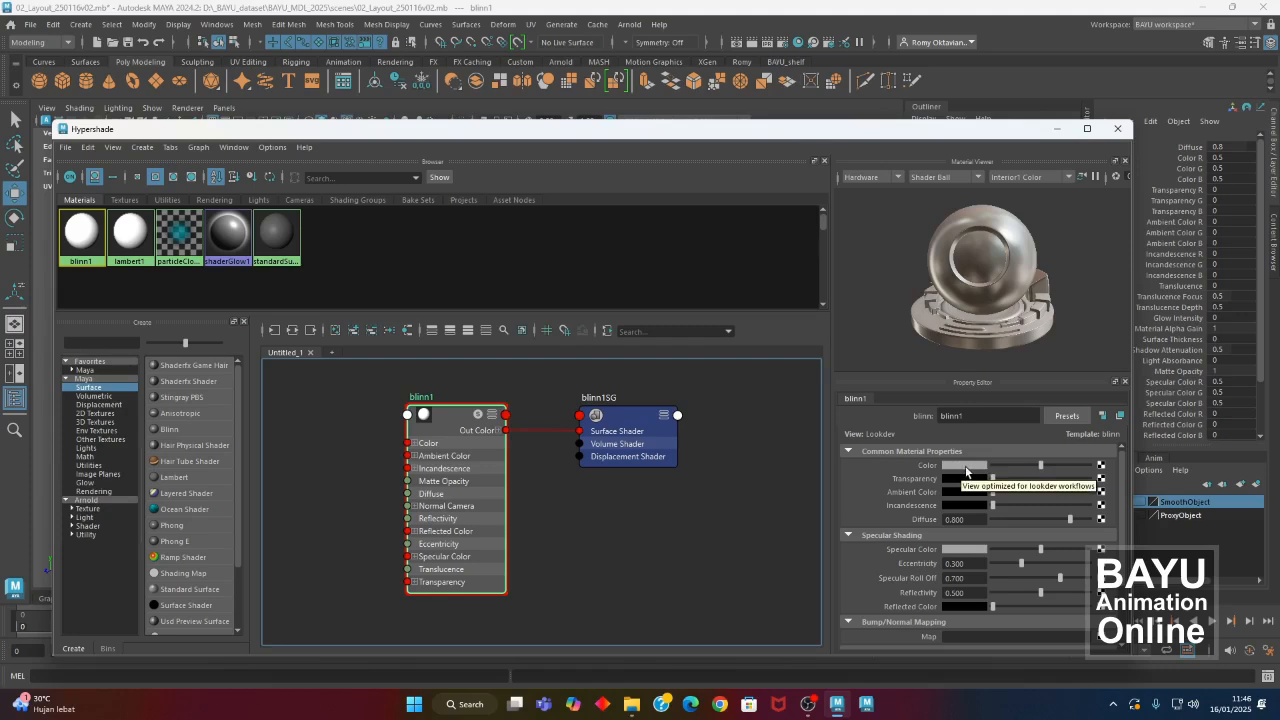
{"action": "left_click_drag", "start_coordinate": [690, 134], "coordinate": [640, 307]}
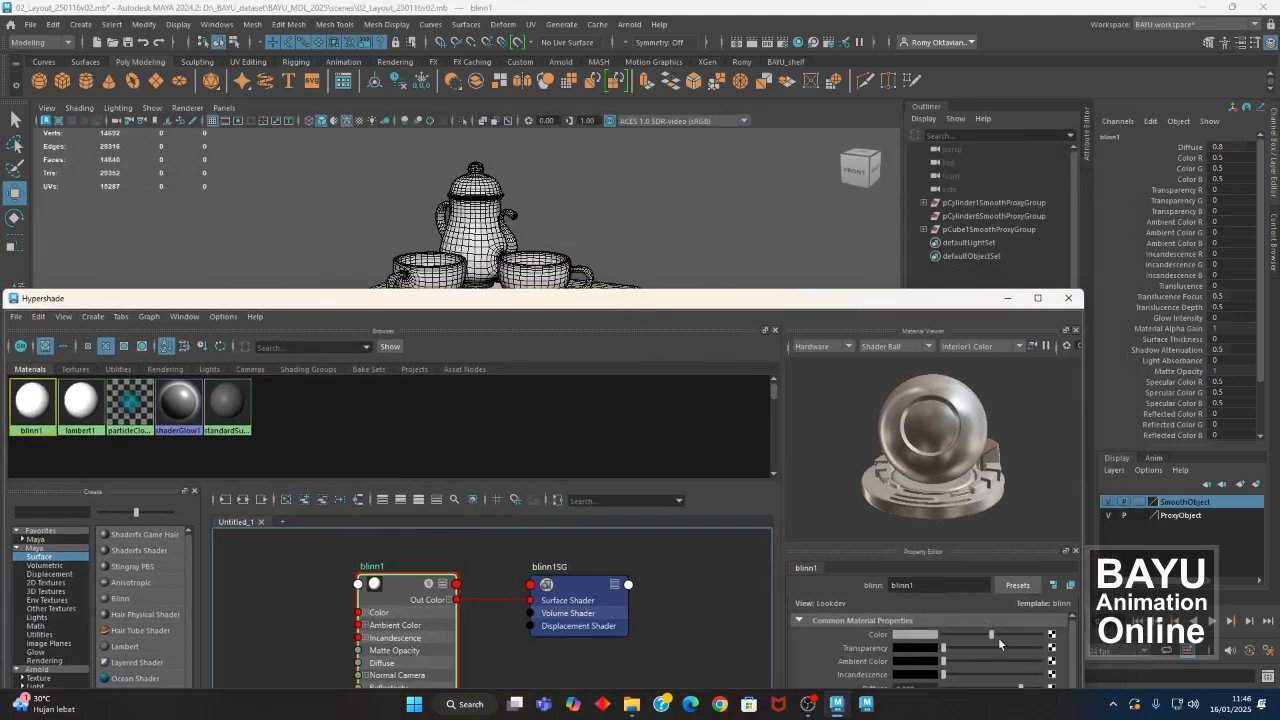
{"action": "left_click_drag", "start_coordinate": [991, 634], "coordinate": [962, 635]}
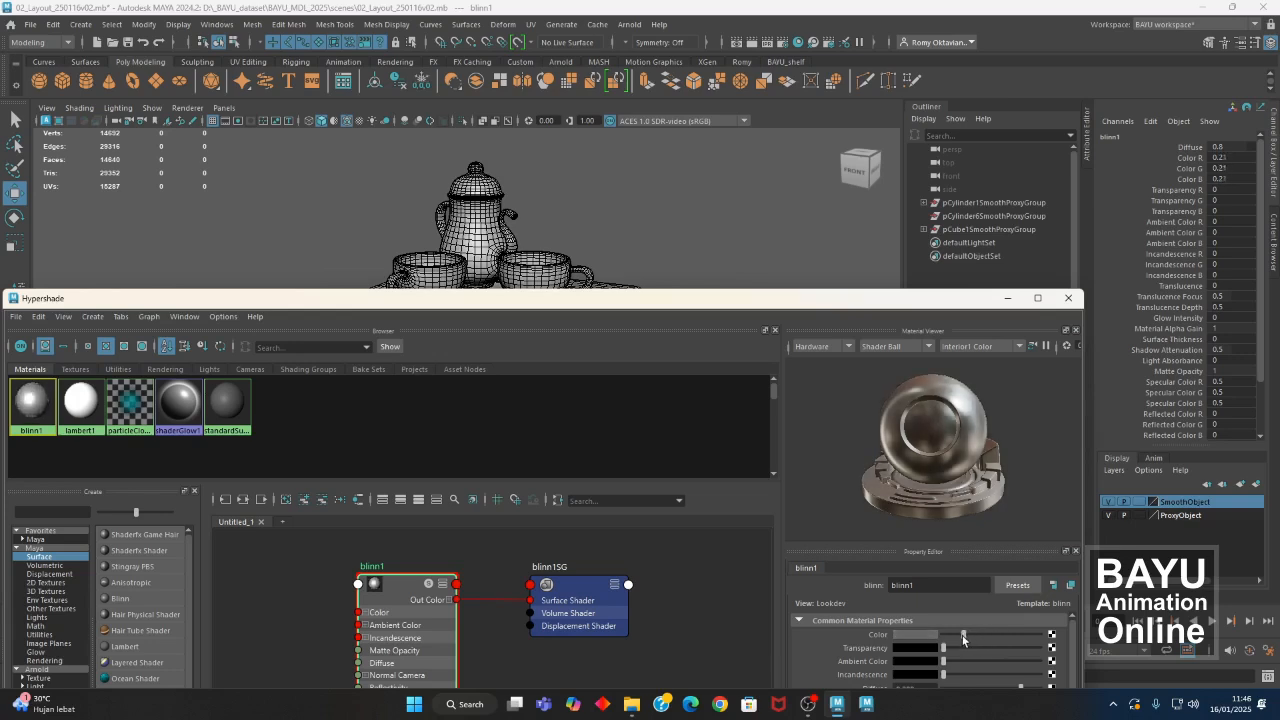
{"action": "left_click", "coordinate": [911, 635]}
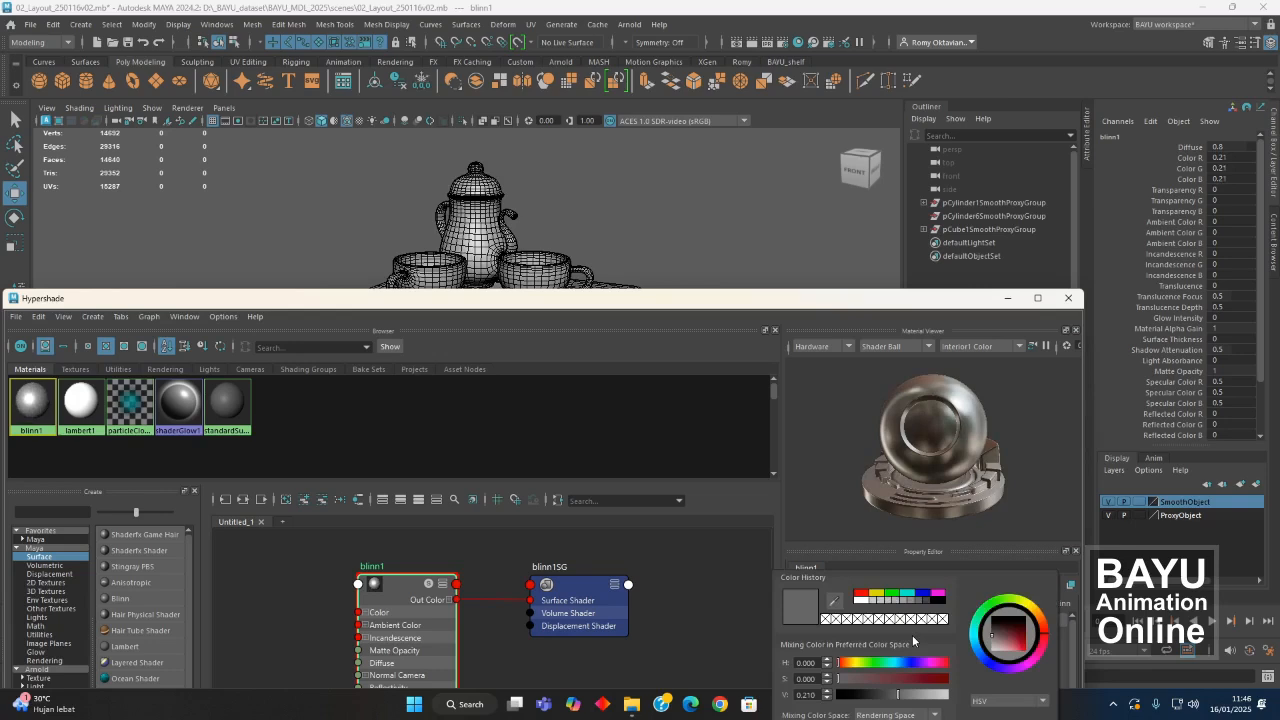
{"action": "left_click", "coordinate": [894, 602]}
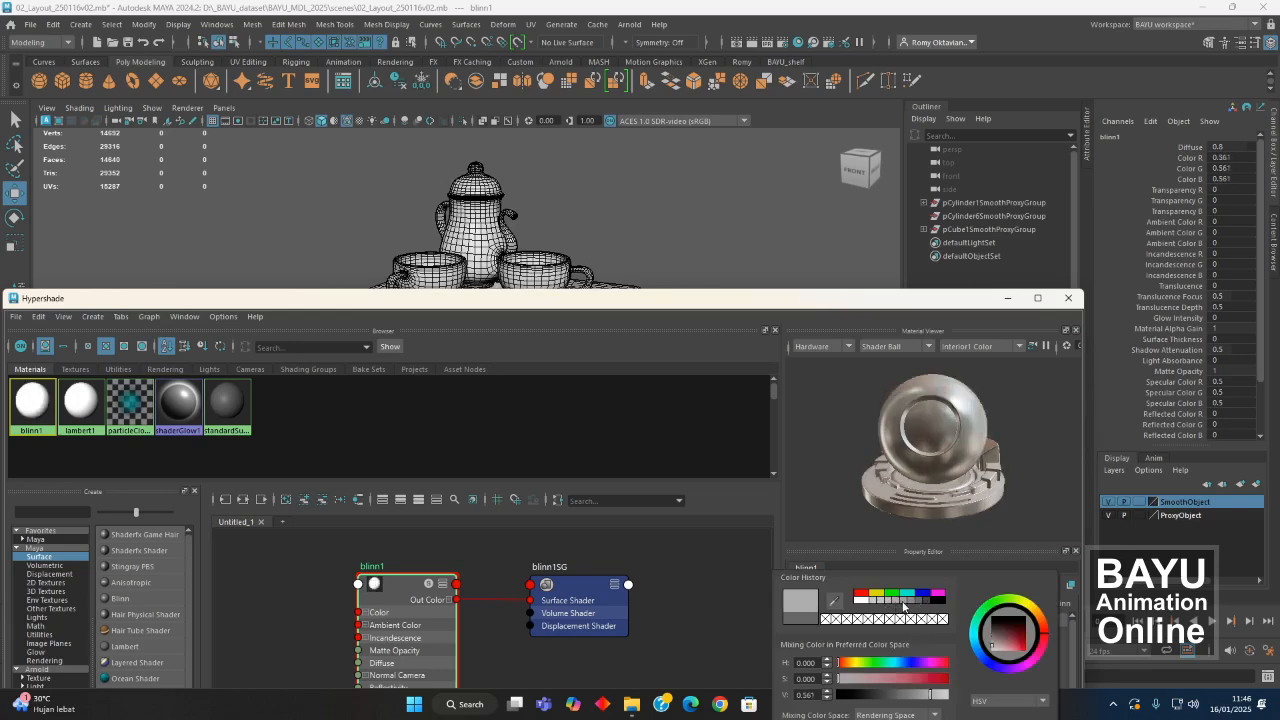
{"action": "left_click", "coordinate": [913, 602]}
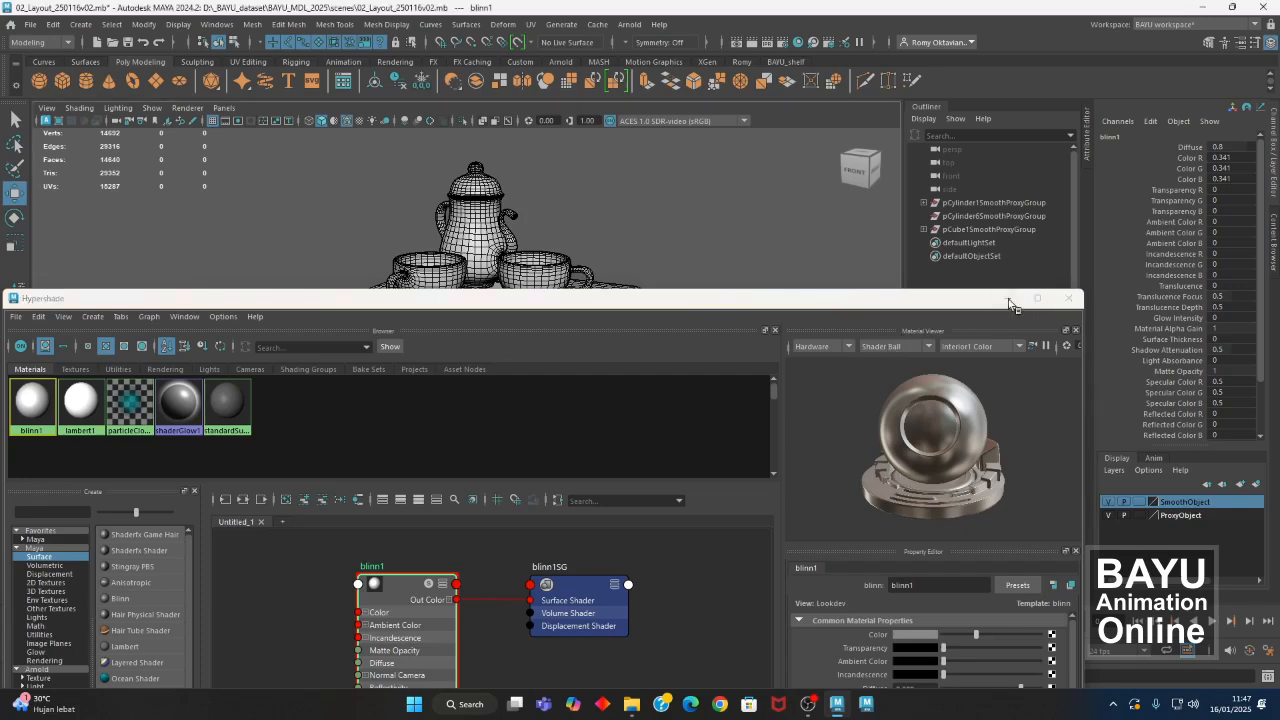
Deselect the material, check the models, and darken the blinn1 color in the Hypershade to a gray with RGB values of 0.122.
{"action": "left_click", "coordinate": [1007, 298]}
{"action": "left_click", "coordinate": [698, 472]}
{"action": "left_click_drag", "start_coordinate": [480, 411], "coordinate": [449, 424], "text": "alt"}
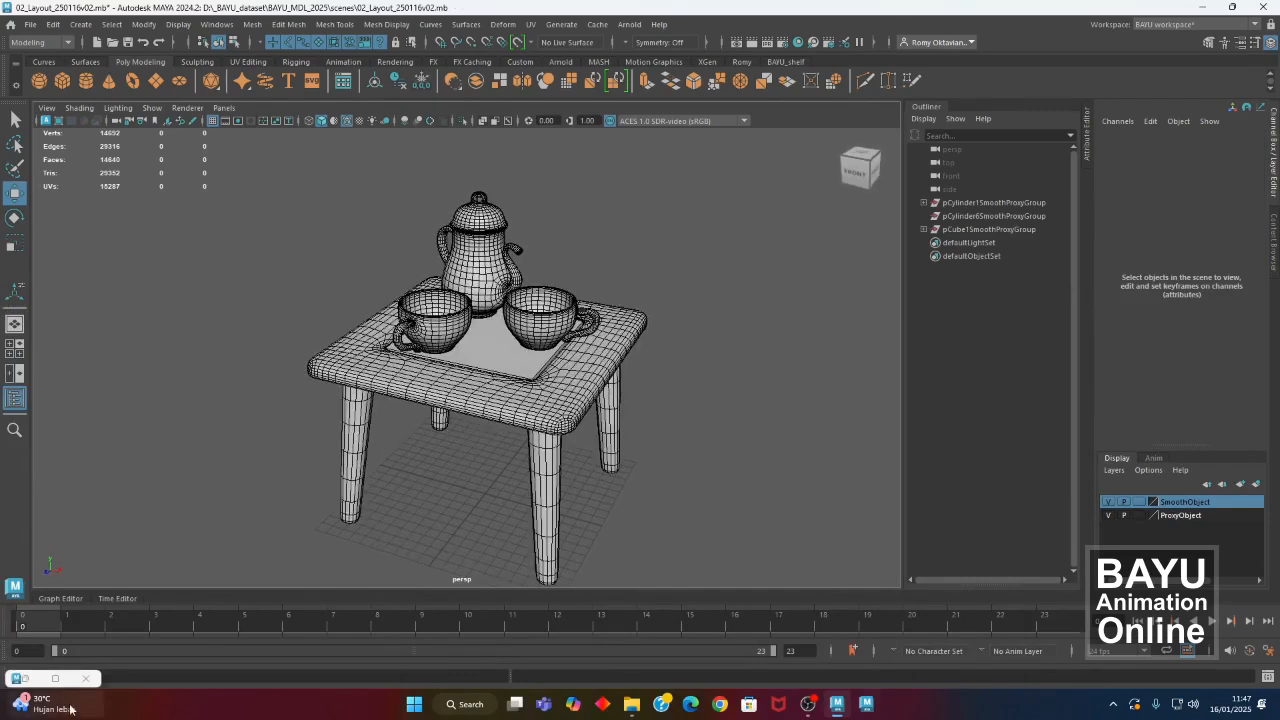
{"action": "left_click", "coordinate": [26, 679]}
{"action": "left_click_drag", "start_coordinate": [972, 634], "coordinate": [959, 636]}
{"action": "left_click", "coordinate": [928, 640]}
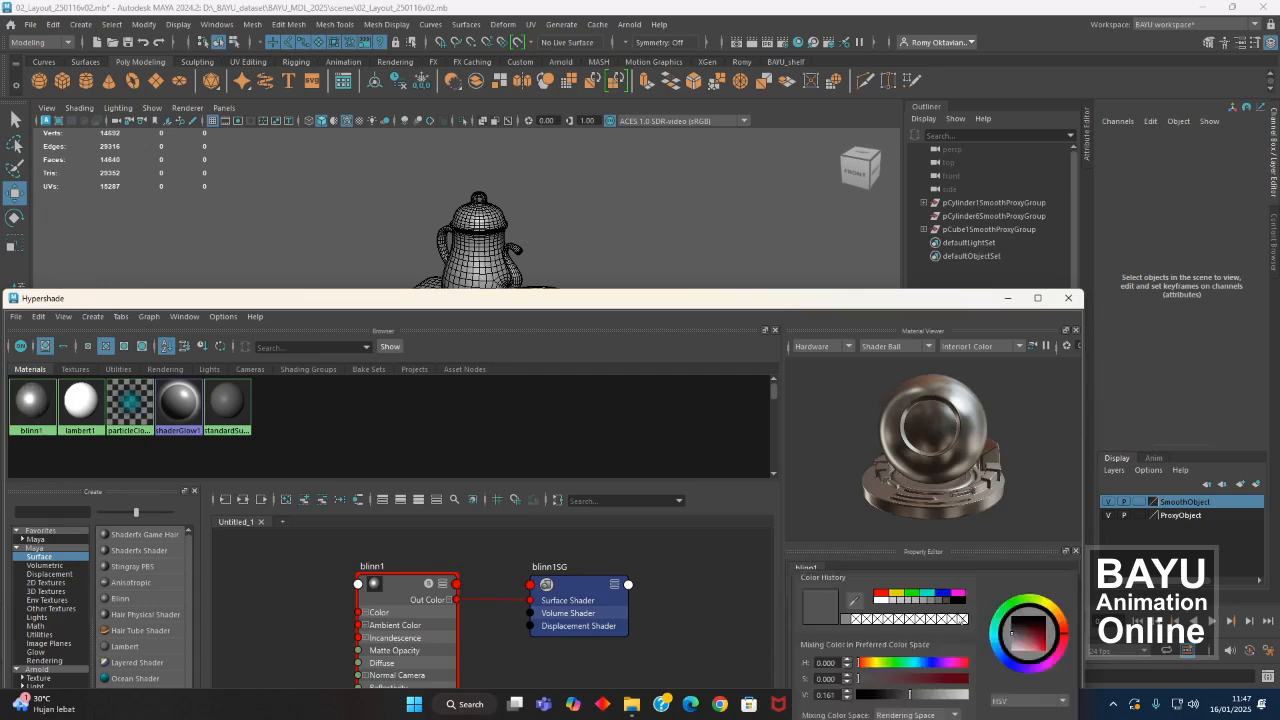
{"action": "left_click", "coordinate": [951, 603]}
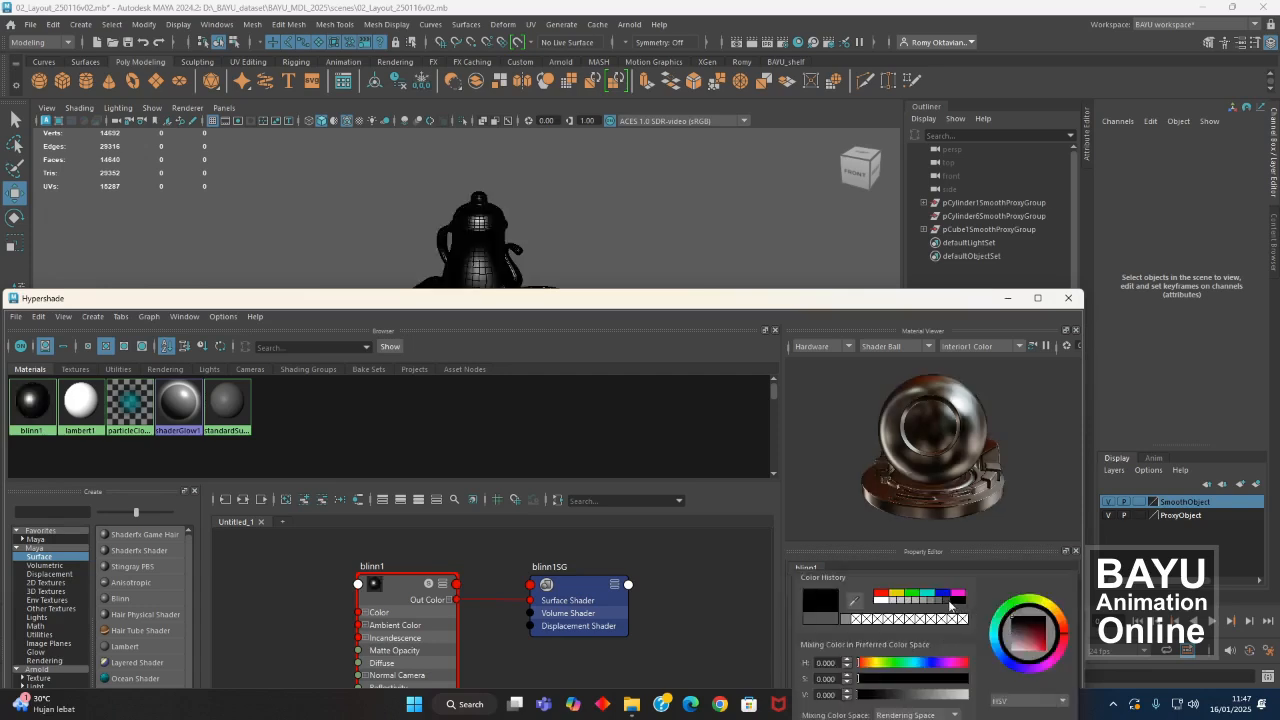
{"action": "left_click", "coordinate": [946, 602]}
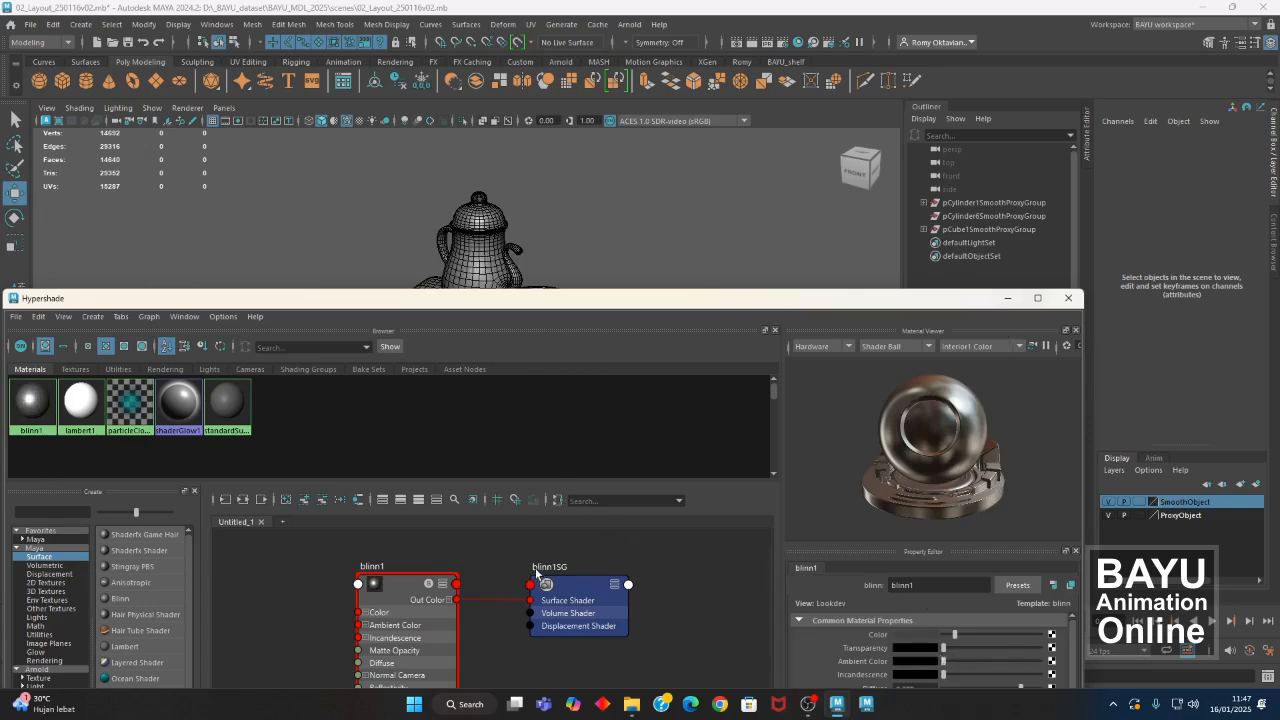
Create a second Blinn material and move the blinn1 node aside so the blinn2 node can be selected.
{"action": "left_click_drag", "start_coordinate": [398, 305], "coordinate": [460, 161]}
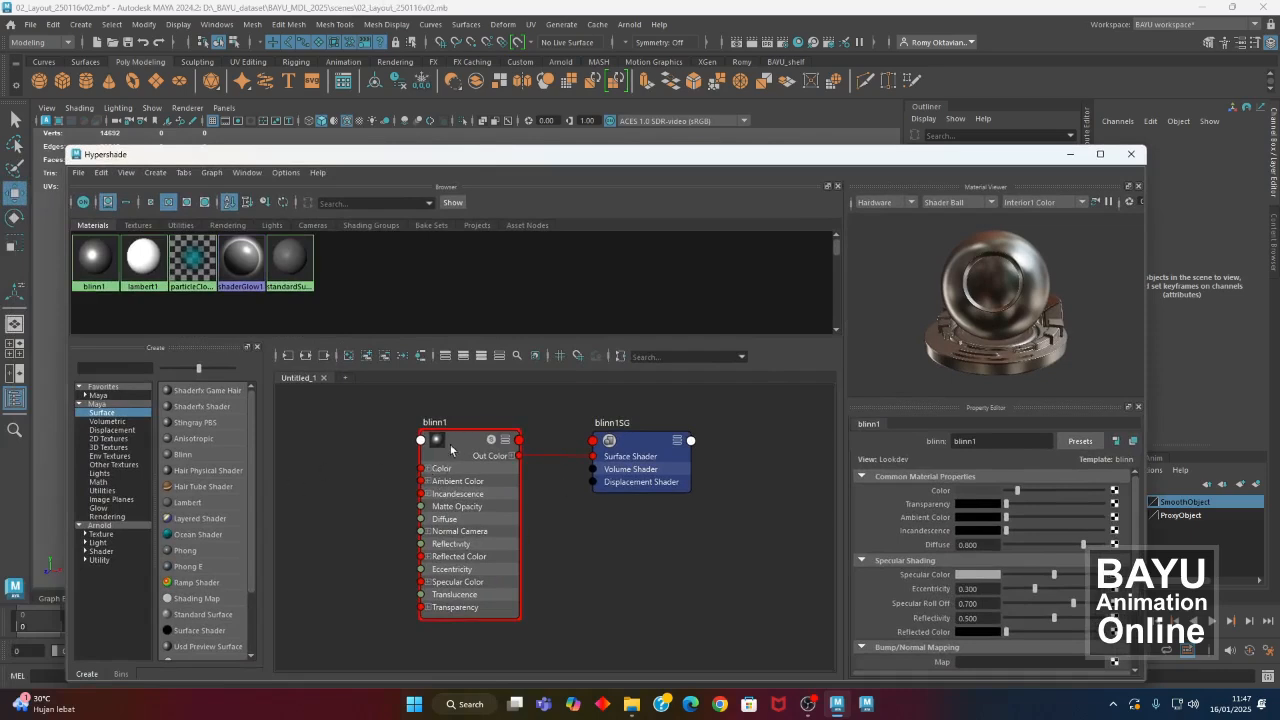
{"action": "left_click", "coordinate": [183, 458]}
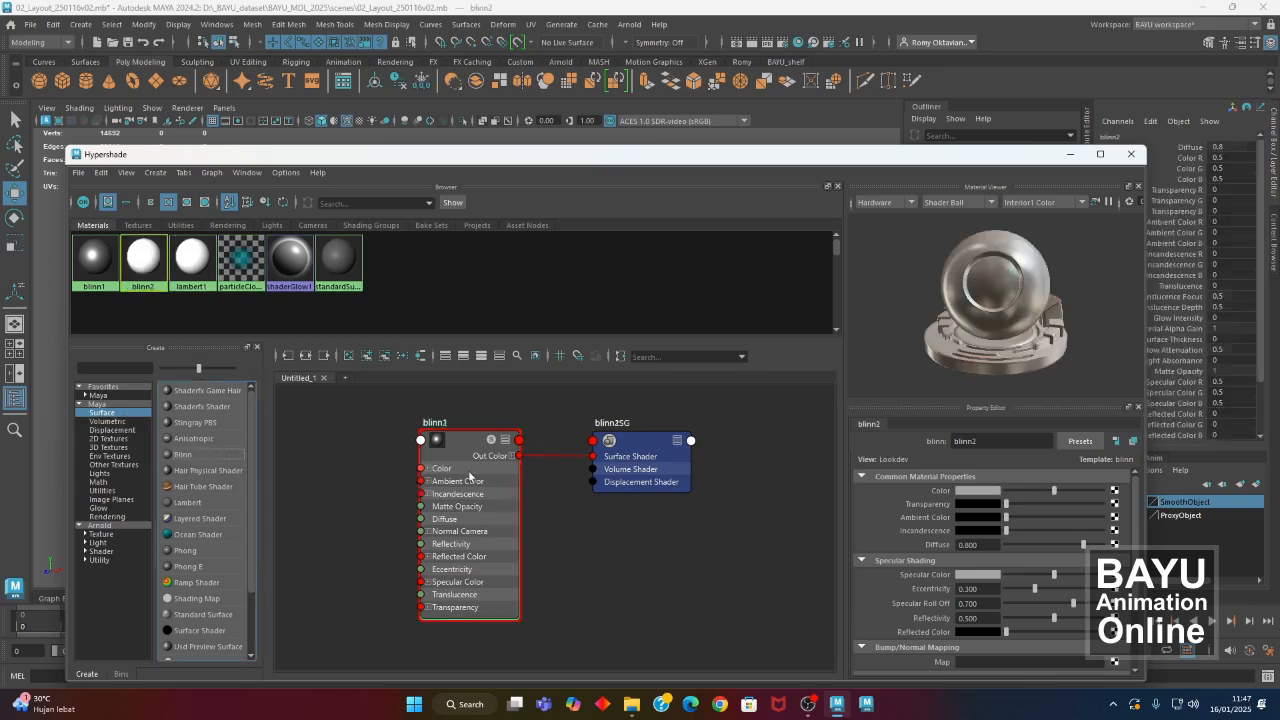
{"action": "left_click", "coordinate": [515, 497]}
{"action": "left_click_drag", "start_coordinate": [515, 497], "coordinate": [540, 531]}
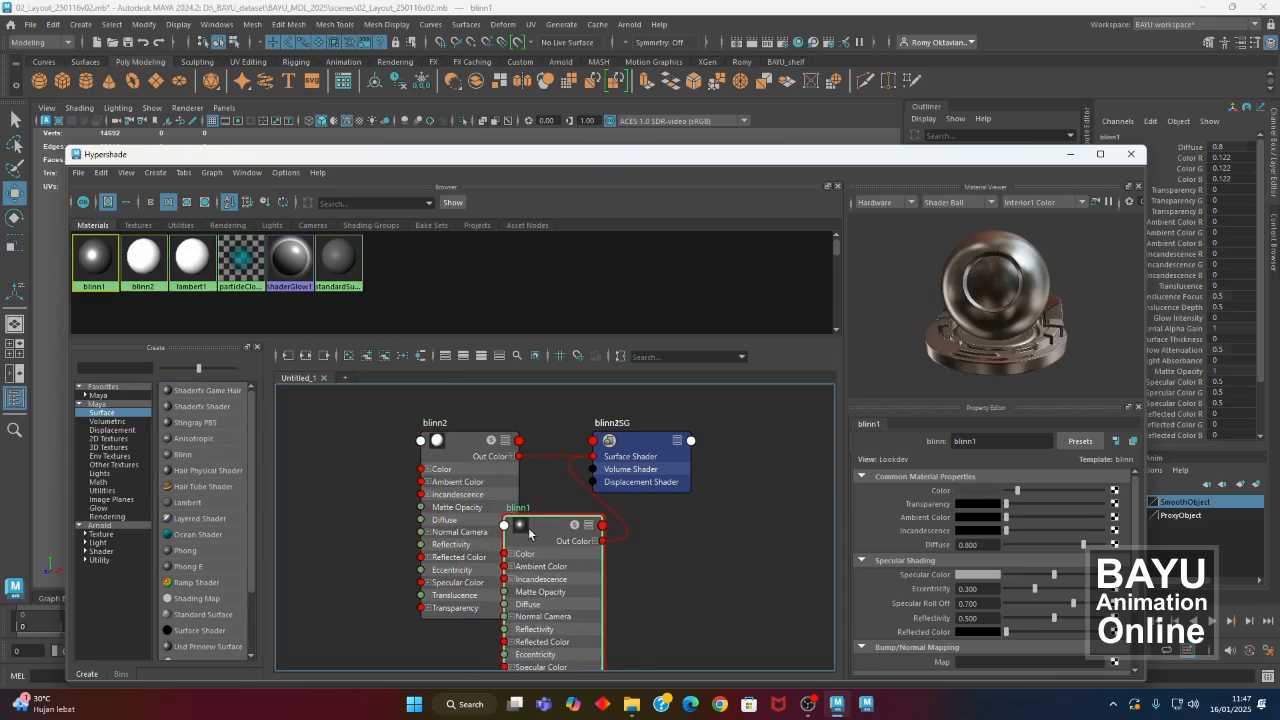
{"action": "left_click", "coordinate": [469, 448]}
Select the tabletop's inset panel, assign the blinn2 material to it, and minimize the Hypershade.
{"action": "left_click_drag", "start_coordinate": [1000, 155], "coordinate": [1026, 371]}
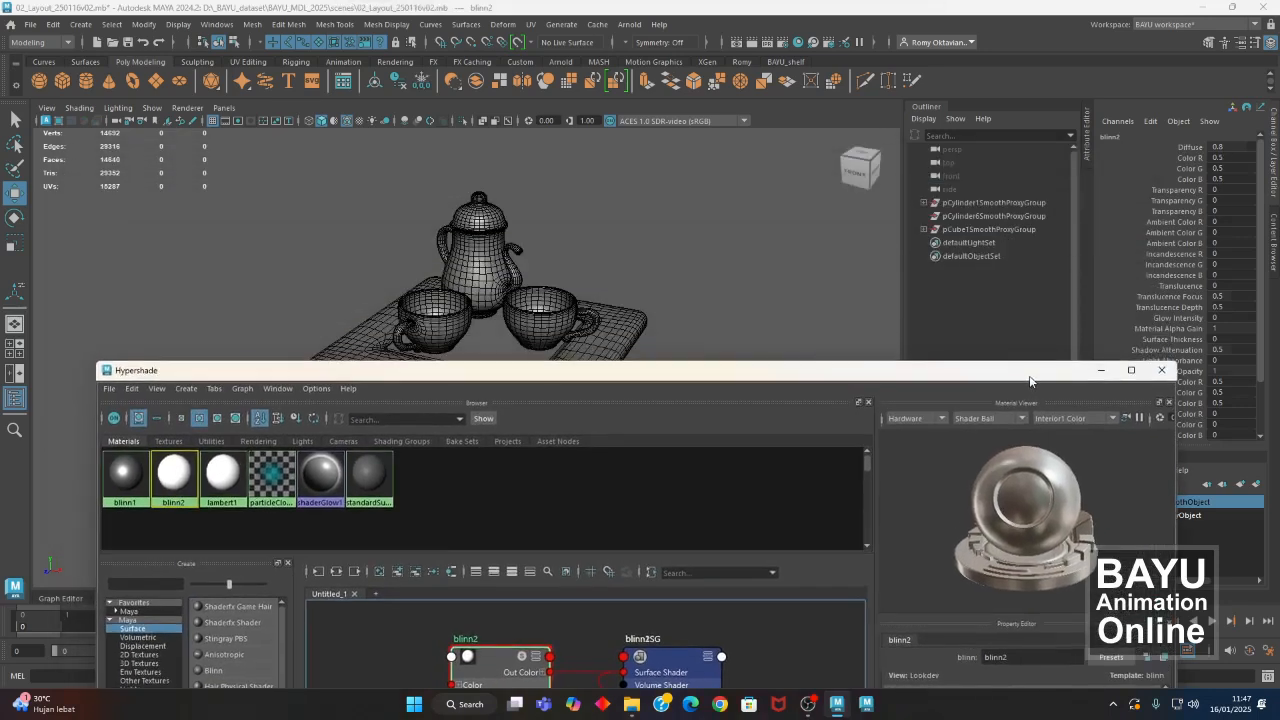
{"action": "left_click", "coordinate": [492, 338]}
{"action": "left_click_drag", "start_coordinate": [500, 339], "coordinate": [668, 281], "text": "alt"}
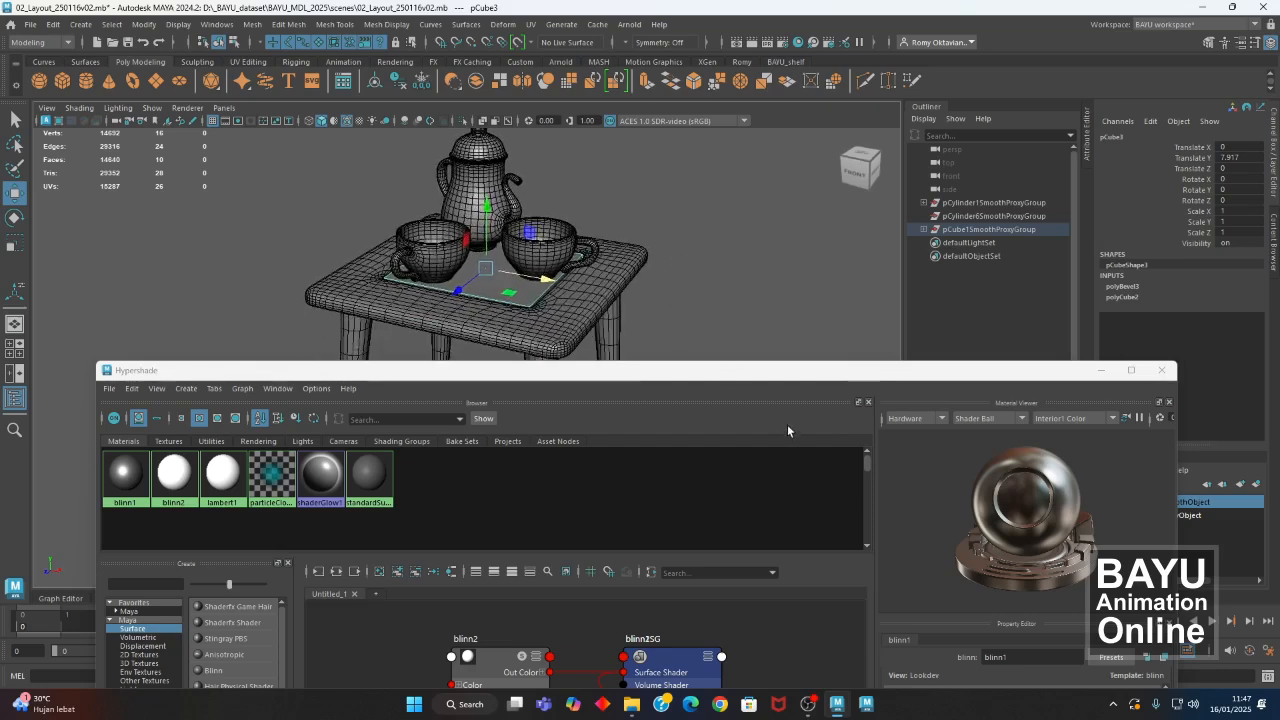
{"action": "left_click_drag", "start_coordinate": [690, 388], "coordinate": [731, 201]}
{"action": "right_click", "coordinate": [536, 478]}
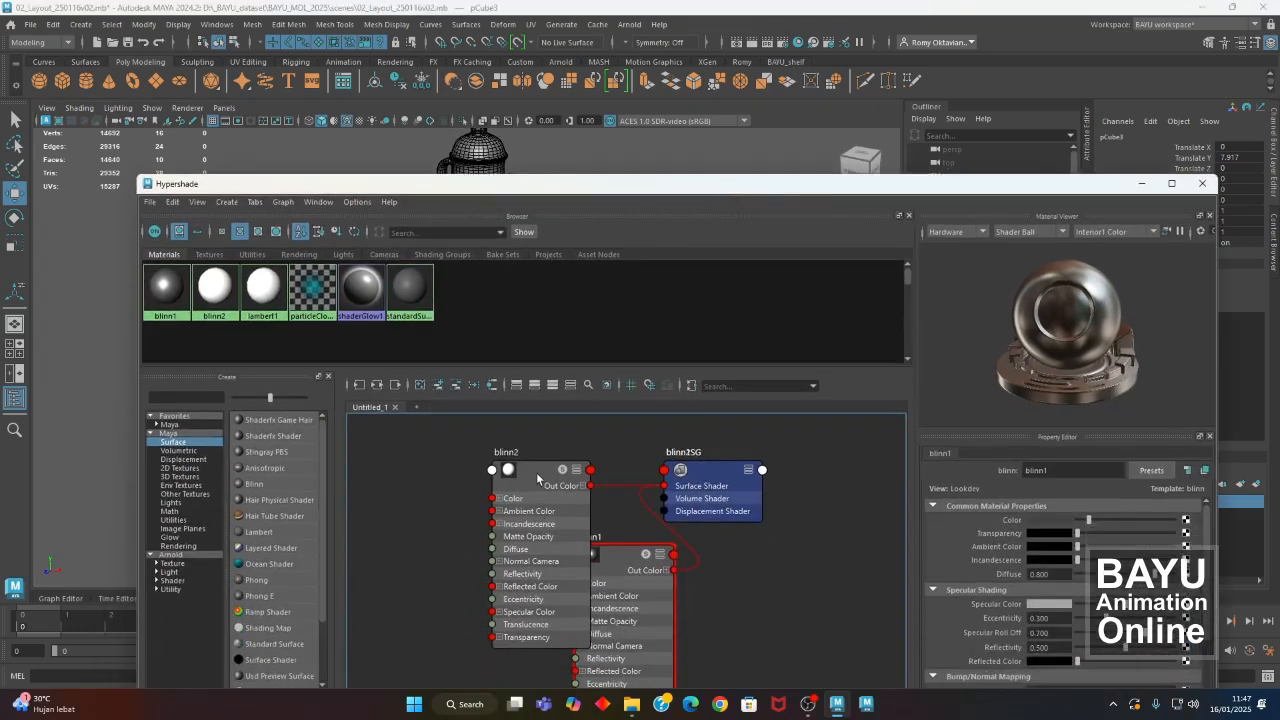
{"action": "left_click", "coordinate": [540, 409]}
{"action": "left_click", "coordinate": [1142, 184]}
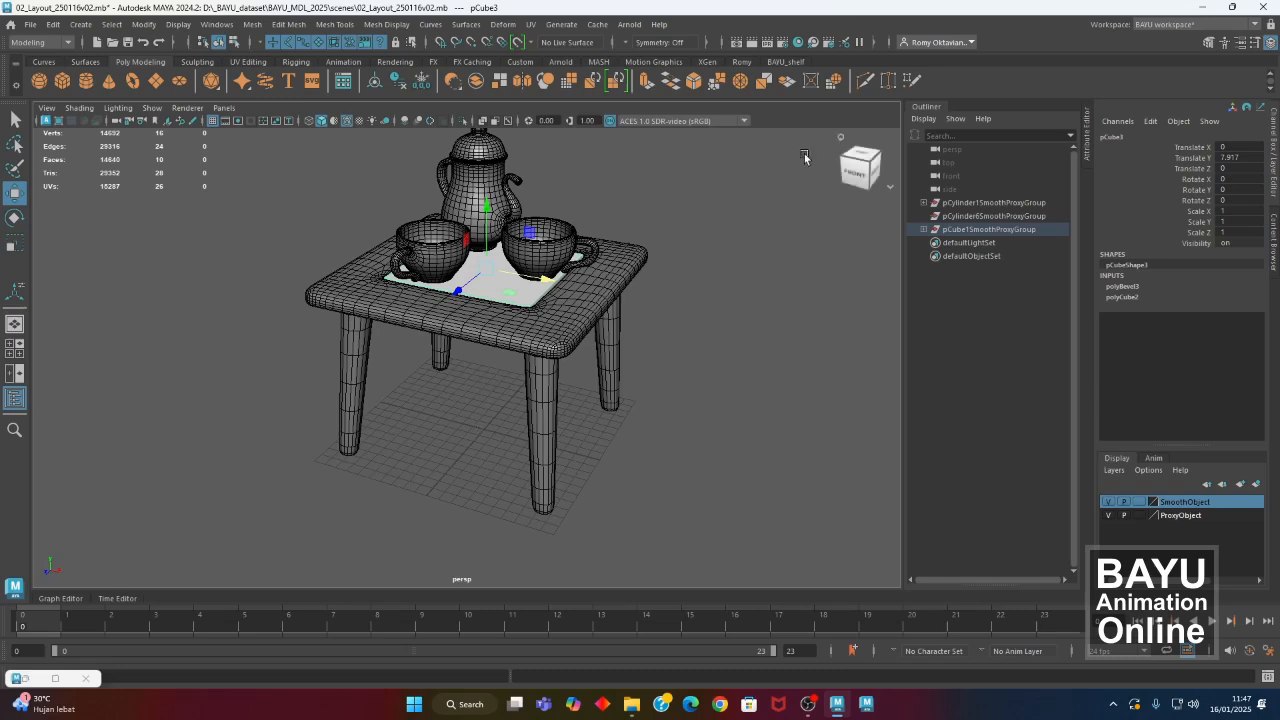
Open the Attribute Editor and rename the inset panel's Blinn material to blinn_Glass.
{"action": "left_click", "coordinate": [1087, 144]}
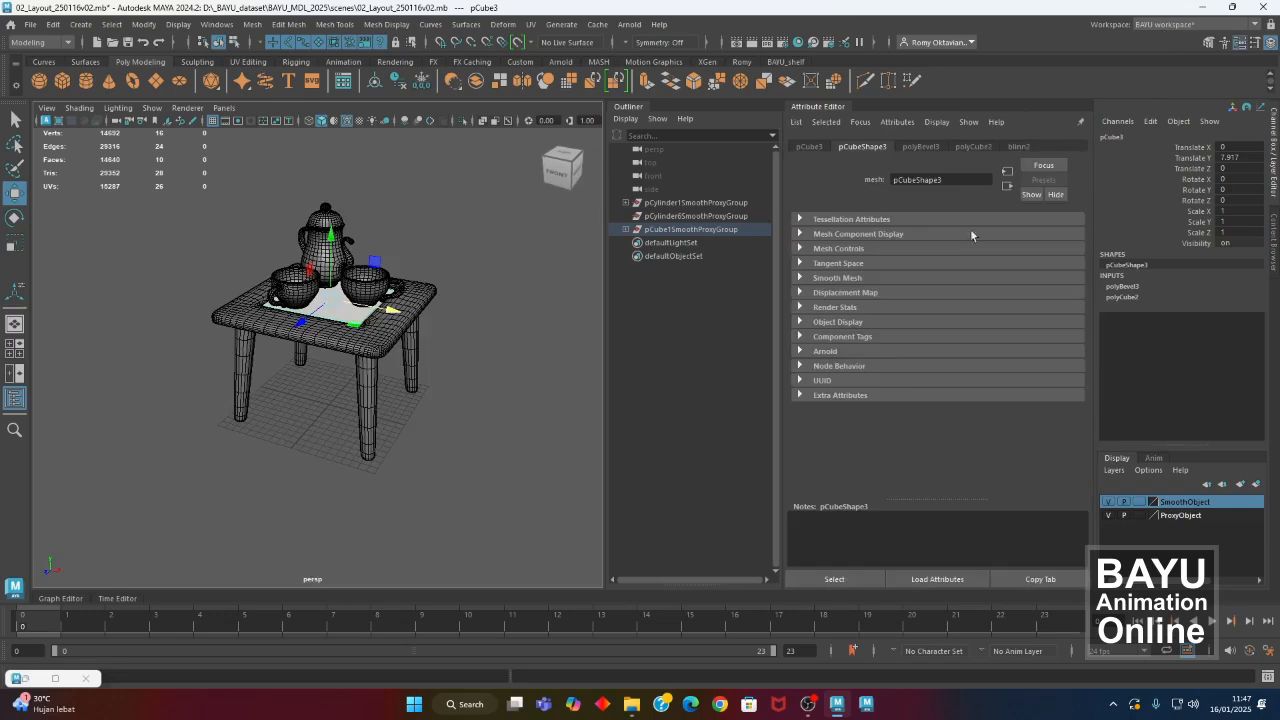
{"action": "left_click", "coordinate": [1018, 147]}
{"action": "left_click", "coordinate": [944, 180]}
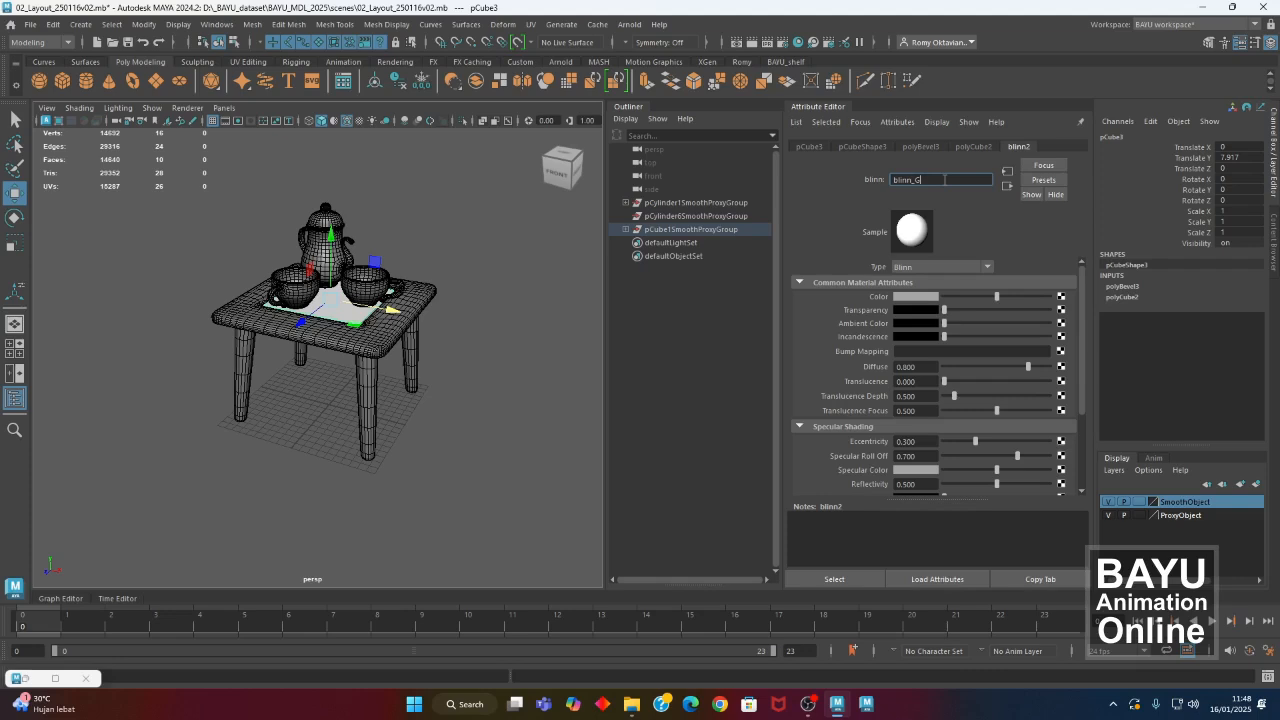
{"action": "key", "text": "Return"}
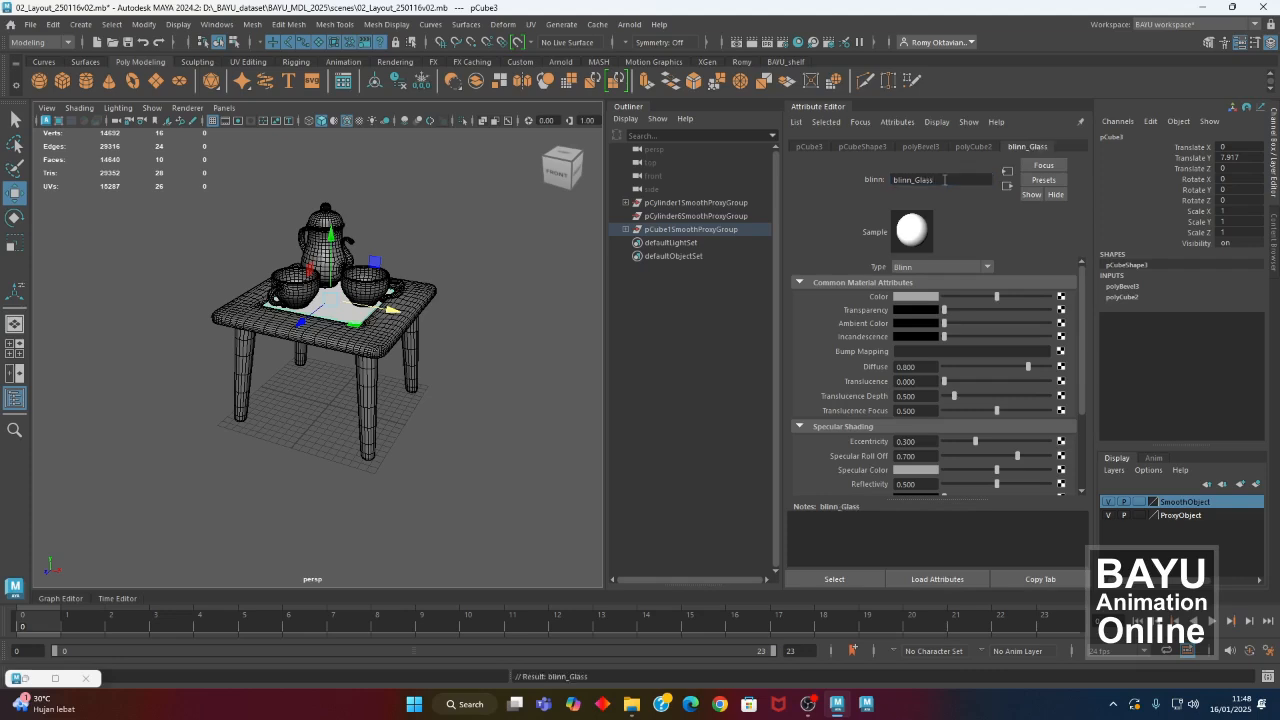
Select the table and rename its Blinn material to blinn_Wooden.
{"action": "left_click", "coordinate": [416, 358]}
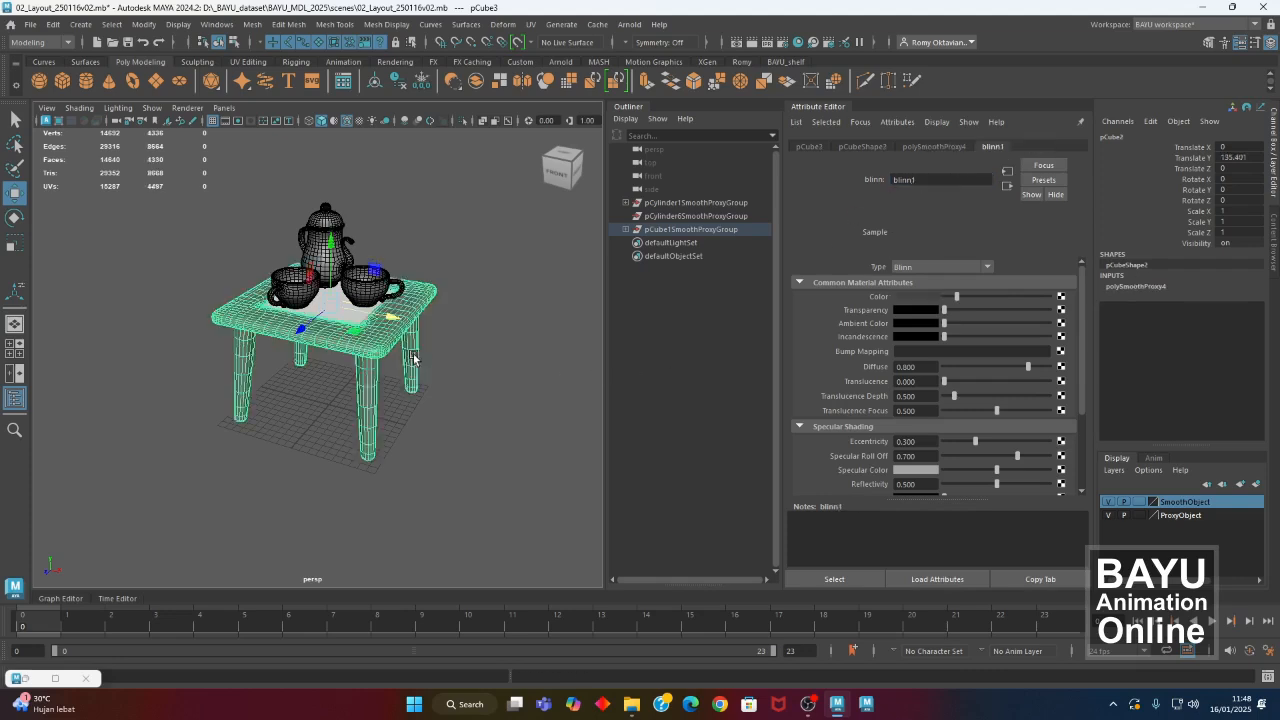
{"action": "left_click", "coordinate": [942, 178]}
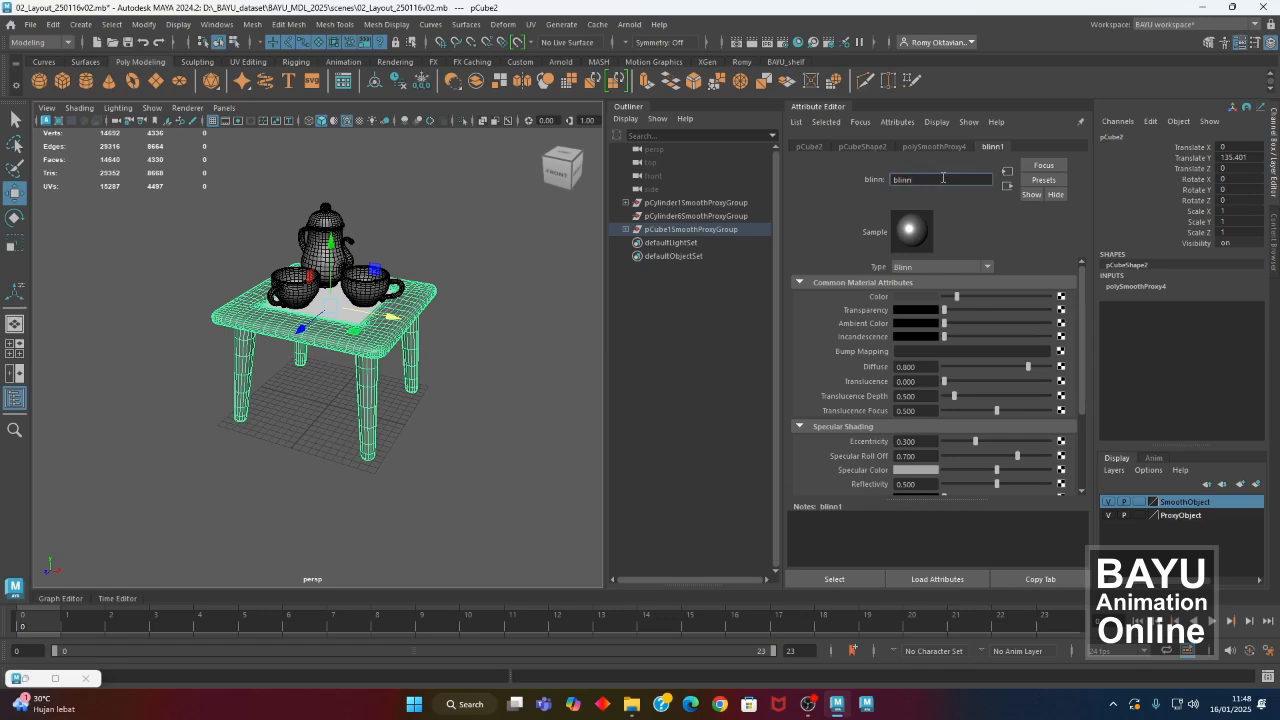
{"action": "type", "text": "_Wooden"}
{"action": "key", "text": "Return"}
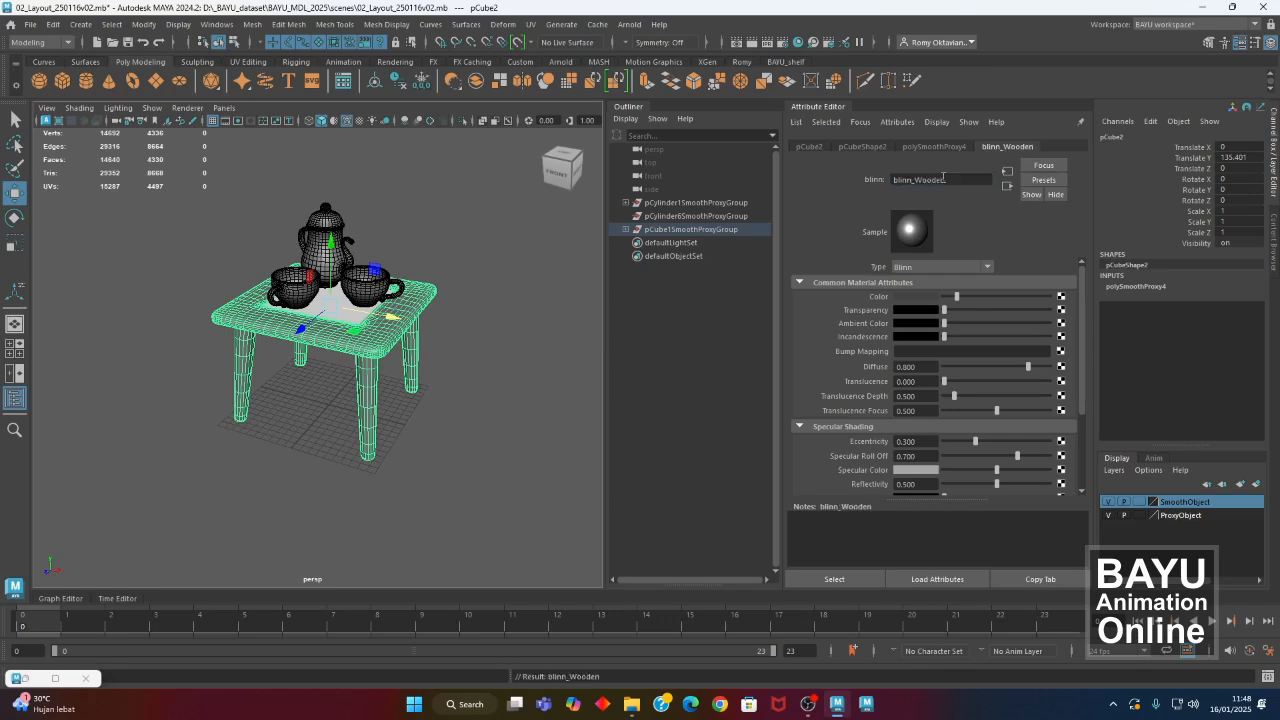
Change the blinn_Wooden material's color to brown and deselect the table.
{"action": "left_click", "coordinate": [920, 297]}
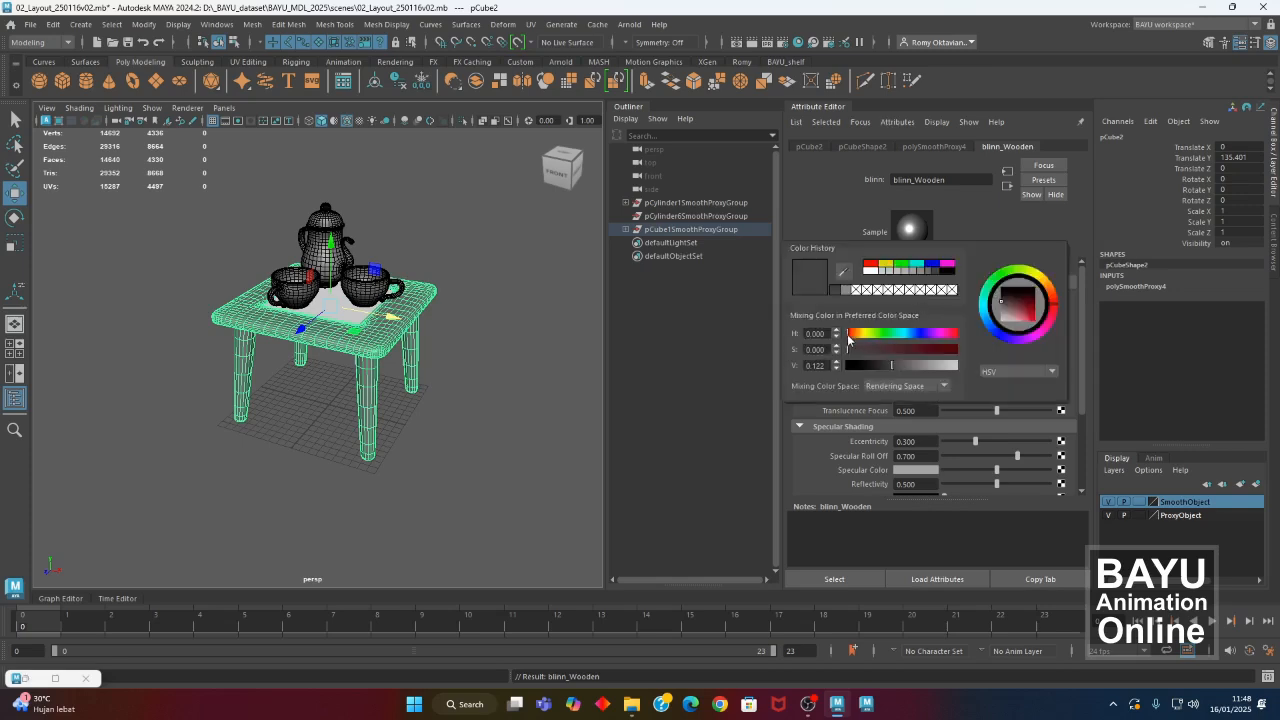
{"action": "left_click_drag", "start_coordinate": [852, 336], "coordinate": [906, 366]}
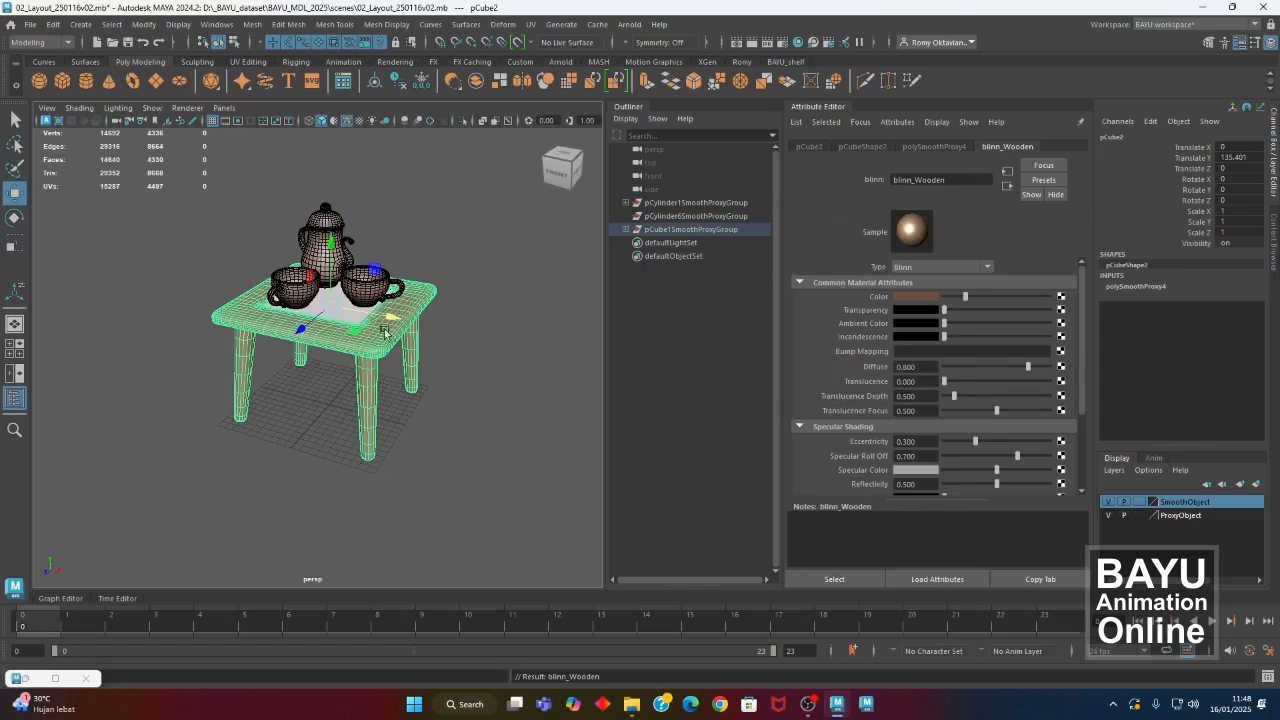
{"action": "left_click", "coordinate": [466, 267]}
Select the inset panel, darken the blinn_Glass color to near black and raise its transparency to almost clear.
{"action": "left_click", "coordinate": [337, 304]}
{"action": "scroll", "coordinate": [440, 381], "scroll_direction": "up", "scroll_amount": 10}
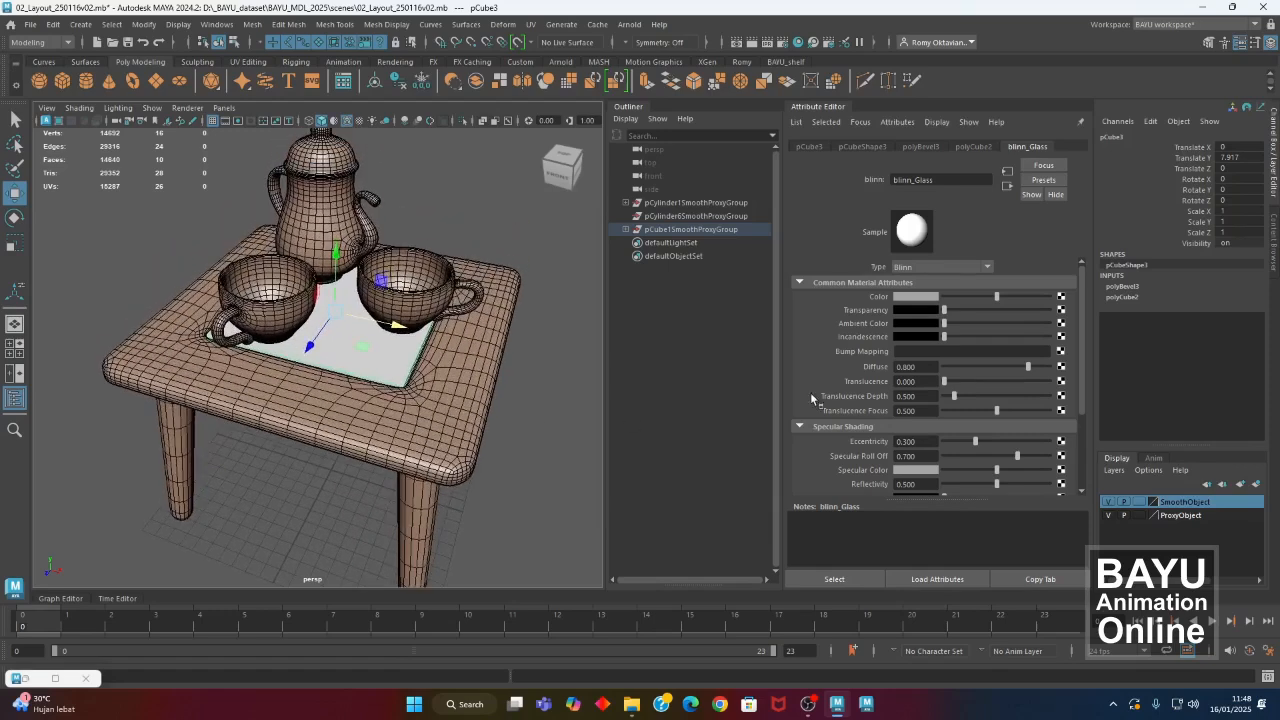
{"action": "left_click", "coordinate": [930, 298]}
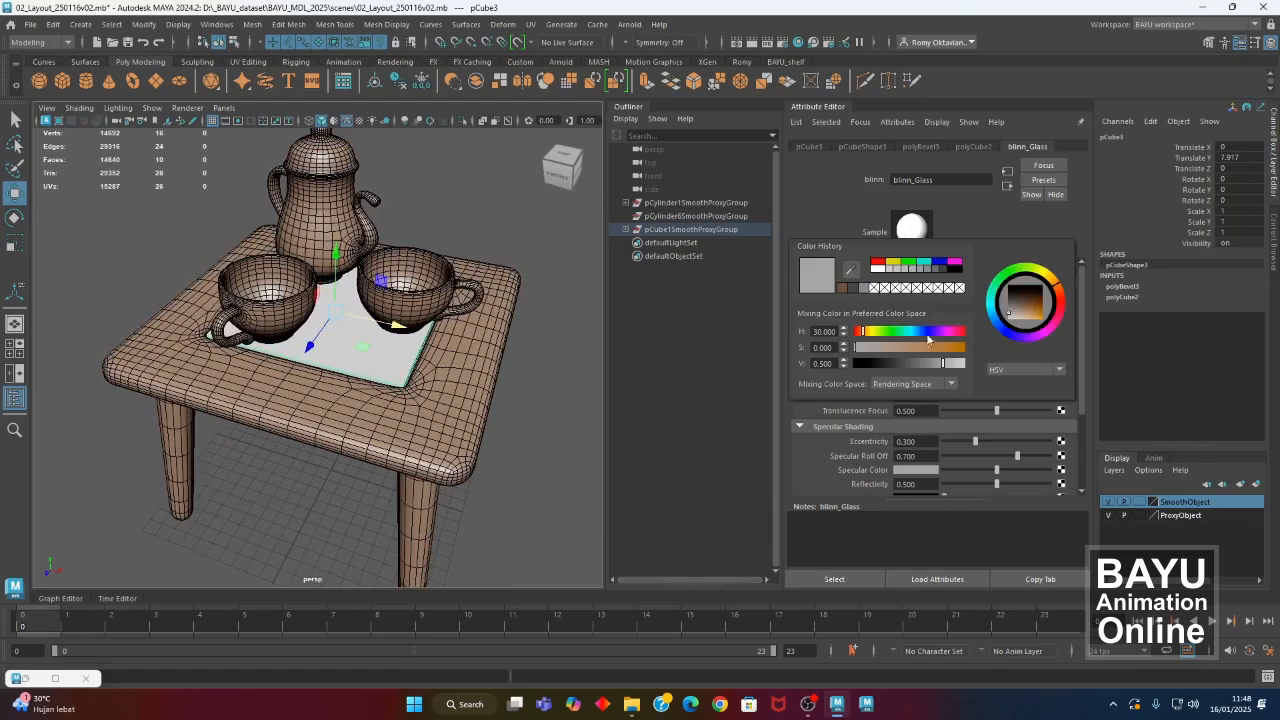
{"action": "left_click_drag", "start_coordinate": [943, 363], "coordinate": [886, 368]}
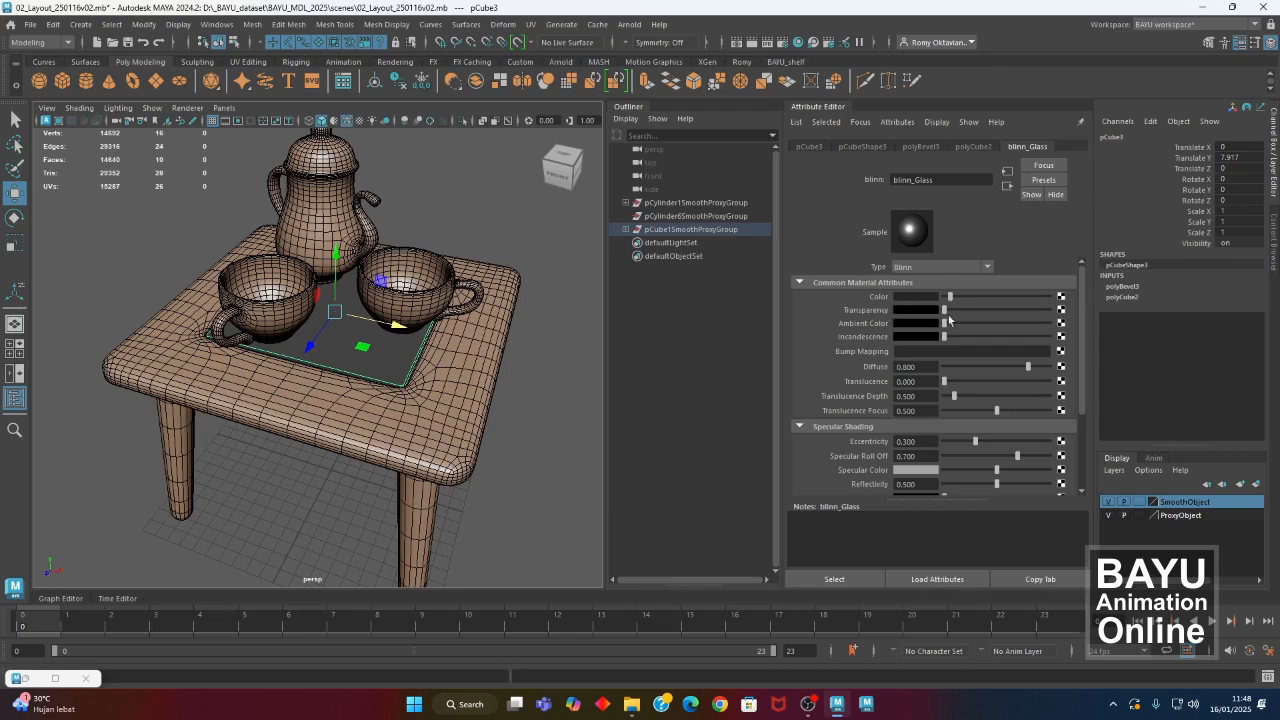
{"action": "left_click_drag", "start_coordinate": [944, 316], "coordinate": [1034, 320]}
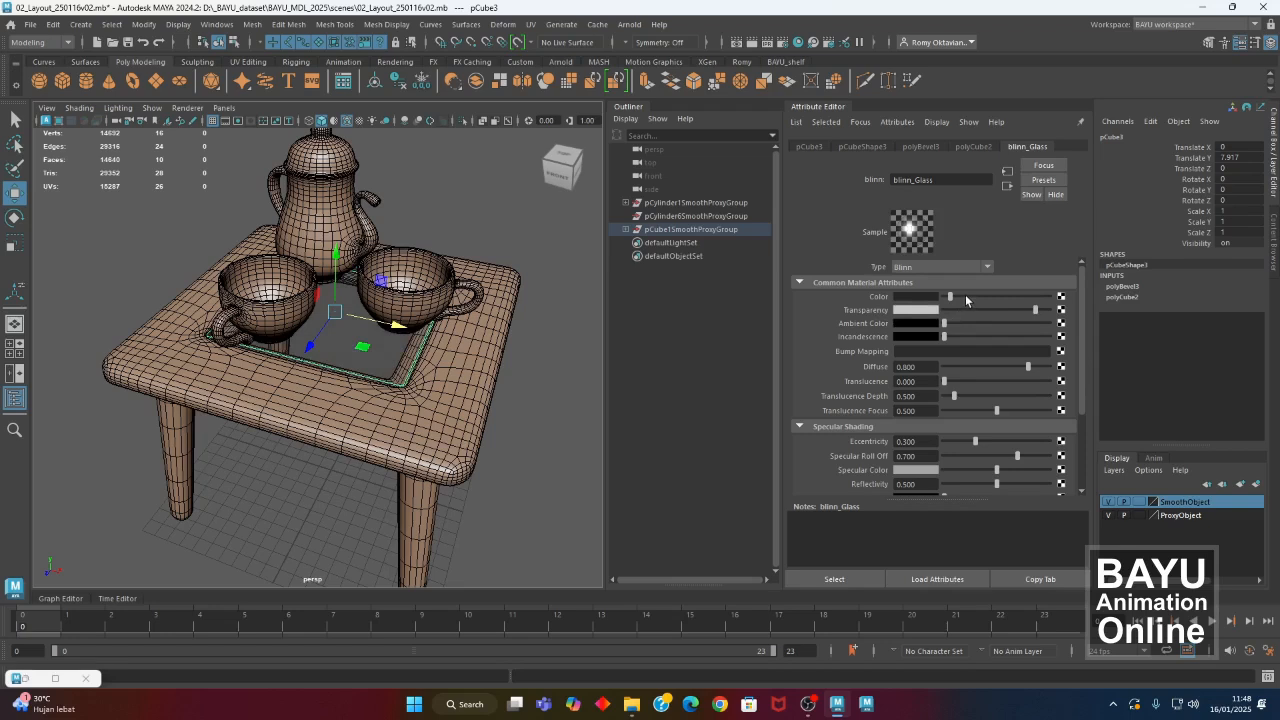
{"action": "left_click_drag", "start_coordinate": [489, 400], "coordinate": [452, 397], "text": "alt"}
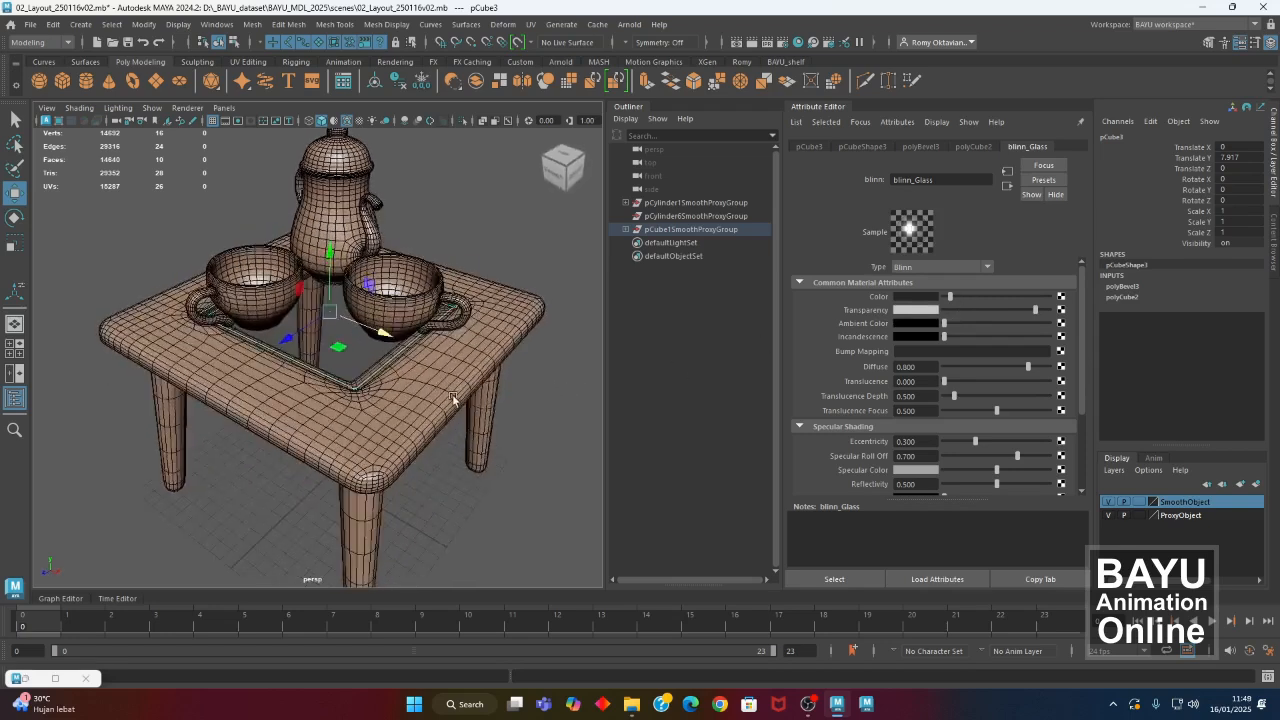
Lower the blinn_Glass transparency slightly by entering a smaller brightness value for its transparency color.
{"action": "left_click", "coordinate": [916, 310]}
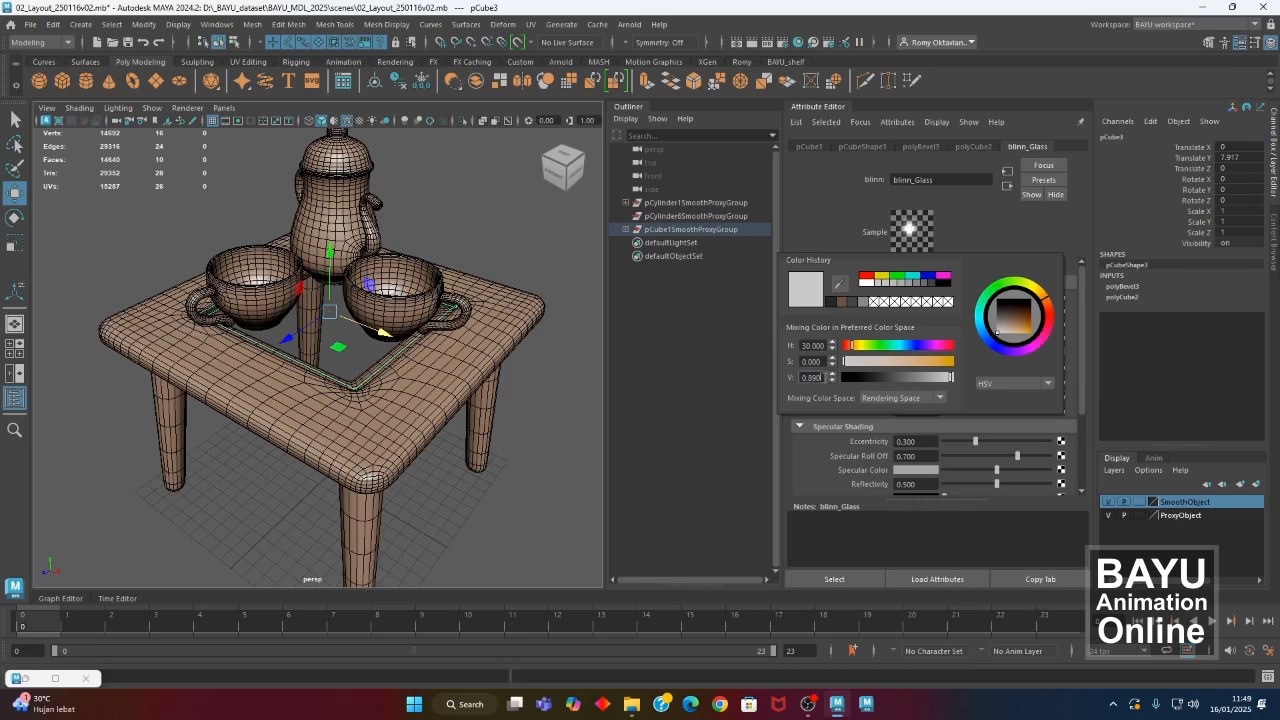
{"action": "key", "text": "BackSpace"}
{"action": "key", "text": "BackSpace"}
{"action": "key", "text": "BackSpace"}
{"action": "key", "text": "Return"}
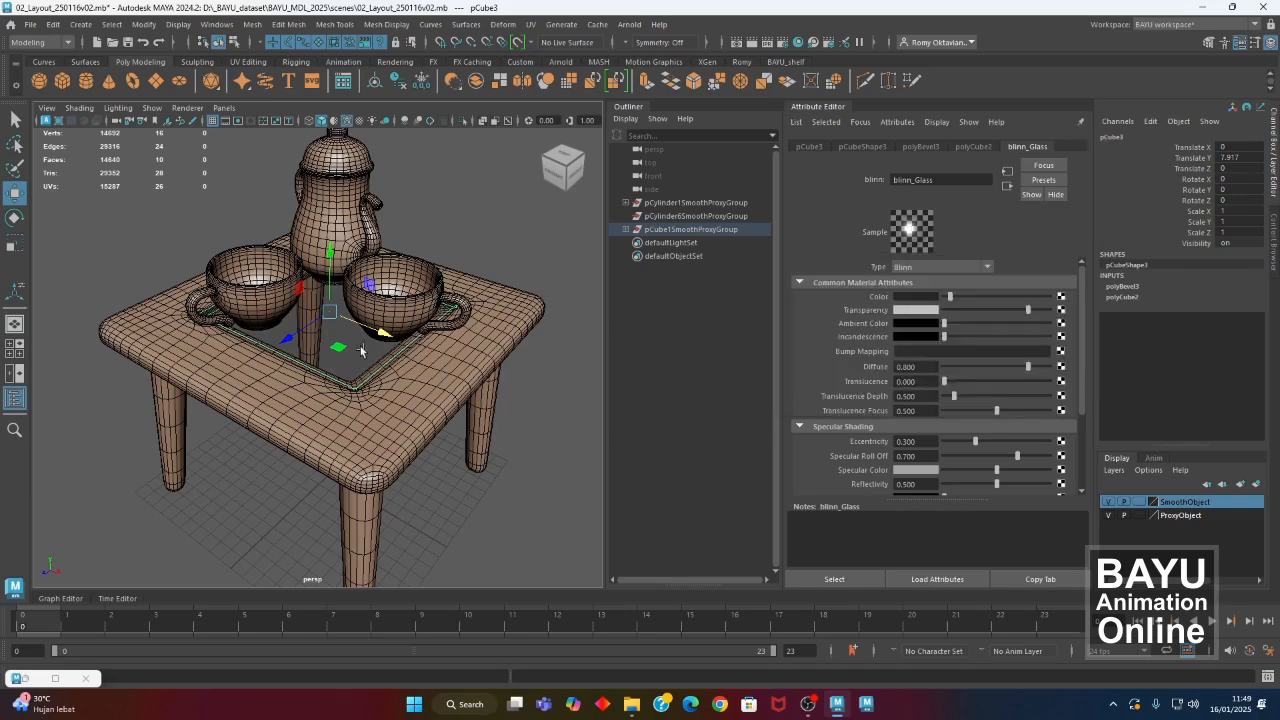
{"action": "left_click_drag", "start_coordinate": [468, 479], "coordinate": [376, 437], "text": "alt"}
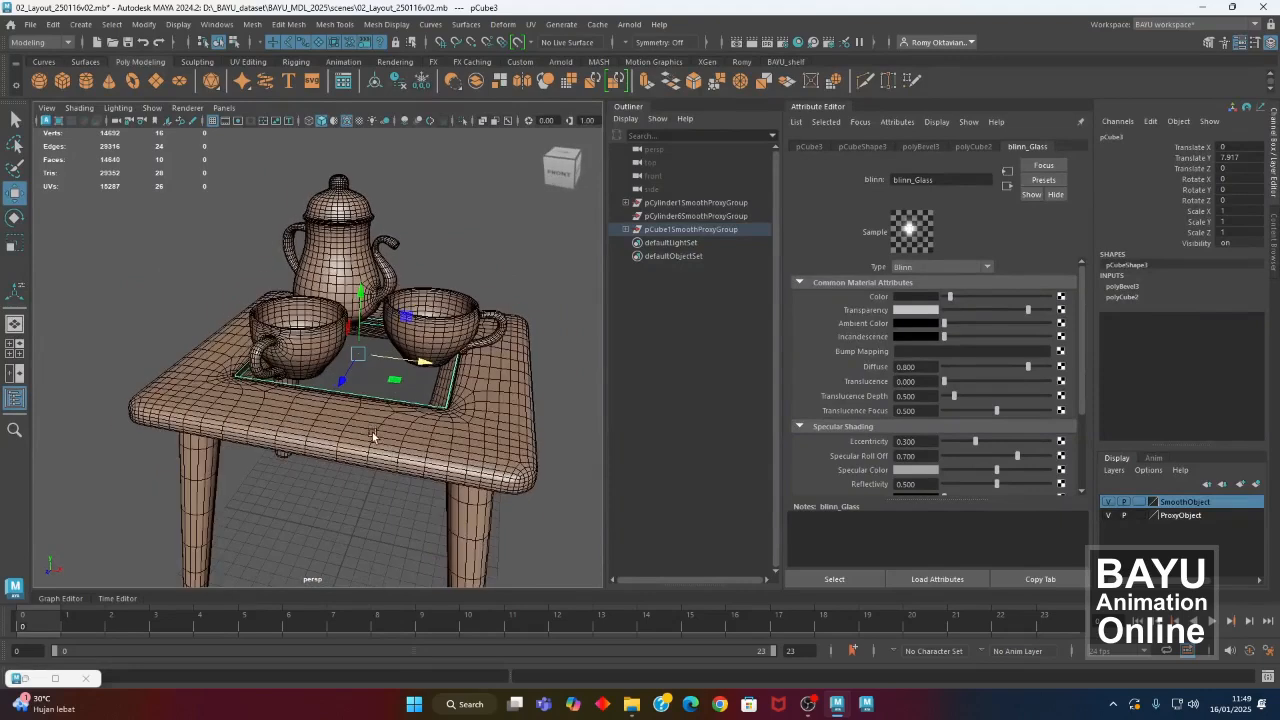
Restore the Hypershade, create a third Blinn material and move the blinn_Glass node aside to select the new node.
{"action": "left_click", "coordinate": [453, 250]}
{"action": "left_click", "coordinate": [361, 272]}
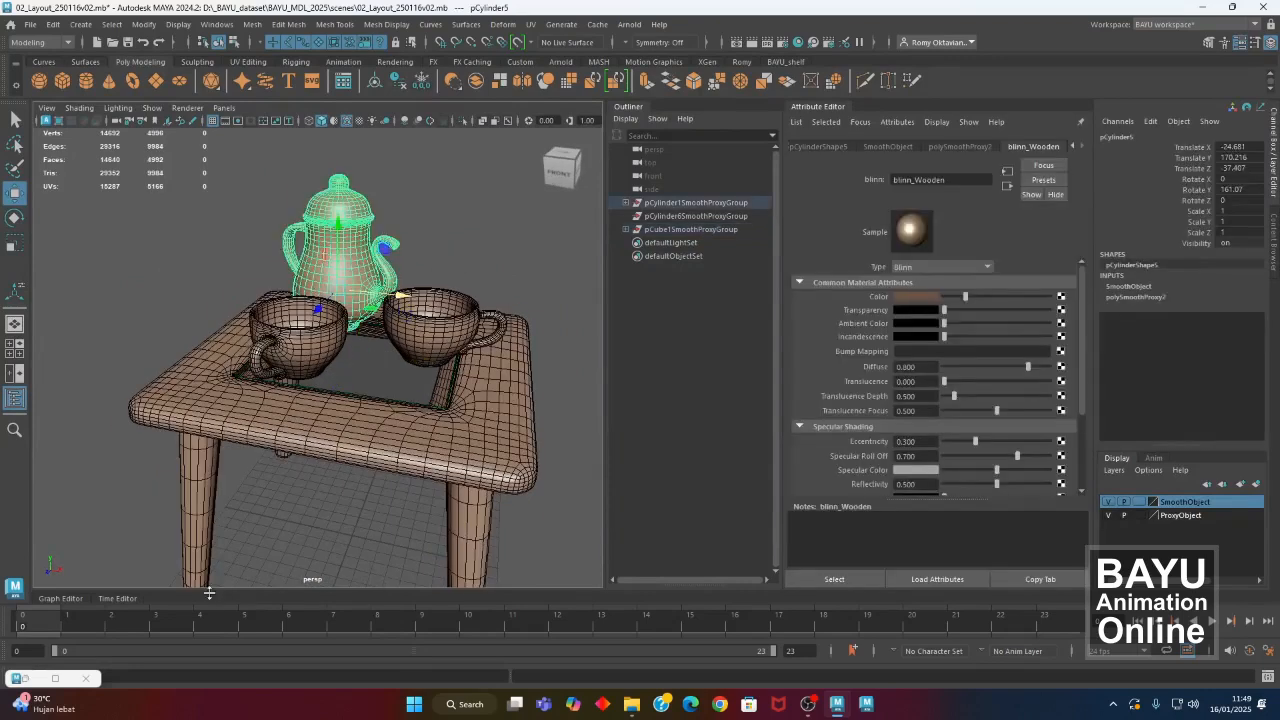
{"action": "left_click", "coordinate": [20, 679]}
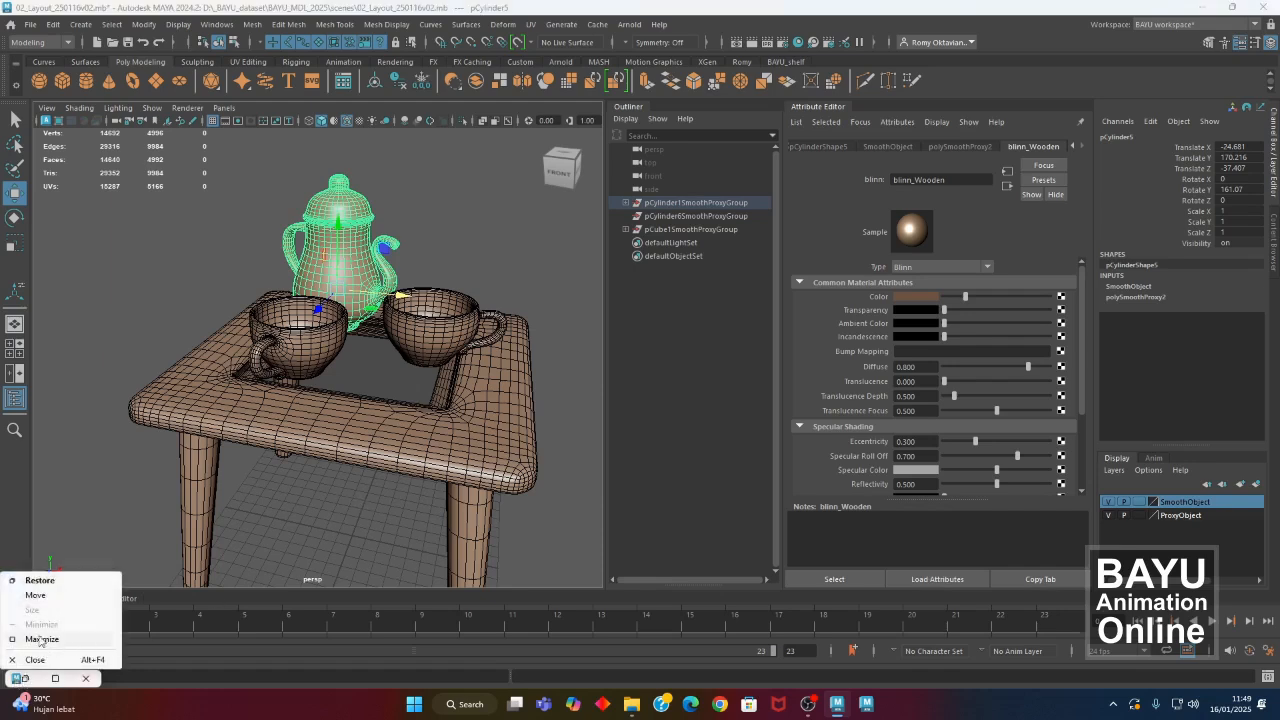
{"action": "left_click", "coordinate": [42, 582]}
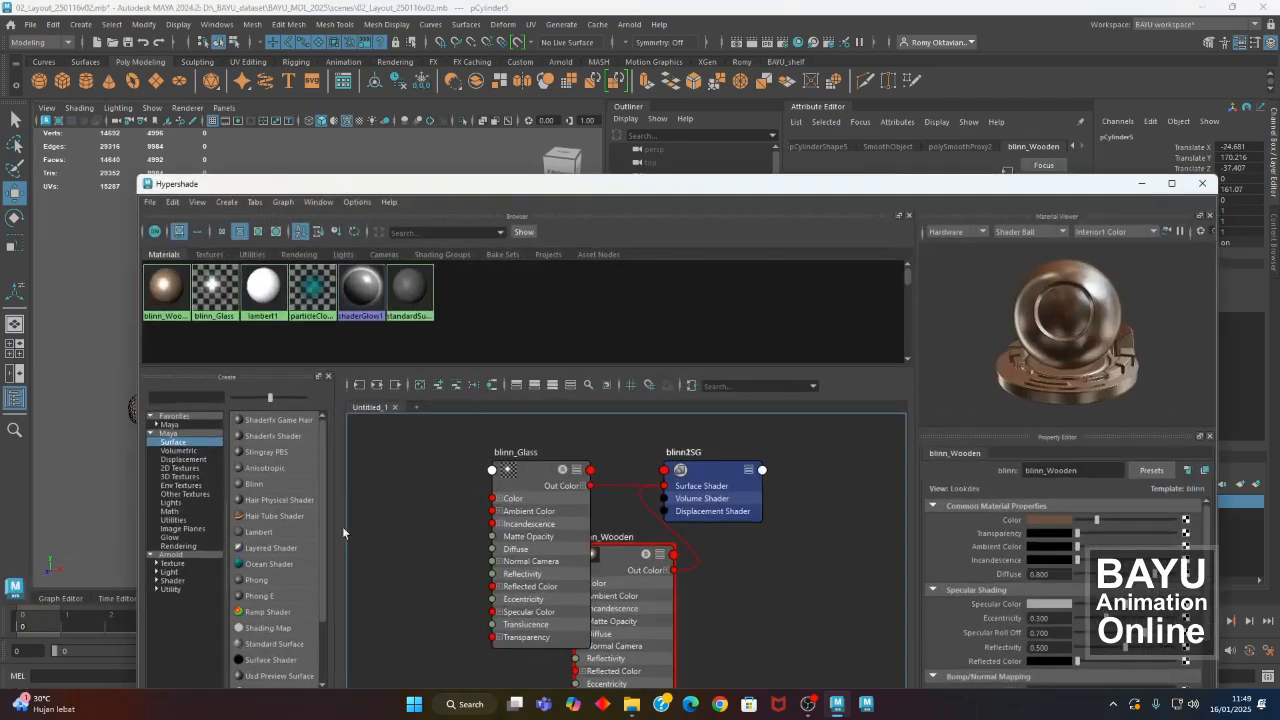
{"action": "left_click", "coordinate": [258, 488]}
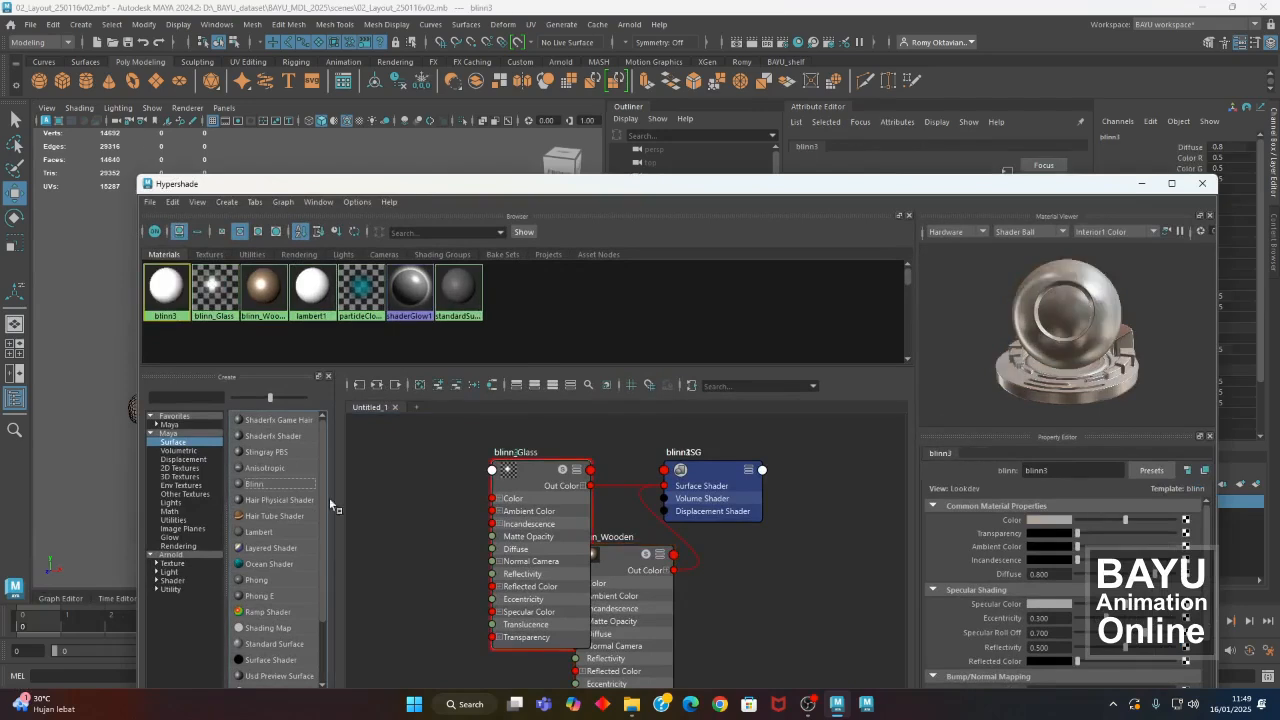
{"action": "left_click_drag", "start_coordinate": [532, 484], "coordinate": [460, 555]}
{"action": "left_click", "coordinate": [530, 474]}
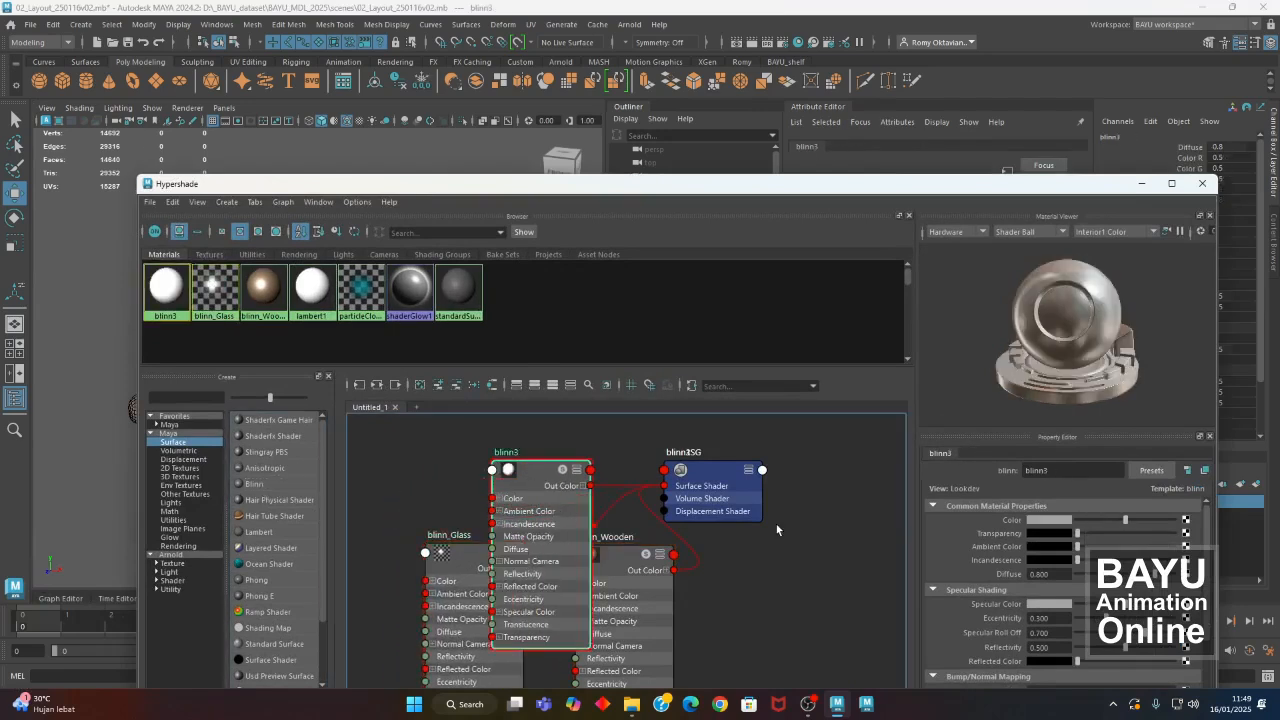
Rename the blinn3 material to blinn_Porcelene and minimize the Hypershade.
{"action": "left_click", "coordinate": [1077, 469]}
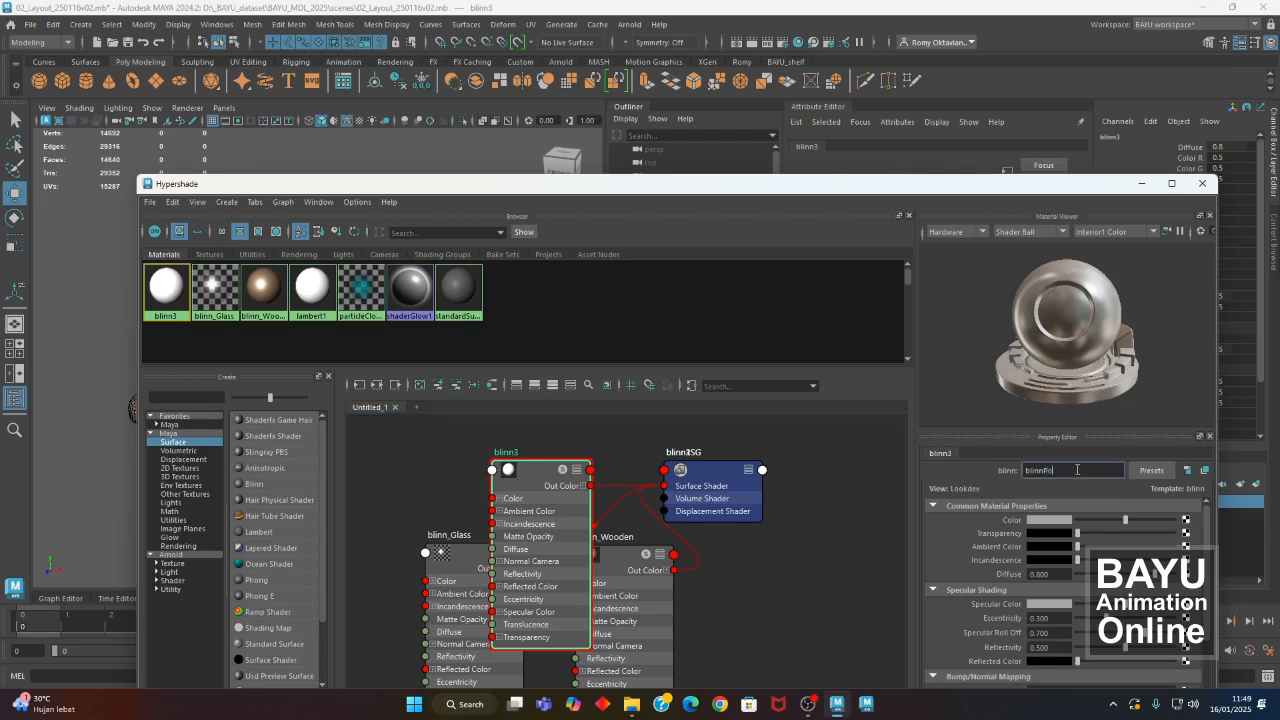
{"action": "type", "text": "Porceline"}
{"action": "type", "text": "_"}
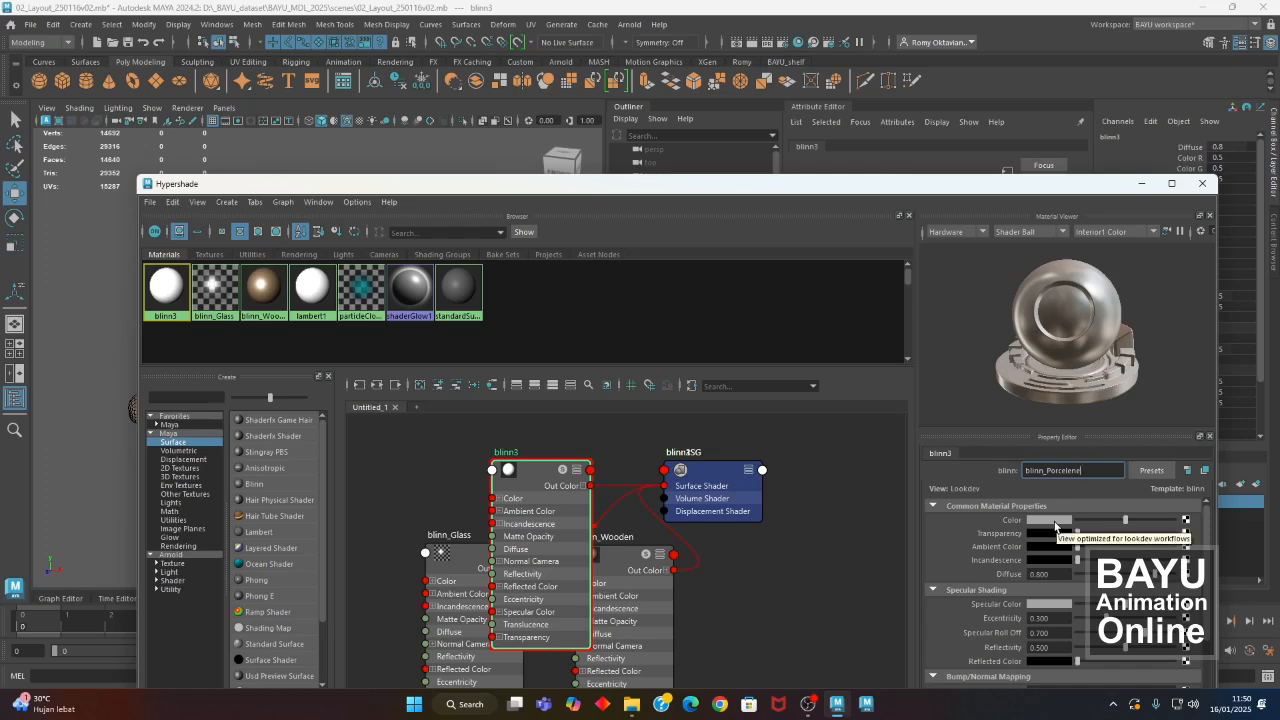
{"action": "left_click_drag", "start_coordinate": [707, 186], "coordinate": [645, 350]}
{"action": "left_click", "coordinate": [1078, 343]}
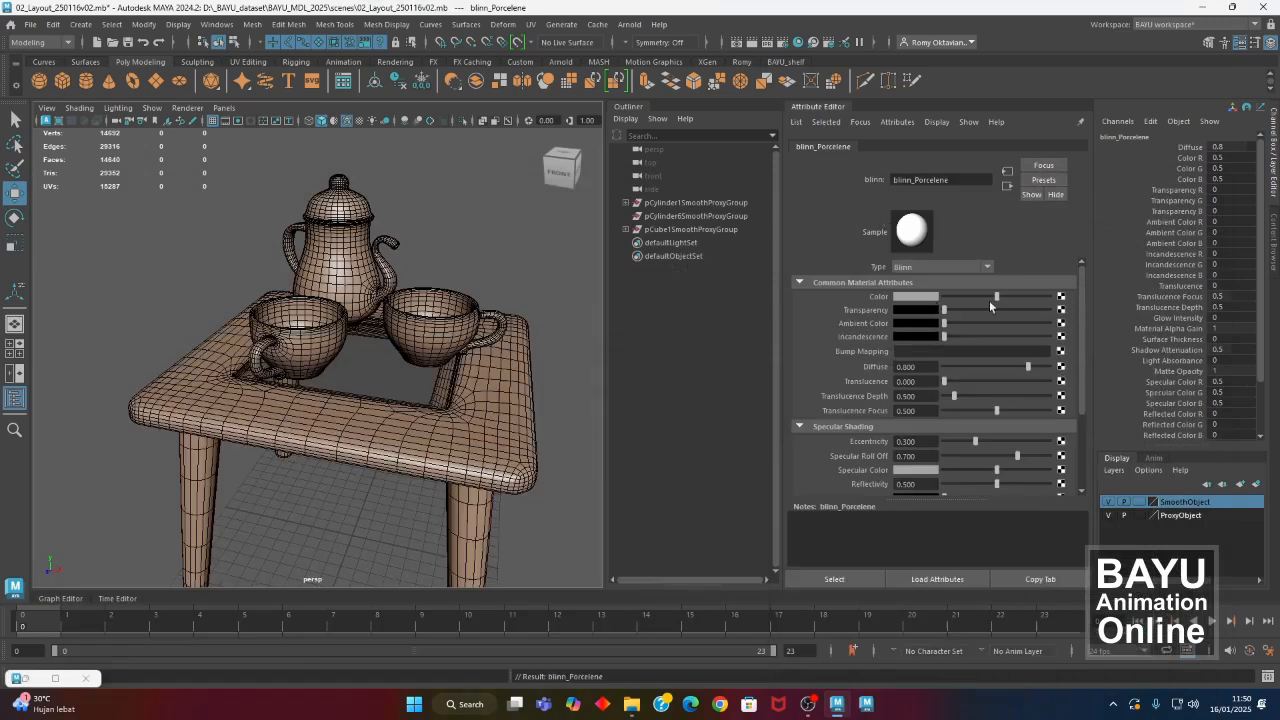
Darken the blinn_Porcelene color to about 0.179 and assign the material to the teapot and both cups.
{"action": "left_click_drag", "start_coordinate": [992, 299], "coordinate": [963, 300]}
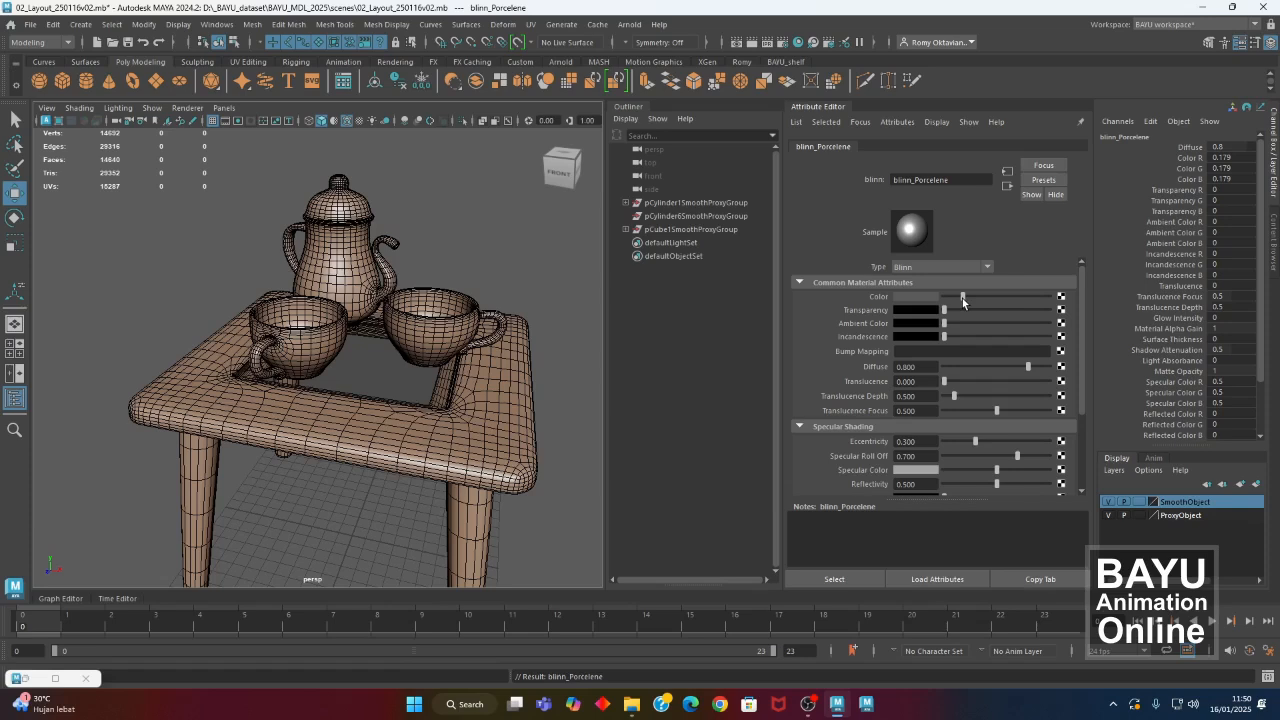
{"action": "left_click", "coordinate": [327, 338]}
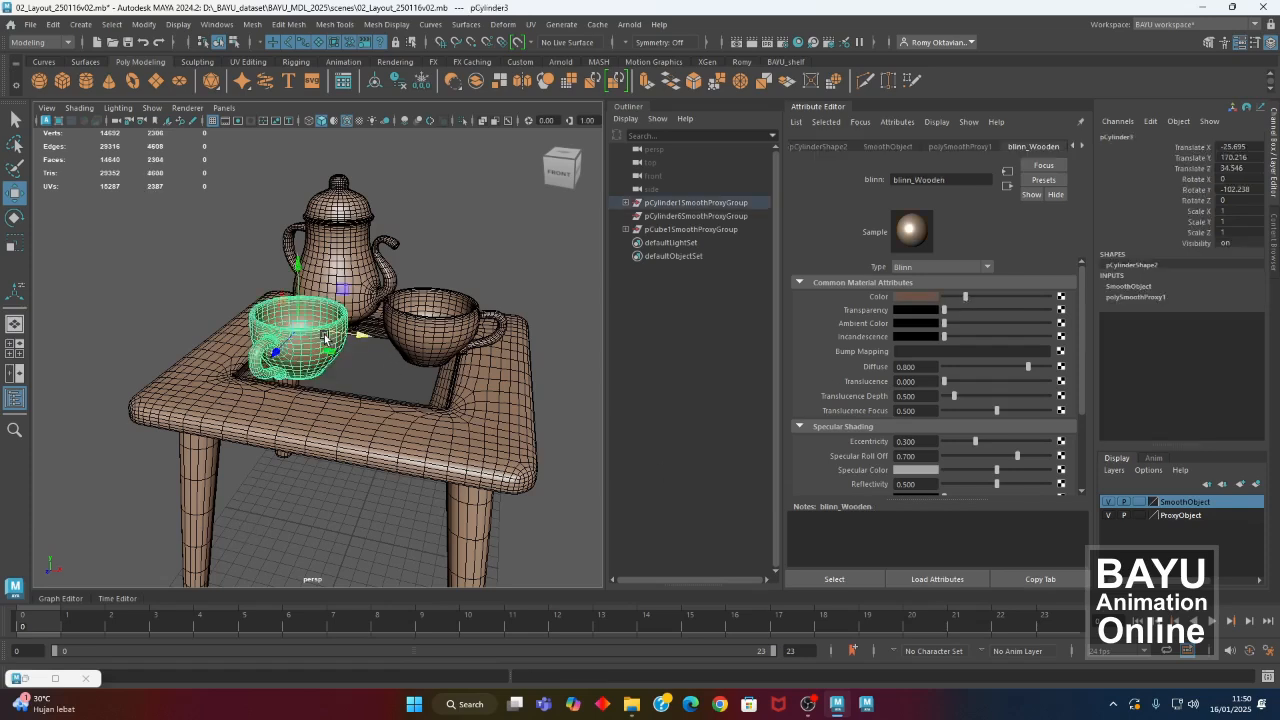
{"action": "left_click", "coordinate": [340, 256], "text": "shift"}
{"action": "left_click", "coordinate": [426, 330], "text": "shift"}
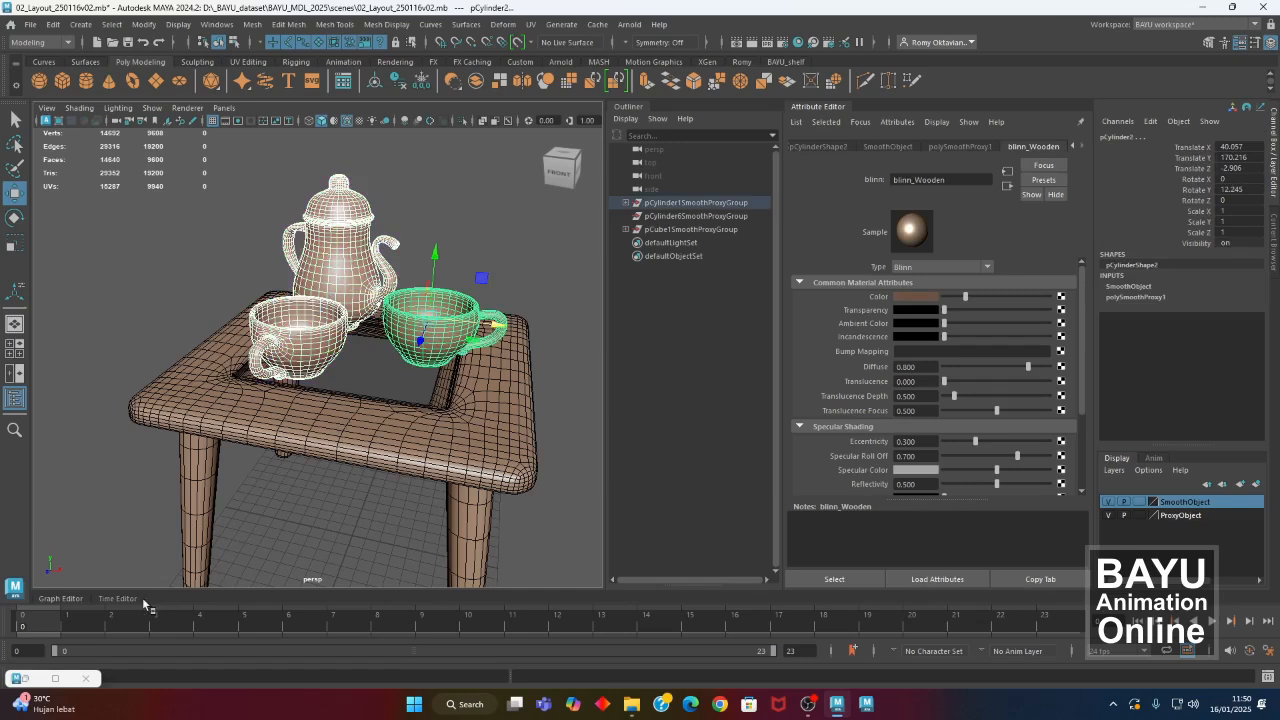
{"action": "left_click", "coordinate": [25, 679]}
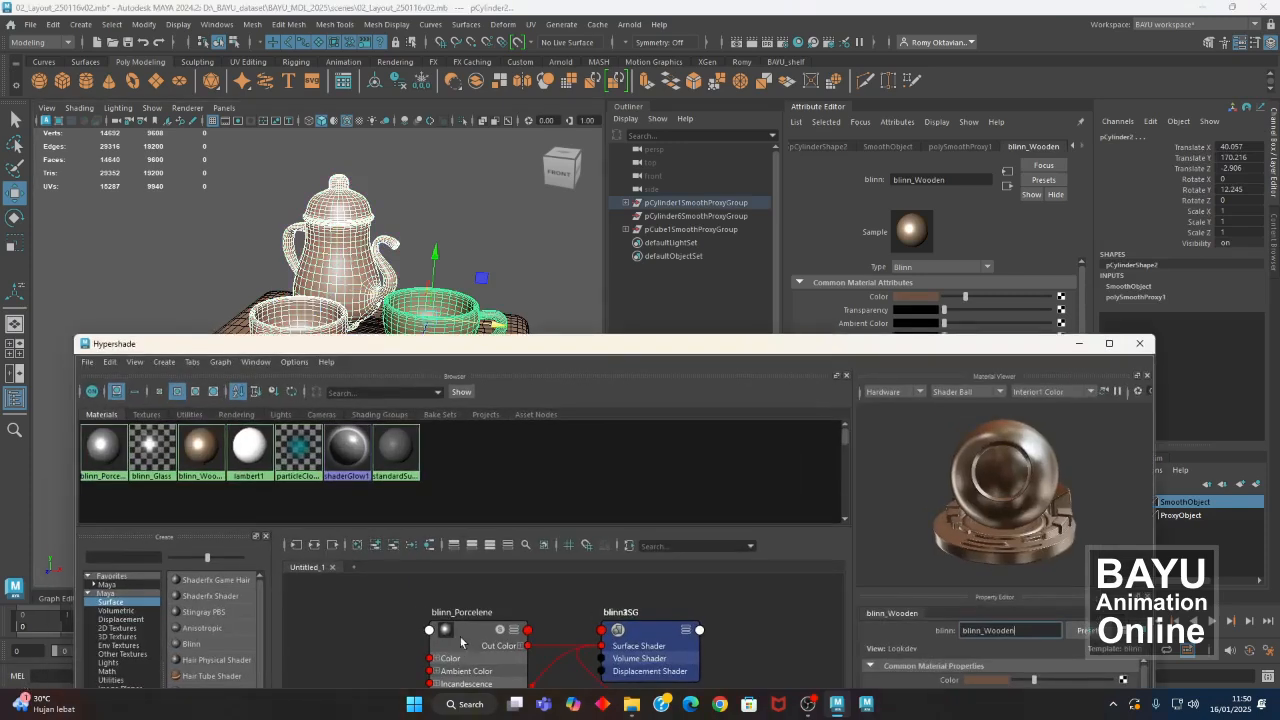
{"action": "right_click_drag", "start_coordinate": [476, 634], "coordinate": [467, 414]}
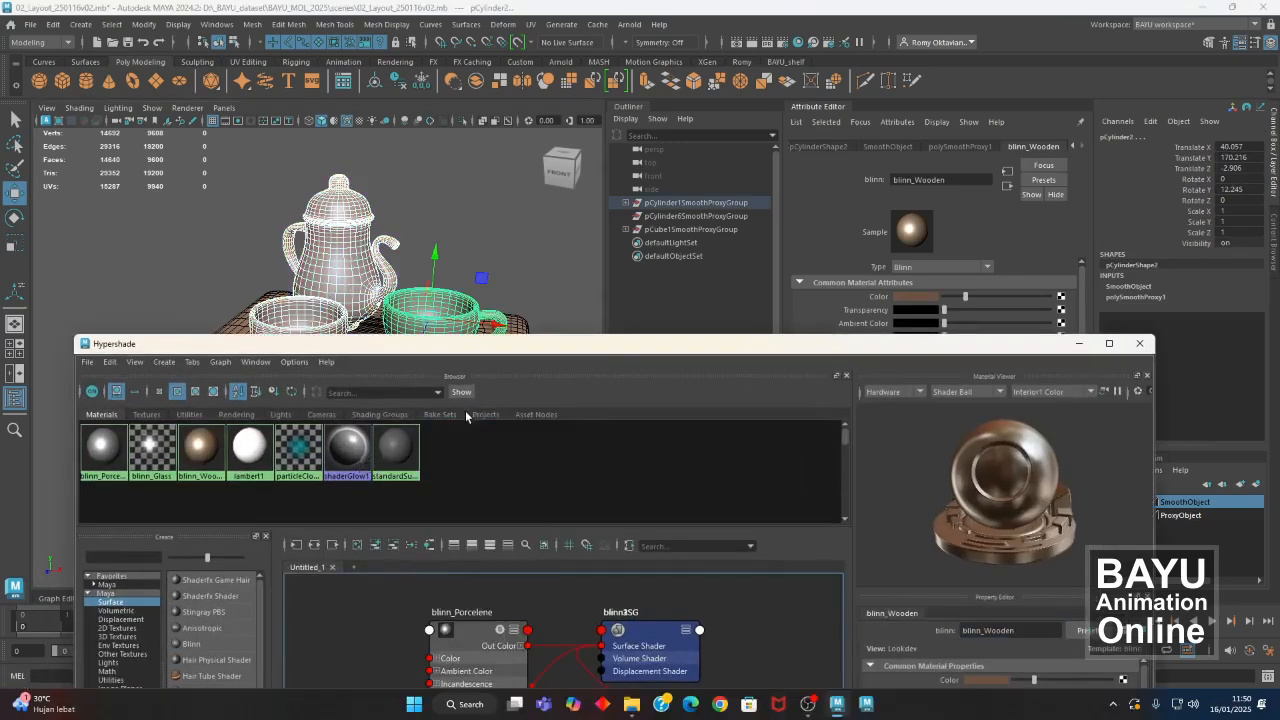
{"action": "left_click", "coordinate": [1079, 344]}
Select the teapot and brighten the blinn_Porcelene color slightly to a mid gray.
{"action": "scroll", "coordinate": [367, 376], "scroll_direction": "up", "scroll_amount": 5}
{"action": "left_click_drag", "start_coordinate": [415, 431], "coordinate": [398, 448], "text": "alt"}
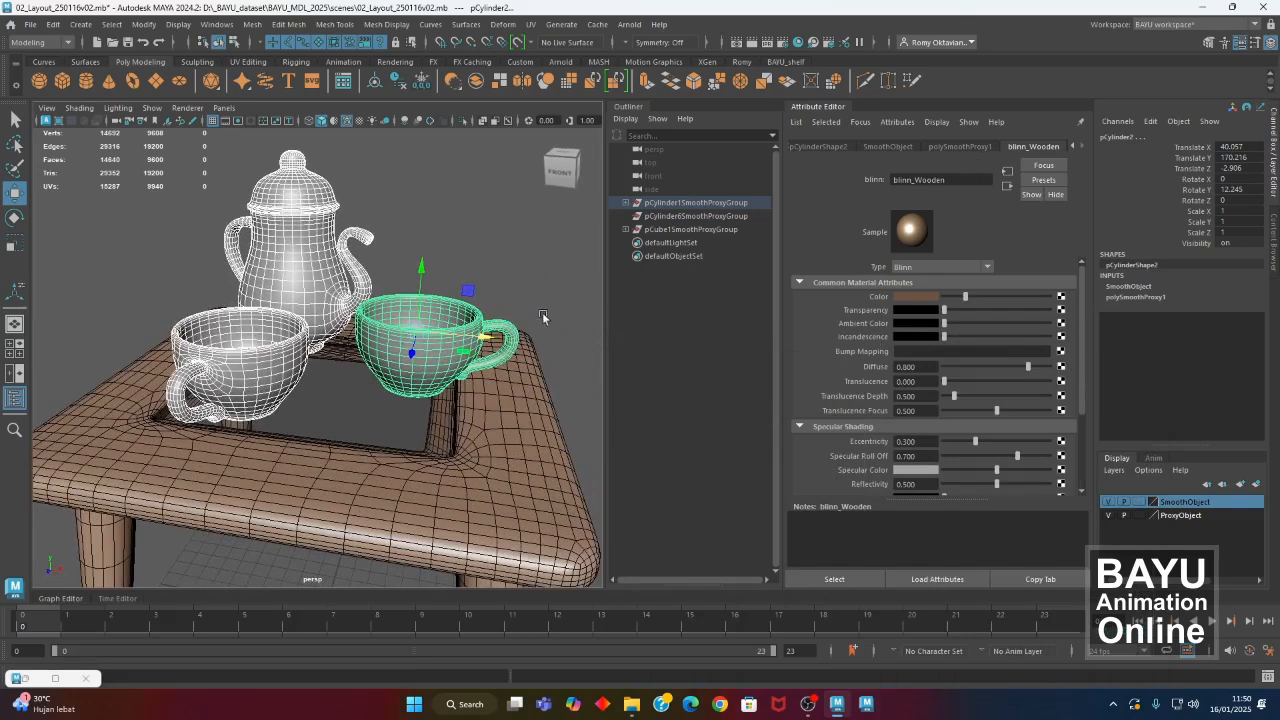
{"action": "left_click", "coordinate": [440, 244]}
{"action": "left_click", "coordinate": [318, 287]}
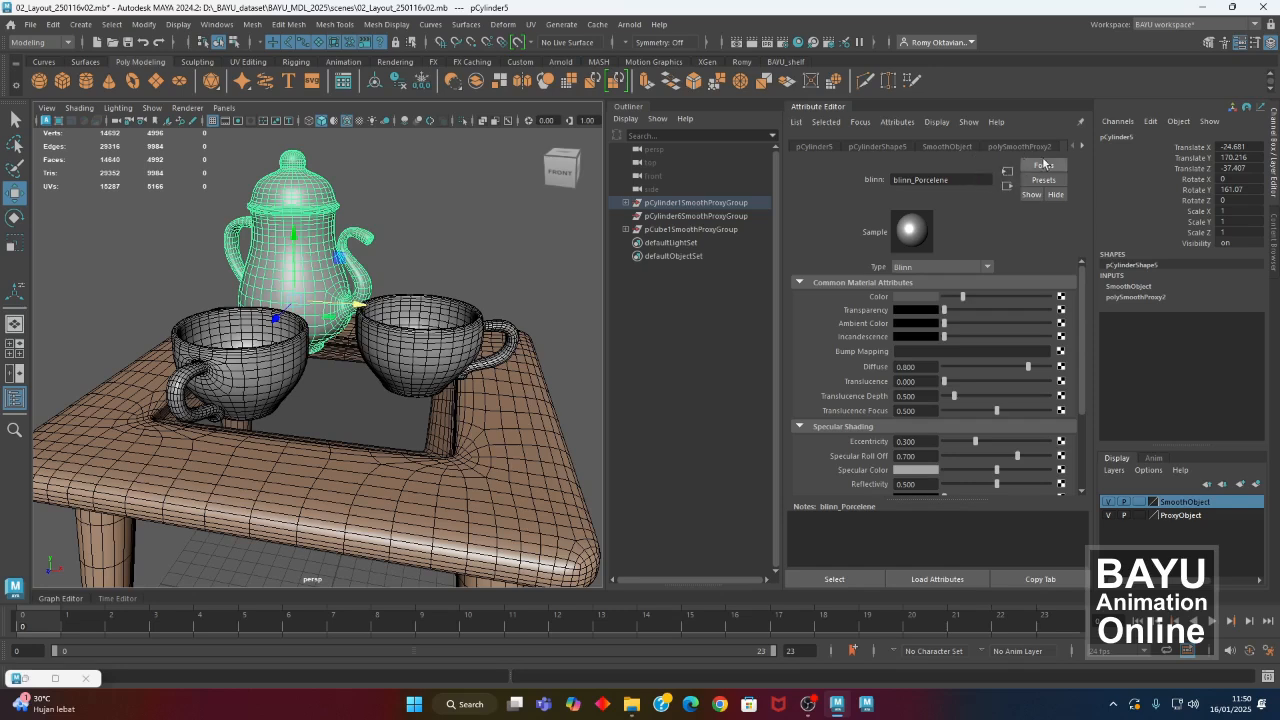
{"action": "left_click", "coordinate": [1082, 146]}
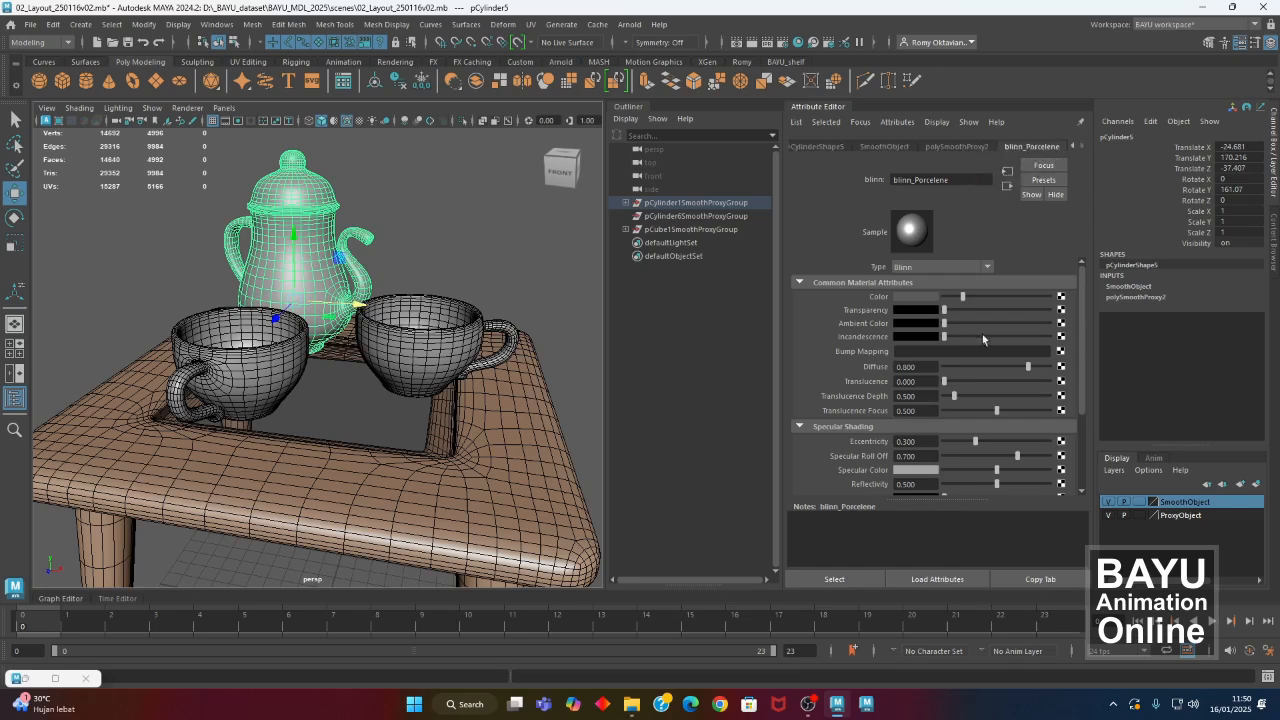
{"action": "mouse_move", "coordinate": [962, 297]}
{"action": "left_mouse_down"}
{"action": "mouse_move", "coordinate": [984, 297]}
{"action": "mouse_move", "coordinate": [971, 297]}
{"action": "left_mouse_up"}
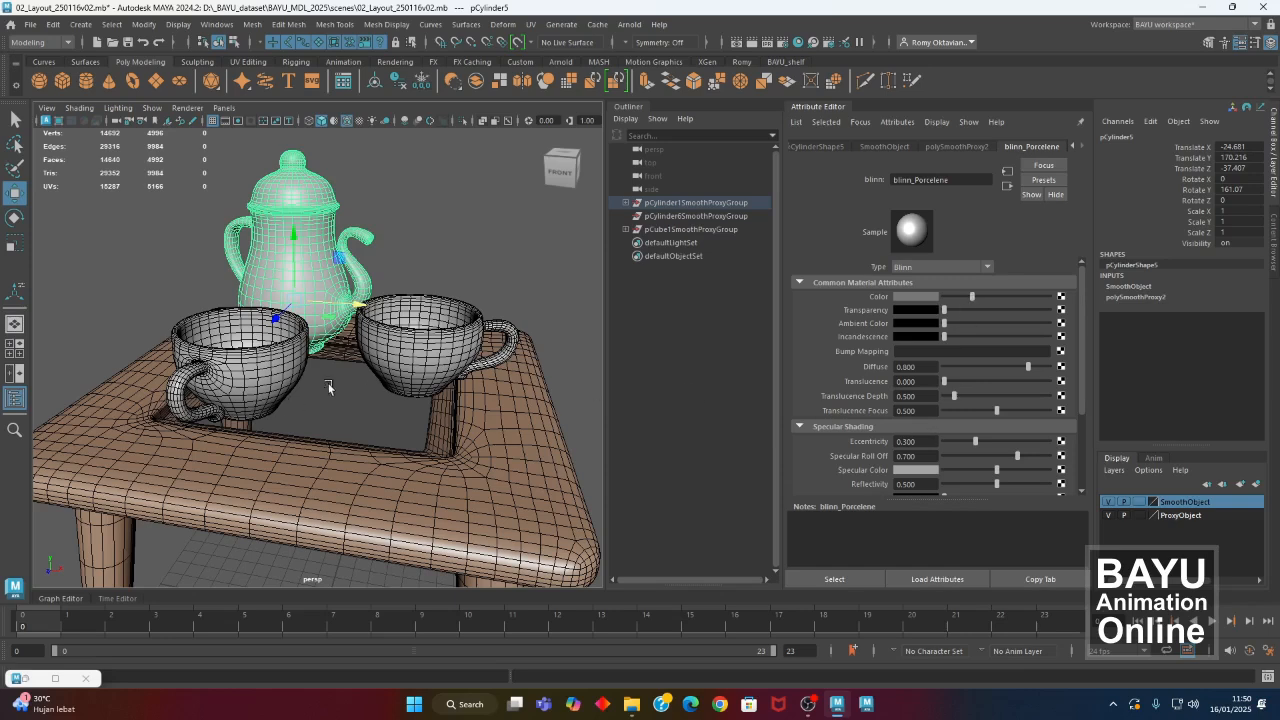
Lower the blinn_Porcelene eccentricity to 0.135 and raise its specular roll-off.
{"action": "left_click_drag", "start_coordinate": [378, 403], "coordinate": [356, 386], "text": "alt"}
{"action": "middle_click_drag", "start_coordinate": [356, 386], "coordinate": [371, 434], "text": "alt"}
{"action": "right_click_drag", "start_coordinate": [371, 434], "coordinate": [437, 421], "text": "alt"}
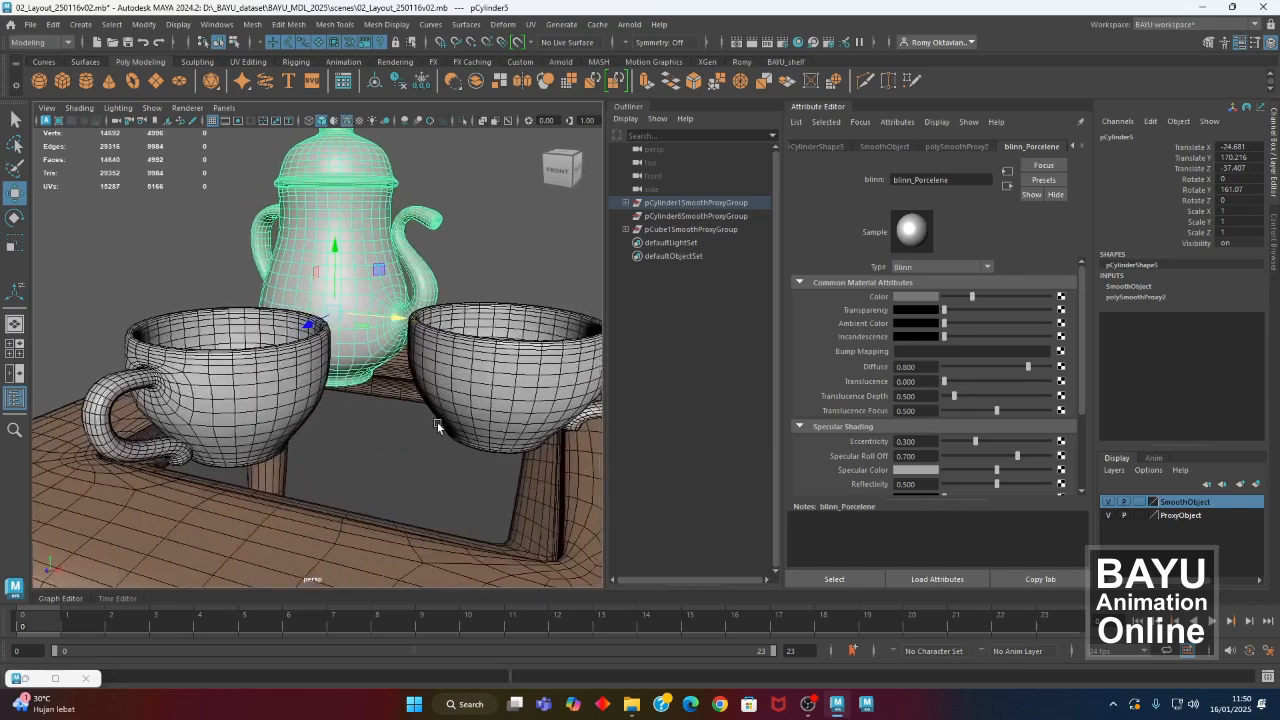
{"action": "left_click_drag", "start_coordinate": [437, 421], "coordinate": [464, 420], "text": "alt"}
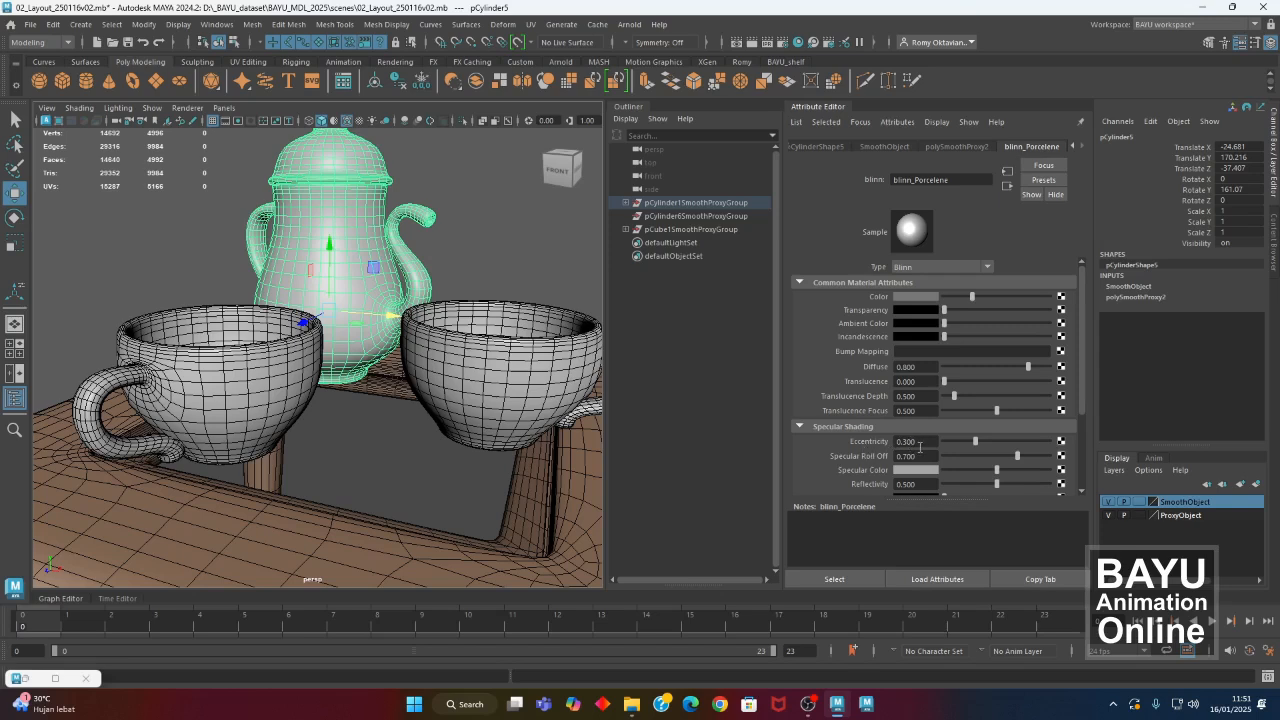
{"action": "left_click_drag", "start_coordinate": [975, 441], "coordinate": [961, 446]}
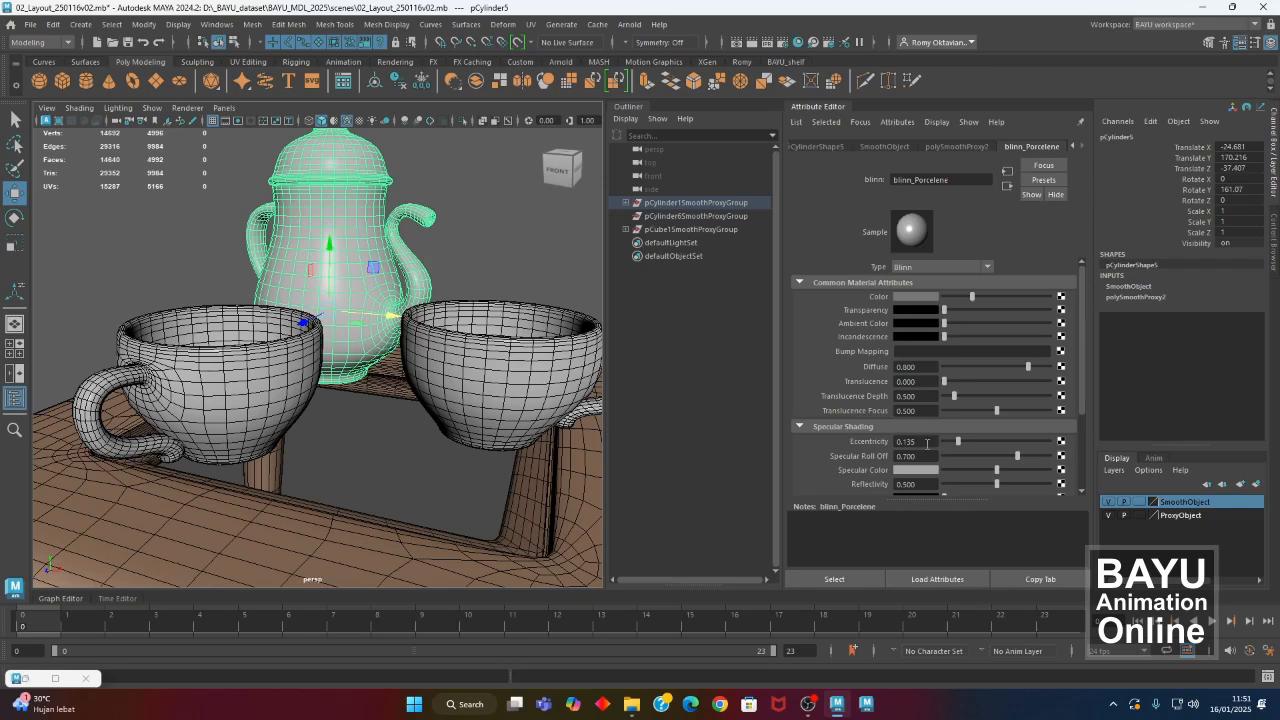
{"action": "left_click_drag", "start_coordinate": [1022, 455], "coordinate": [1092, 449]}
Select the smoothed table, lower the blinn_Wooden reflectivity and clear the selection.
{"action": "left_click", "coordinate": [585, 477]}
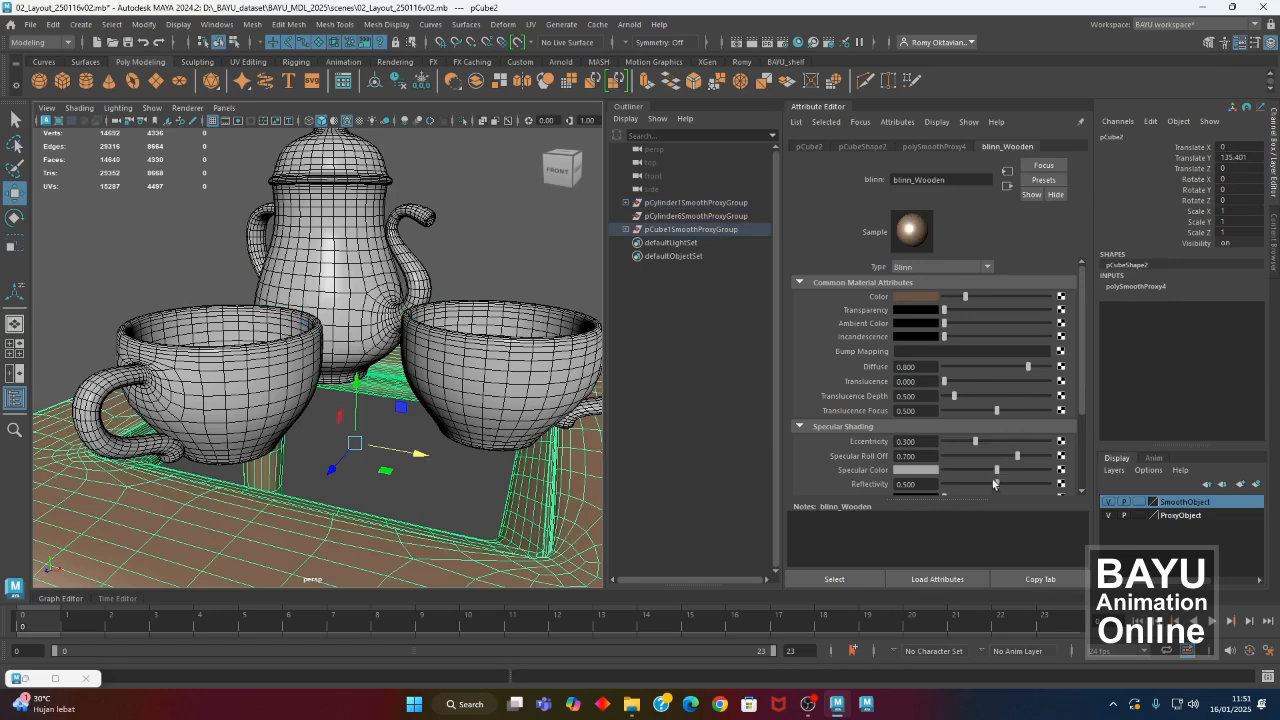
{"action": "scroll", "coordinate": [952, 440], "scroll_direction": "down", "scroll_amount": 3}
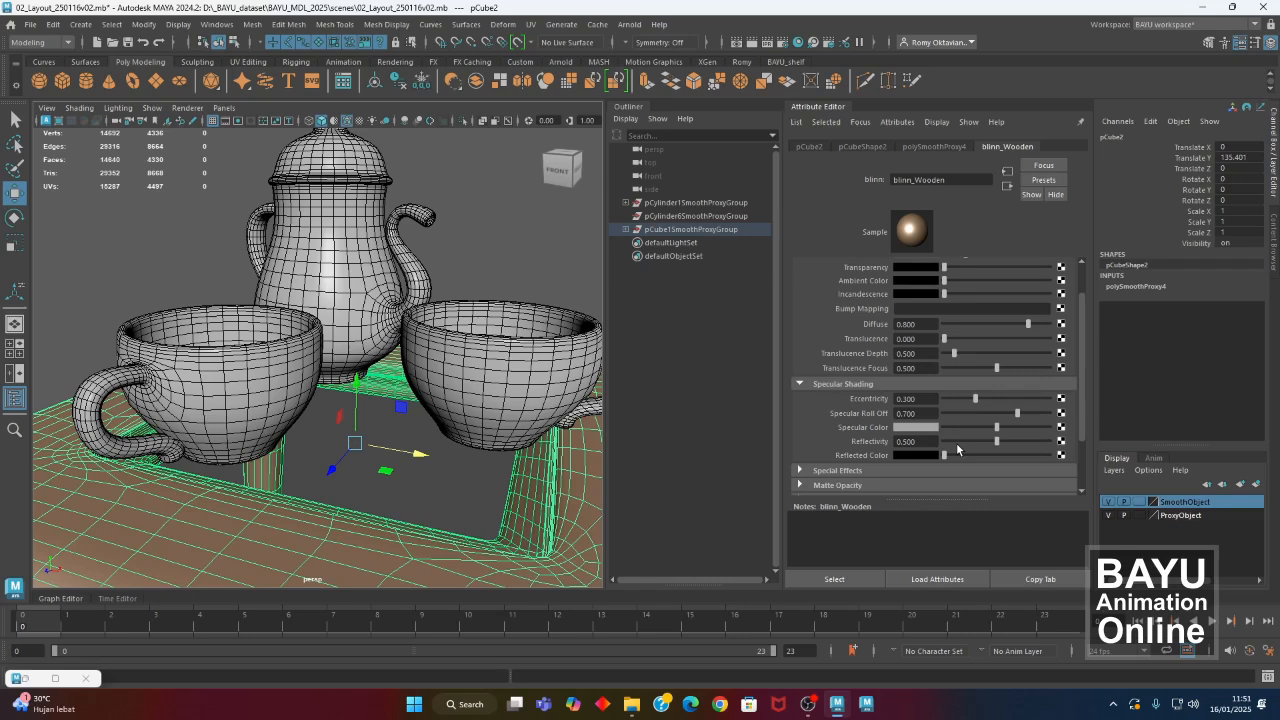
{"action": "left_click_drag", "start_coordinate": [995, 445], "coordinate": [965, 445]}
{"action": "key", "text": "Return"}
{"action": "left_click", "coordinate": [497, 236]}
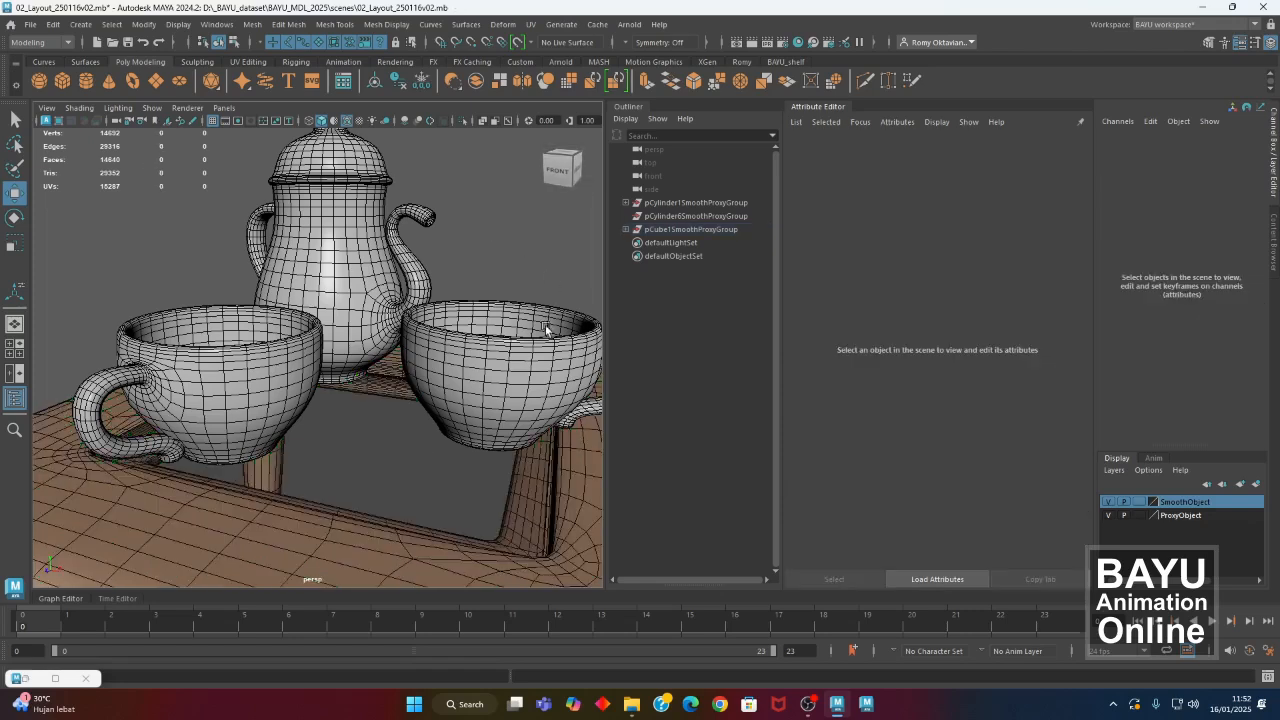
Collapse the Attribute Editor and look over the smoothed tea table alongside its low-poly proxy.
{"action": "left_click", "coordinate": [836, 108]}
{"action": "right_click_drag", "start_coordinate": [689, 349], "coordinate": [436, 347], "text": "alt"}
{"action": "middle_click_drag", "start_coordinate": [551, 403], "coordinate": [523, 349], "text": "alt"}
{"action": "right_click_drag", "start_coordinate": [600, 362], "coordinate": [472, 368], "text": "alt"}
{"action": "left_click_drag", "start_coordinate": [472, 368], "coordinate": [460, 424], "text": "alt"}
{"action": "right_click_drag", "start_coordinate": [460, 424], "coordinate": [690, 443], "text": "alt"}
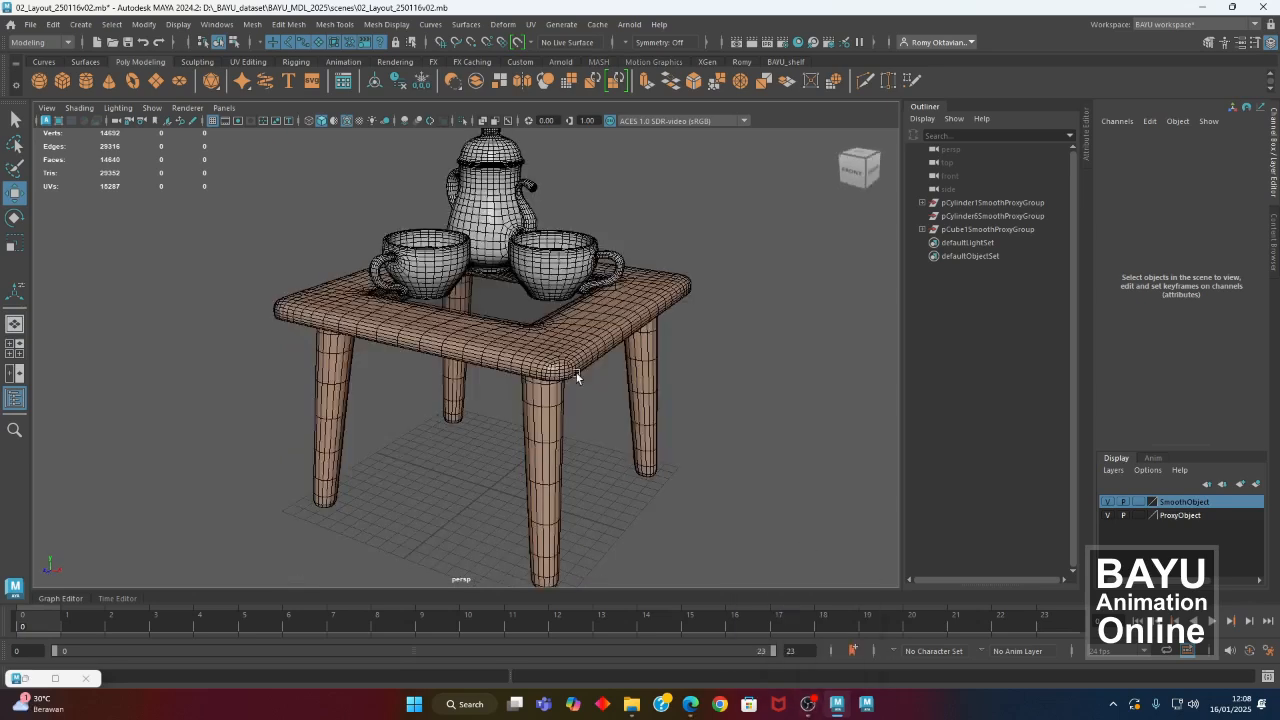
{"action": "left_click_drag", "start_coordinate": [576, 373], "coordinate": [623, 426], "text": "alt"}
{"action": "right_click_drag", "start_coordinate": [623, 426], "coordinate": [346, 412], "text": "alt"}
{"action": "middle_click_drag", "start_coordinate": [346, 412], "coordinate": [520, 410], "text": "alt"}
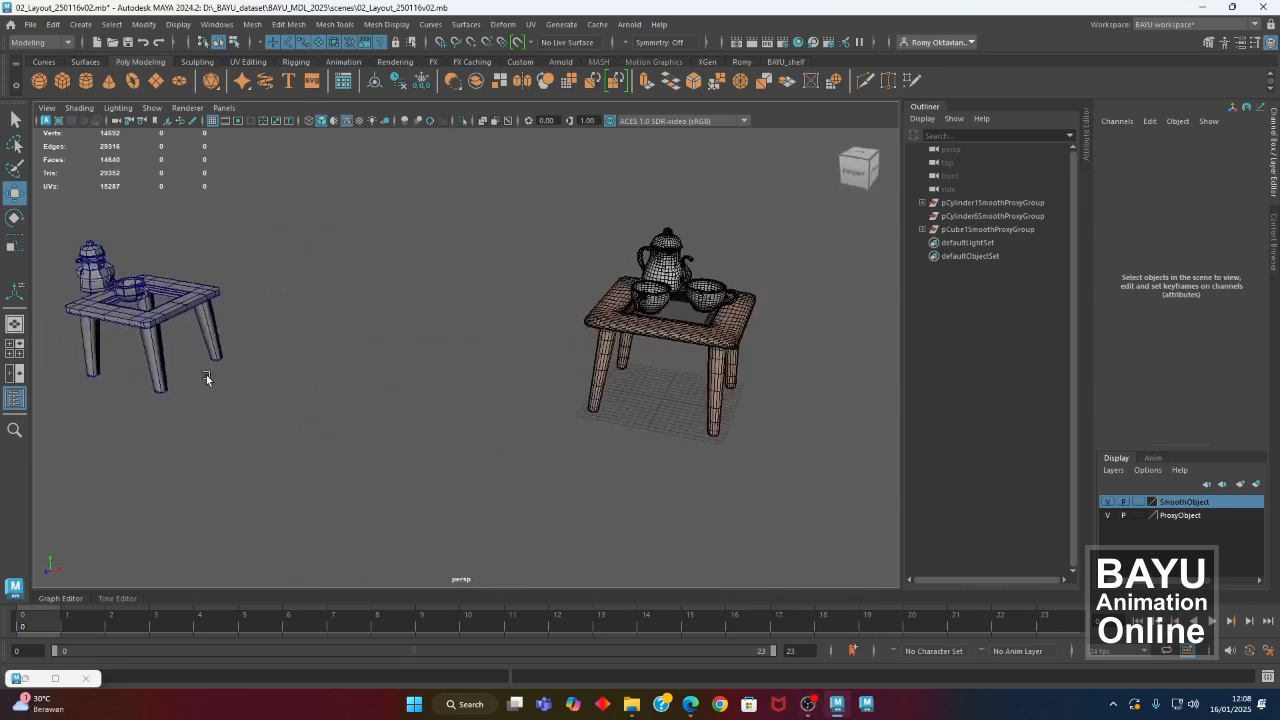
{"action": "left_click_drag", "start_coordinate": [228, 355], "coordinate": [296, 387], "text": "alt"}
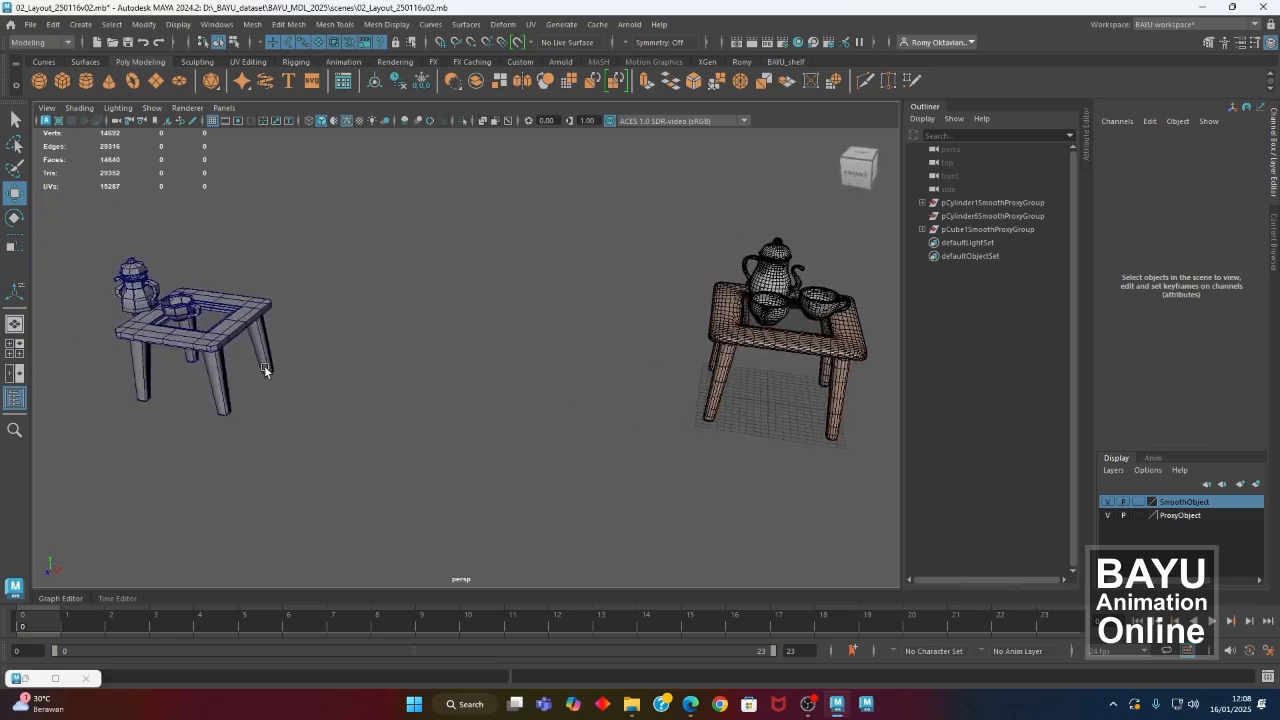
Move the proxy table up and away from the smoothed one, to about Translate X -318.147 and Y 129.972.
{"action": "left_click", "coordinate": [264, 366]}
{"action": "middle_click_drag", "start_coordinate": [264, 367], "coordinate": [735, 453]}
{"action": "left_click_drag", "start_coordinate": [735, 453], "coordinate": [786, 408], "text": "alt"}
{"action": "middle_click_drag", "start_coordinate": [786, 408], "coordinate": [680, 375], "text": "alt"}
{"action": "right_click_drag", "start_coordinate": [680, 375], "coordinate": [840, 414], "text": "alt"}
{"action": "left_click_drag", "start_coordinate": [640, 400], "coordinate": [580, 334], "text": "alt"}
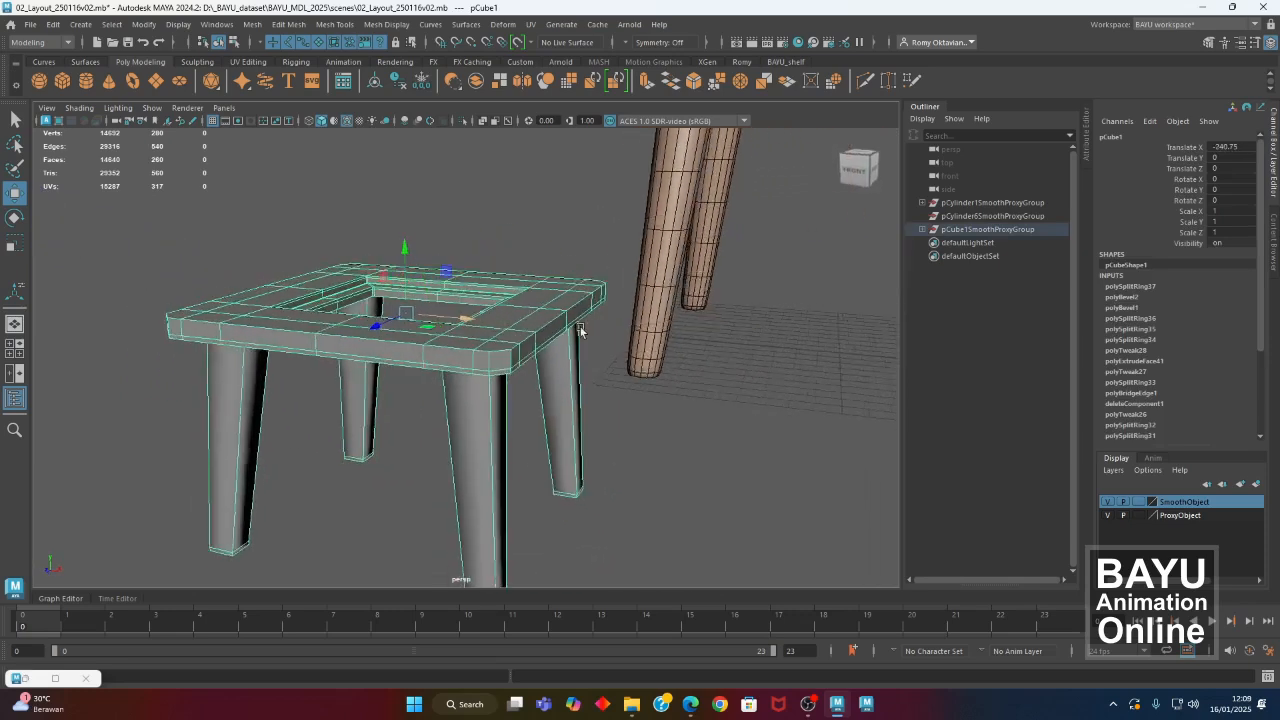
{"action": "right_click_drag", "start_coordinate": [580, 334], "coordinate": [382, 299], "text": "alt"}
{"action": "left_click_drag", "start_coordinate": [430, 272], "coordinate": [435, 139]}
{"action": "left_click_drag", "start_coordinate": [463, 257], "coordinate": [472, 350], "text": "alt"}
{"action": "left_click_drag", "start_coordinate": [473, 290], "coordinate": [416, 283]}
{"action": "left_click_drag", "start_coordinate": [439, 468], "coordinate": [495, 415], "text": "alt"}
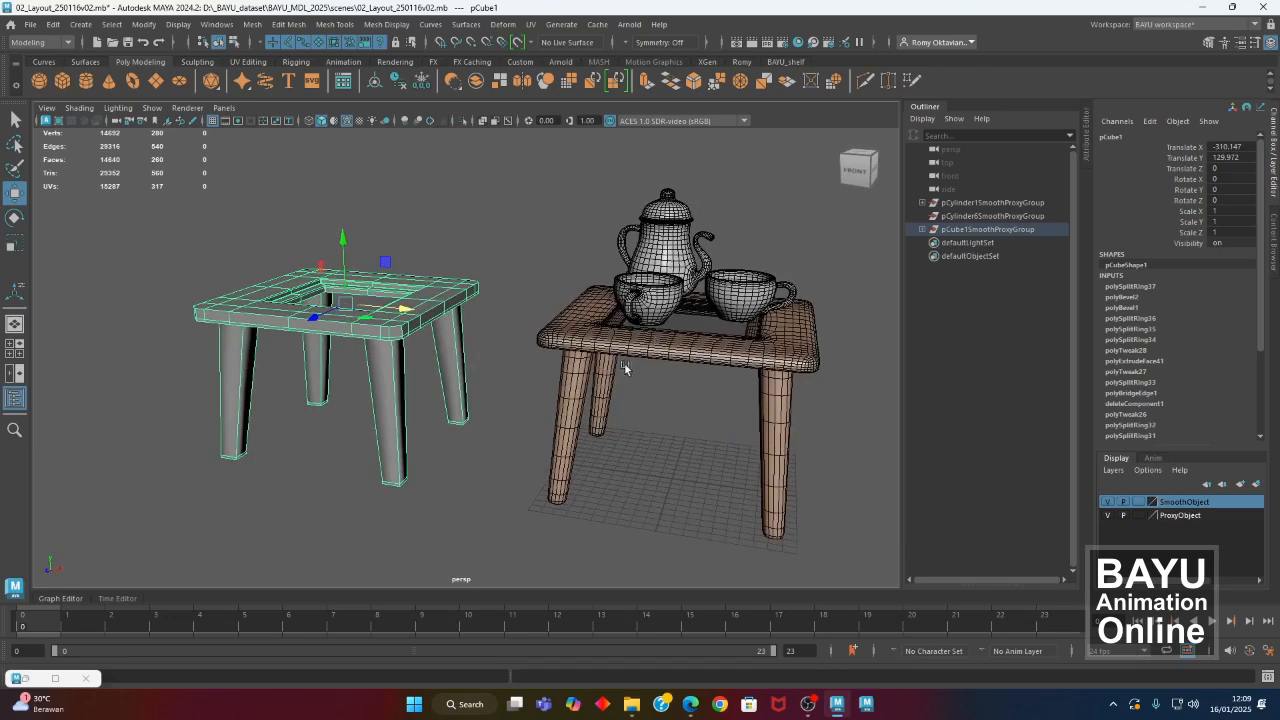
Switch the proxy table to edge selection mode with its tabletop in view.
{"action": "left_click_drag", "start_coordinate": [565, 333], "coordinate": [457, 420], "text": "alt"}
{"action": "scroll", "coordinate": [416, 407], "scroll_direction": "up", "scroll_amount": 3}
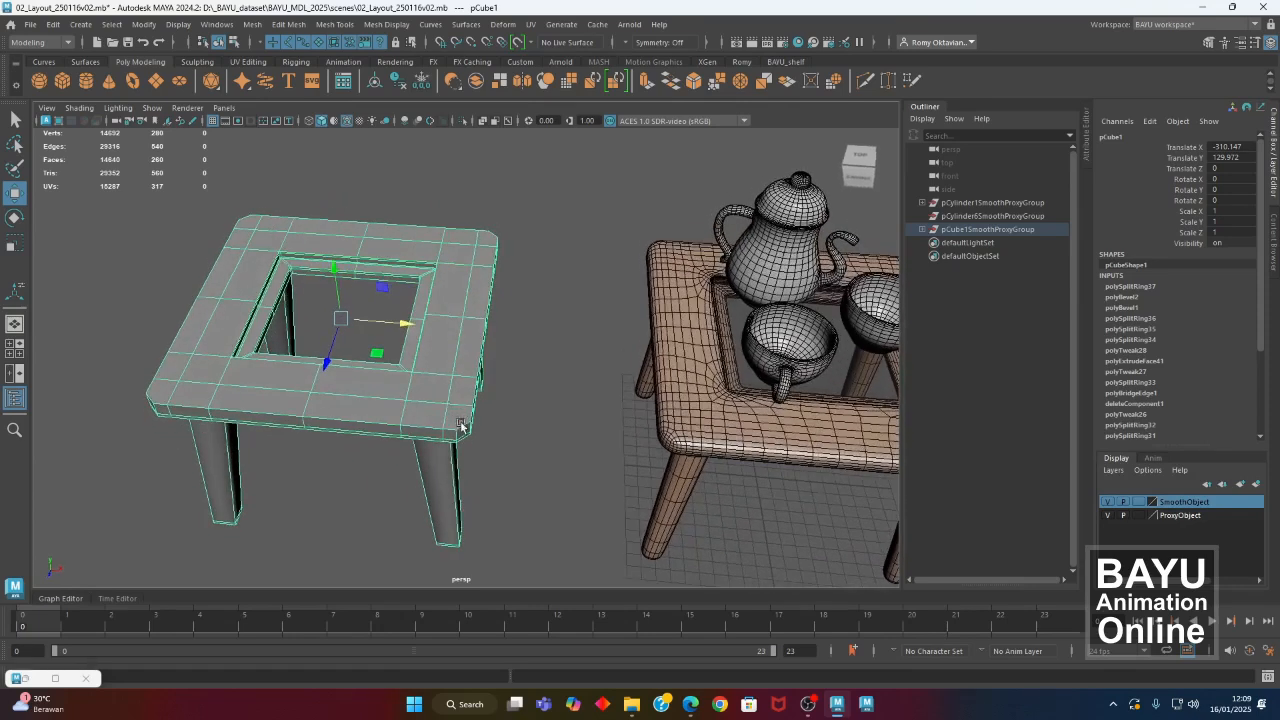
{"action": "left_click_drag", "start_coordinate": [503, 428], "coordinate": [451, 416], "text": "alt"}
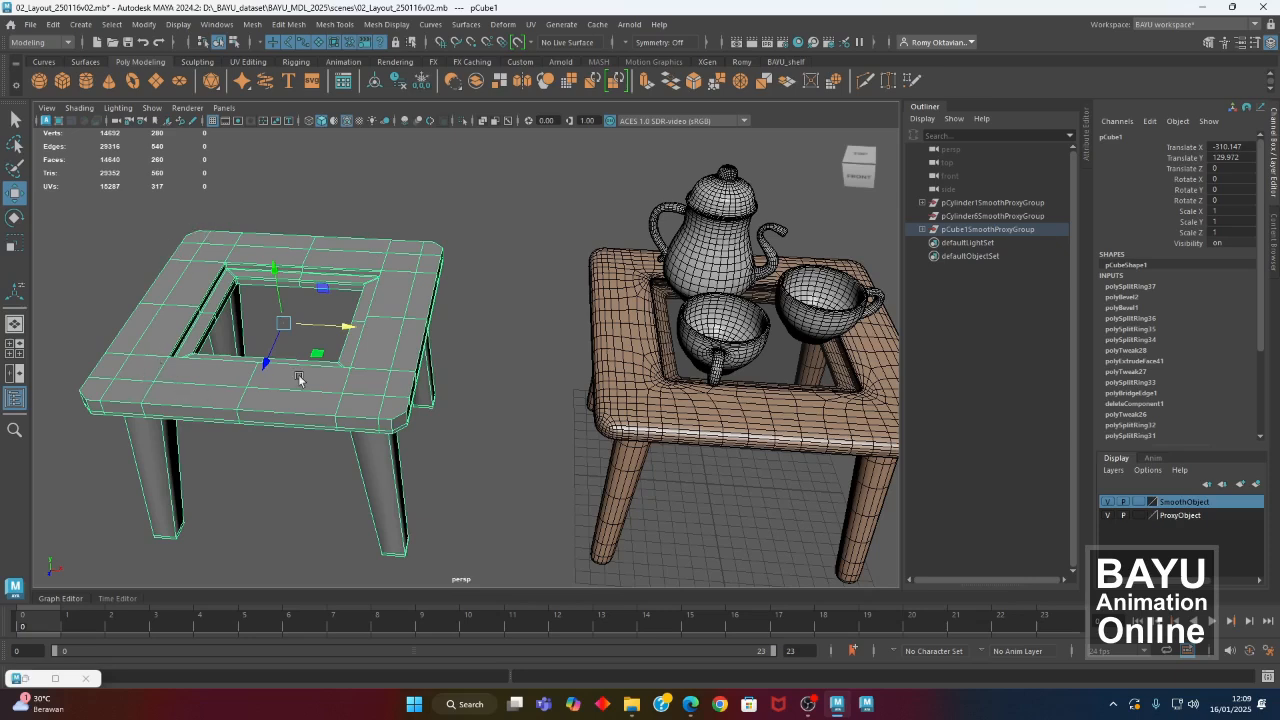
{"action": "right_click_drag", "start_coordinate": [494, 206], "coordinate": [497, 158]}
{"action": "left_click", "coordinate": [390, 385]}
{"action": "left_click", "coordinate": [421, 266], "text": "shift"}
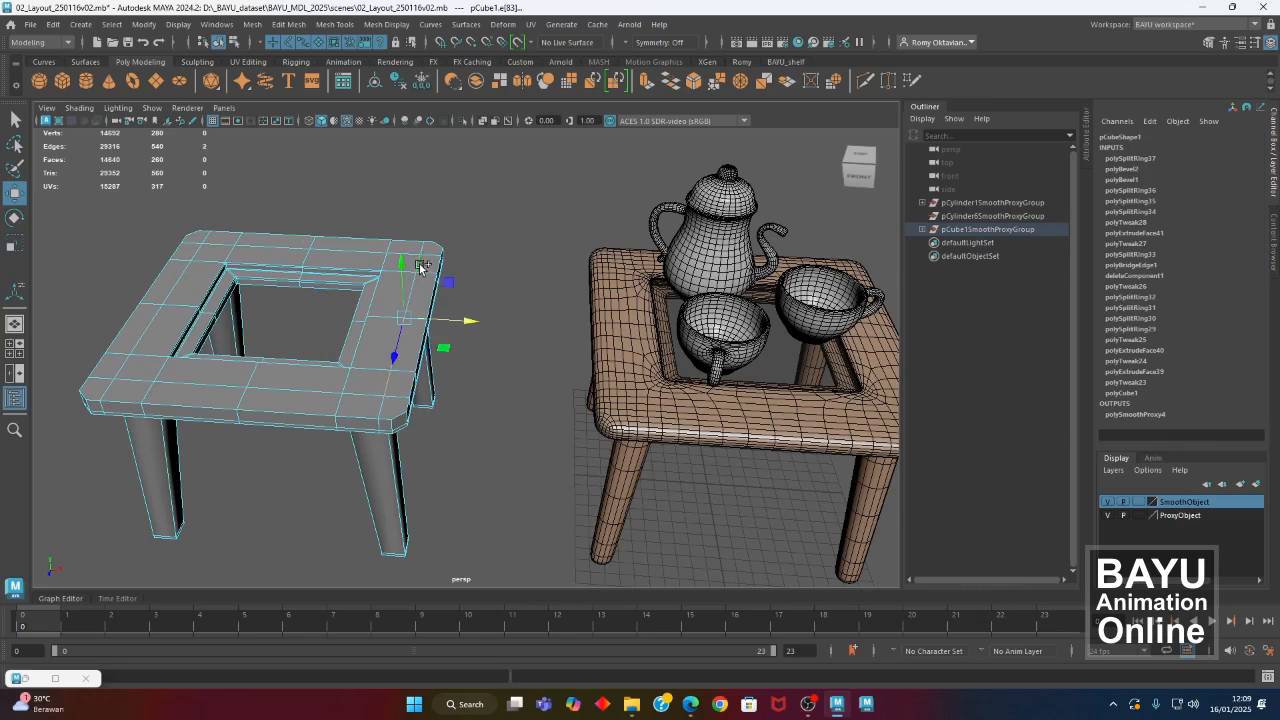
{"action": "left_click_drag", "start_coordinate": [479, 307], "coordinate": [359, 346], "text": "alt"}
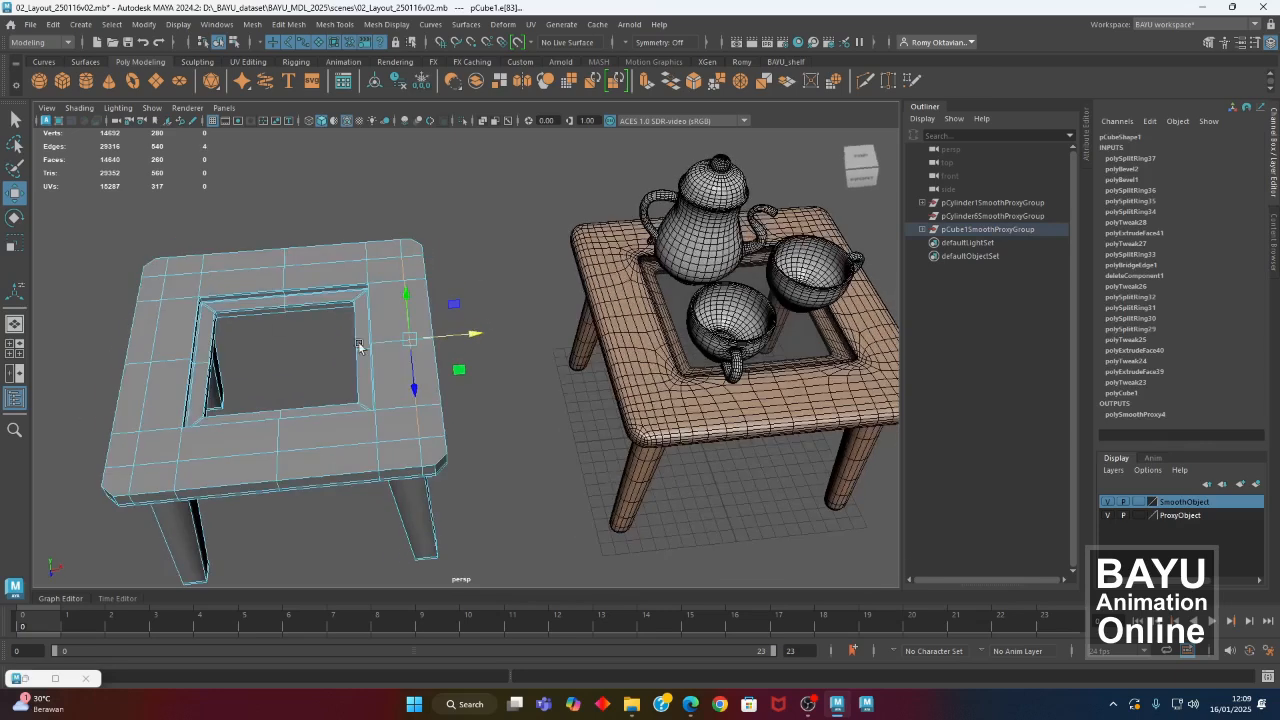
{"action": "double_click", "coordinate": [183, 273], "text": "shift"}
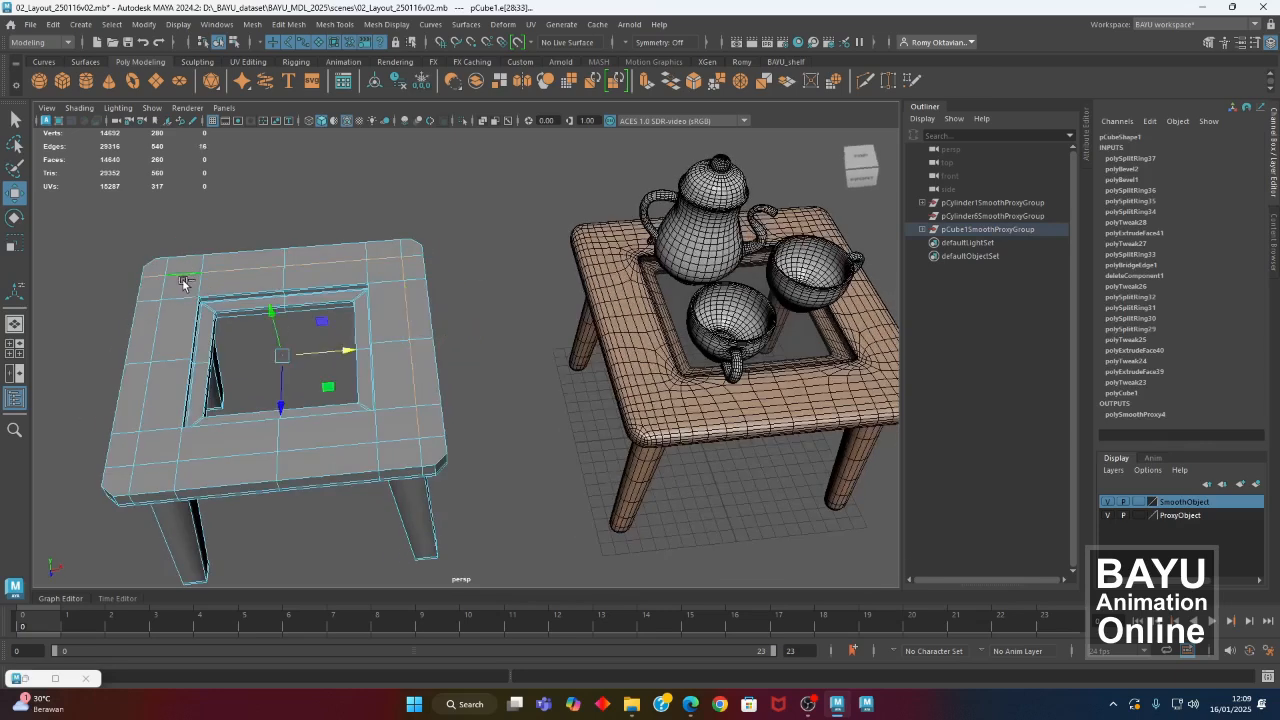
{"action": "left_click", "coordinate": [481, 335]}
Select the closed ring of edges on the proxy tabletop, running midway between its outer rim and the opening.
{"action": "left_click_drag", "start_coordinate": [360, 351], "coordinate": [351, 369], "text": "alt"}
{"action": "scroll", "coordinate": [390, 300], "scroll_direction": "up", "scroll_amount": 2}
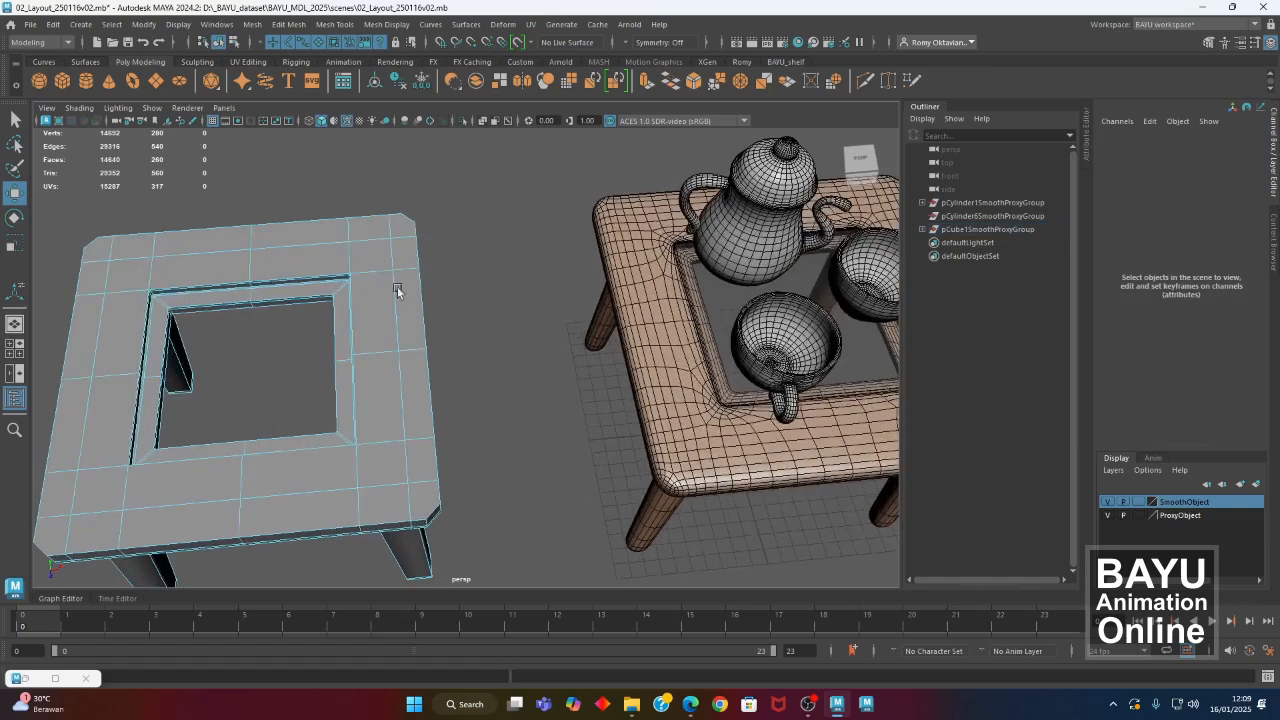
{"action": "left_click", "coordinate": [391, 257]}
{"action": "key", "text": "q"}
{"action": "left_click", "coordinate": [398, 321], "text": "shift"}
{"action": "left_click", "coordinate": [399, 382], "text": "shift"}
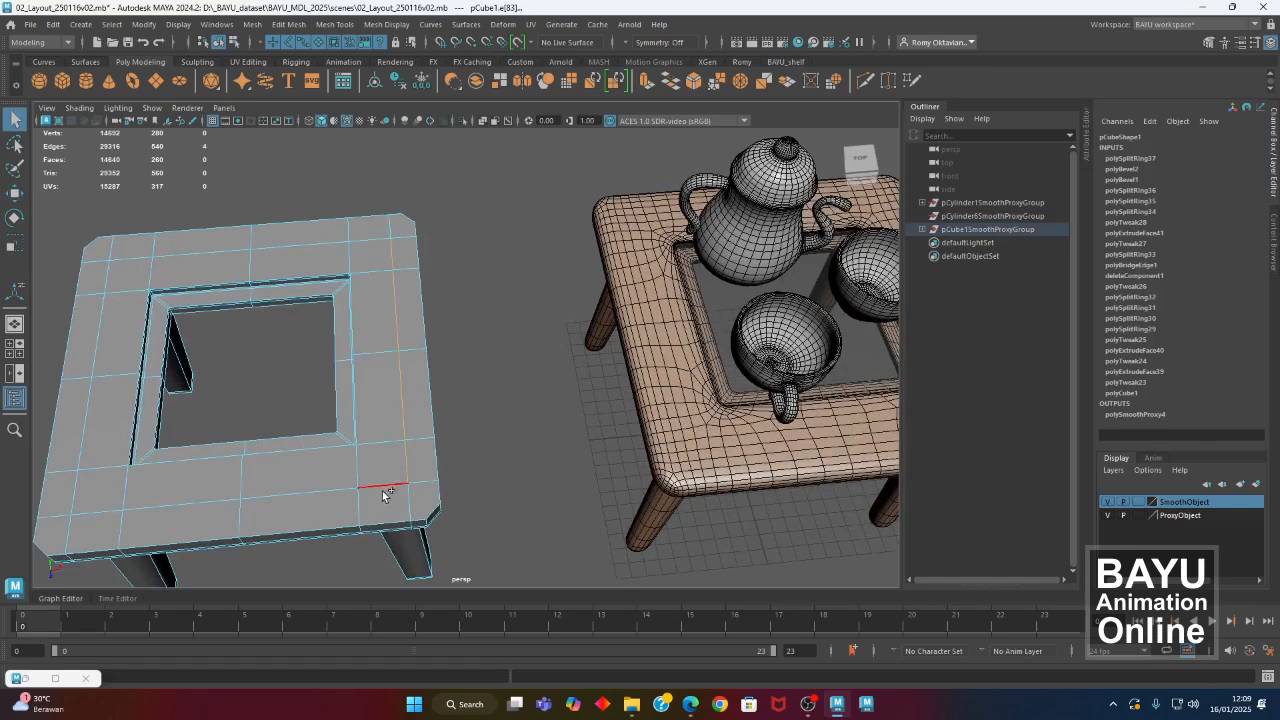
{"action": "left_click", "coordinate": [299, 491], "text": "shift"}
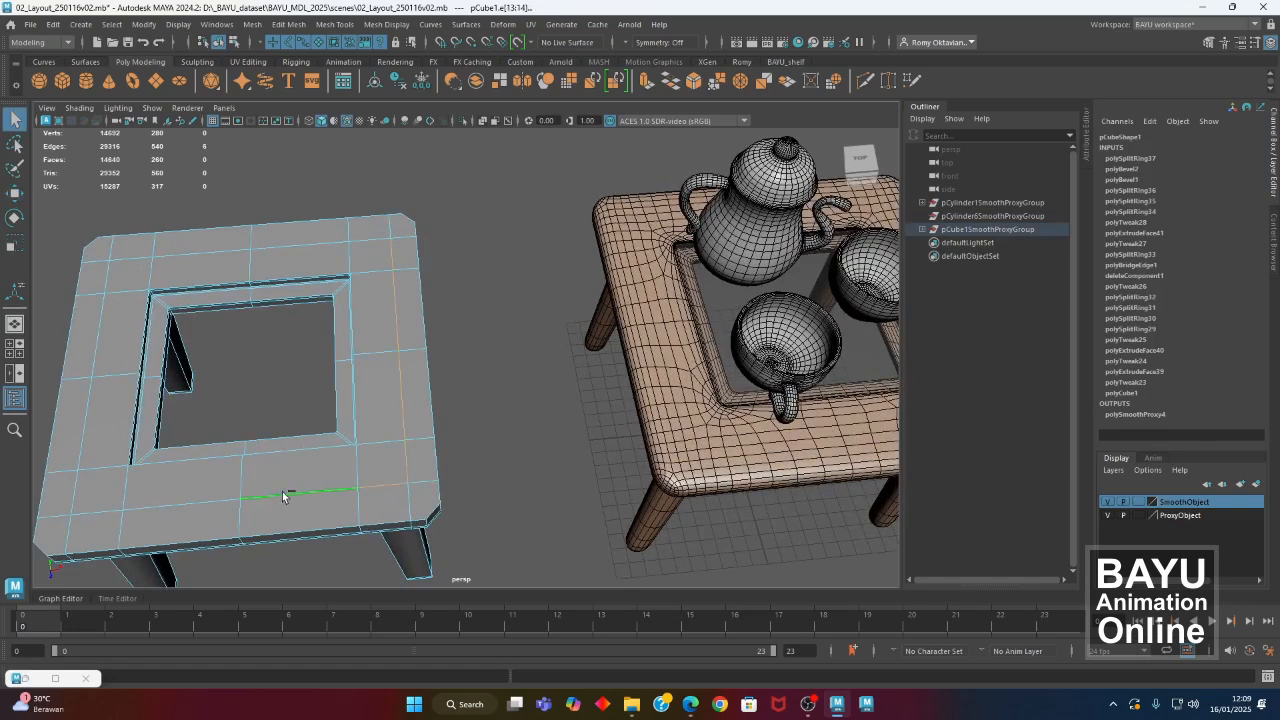
{"action": "left_click", "coordinate": [80, 497], "text": "shift"}
{"action": "left_click", "coordinate": [86, 440], "text": "shift"}
{"action": "left_click", "coordinate": [205, 258], "text": "shift"}
{"action": "left_click_drag", "start_coordinate": [423, 268], "coordinate": [414, 352], "text": "alt"}
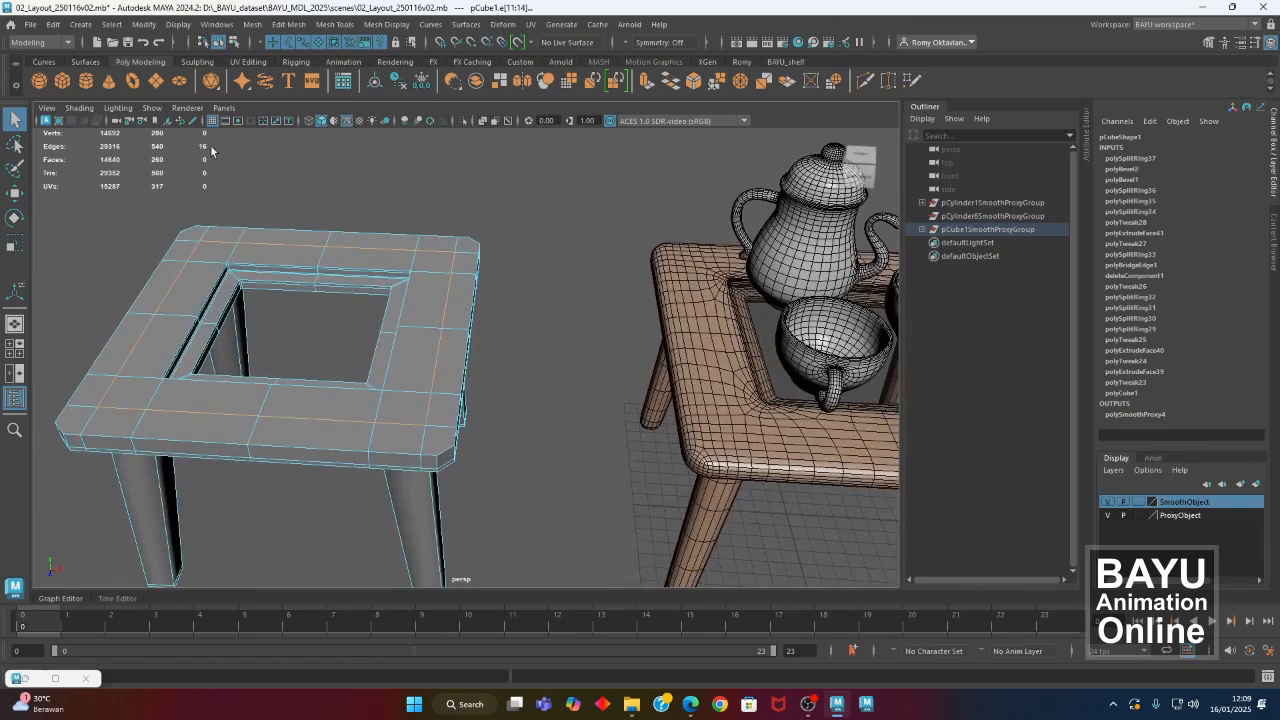
Bevel the selected tabletop edge ring with a fraction of 0.2.
{"action": "left_click", "coordinate": [287, 25]}
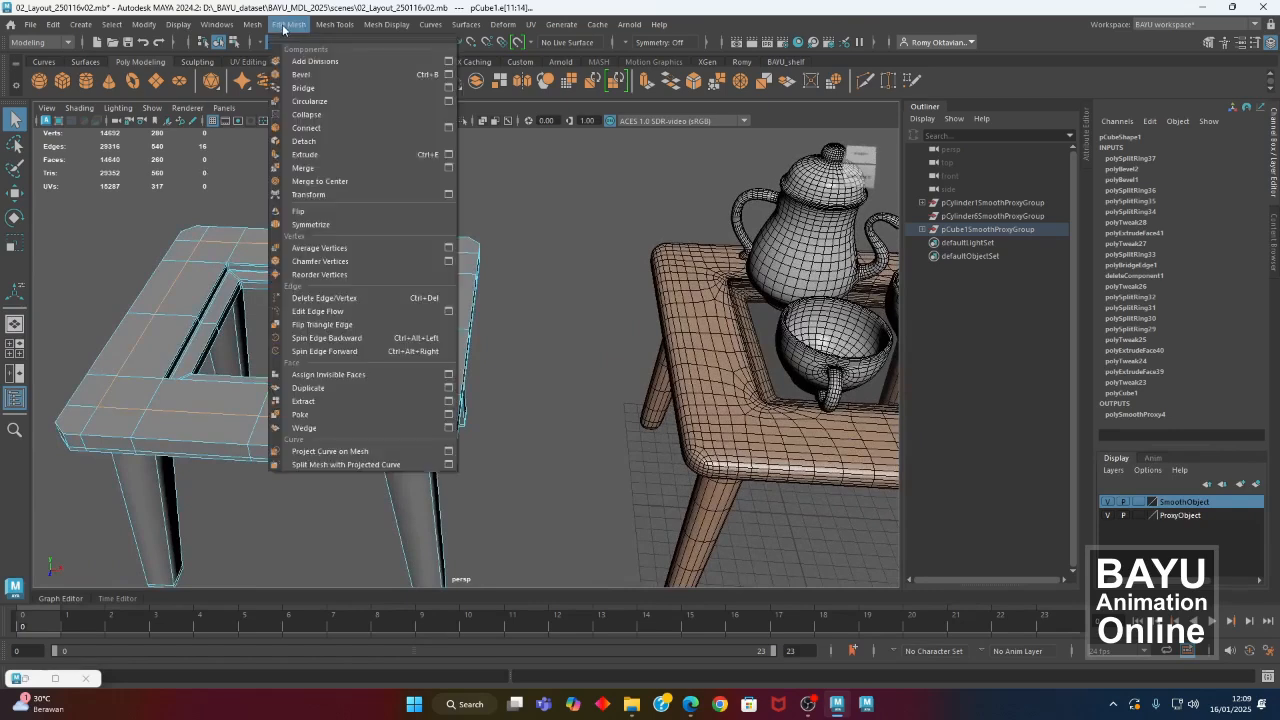
{"action": "left_click", "coordinate": [302, 75]}
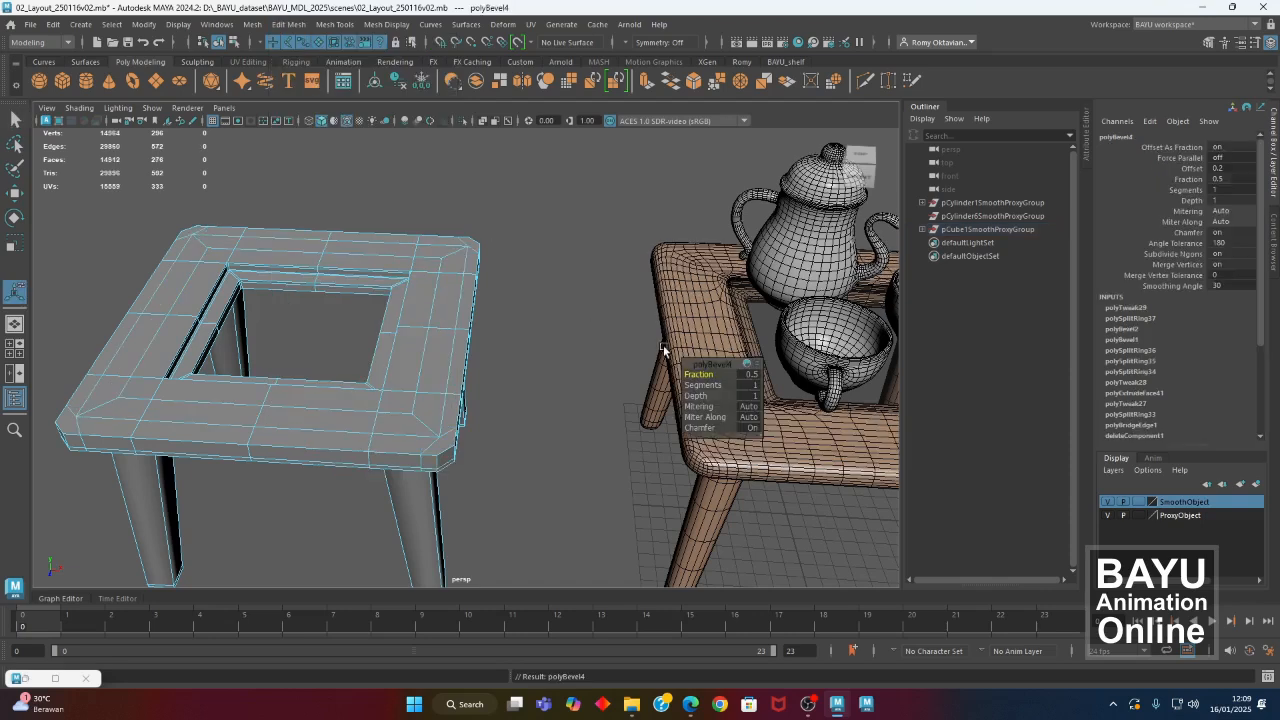
{"action": "left_click_drag", "start_coordinate": [713, 369], "coordinate": [579, 302]}
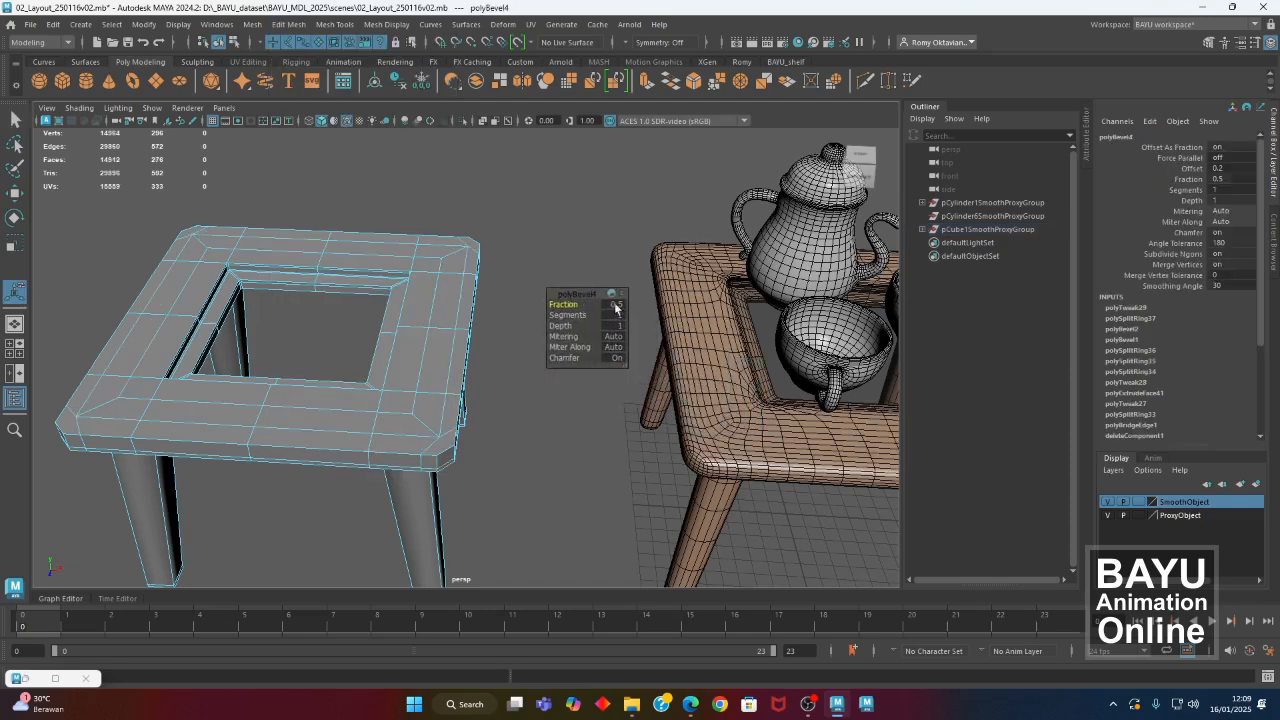
{"action": "type", "text": "0.2"}
{"action": "key", "text": "Return"}
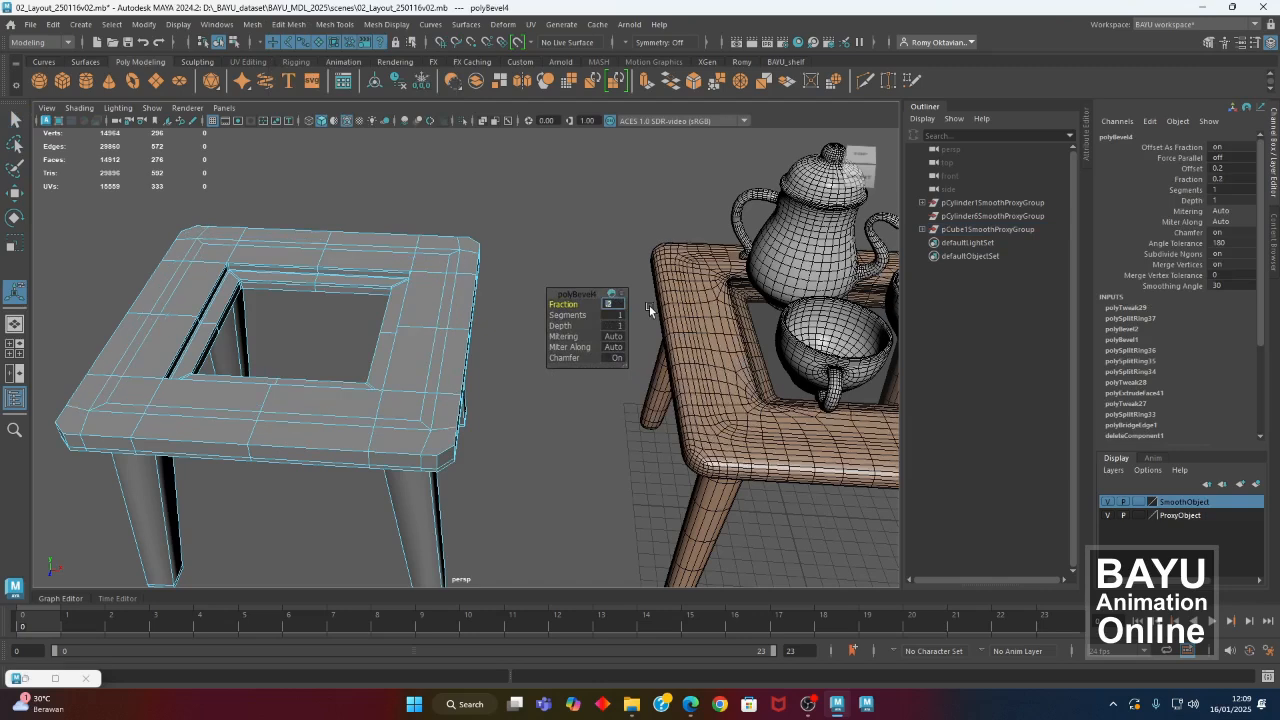
Reduce the tabletop bevel's fraction to 0.1.
{"action": "left_click_drag", "start_coordinate": [649, 305], "coordinate": [562, 358], "text": "alt"}
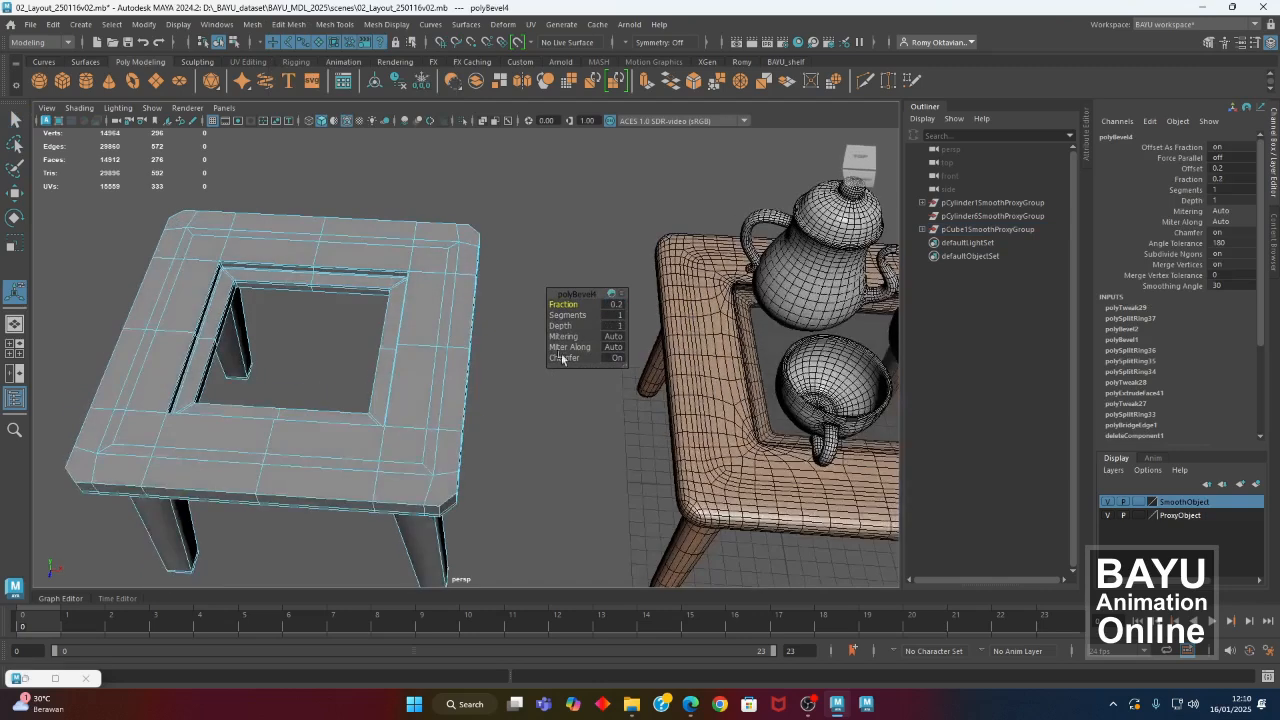
{"action": "type", "text": ".1"}
{"action": "key", "text": "Return"}
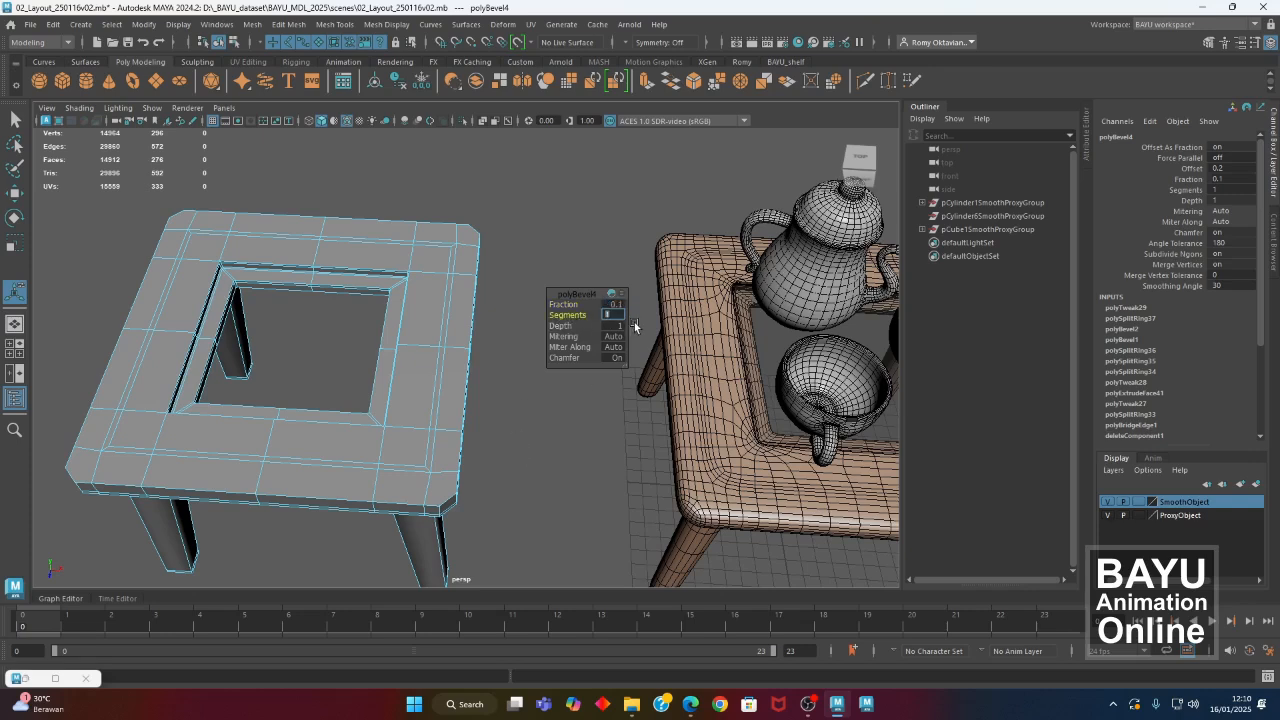
Set the tabletop bevel's segments to 2.
{"action": "type", "text": "2"}
{"action": "key", "text": "Return"}
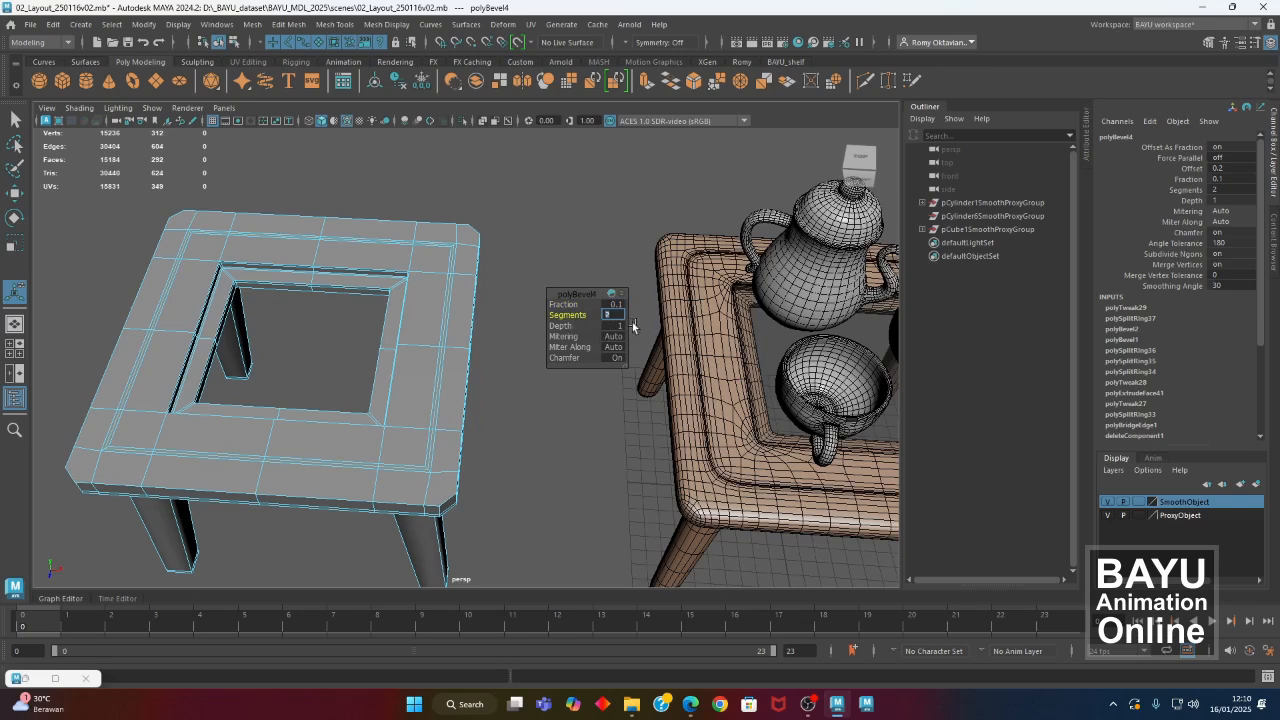
{"action": "left_click_drag", "start_coordinate": [409, 366], "coordinate": [434, 442], "text": "alt"}
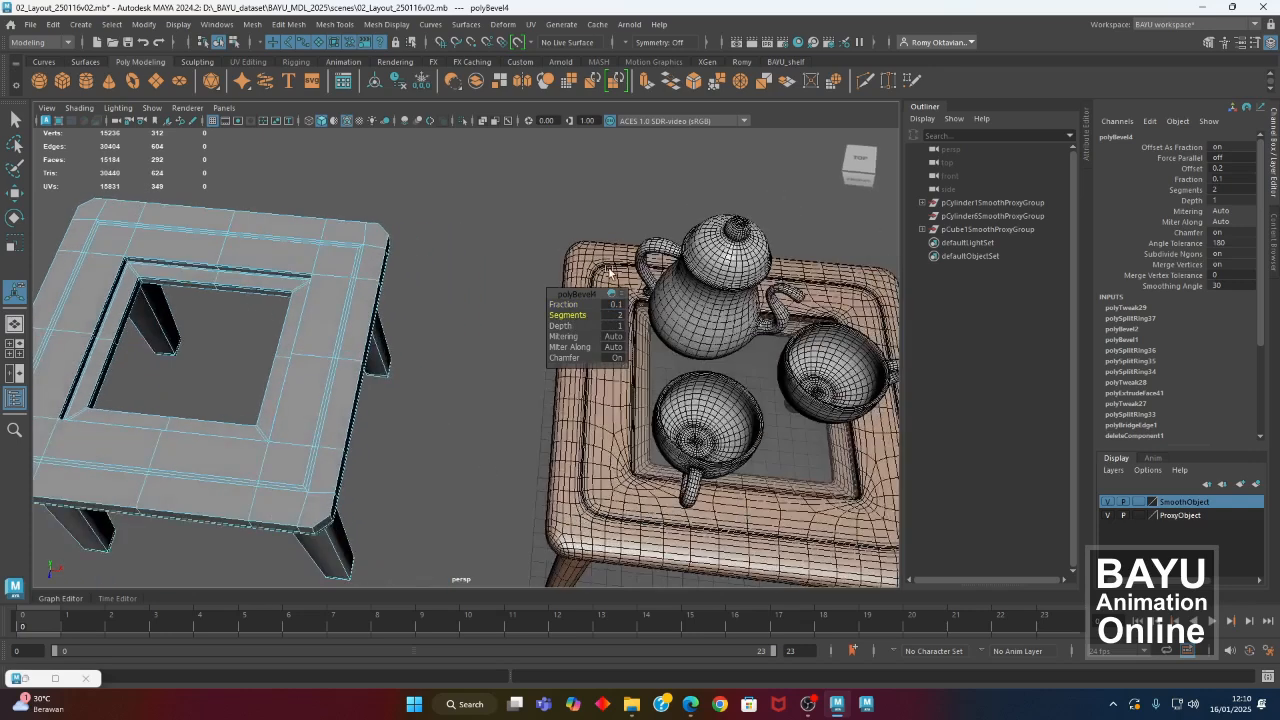
{"action": "left_click_drag", "start_coordinate": [225, 421], "coordinate": [337, 377], "text": "alt"}
{"action": "right_click_drag", "start_coordinate": [337, 377], "coordinate": [460, 383], "text": "alt"}
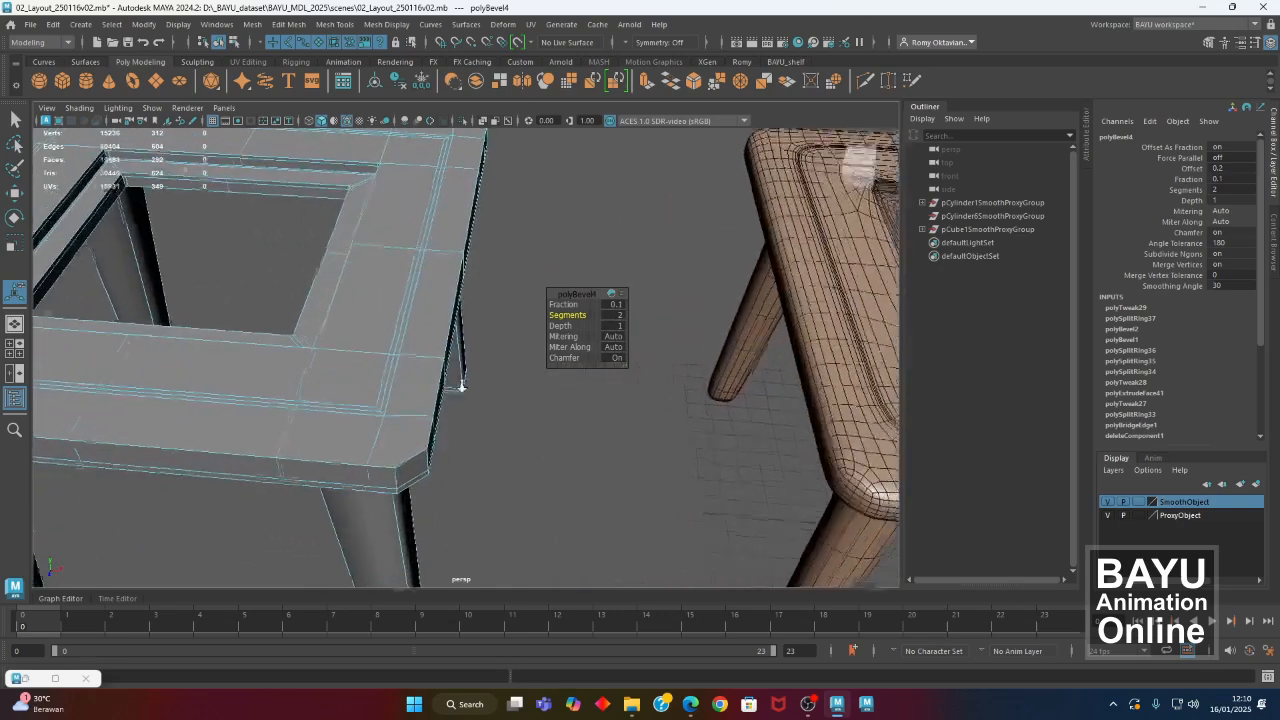
{"action": "left_click_drag", "start_coordinate": [460, 383], "coordinate": [446, 397], "text": "alt"}
{"action": "left_click_drag", "start_coordinate": [726, 413], "coordinate": [451, 337], "text": "alt"}
Select the middle edge loop of the beveled ring on the proxy tabletop and lower it slightly to form a groove.
{"action": "right_click", "coordinate": [463, 268]}
{"action": "left_click", "coordinate": [463, 228]}
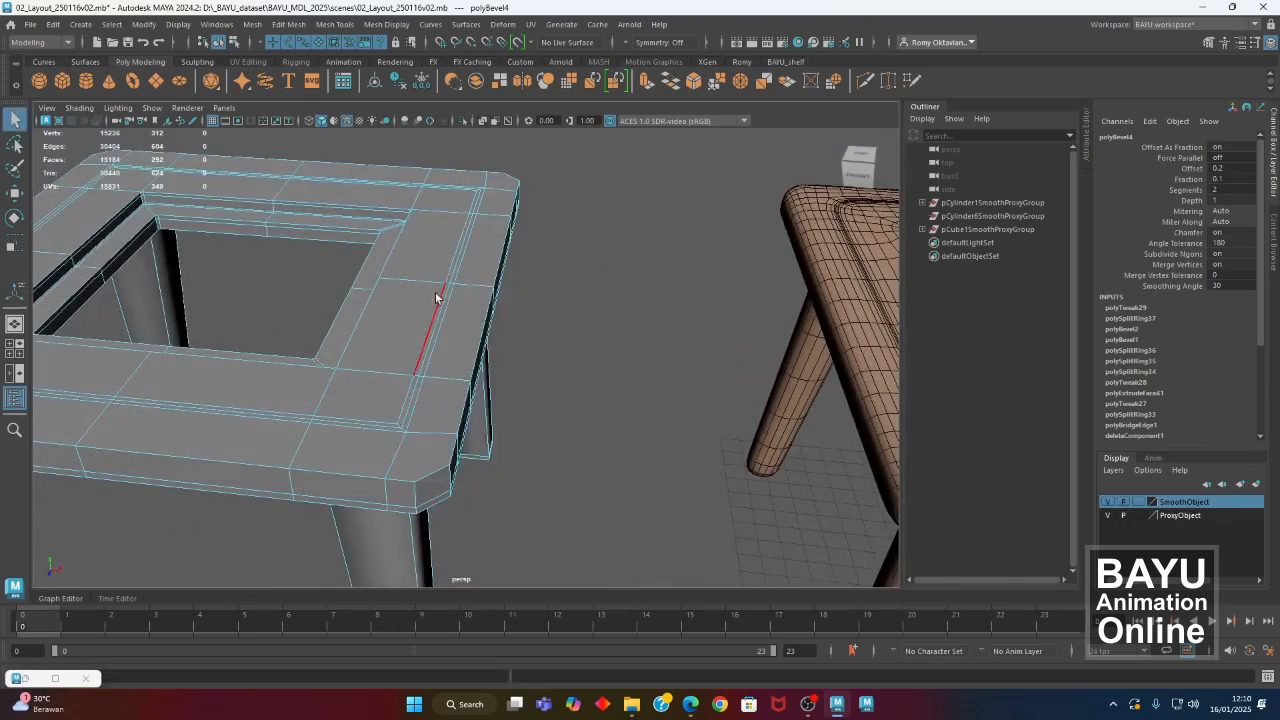
{"action": "left_click", "coordinate": [437, 320]}
{"action": "double_click", "coordinate": [437, 320]}
{"action": "left_click_drag", "start_coordinate": [580, 385], "coordinate": [497, 403], "text": "alt"}
{"action": "middle_click_drag", "start_coordinate": [450, 408], "coordinate": [505, 438], "text": "alt"}
{"action": "left_click_drag", "start_coordinate": [505, 438], "coordinate": [394, 413], "text": "alt"}
{"action": "key", "text": "w"}
{"action": "right_click_drag", "start_coordinate": [394, 413], "coordinate": [536, 431], "text": "alt"}
{"action": "left_click_drag", "start_coordinate": [372, 370], "coordinate": [389, 356], "text": "alt"}
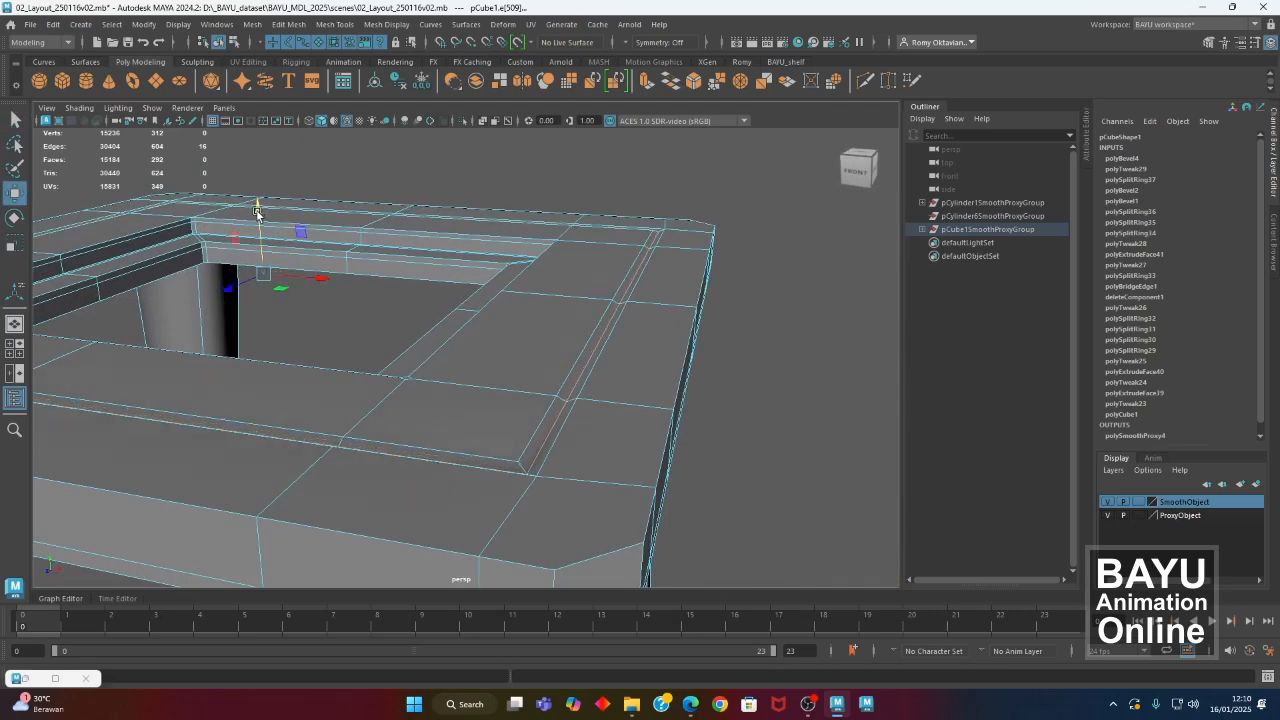
{"action": "right_click_drag", "start_coordinate": [350, 240], "coordinate": [246, 306], "text": "alt"}
{"action": "left_click_drag", "start_coordinate": [680, 370], "coordinate": [583, 391], "text": "alt"}
{"action": "left_click_drag", "start_coordinate": [720, 400], "coordinate": [472, 446], "text": "alt"}
{"action": "right_click_drag", "start_coordinate": [371, 457], "coordinate": [381, 477], "text": "alt"}
{"action": "middle_click_drag", "start_coordinate": [381, 477], "coordinate": [470, 483], "text": "alt"}
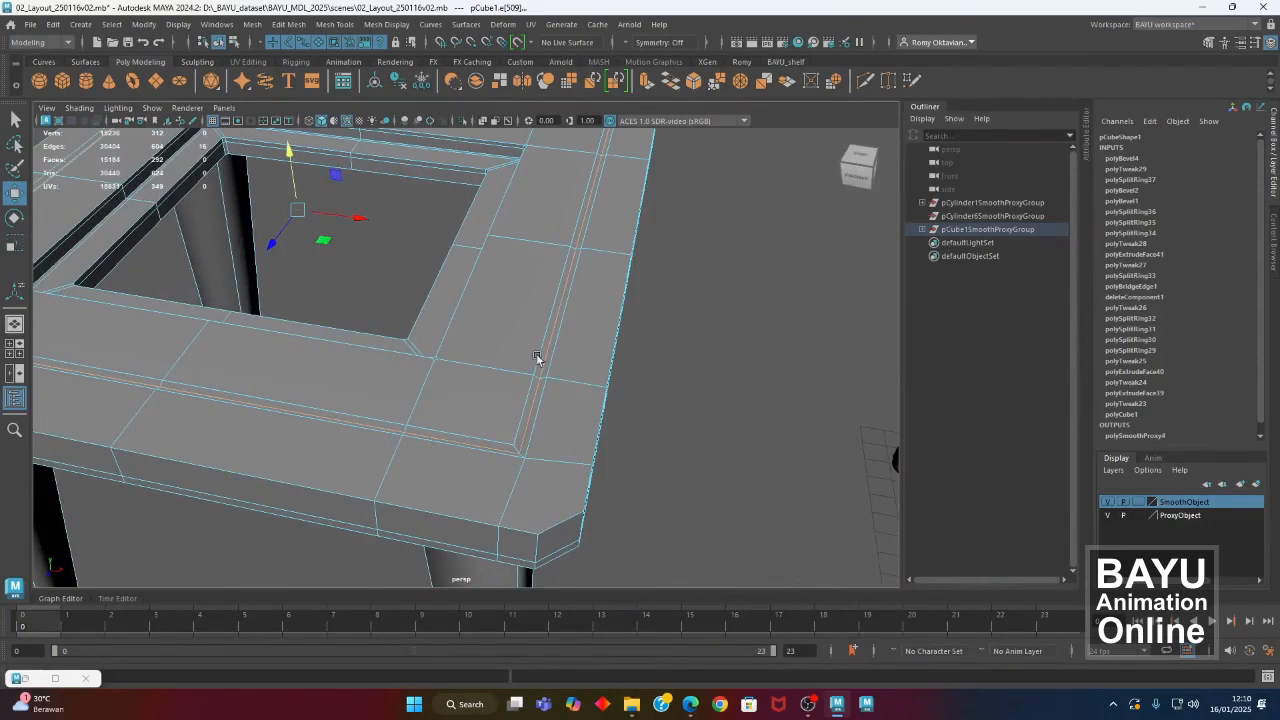
{"action": "left_click", "coordinate": [525, 400]}
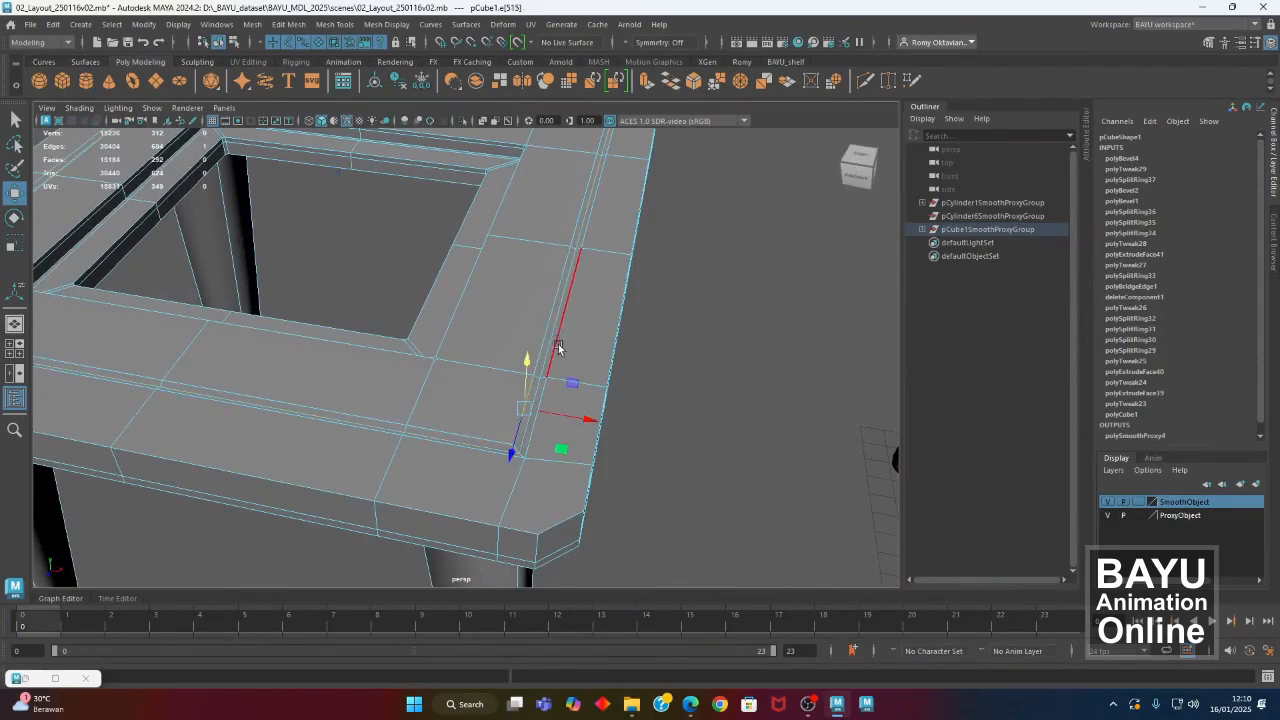
{"action": "middle_click_drag", "start_coordinate": [560, 345], "coordinate": [562, 371], "text": "alt"}
{"action": "left_click", "coordinate": [563, 330]}
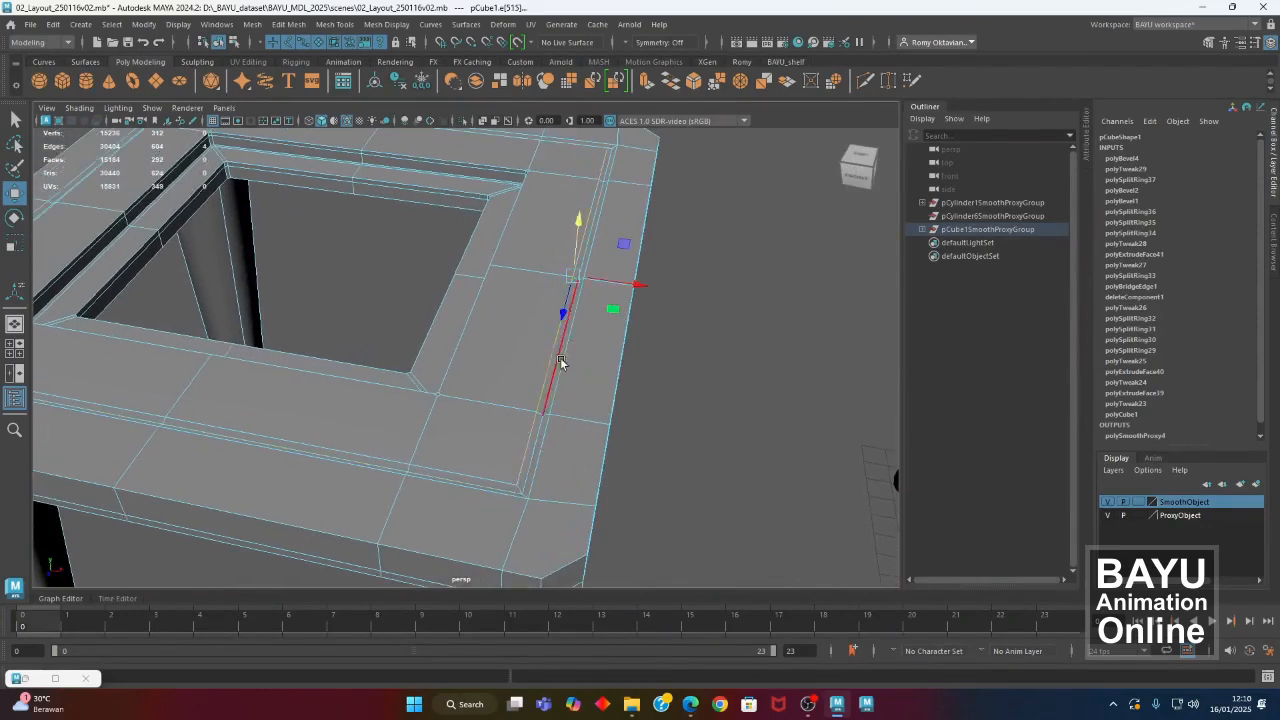
{"action": "middle_click_drag", "start_coordinate": [634, 395], "coordinate": [682, 466], "text": "alt"}
{"action": "middle_click_drag", "start_coordinate": [521, 571], "coordinate": [536, 453], "text": "alt"}
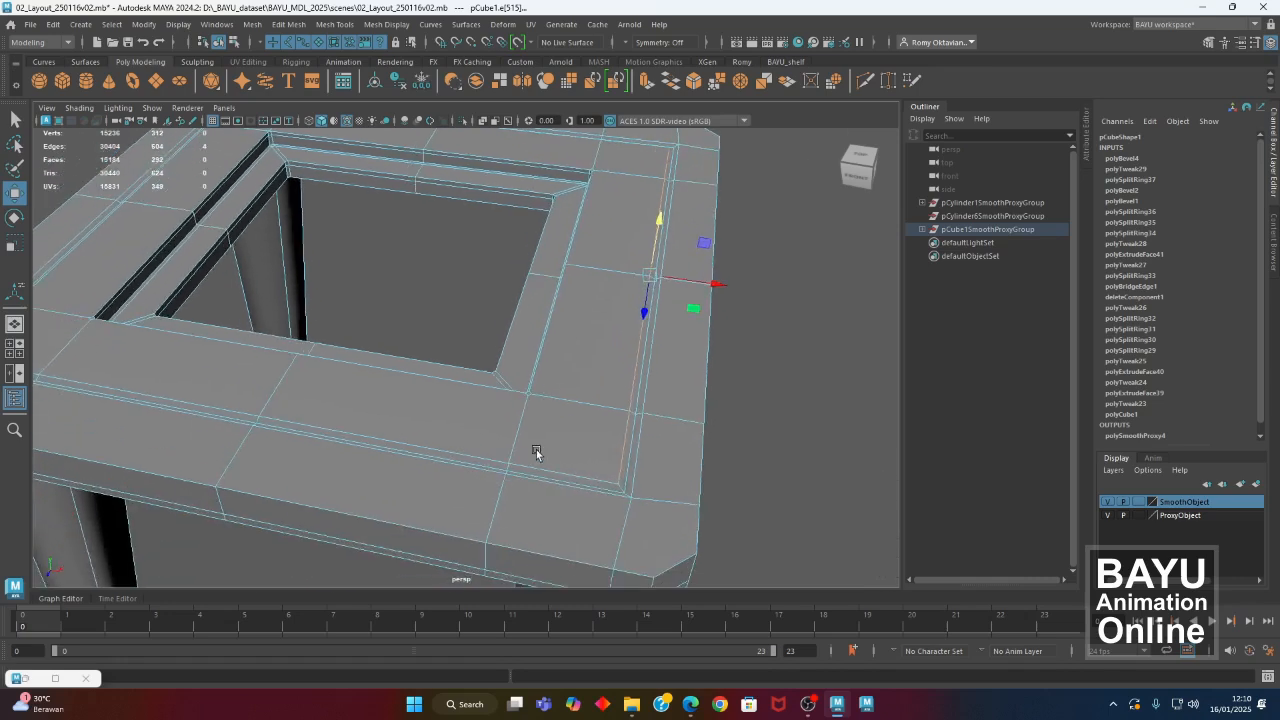
{"action": "double_click", "coordinate": [540, 470], "text": "shift"}
{"action": "left_click_drag", "start_coordinate": [360, 415], "coordinate": [392, 472], "text": "alt"}
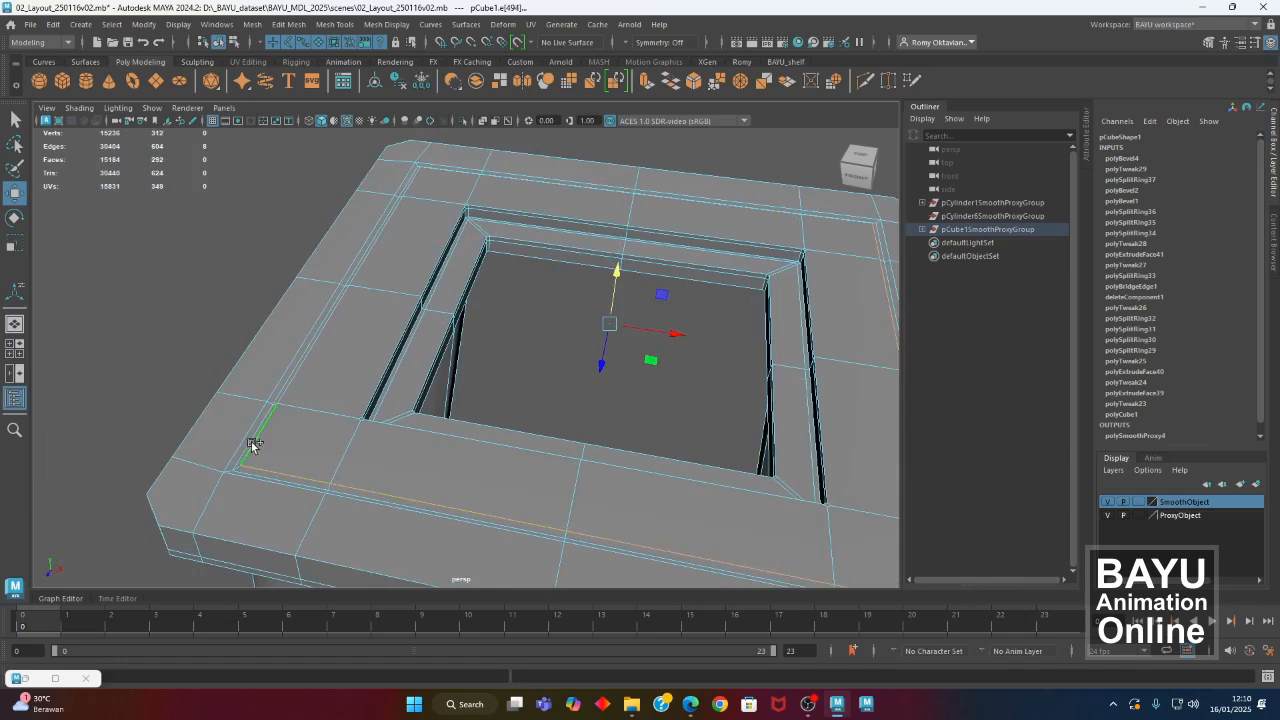
{"action": "left_click_drag", "start_coordinate": [536, 324], "coordinate": [448, 326], "text": "alt"}
{"action": "left_click_drag", "start_coordinate": [590, 308], "coordinate": [621, 420], "text": "alt"}
{"action": "double_click", "coordinate": [642, 410], "text": "shift"}
{"action": "scroll", "coordinate": [642, 410], "scroll_direction": "down", "scroll_amount": 5}
{"action": "left_click_drag", "start_coordinate": [471, 451], "coordinate": [587, 433], "text": "alt"}
{"action": "scroll", "coordinate": [586, 432], "scroll_direction": "up", "scroll_amount": 3}
{"action": "left_click_drag", "start_coordinate": [591, 477], "coordinate": [583, 454], "text": "alt"}
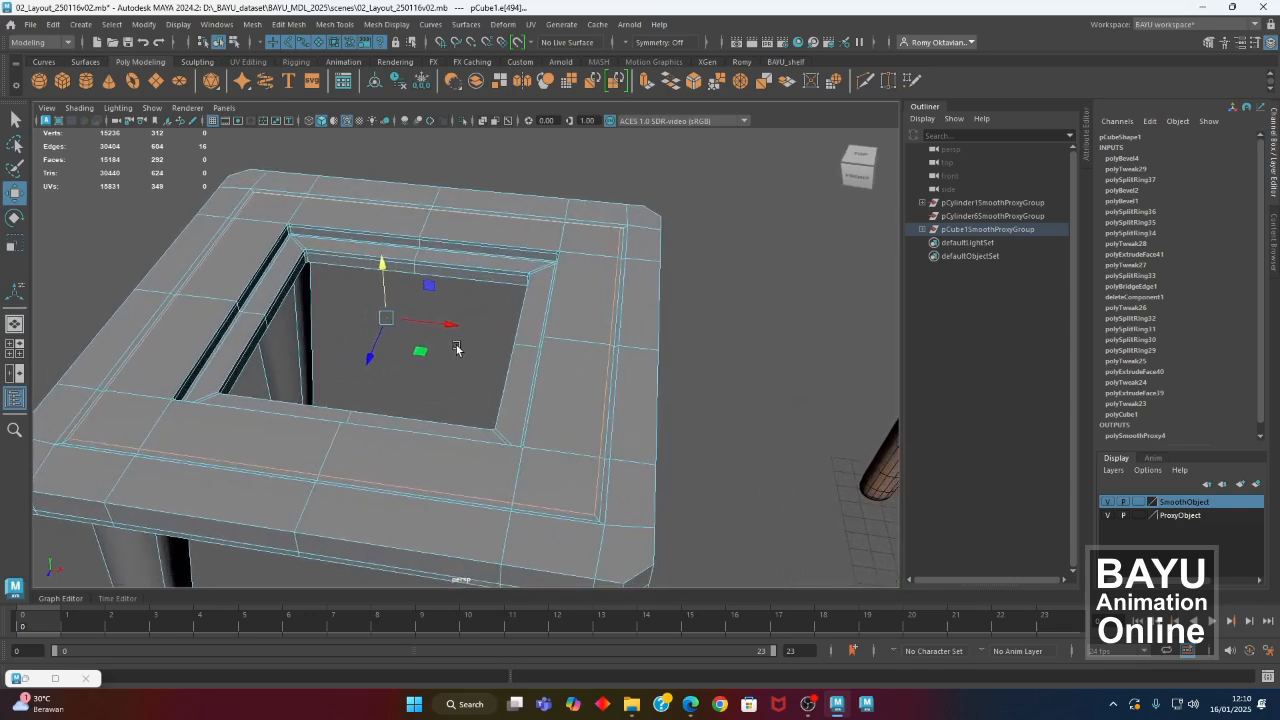
{"action": "left_click", "coordinate": [722, 393]}
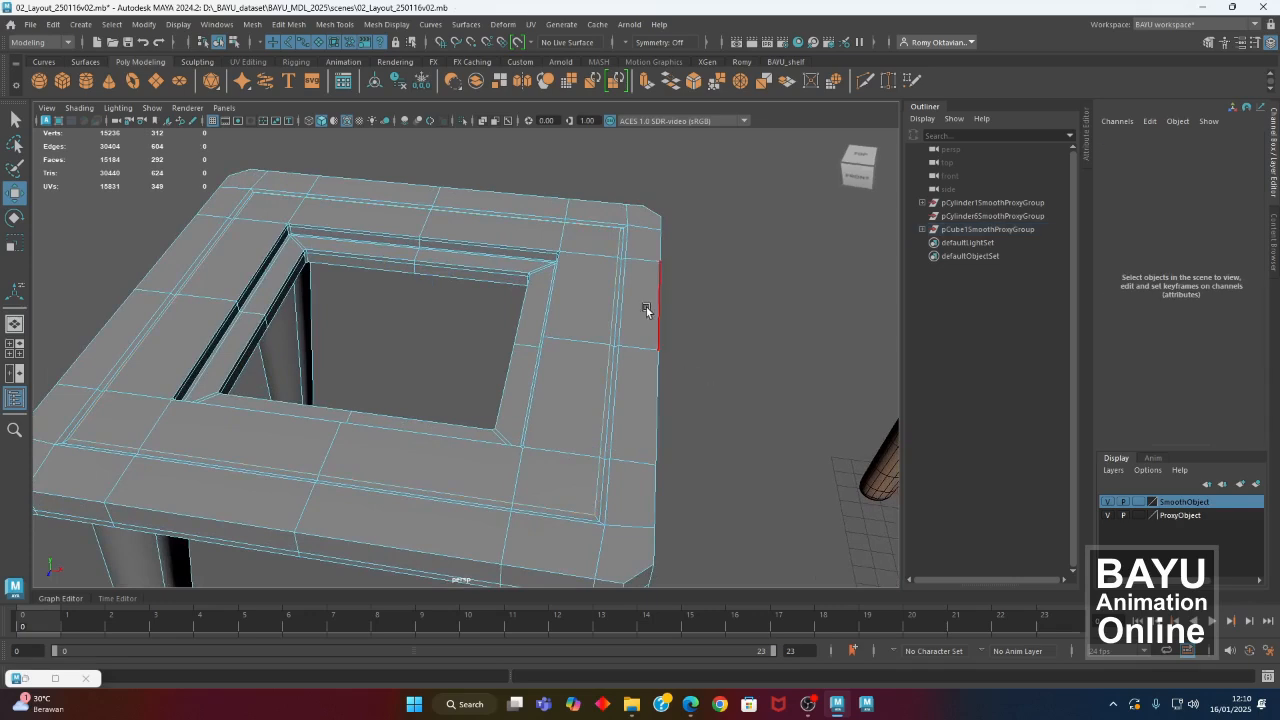
{"action": "left_click_drag", "start_coordinate": [646, 306], "coordinate": [627, 311], "text": "alt"}
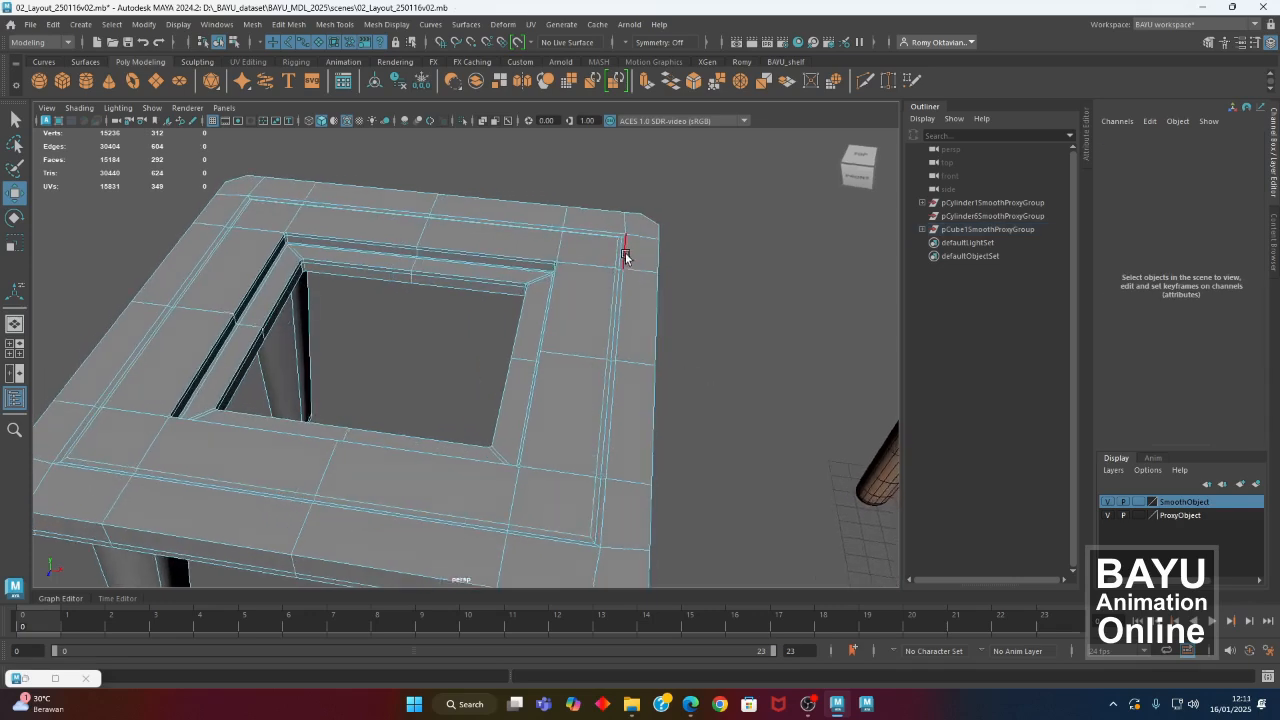
{"action": "left_click", "coordinate": [625, 258]}
{"action": "left_click", "coordinate": [606, 514], "text": "shift"}
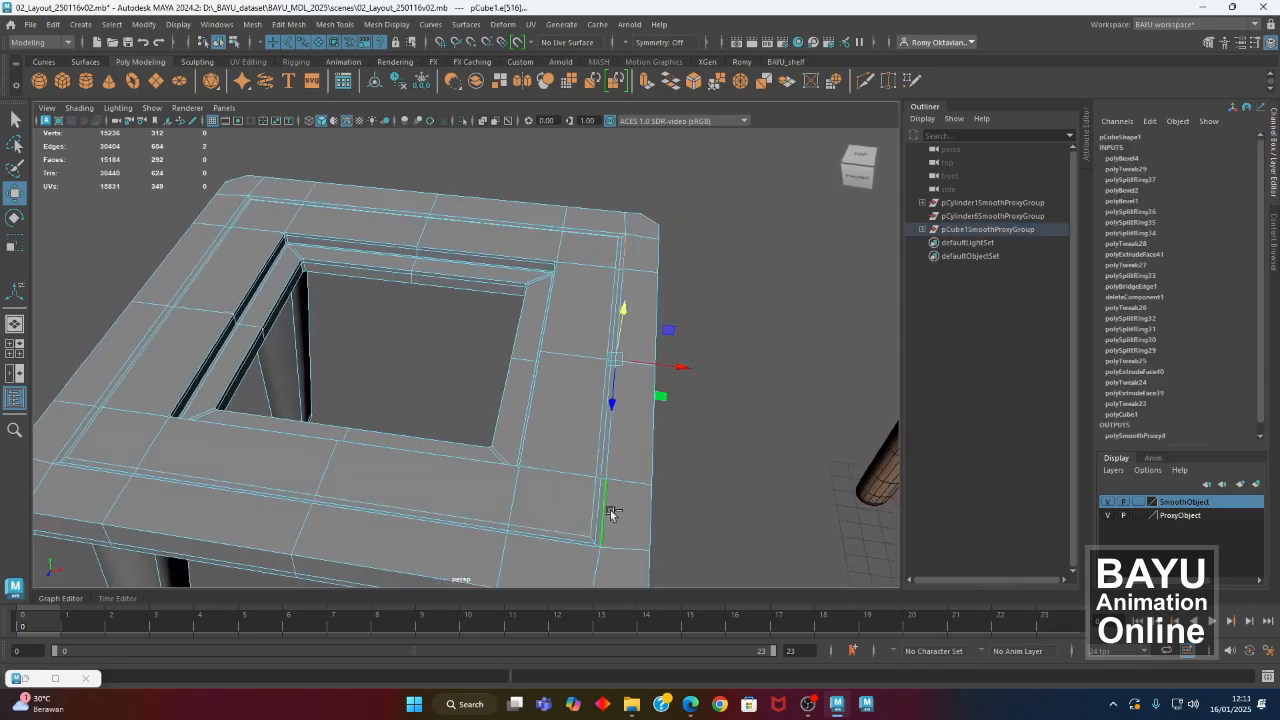
{"action": "left_click", "coordinate": [700, 437]}
Select the outer and inner border edges of the tabletop groove along one side and scale them closer together.
{"action": "left_click", "coordinate": [621, 300]}
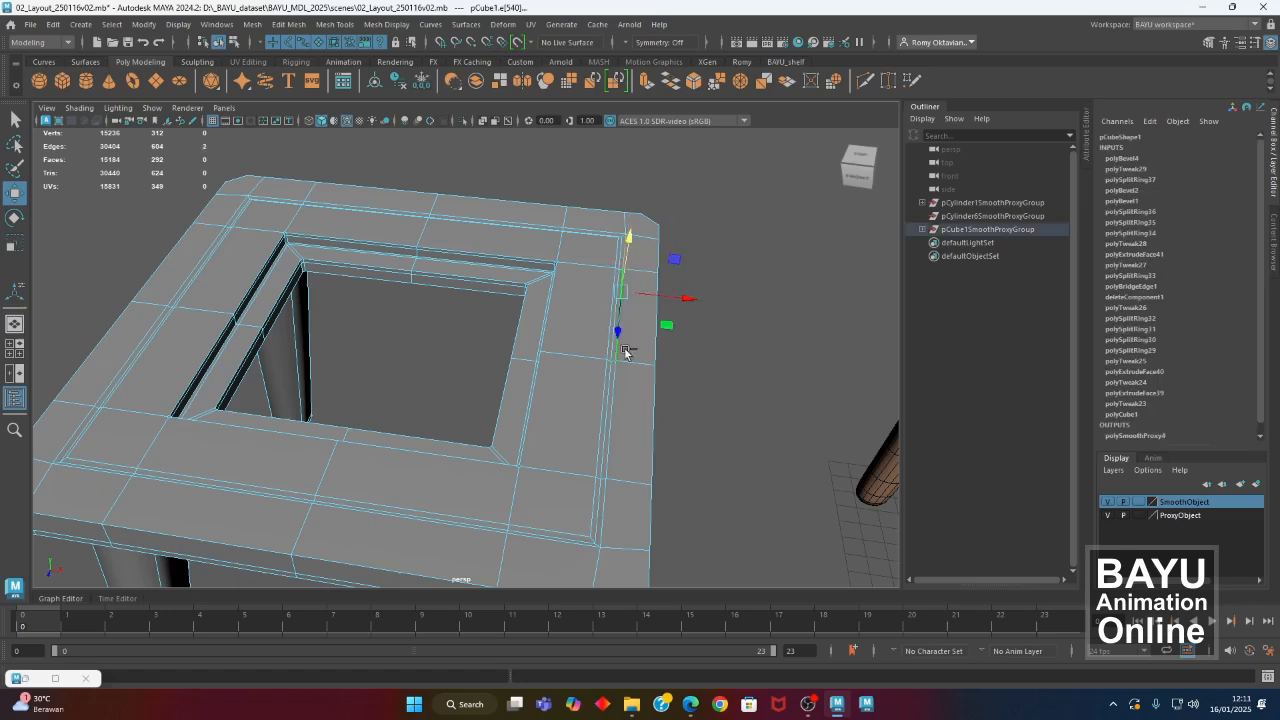
{"action": "left_click", "coordinate": [622, 402], "text": "shift"}
{"action": "left_click", "coordinate": [611, 506], "text": "shift"}
{"action": "left_click", "coordinate": [592, 511], "text": "shift"}
{"action": "left_click", "coordinate": [595, 455], "text": "shift"}
{"action": "left_click", "coordinate": [607, 303], "text": "shift"}
{"action": "middle_click_drag", "start_coordinate": [579, 450], "coordinate": [602, 430], "text": "alt"}
{"action": "key", "text": "r"}
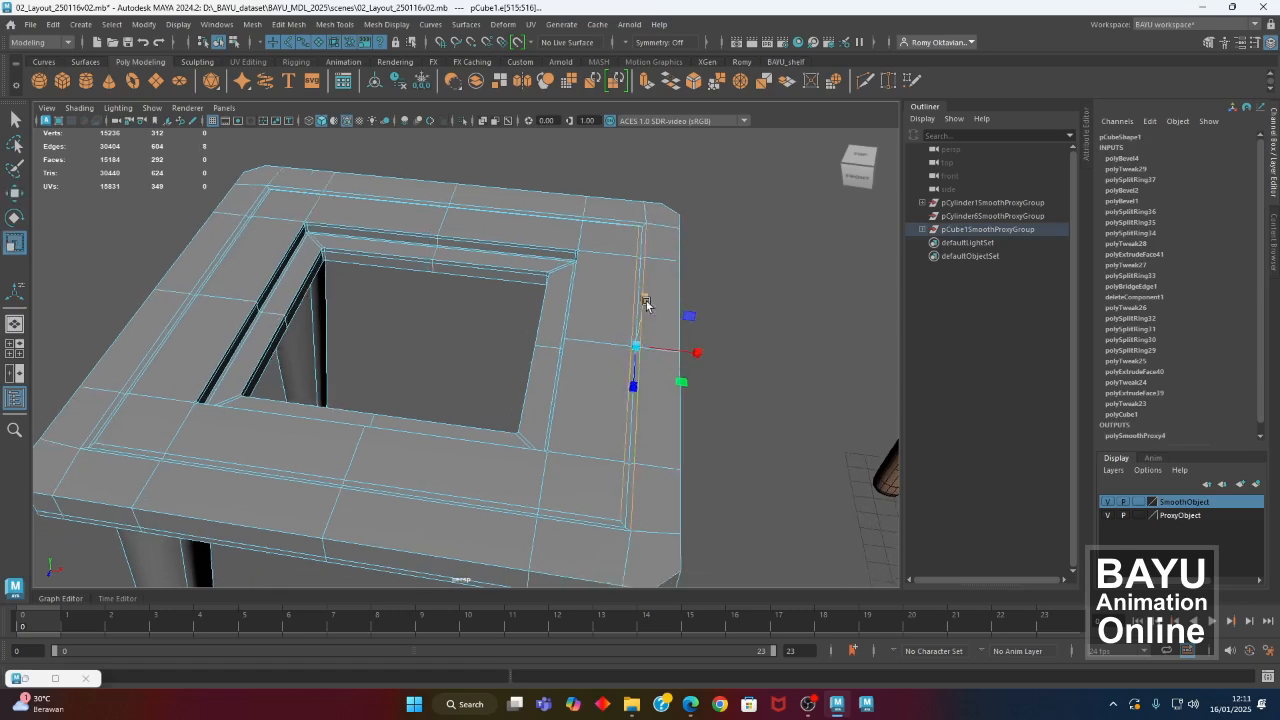
{"action": "left_click_drag", "start_coordinate": [570, 336], "coordinate": [662, 404], "text": "alt"}
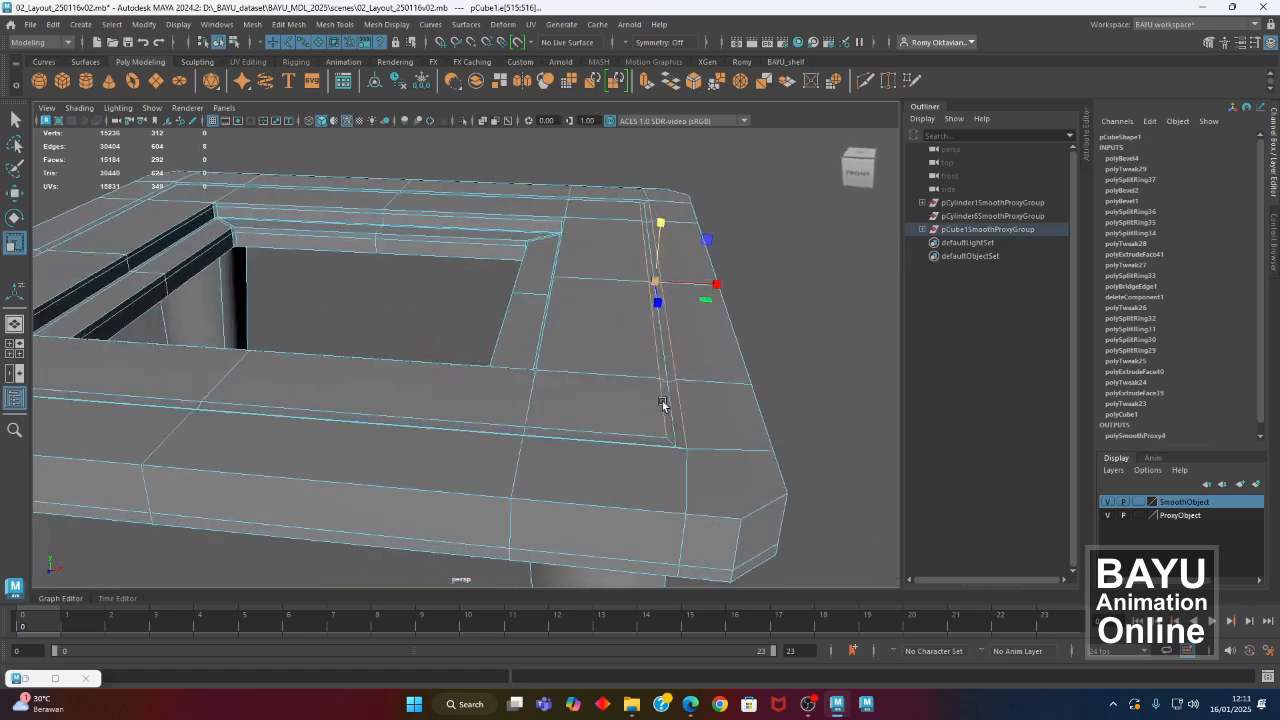
{"action": "middle_click_drag", "start_coordinate": [662, 404], "coordinate": [578, 390], "text": "alt"}
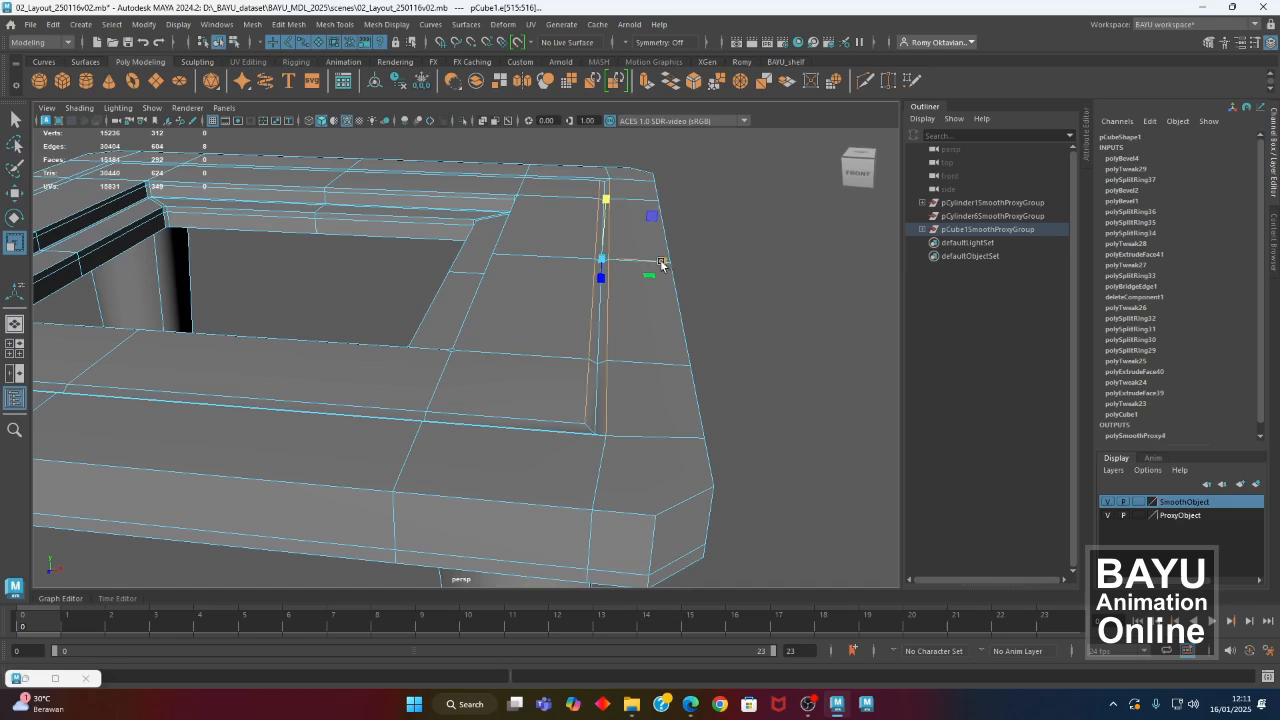
{"action": "left_click_drag", "start_coordinate": [661, 263], "coordinate": [527, 421]}
Narrow the groove on the opposite side of the tabletop by scaling its inner and outer border edges together.
{"action": "left_click", "coordinate": [496, 404]}
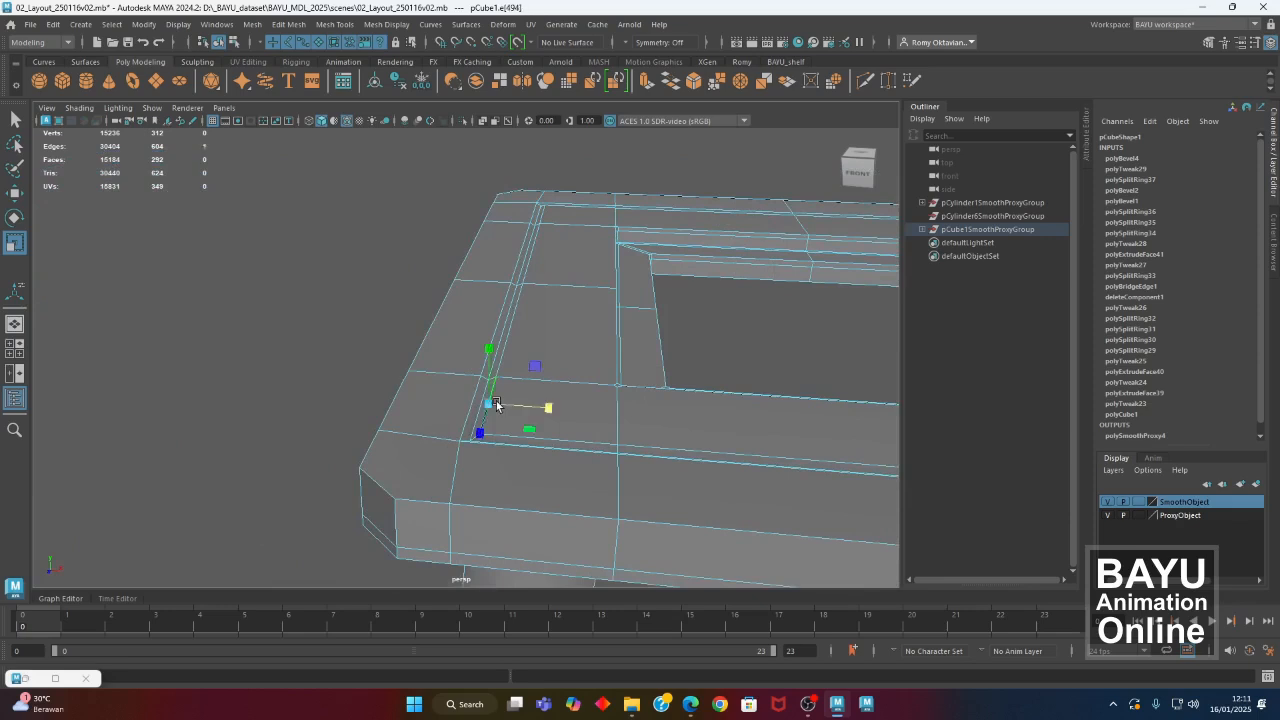
{"action": "left_click", "coordinate": [502, 367], "text": "shift"}
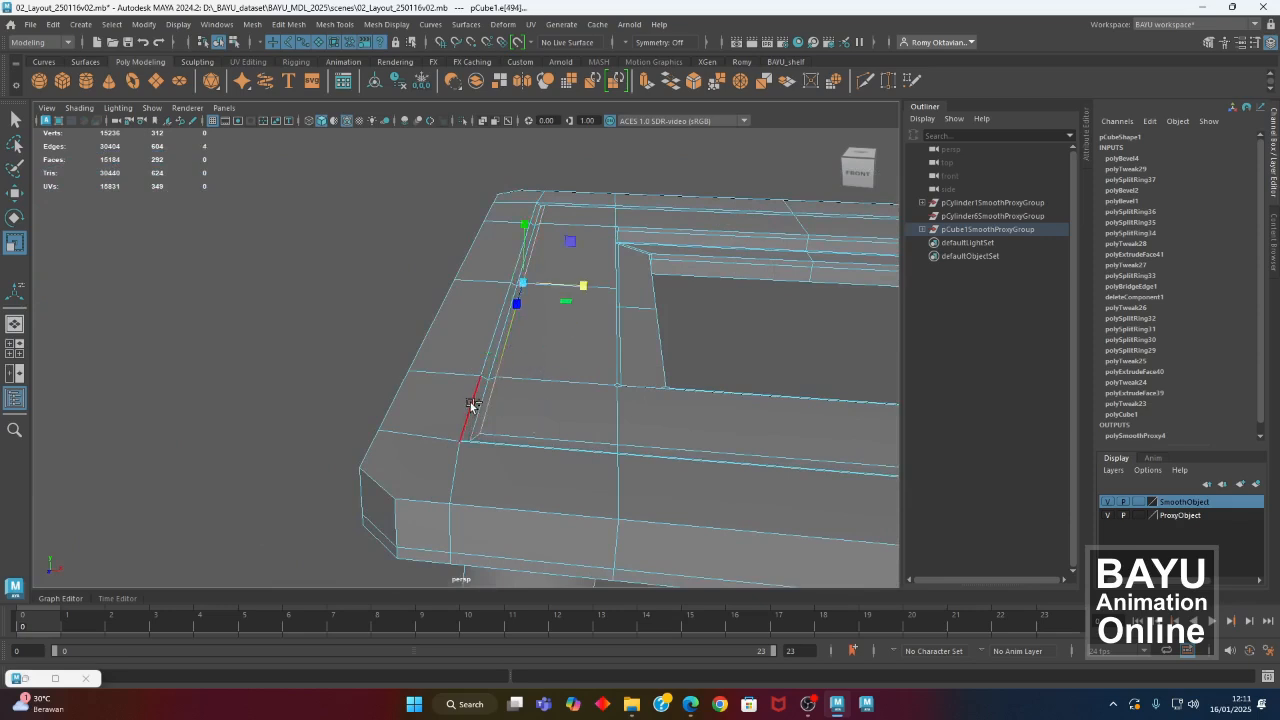
{"action": "left_click_drag", "start_coordinate": [537, 294], "coordinate": [517, 423], "text": "alt"}
{"action": "left_click", "coordinate": [508, 408]}
{"action": "left_click", "coordinate": [491, 462], "text": "shift"}
{"action": "left_click_drag", "start_coordinate": [469, 423], "coordinate": [327, 414], "text": "alt"}
{"action": "left_click_drag", "start_coordinate": [620, 332], "coordinate": [537, 429], "text": "alt"}
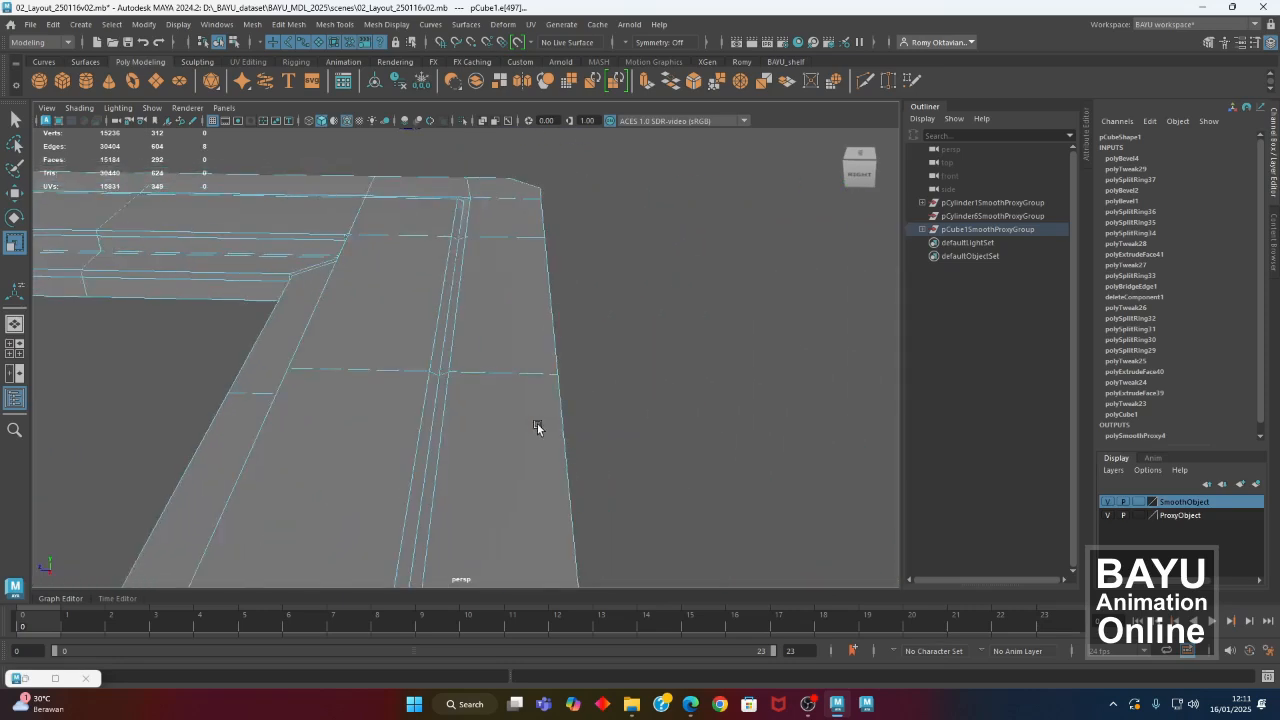
Select both border edge rows of the groove along an adjacent tabletop side and scale them closer together.
{"action": "left_click", "coordinate": [440, 346]}
{"action": "double_click", "coordinate": [411, 404], "text": "shift"}
{"action": "left_click_drag", "start_coordinate": [365, 377], "coordinate": [405, 382]}
{"action": "right_click_drag", "start_coordinate": [682, 422], "coordinate": [234, 396], "text": "alt"}
{"action": "left_click_drag", "start_coordinate": [425, 450], "coordinate": [517, 450], "text": "alt"}
{"action": "scroll", "coordinate": [642, 519], "scroll_direction": "up", "scroll_amount": 6}
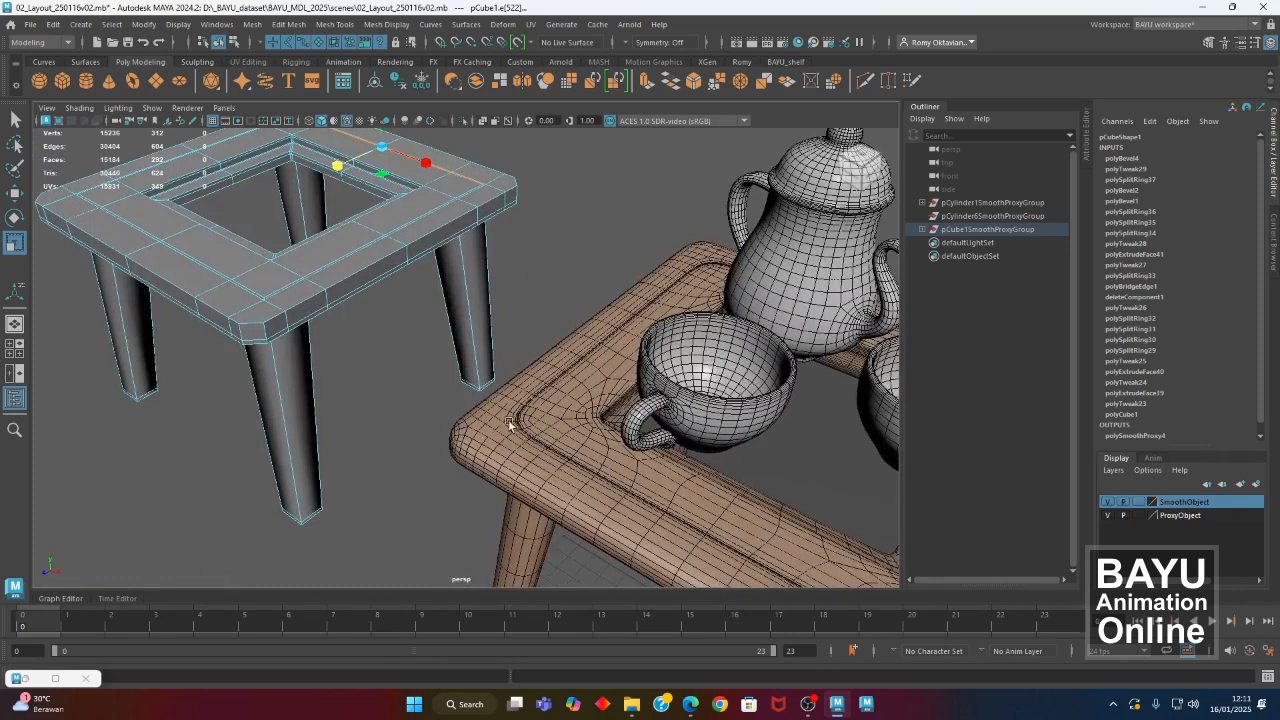
Select all the short edges that cross the groove around the whole proxy tabletop.
{"action": "middle_click_drag", "start_coordinate": [193, 423], "coordinate": [320, 423], "text": "alt"}
{"action": "left_click_drag", "start_coordinate": [320, 423], "coordinate": [371, 460], "text": "alt"}
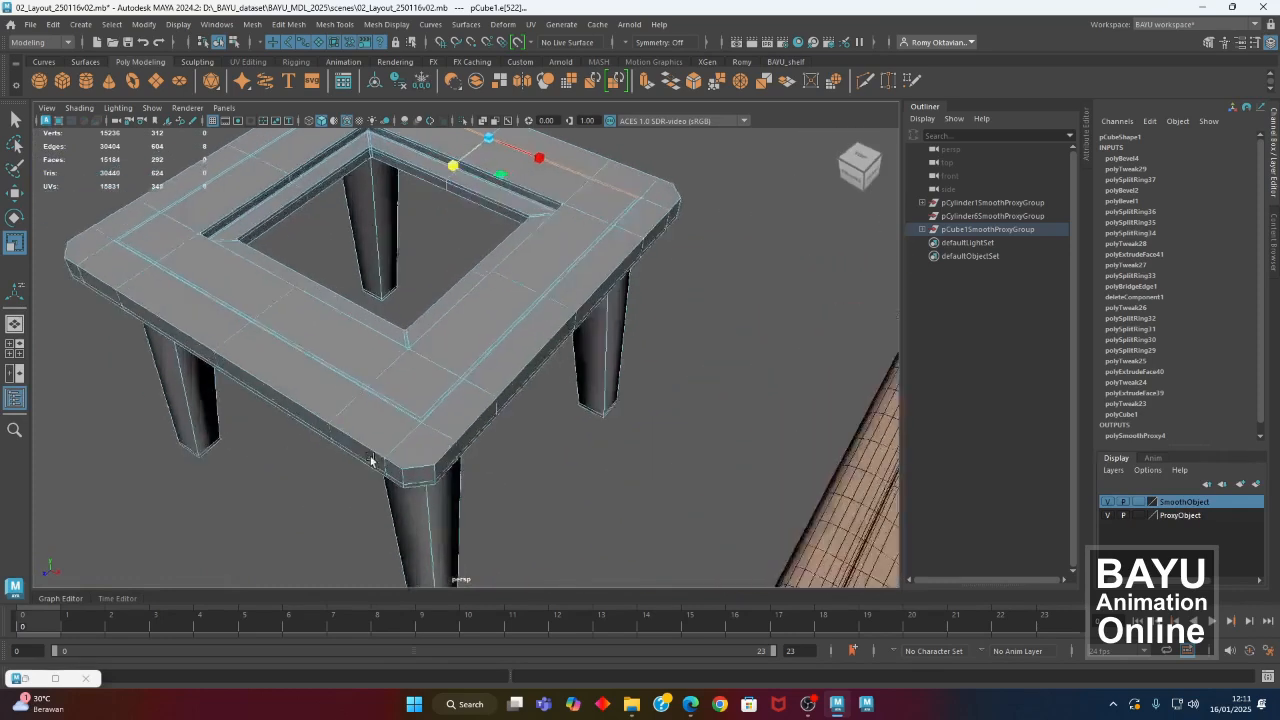
{"action": "right_click_drag", "start_coordinate": [371, 460], "coordinate": [433, 487], "text": "alt"}
{"action": "middle_click_drag", "start_coordinate": [433, 487], "coordinate": [485, 447], "text": "alt"}
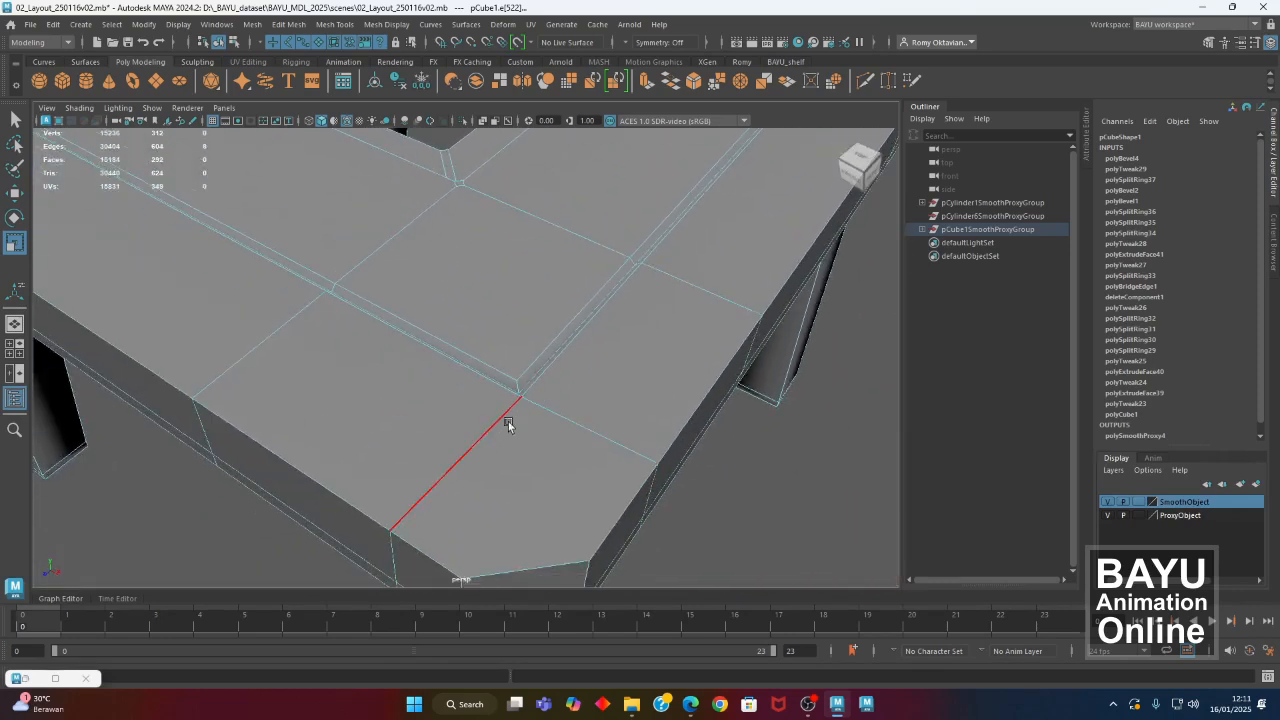
{"action": "left_click_drag", "start_coordinate": [519, 390], "coordinate": [436, 368], "text": "alt"}
{"action": "right_click_drag", "start_coordinate": [448, 317], "coordinate": [385, 349], "text": "ctrl"}
{"action": "left_click_drag", "start_coordinate": [548, 463], "coordinate": [539, 514], "text": "alt"}
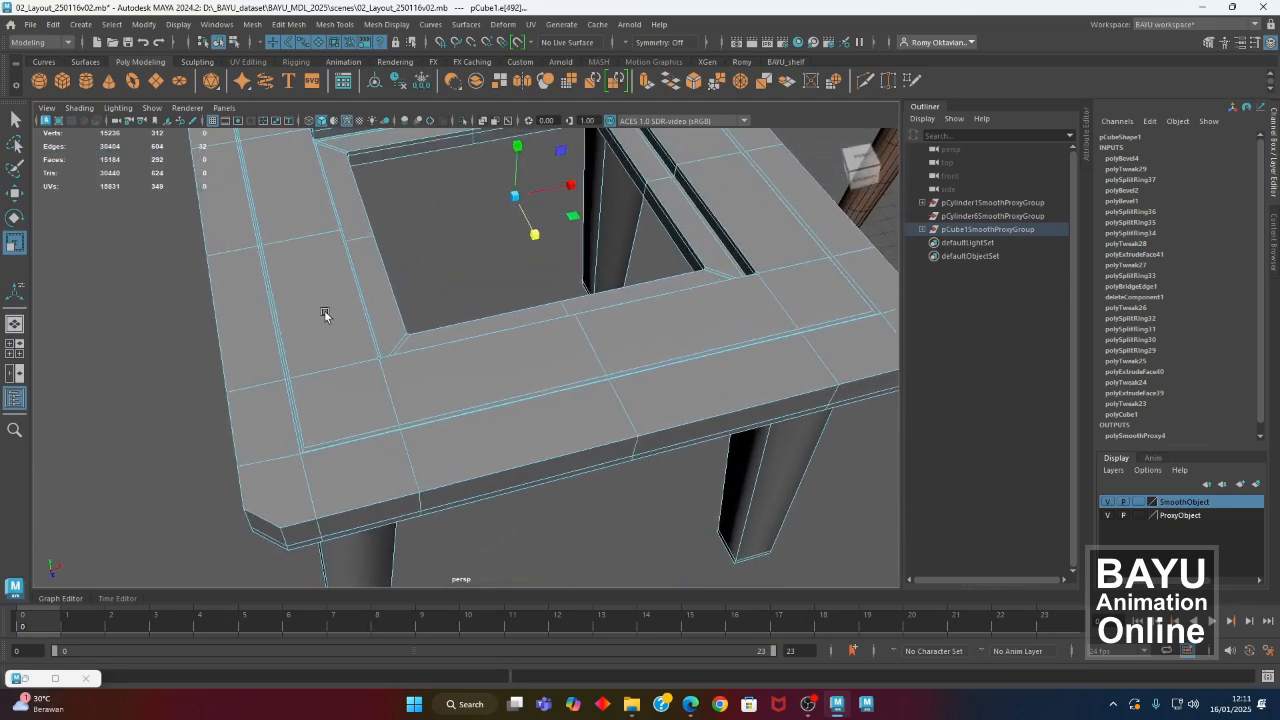
Try to bevel all the selected edges crossing the groove, and undo the bevel.
{"action": "left_click", "coordinate": [288, 24]}
{"action": "left_click", "coordinate": [300, 75]}
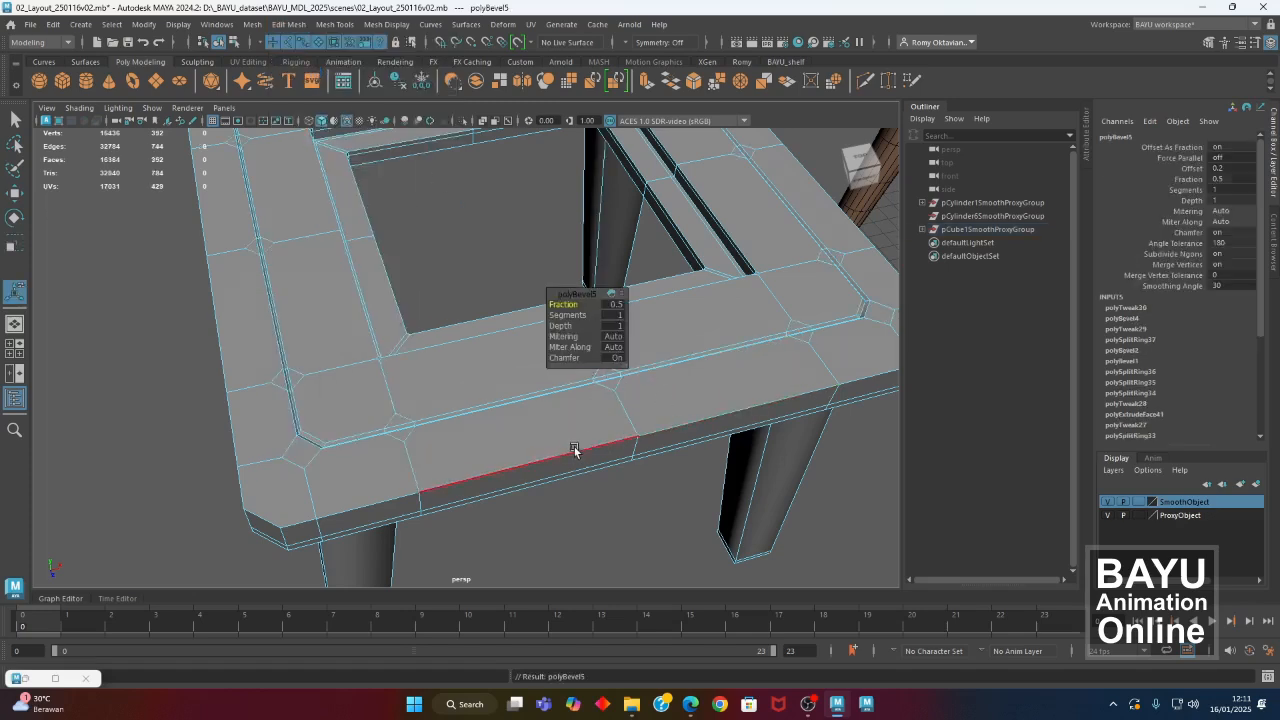
{"action": "key", "text": "ctrl+z"}
Deselect the groove-crossing edges along the tabletop sides, keeping only those at the groove's four corners selected.
{"action": "left_click_drag", "start_coordinate": [648, 455], "coordinate": [575, 462], "text": "alt"}
{"action": "right_click_drag", "start_coordinate": [580, 460], "coordinate": [526, 457], "text": "alt"}
{"action": "left_click_drag", "start_coordinate": [309, 349], "coordinate": [640, 455], "text": "ctrl"}
{"action": "left_click_drag", "start_coordinate": [575, 375], "coordinate": [560, 390], "text": "alt"}
{"action": "left_click_drag", "start_coordinate": [341, 233], "coordinate": [609, 354], "text": "ctrl"}
{"action": "left_click_drag", "start_coordinate": [622, 290], "coordinate": [722, 568], "text": "ctrl"}
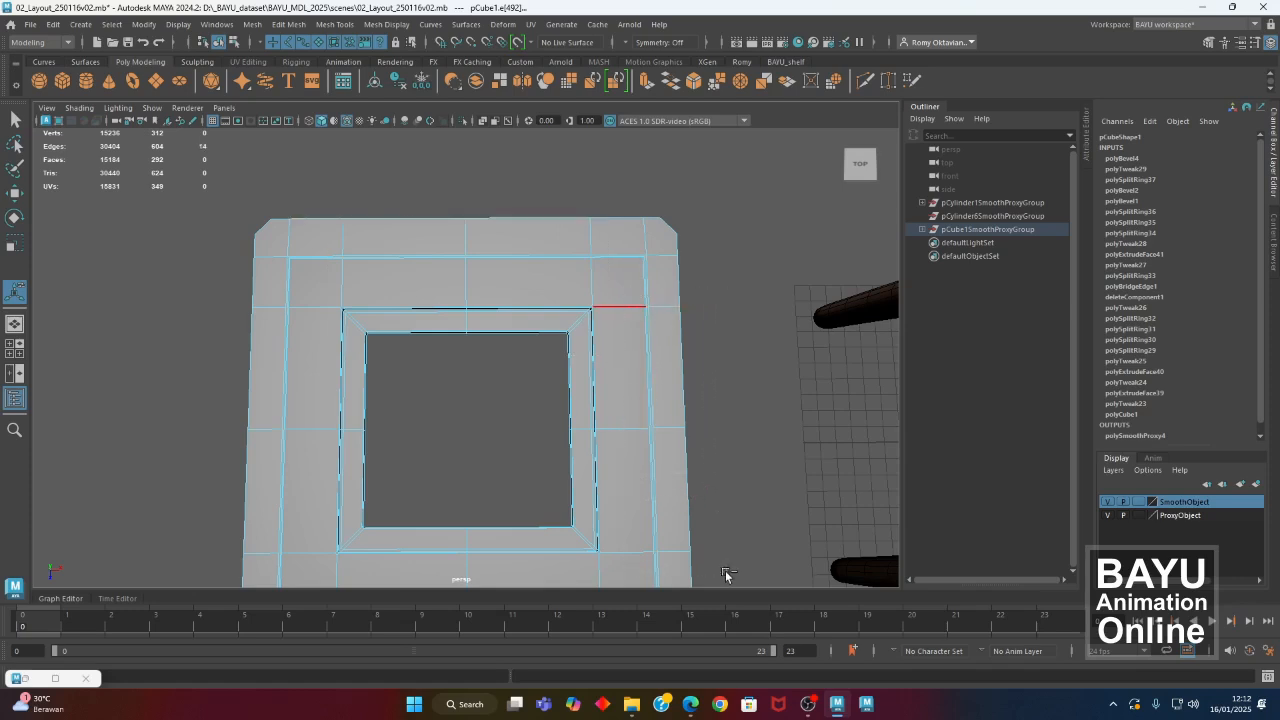
{"action": "middle_click_drag", "start_coordinate": [446, 433], "coordinate": [464, 382], "text": "alt"}
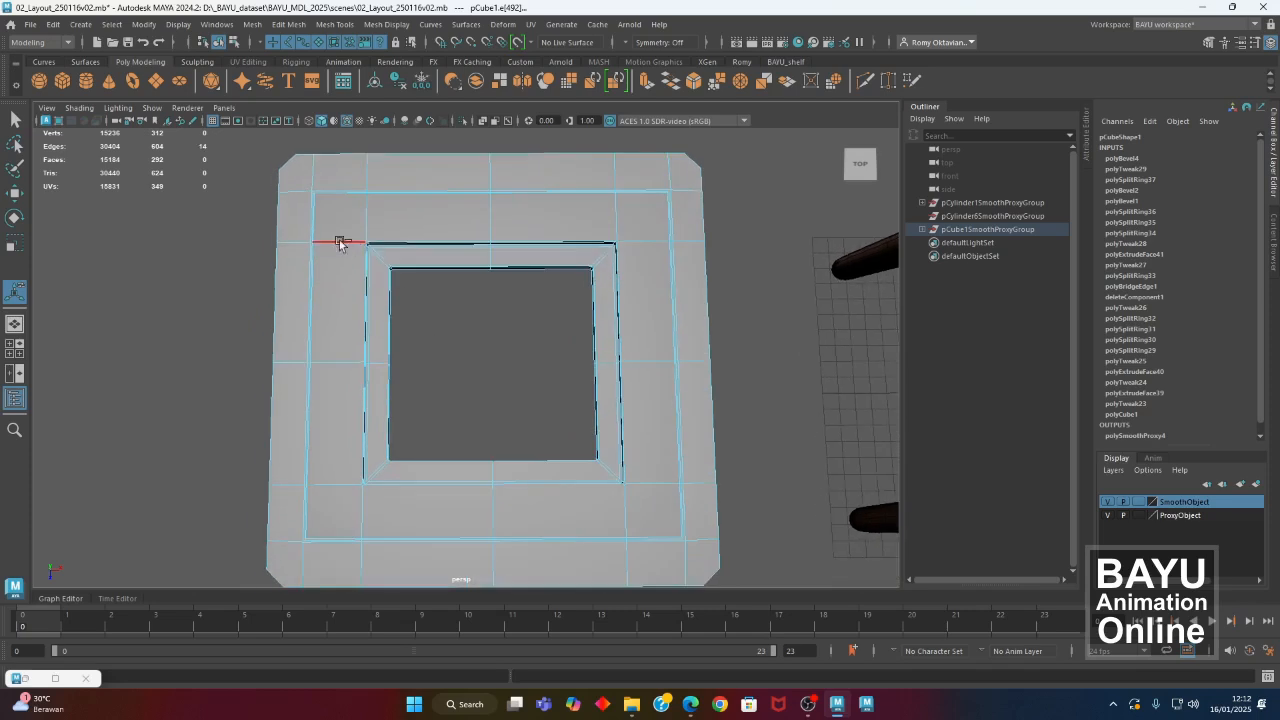
{"action": "left_click_drag", "start_coordinate": [329, 306], "coordinate": [429, 487], "text": "ctrl"}
Bevel the selected corner edges of the tabletop groove with a fraction of 0.1.
{"action": "left_click_drag", "start_coordinate": [382, 347], "coordinate": [330, 250], "text": "alt"}
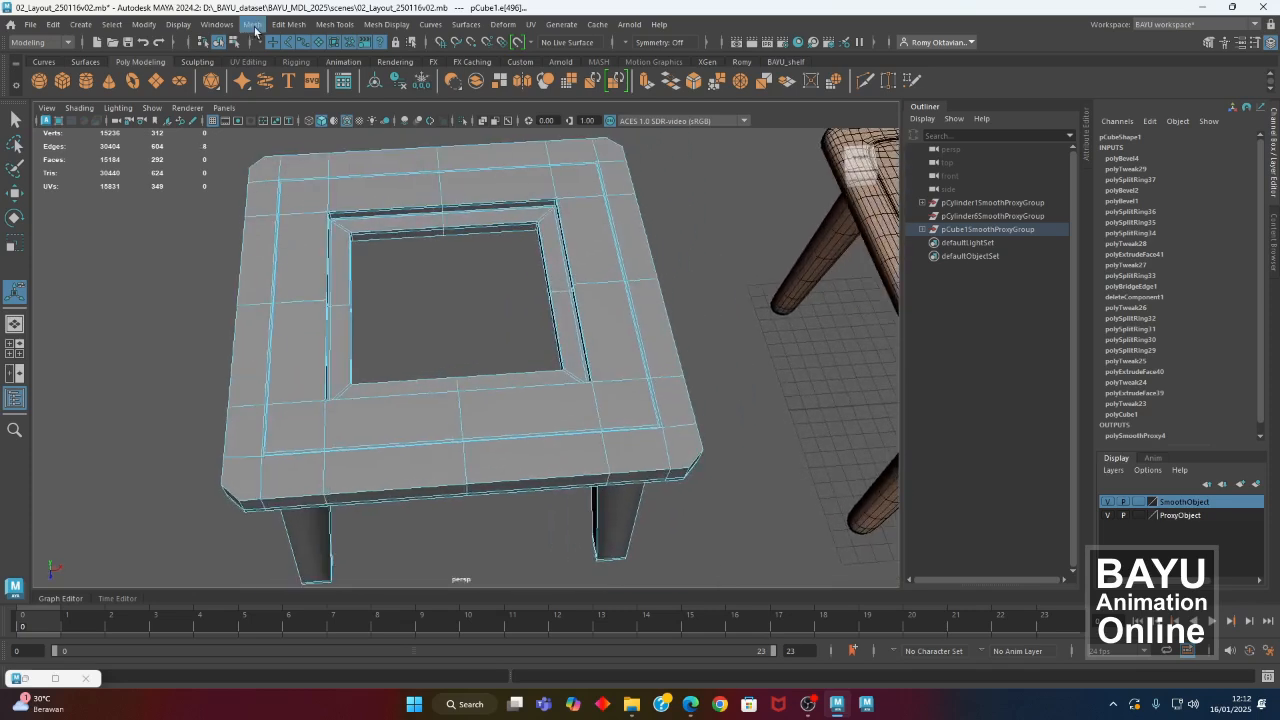
{"action": "left_click", "coordinate": [289, 24]}
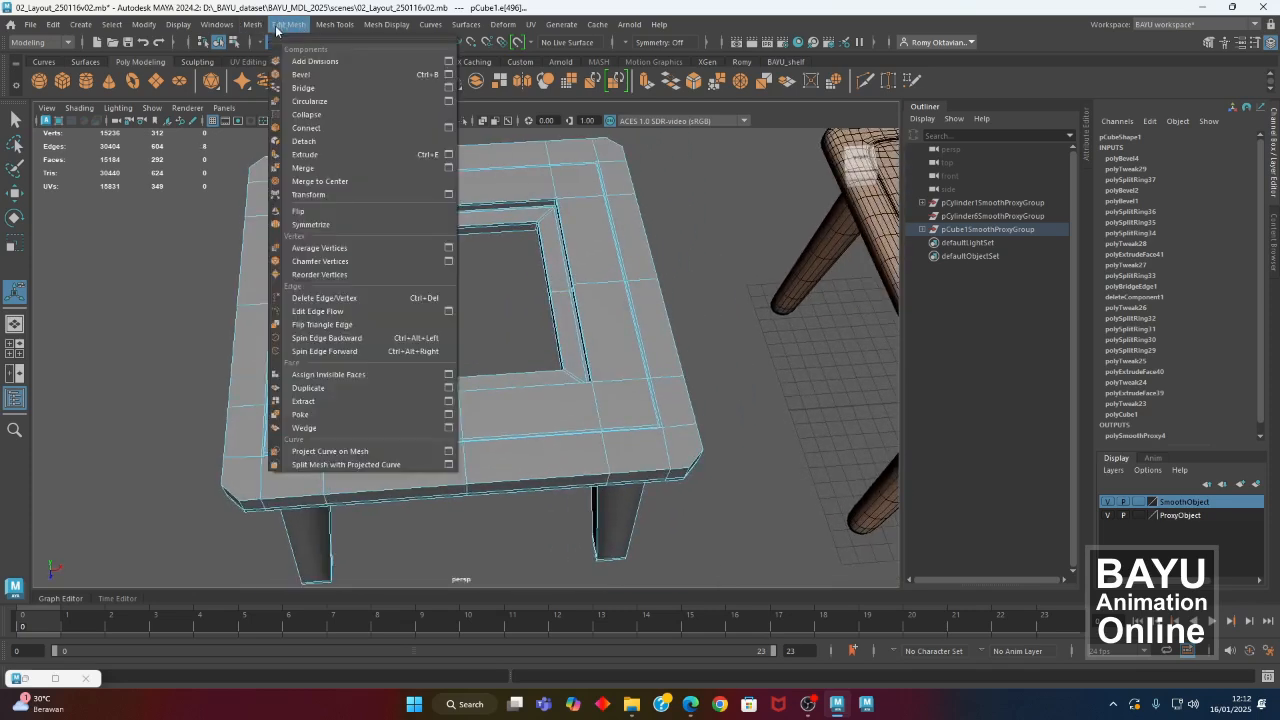
{"action": "left_click", "coordinate": [305, 74]}
{"action": "left_click_drag", "start_coordinate": [400, 411], "coordinate": [323, 397], "text": "alt"}
{"action": "right_click_drag", "start_coordinate": [323, 397], "coordinate": [496, 419], "text": "alt"}
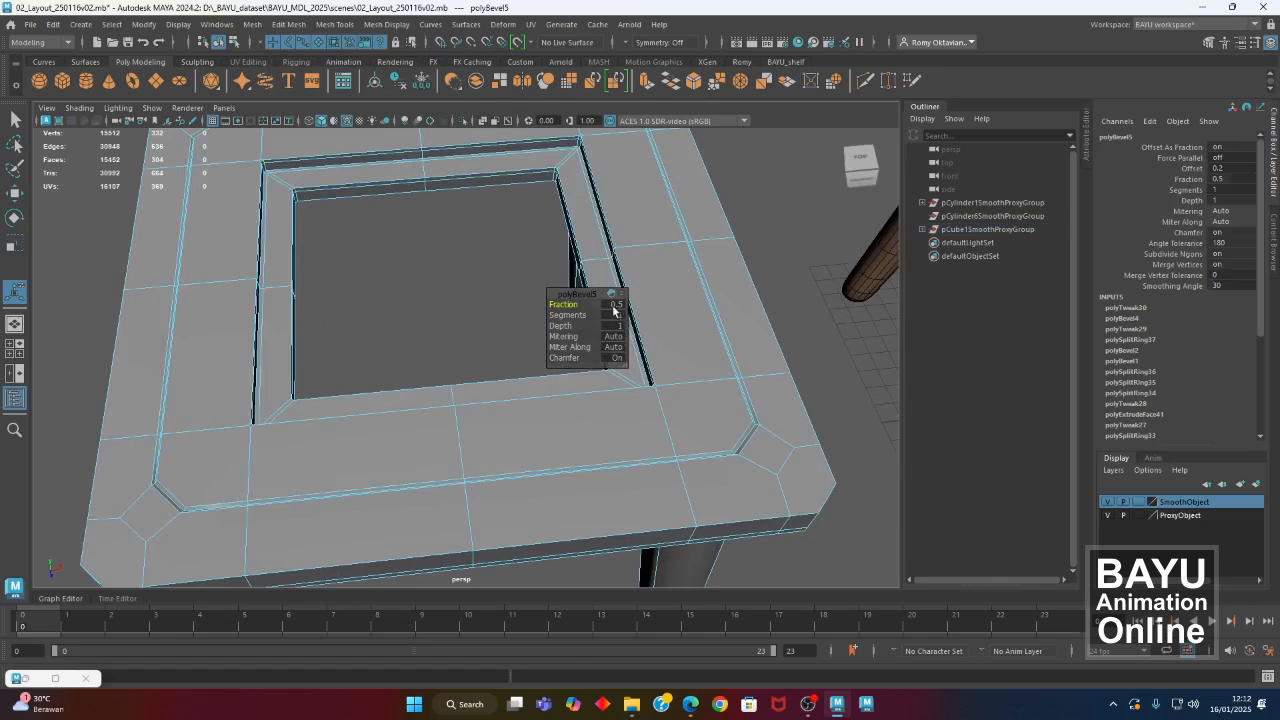
{"action": "right_click_drag", "start_coordinate": [700, 368], "coordinate": [489, 396], "text": "alt"}
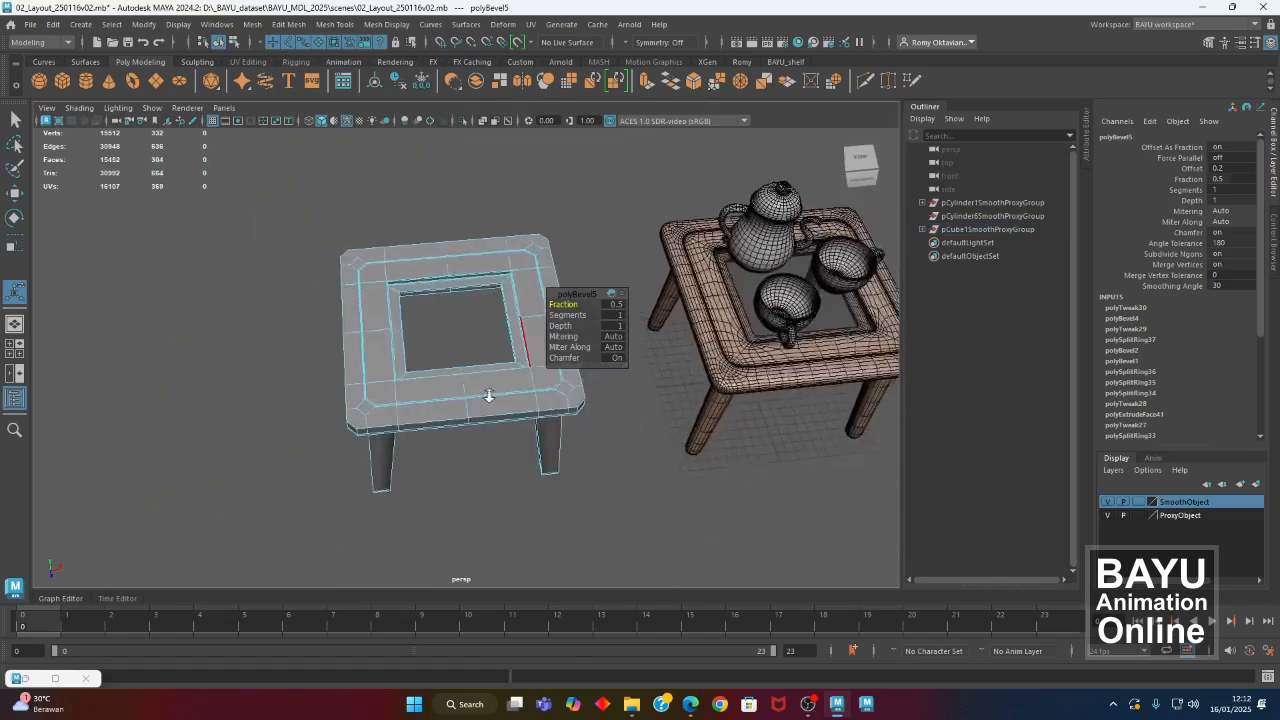
{"action": "middle_click_drag", "start_coordinate": [735, 400], "coordinate": [715, 406], "text": "alt"}
{"action": "right_click_drag", "start_coordinate": [410, 397], "coordinate": [593, 333], "text": "alt"}
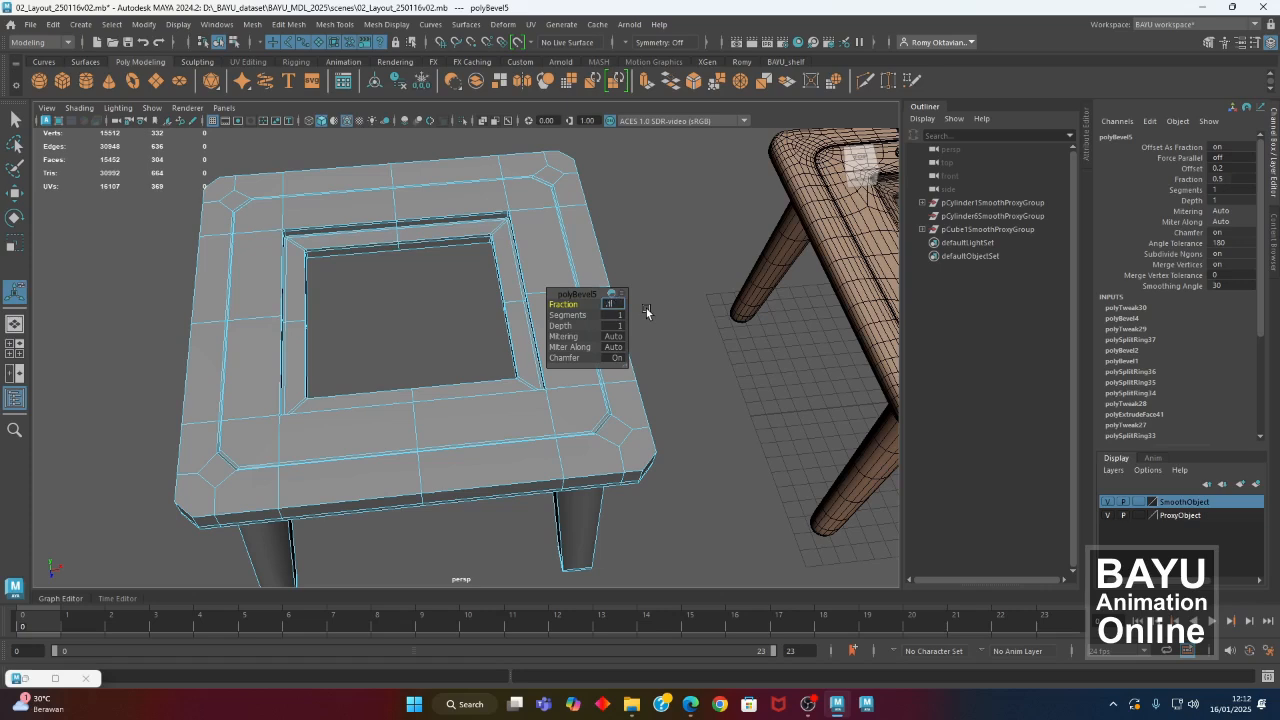
{"action": "key", "text": "Return"}
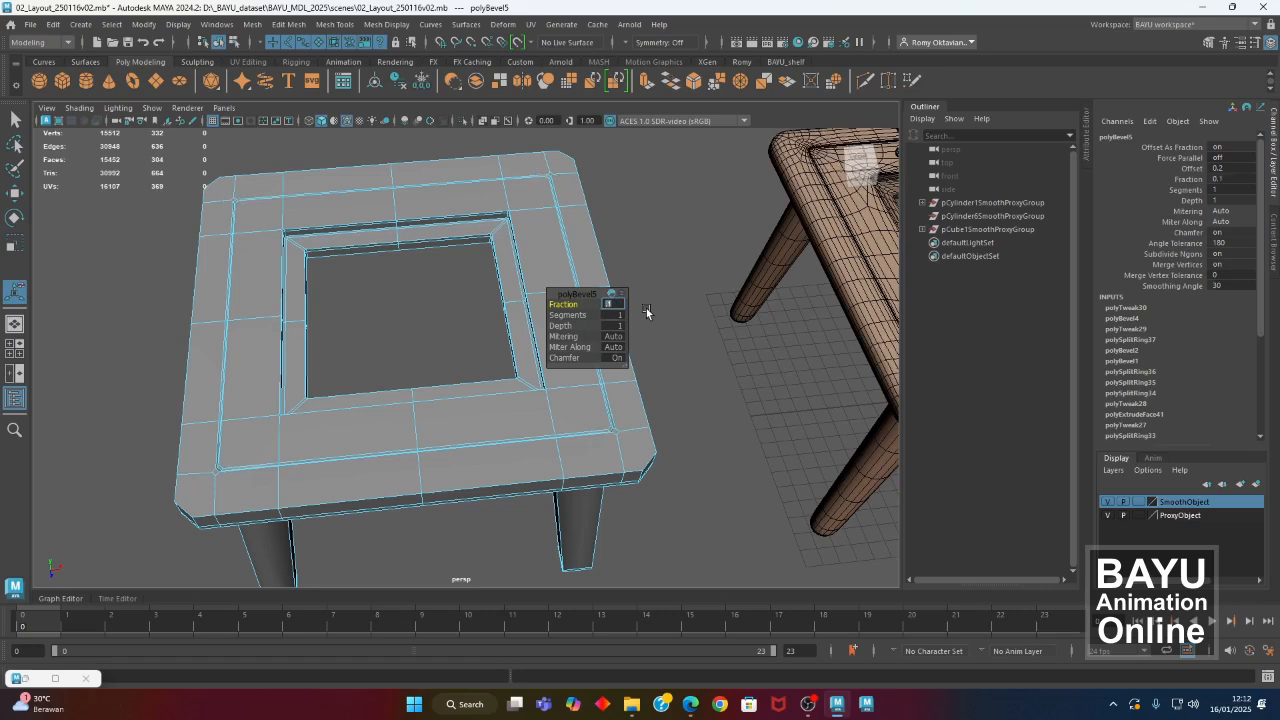
Return the proxy table to object selection mode and clear the selection.
{"action": "left_click_drag", "start_coordinate": [818, 390], "coordinate": [429, 458], "text": "alt"}
{"action": "right_click_drag", "start_coordinate": [455, 200], "coordinate": [520, 180]}
{"action": "left_click", "coordinate": [474, 276]}
{"action": "left_click_drag", "start_coordinate": [623, 417], "coordinate": [508, 318], "text": "alt"}
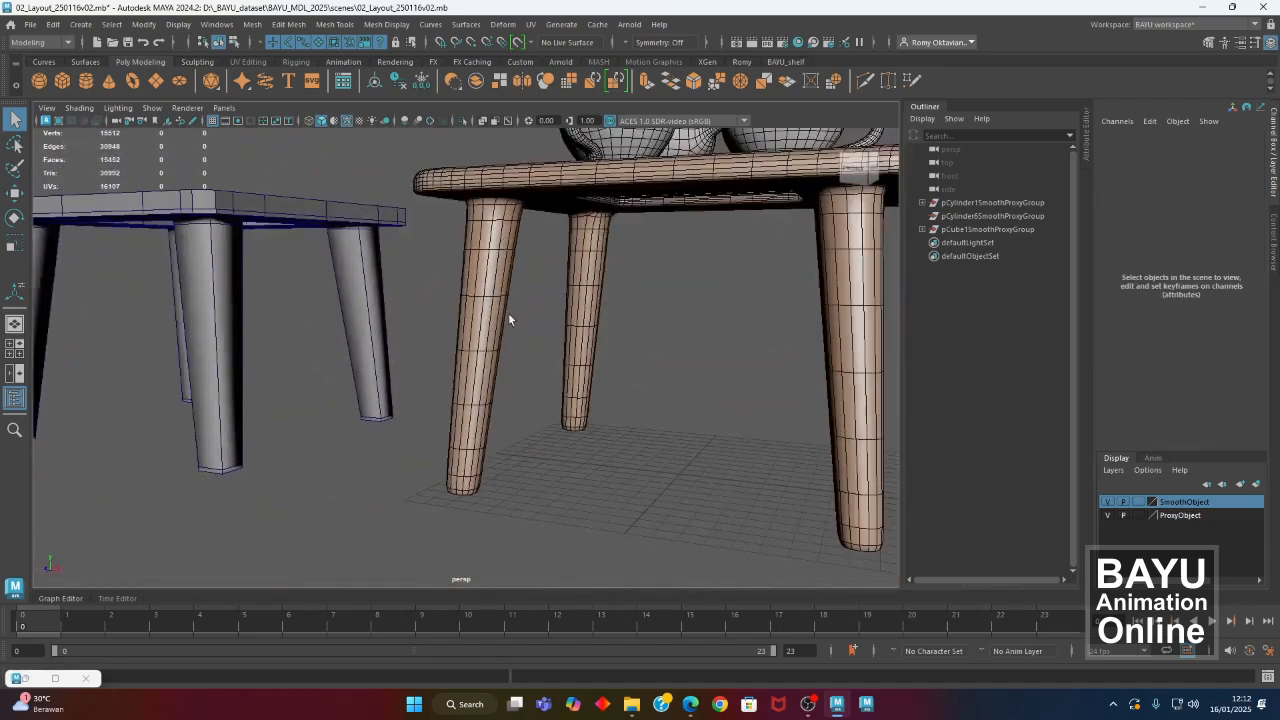
Select the vertical corner edges on all four legs of the proxy table.
{"action": "left_click_drag", "start_coordinate": [247, 460], "coordinate": [755, 237], "text": "alt"}
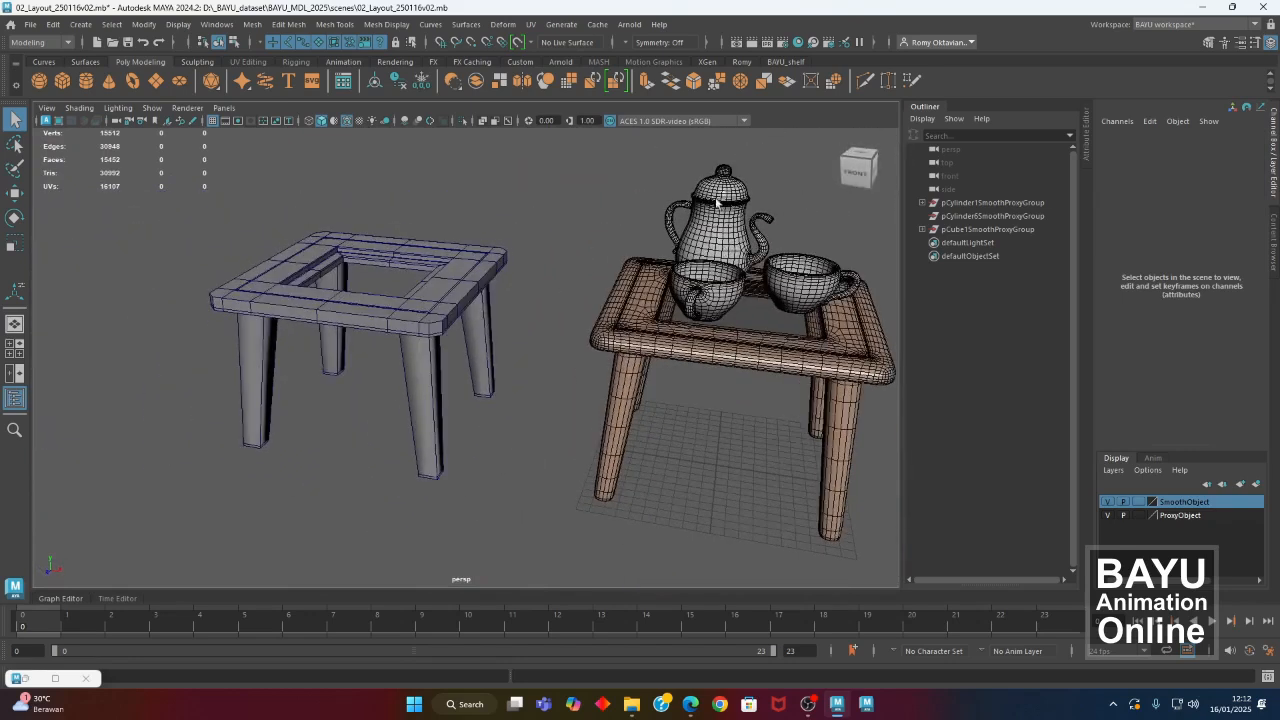
{"action": "left_click_drag", "start_coordinate": [346, 491], "coordinate": [601, 428], "text": "alt"}
{"action": "left_click", "coordinate": [470, 405]}
{"action": "left_click_drag", "start_coordinate": [562, 323], "coordinate": [575, 352], "text": "alt"}
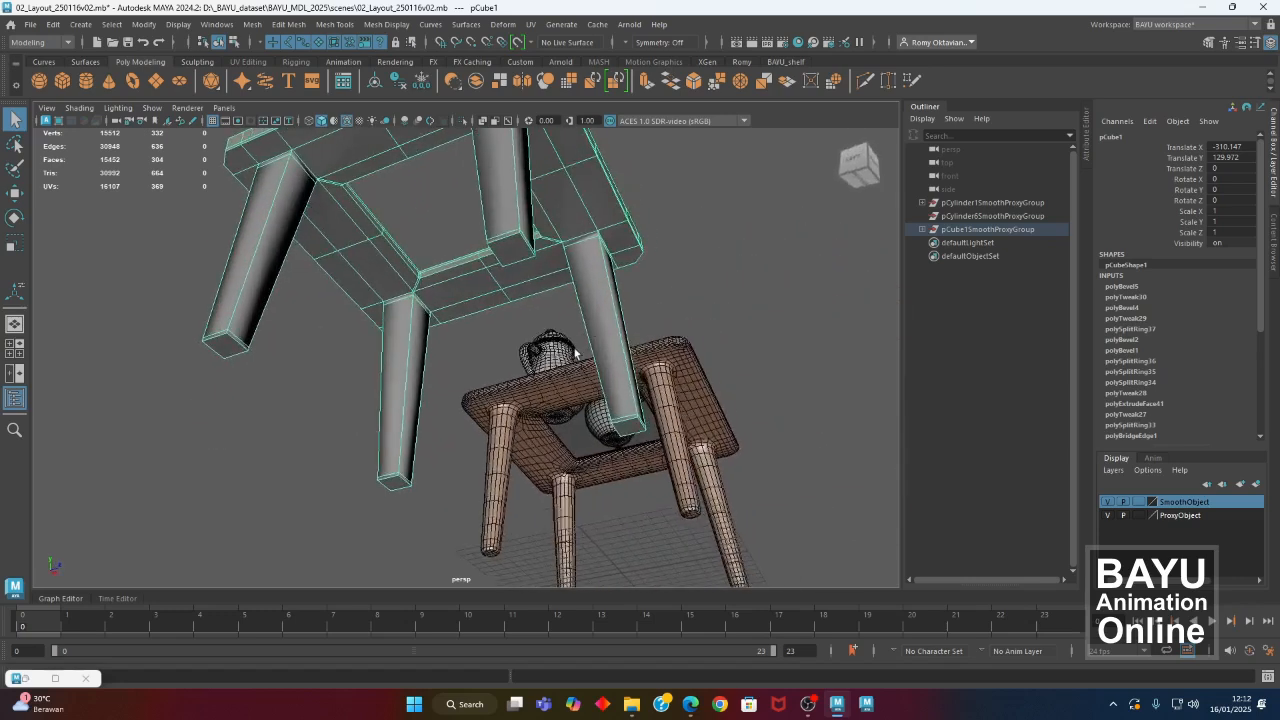
{"action": "right_click_drag", "start_coordinate": [705, 189], "coordinate": [707, 153]}
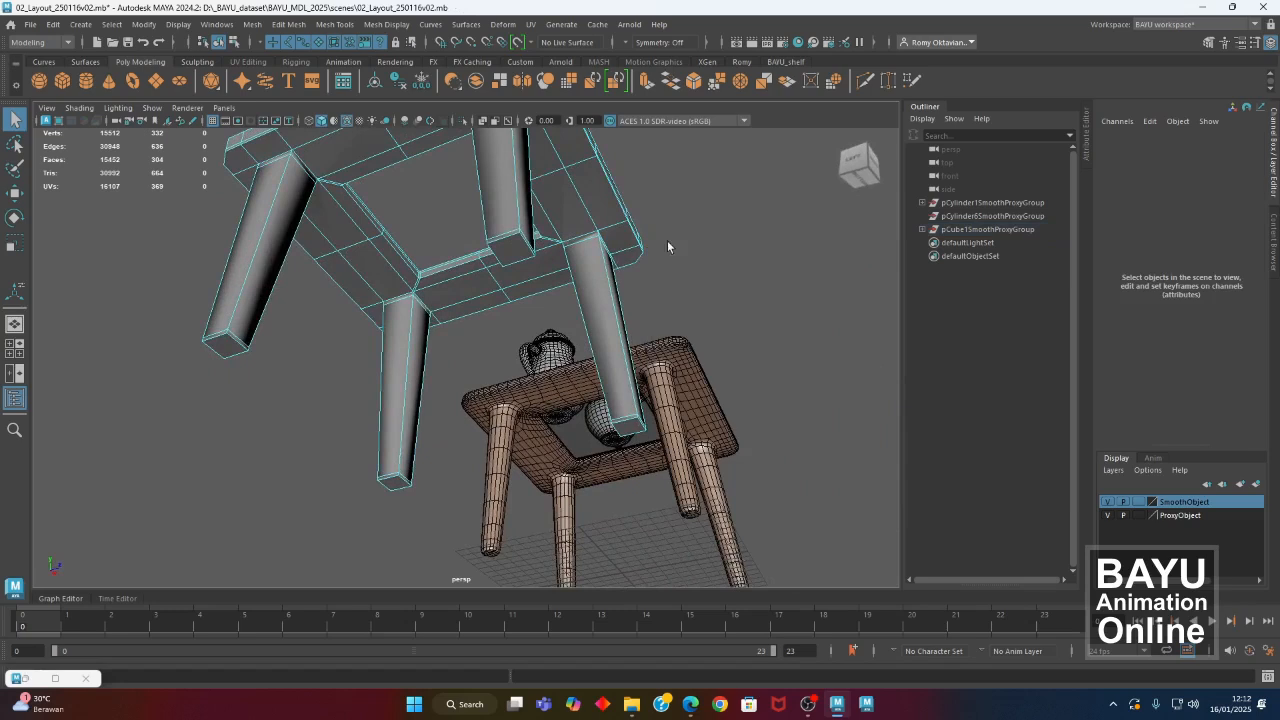
{"action": "left_click", "coordinate": [585, 304]}
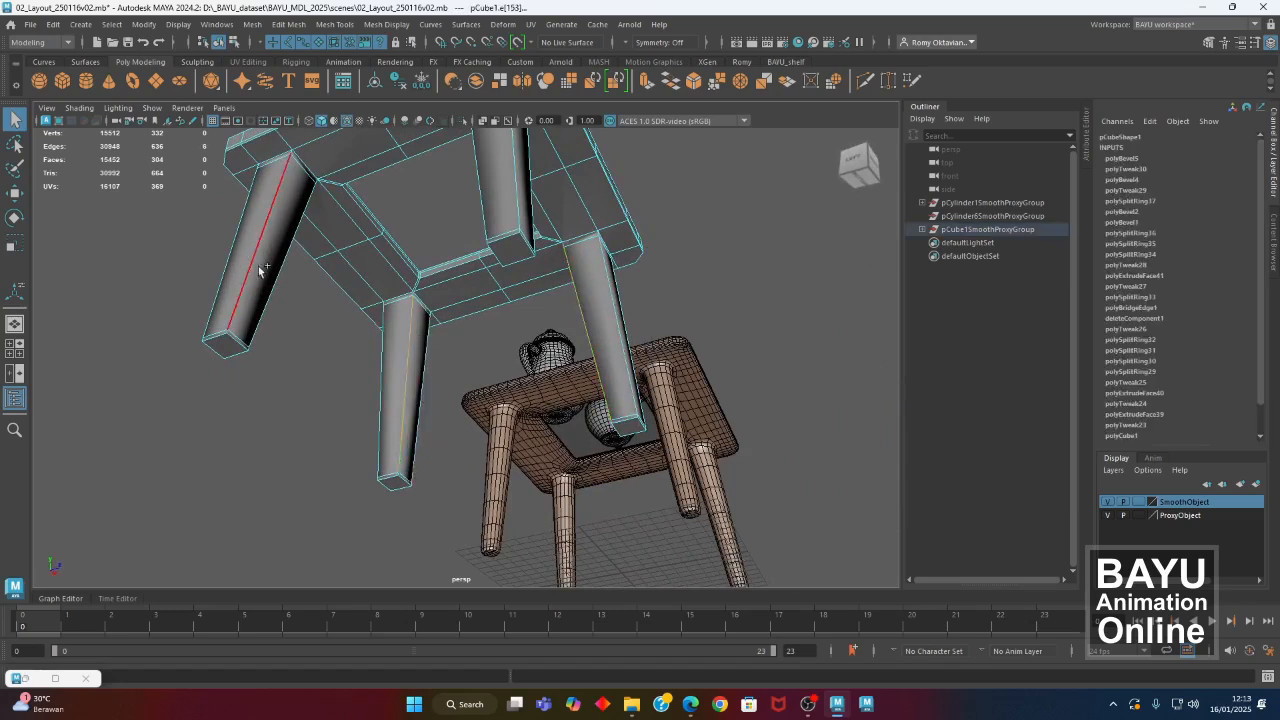
{"action": "left_click_drag", "start_coordinate": [414, 268], "coordinate": [606, 251], "text": "alt"}
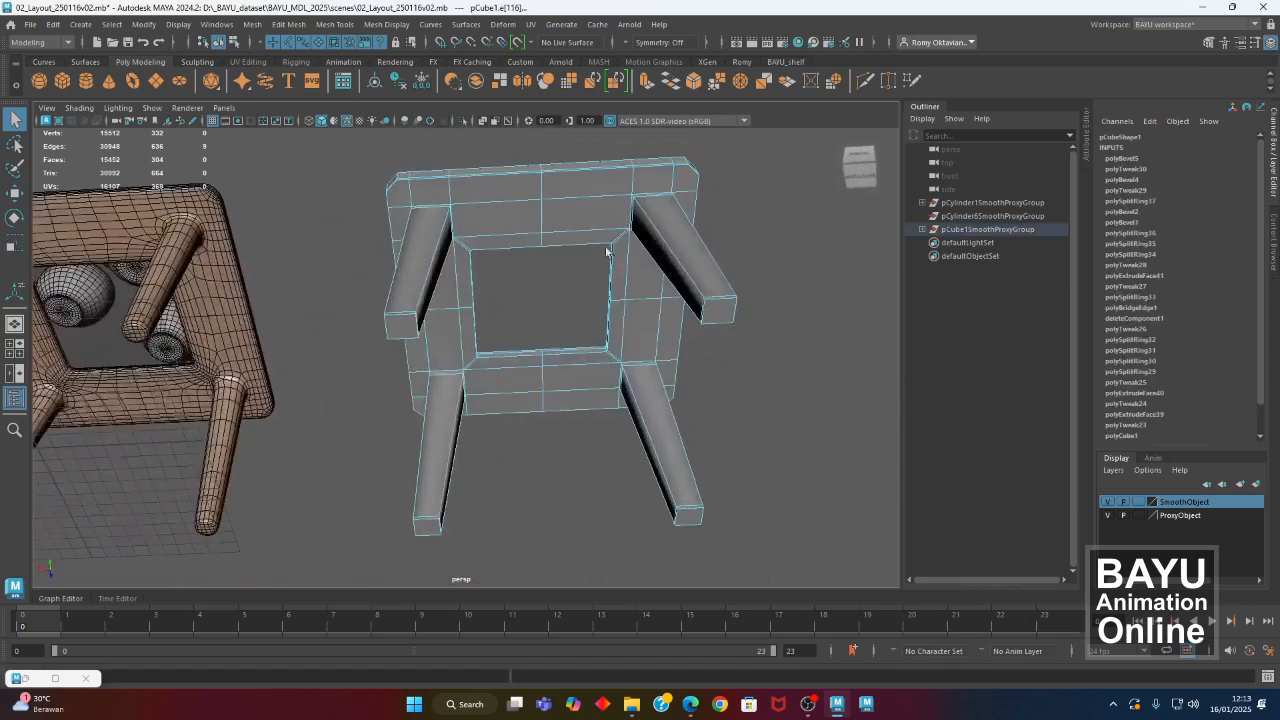
{"action": "left_click_drag", "start_coordinate": [636, 385], "coordinate": [417, 462], "text": "alt"}
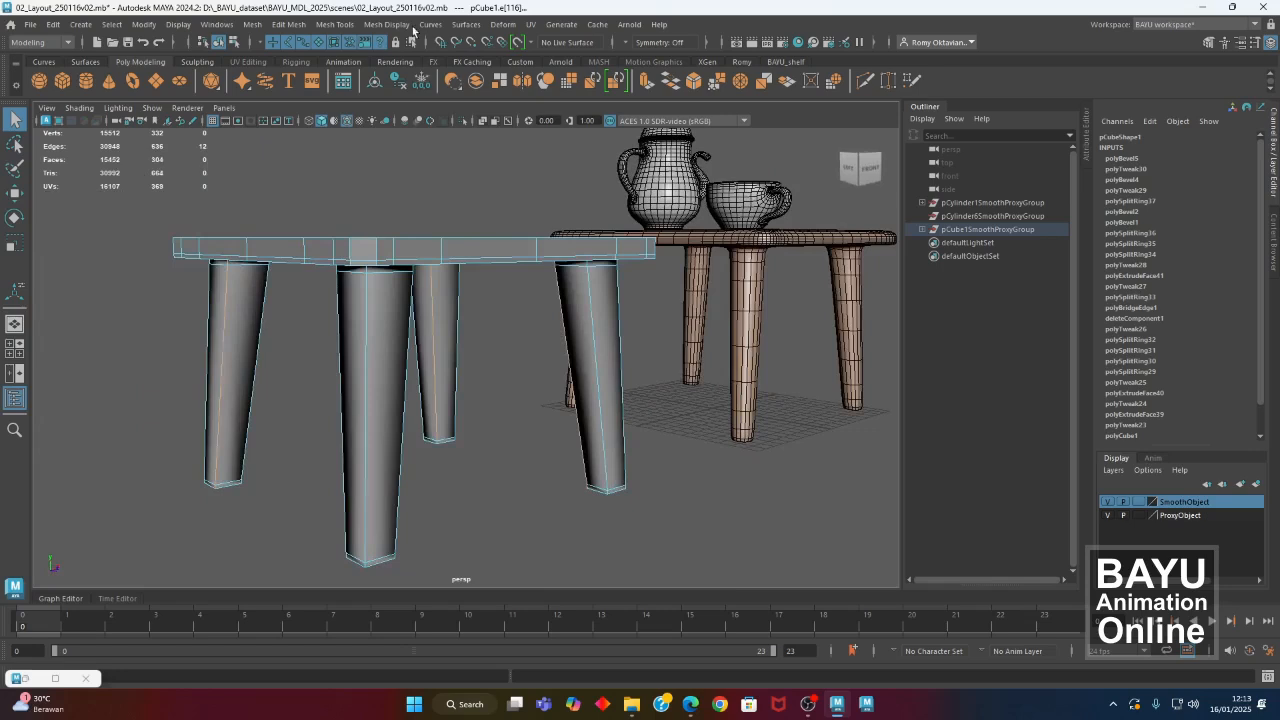
Bevel the selected leg edges of the proxy table with a fraction of 2.
{"action": "left_click", "coordinate": [289, 24]}
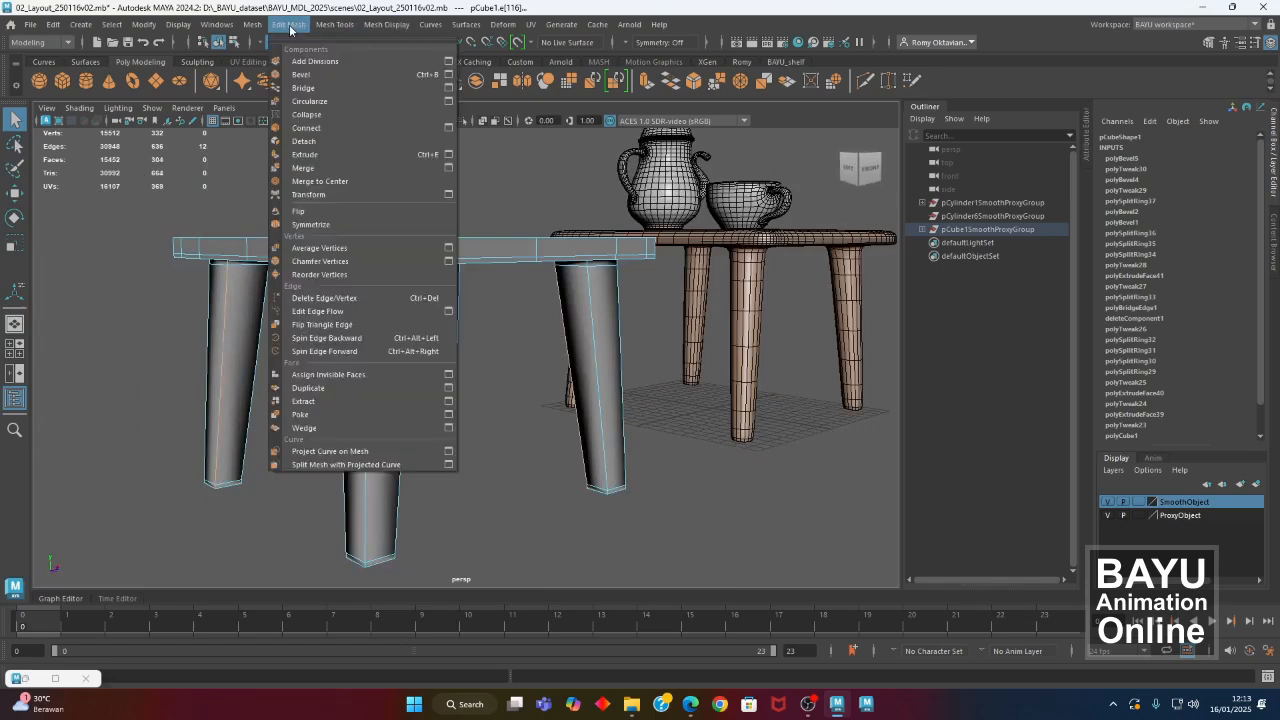
{"action": "left_click", "coordinate": [305, 80]}
{"action": "left_click_drag", "start_coordinate": [556, 376], "coordinate": [431, 337], "text": "alt"}
{"action": "right_click_drag", "start_coordinate": [431, 337], "coordinate": [631, 362], "text": "alt"}
{"action": "left_click_drag", "start_coordinate": [497, 338], "coordinate": [478, 362], "text": "alt"}
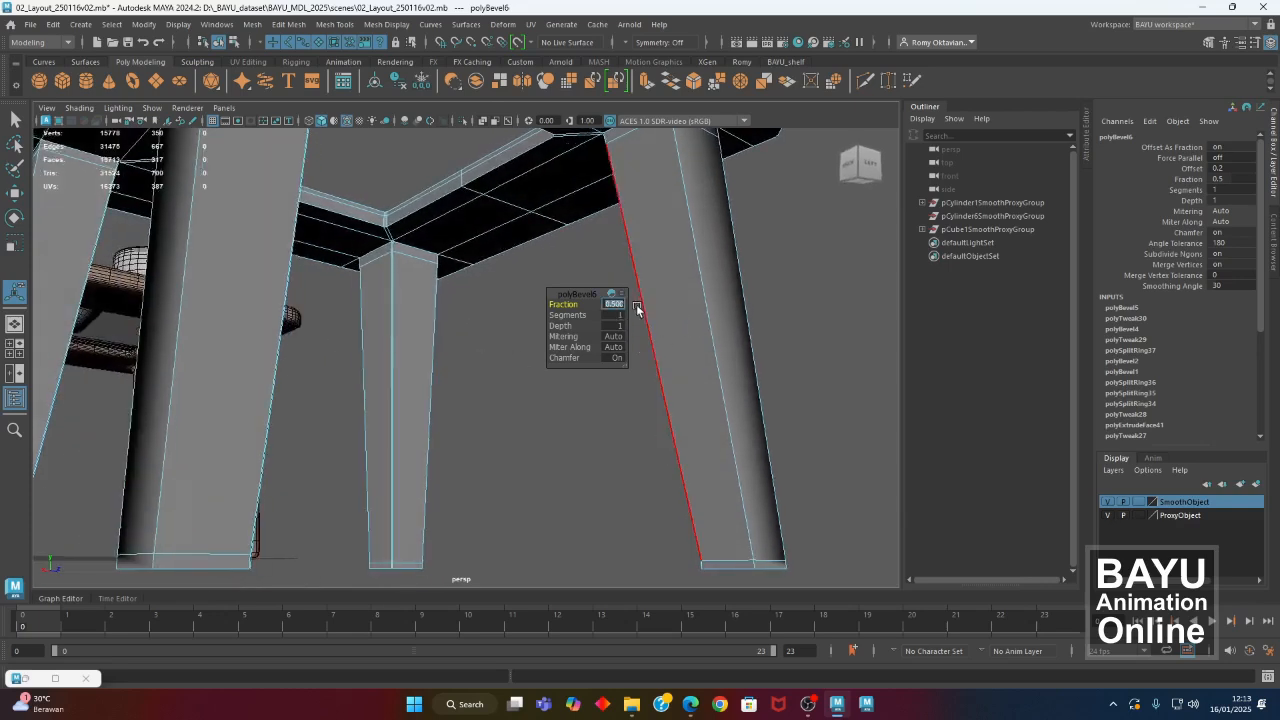
{"action": "key", "text": "Return"}
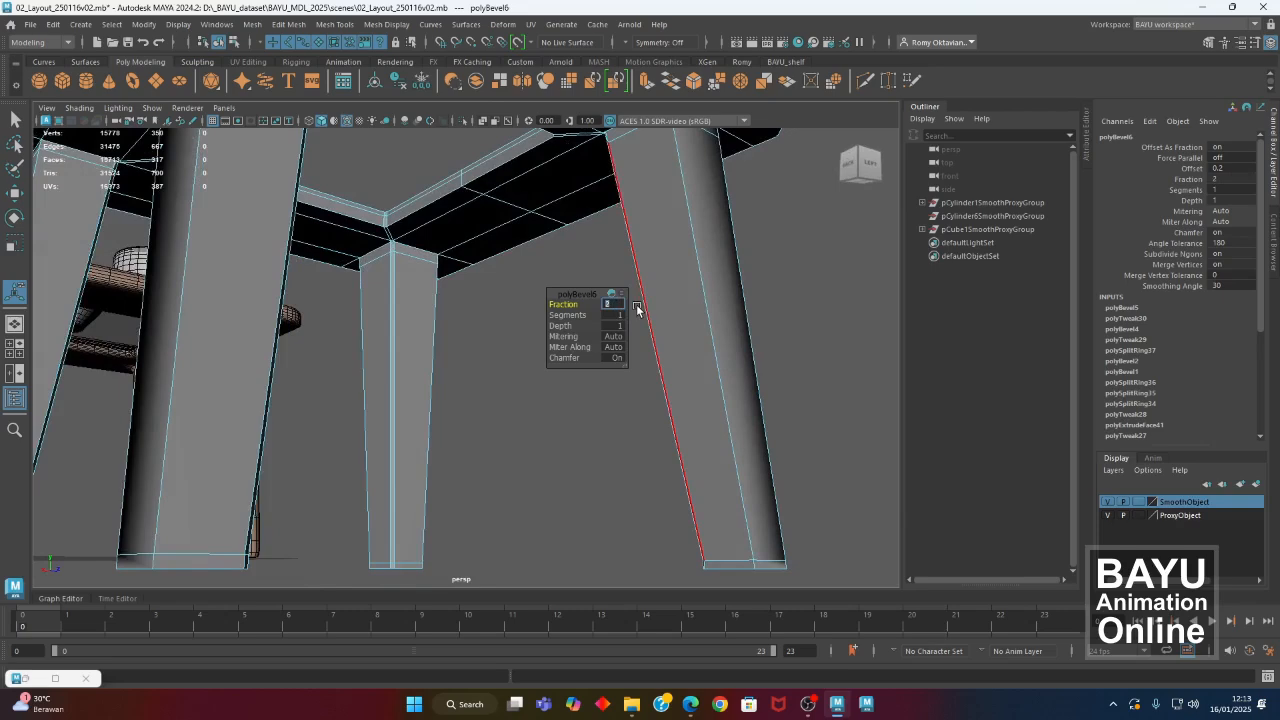
{"action": "left_click_drag", "start_coordinate": [500, 427], "coordinate": [368, 403], "text": "alt"}
{"action": "left_click_drag", "start_coordinate": [270, 405], "coordinate": [353, 387], "text": "alt"}
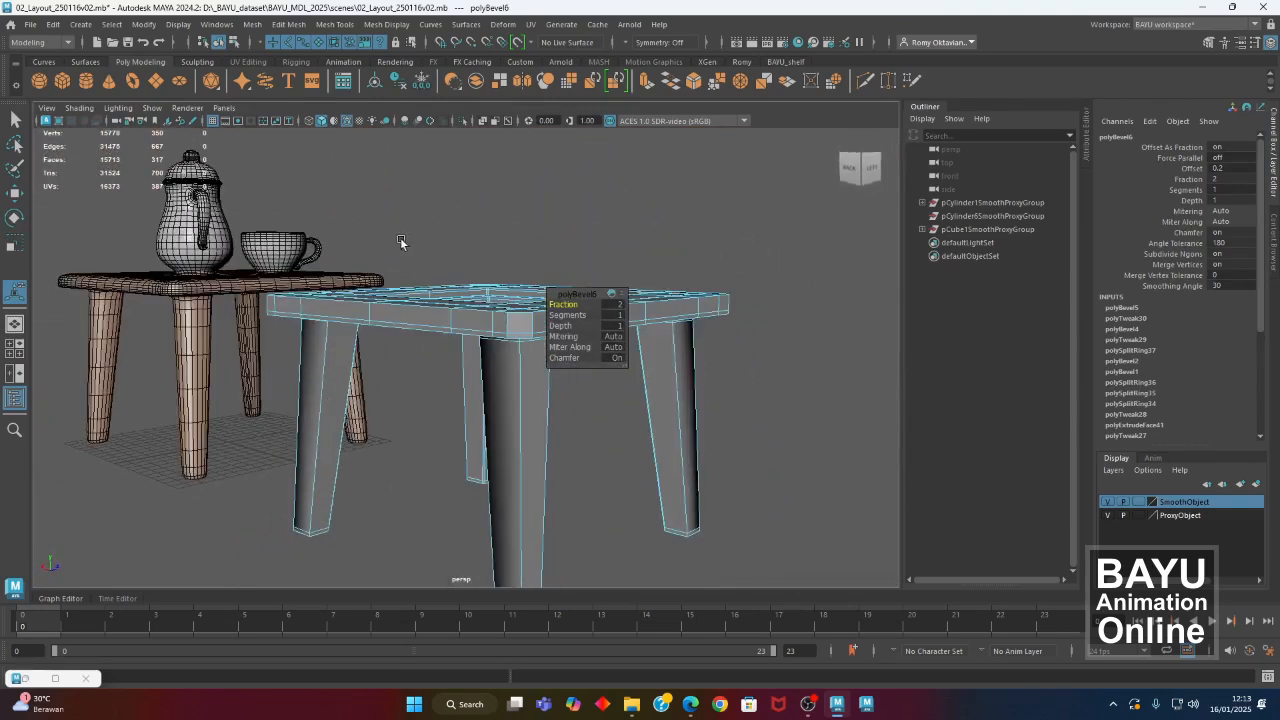
Insert an upper and a lower horizontal edge loop around each of the first two proxy table legs.
{"action": "left_click_drag", "start_coordinate": [671, 283], "coordinate": [469, 275], "text": "alt"}
{"action": "right_click_drag", "start_coordinate": [435, 197], "coordinate": [462, 185]}
{"action": "left_click", "coordinate": [542, 447]}
{"action": "left_click_drag", "start_coordinate": [542, 447], "coordinate": [460, 434], "text": "alt"}
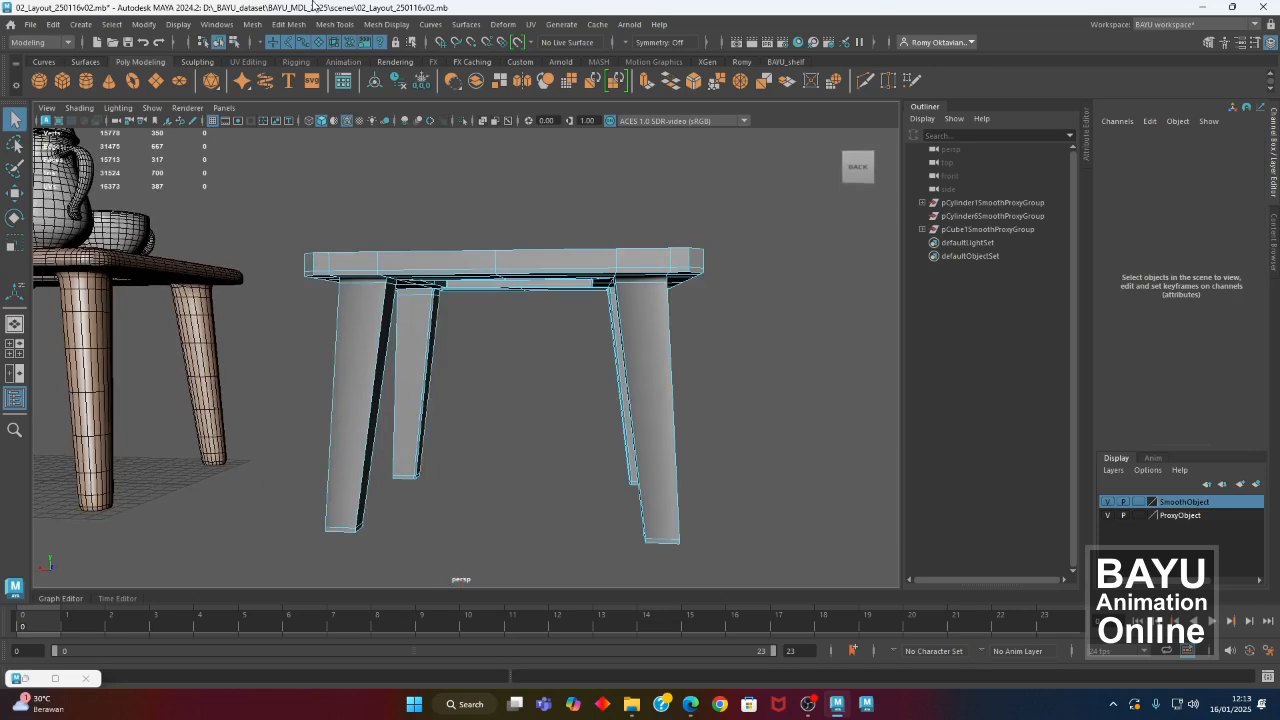
{"action": "left_click", "coordinate": [338, 27]}
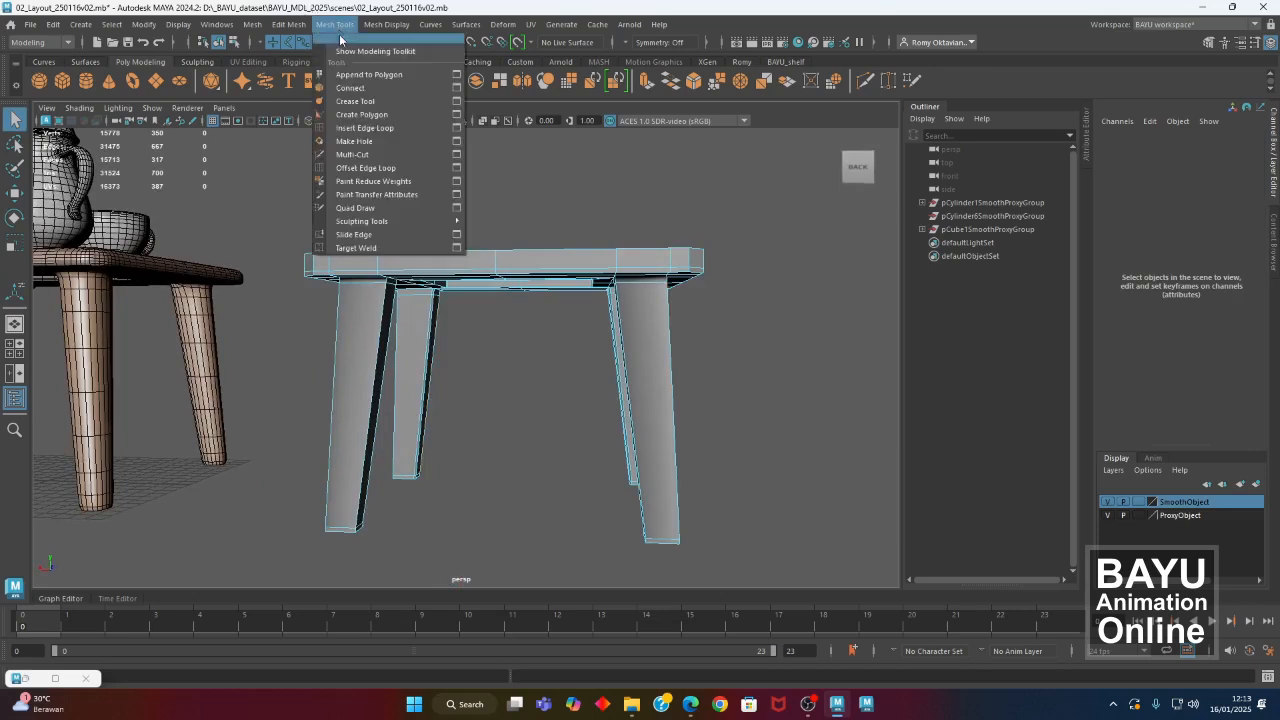
{"action": "left_click", "coordinate": [369, 134]}
{"action": "left_click_drag", "start_coordinate": [380, 380], "coordinate": [346, 331], "text": "alt"}
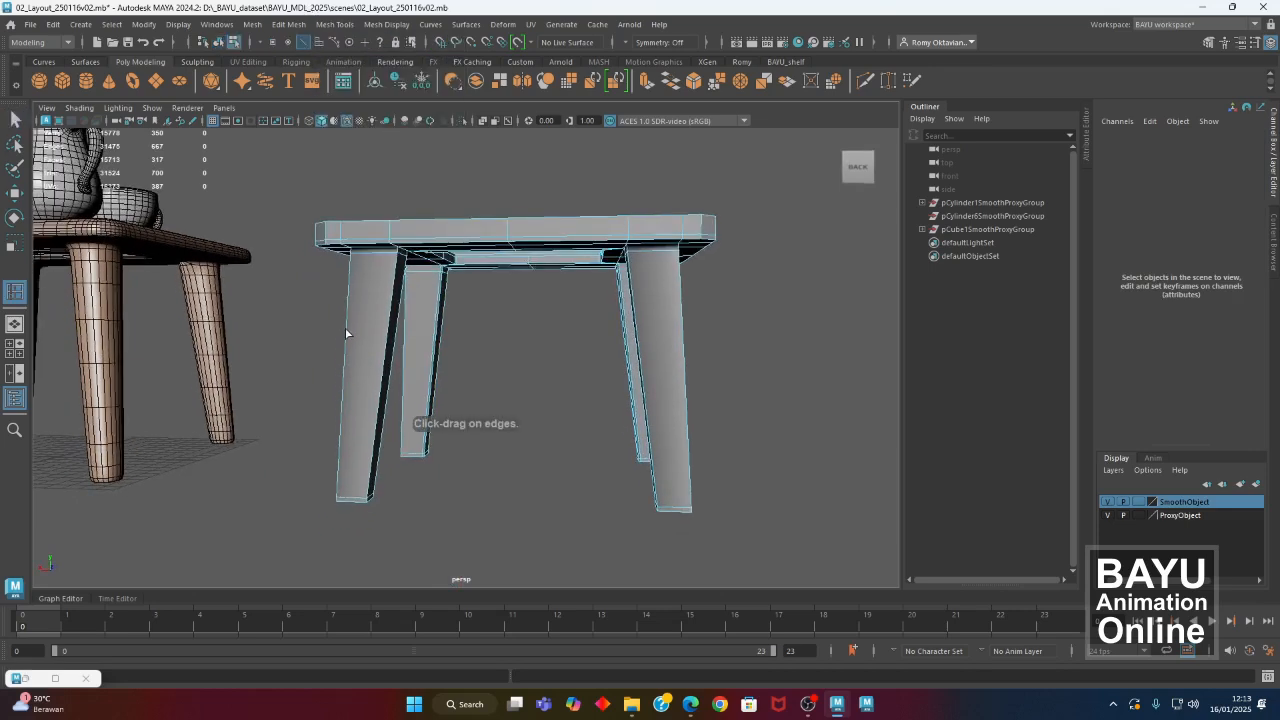
{"action": "left_click", "coordinate": [350, 325]}
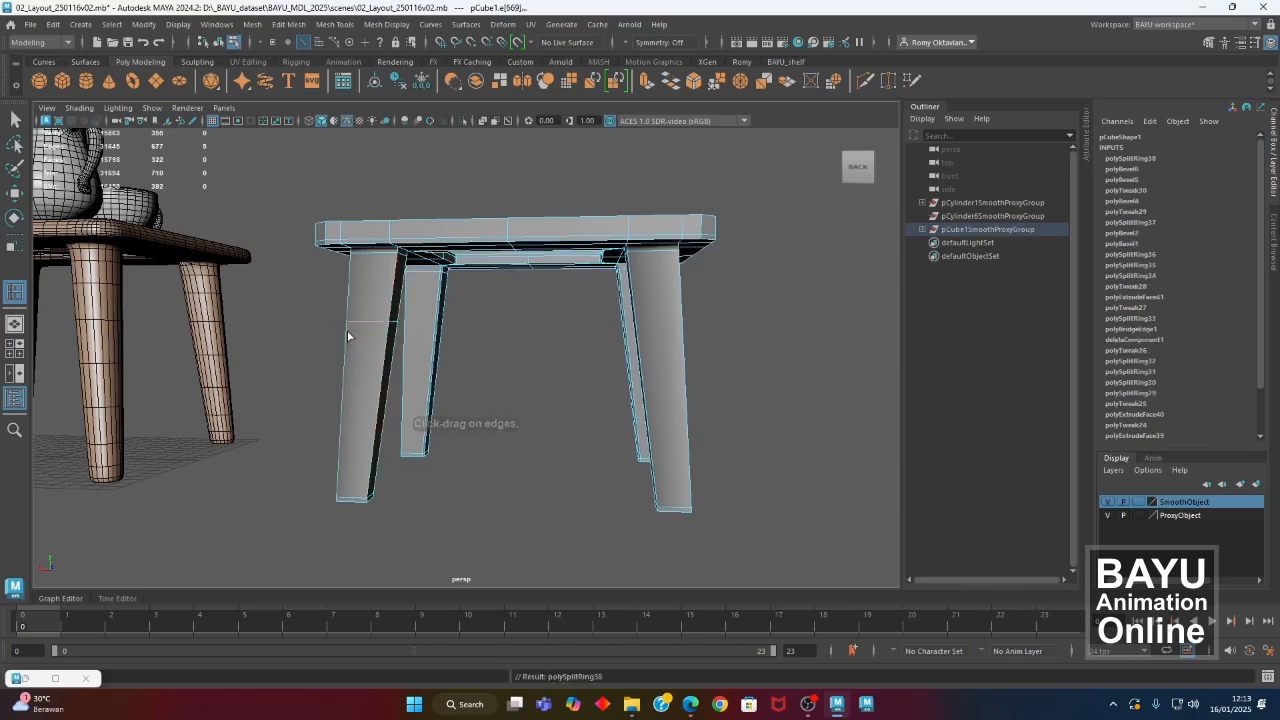
{"action": "left_click", "coordinate": [340, 446]}
{"action": "left_click_drag", "start_coordinate": [444, 418], "coordinate": [432, 410], "text": "alt"}
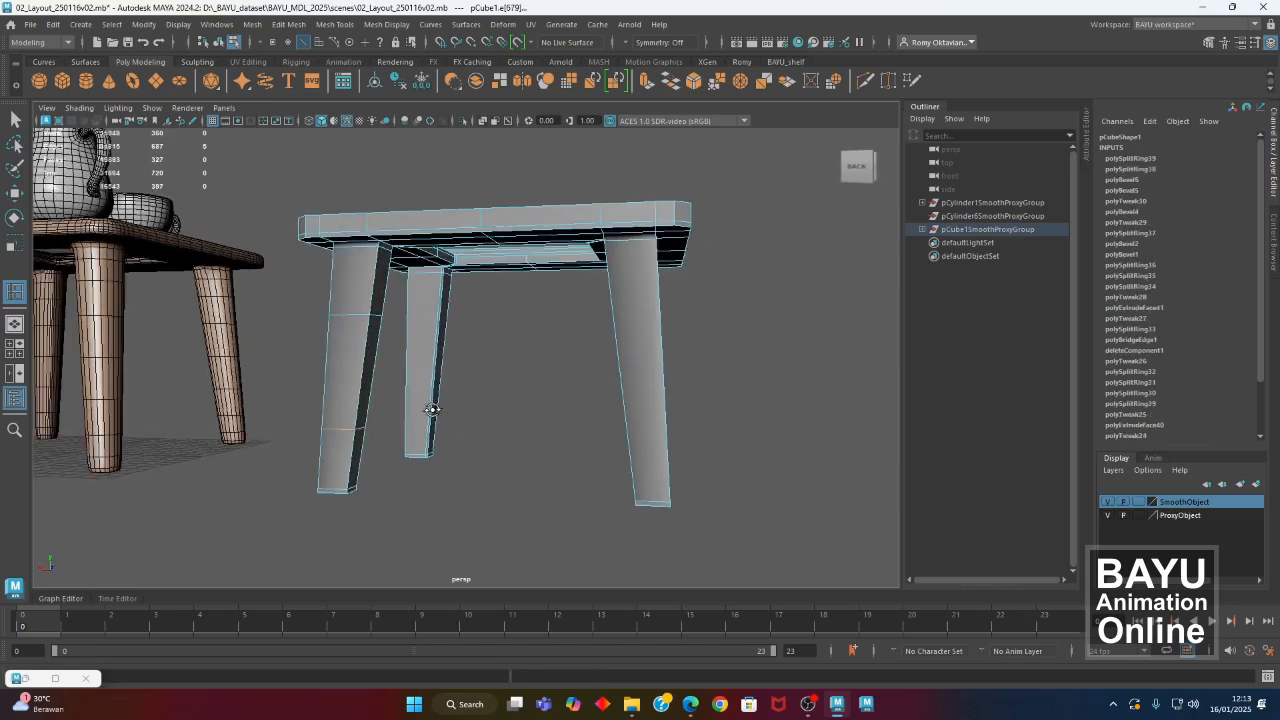
{"action": "left_click", "coordinate": [428, 424]}
{"action": "left_click", "coordinate": [440, 314]}
Insert an upper and a lower horizontal edge loop around each of the remaining two legs.
{"action": "left_click_drag", "start_coordinate": [440, 314], "coordinate": [541, 323], "text": "alt"}
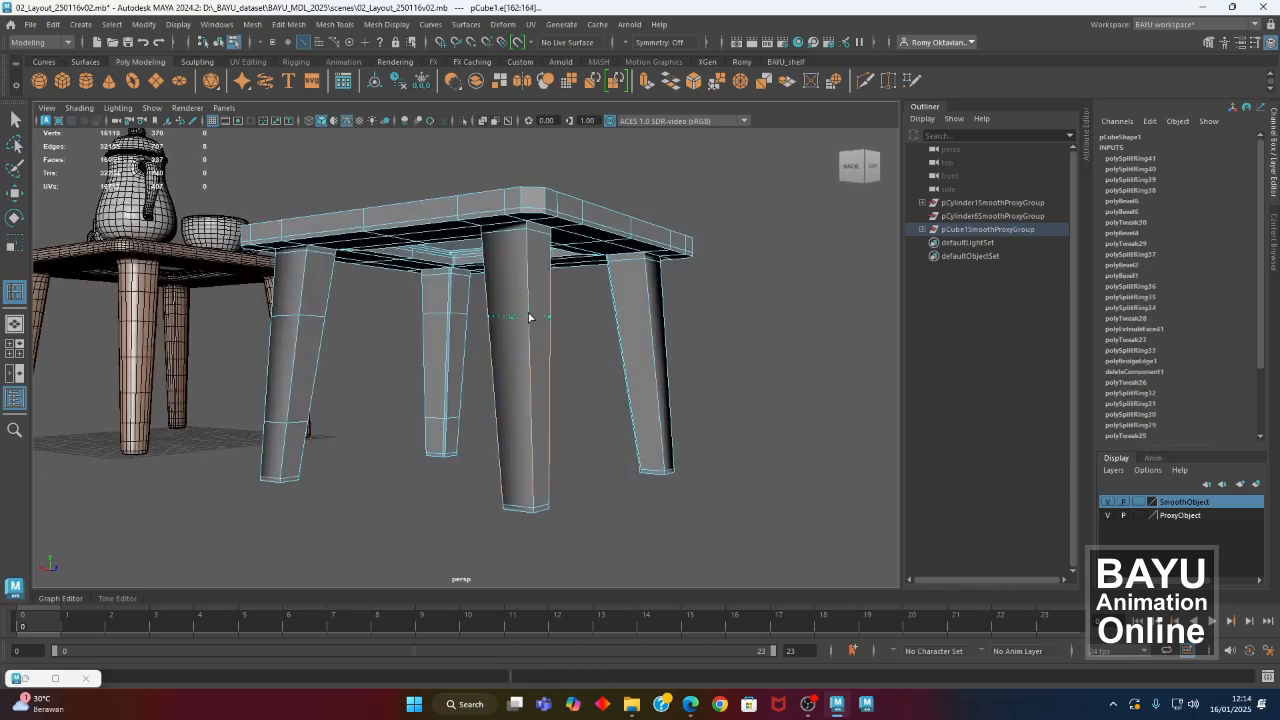
{"action": "left_click", "coordinate": [528, 300]}
{"action": "left_click", "coordinate": [531, 462]}
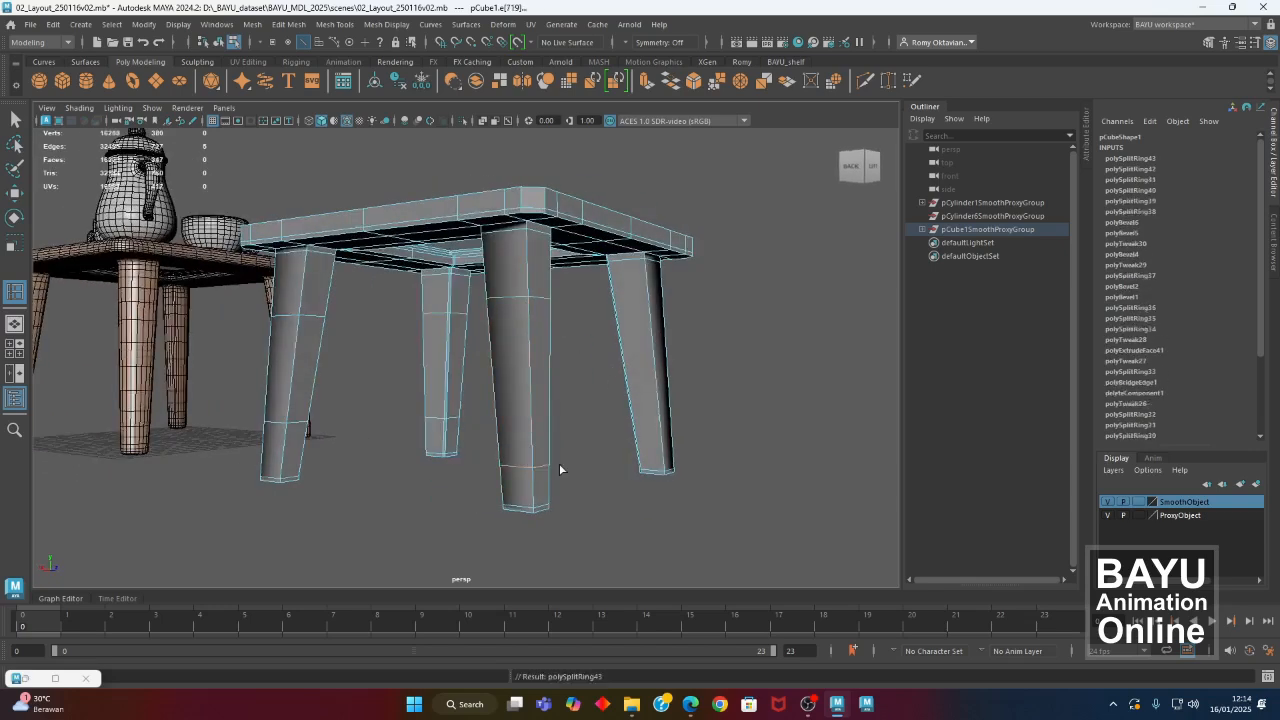
{"action": "left_click", "coordinate": [666, 416]}
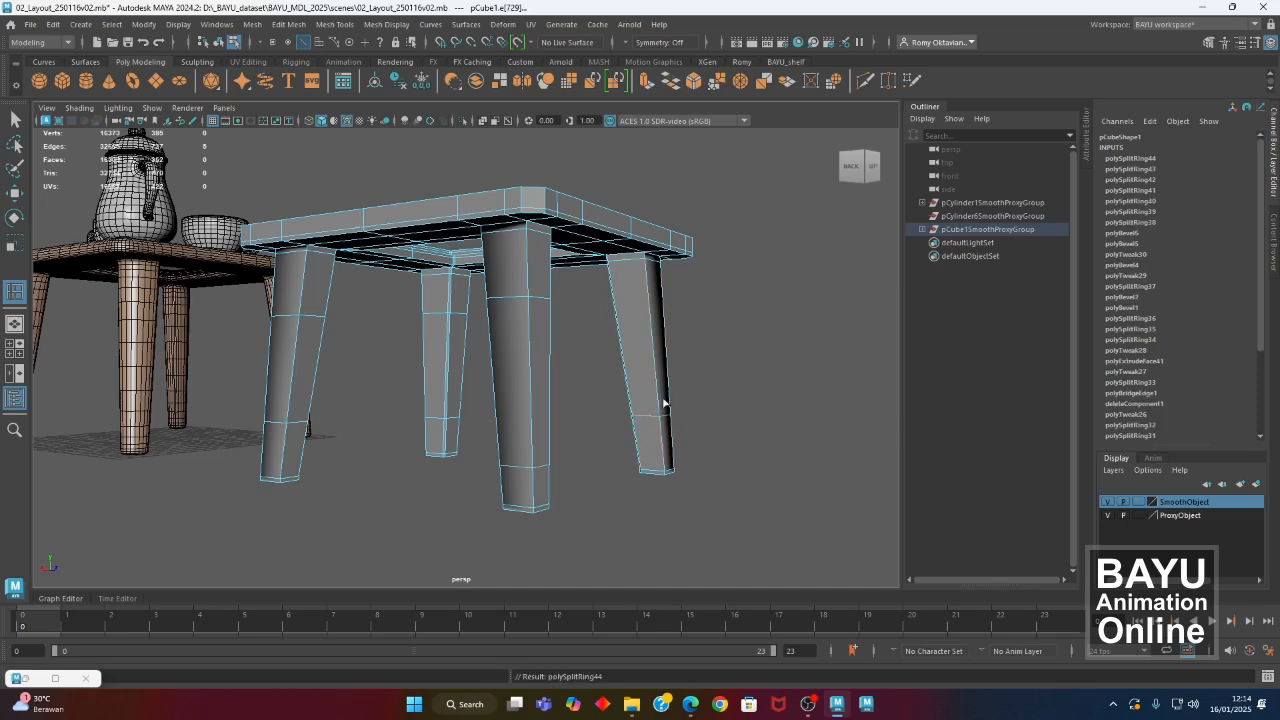
{"action": "left_click", "coordinate": [611, 296]}
{"action": "left_click_drag", "start_coordinate": [491, 414], "coordinate": [511, 410], "text": "alt"}
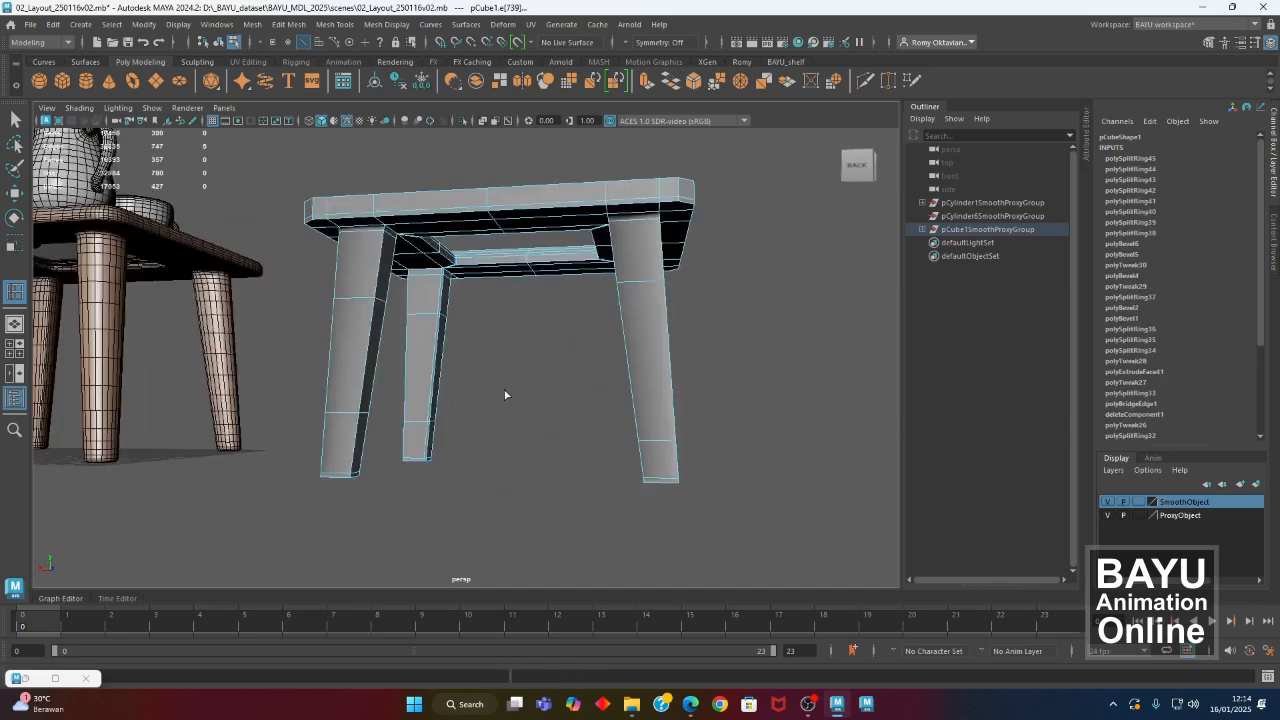
Select the upper loop vertices of all four legs and scale them slightly outward together.
{"action": "key", "text": "w"}
{"action": "left_click_drag", "start_coordinate": [537, 362], "coordinate": [497, 363], "text": "alt"}
{"action": "right_click", "coordinate": [472, 195]}
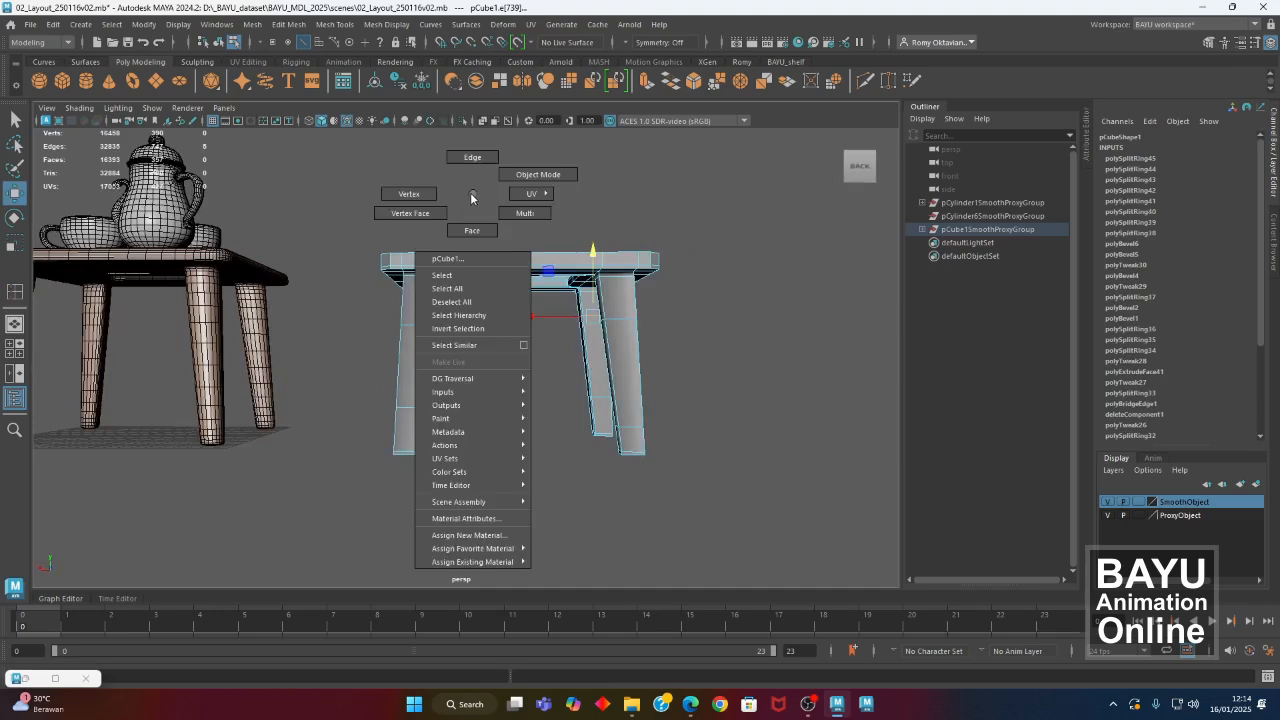
{"action": "right_click_drag", "start_coordinate": [472, 197], "coordinate": [409, 194]}
{"action": "left_click_drag", "start_coordinate": [359, 312], "coordinate": [601, 380]}
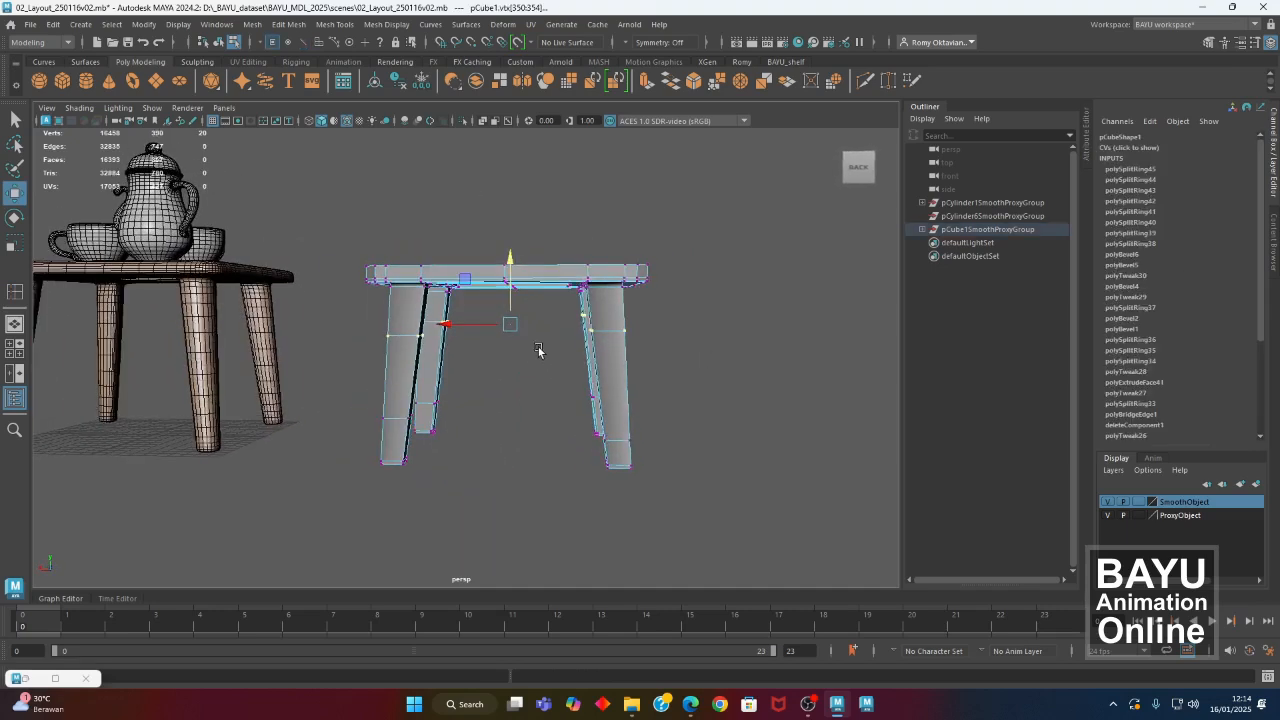
{"action": "key", "text": "r"}
{"action": "left_click_drag", "start_coordinate": [513, 318], "coordinate": [515, 342]}
Scale the lower loop vertices of all four legs inward and move them down toward the feet.
{"action": "left_click_drag", "start_coordinate": [522, 400], "coordinate": [651, 397], "text": "alt"}
{"action": "mouse_move", "coordinate": [651, 397]}
{"action": "left_mouse_down", "text": "alt"}
{"action": "mouse_move", "coordinate": [678, 393]}
{"action": "mouse_move", "coordinate": [641, 388]}
{"action": "left_mouse_up", "text": "alt"}
{"action": "left_click_drag", "start_coordinate": [531, 451], "coordinate": [508, 484], "text": "alt"}
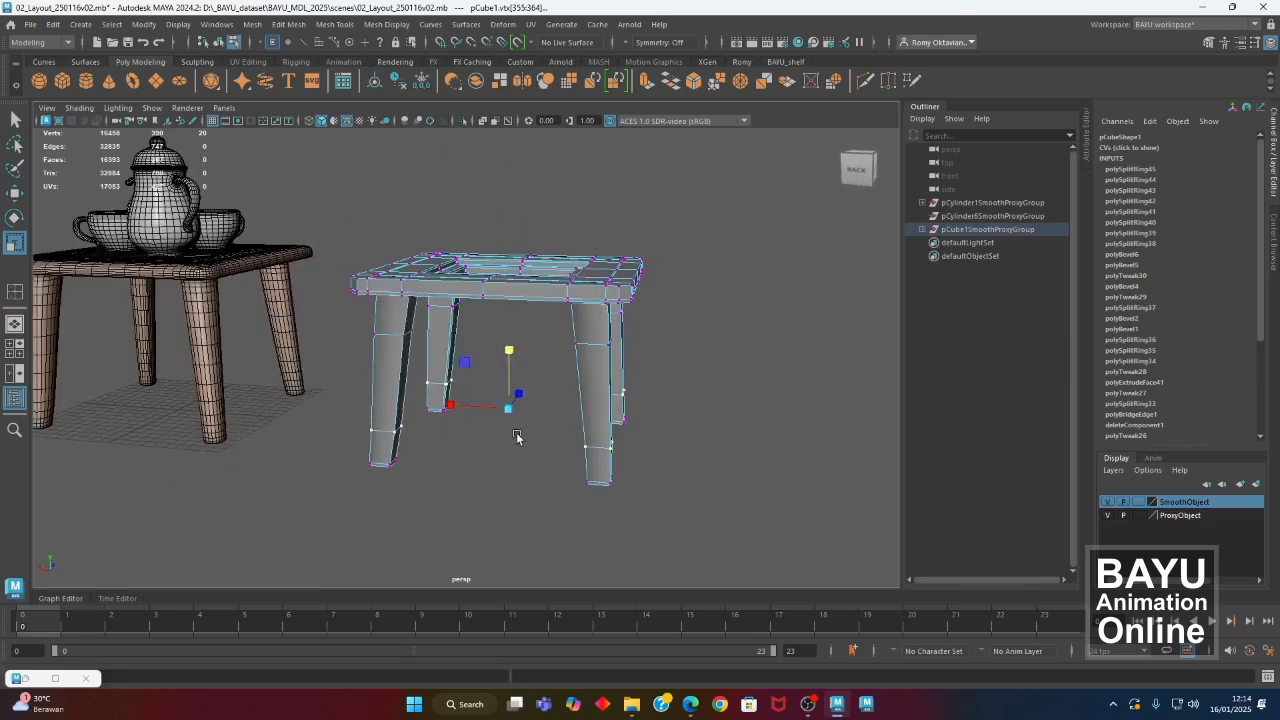
{"action": "left_click_drag", "start_coordinate": [503, 430], "coordinate": [552, 388], "text": "alt"}
{"action": "key", "text": "w"}
{"action": "left_click_drag", "start_coordinate": [533, 291], "coordinate": [533, 297]}
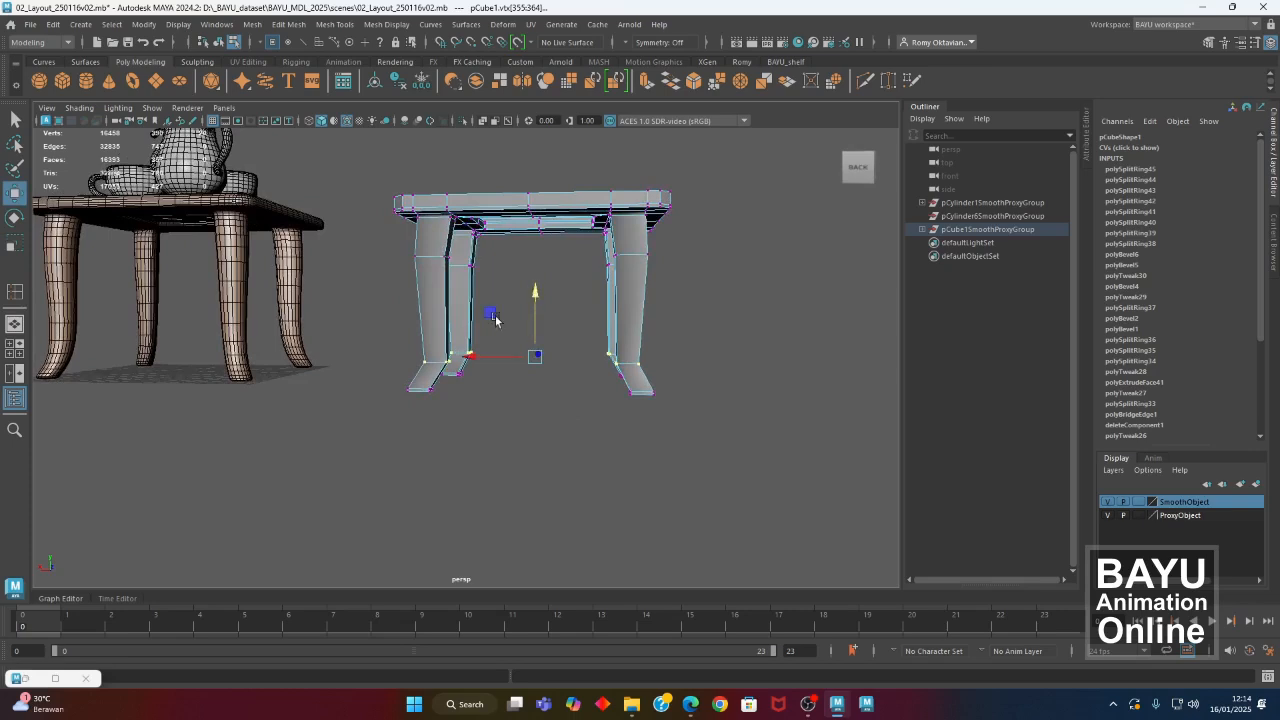
Move the upper loop vertices of all four legs slightly down and scale them further outward.
{"action": "left_click_drag", "start_coordinate": [487, 350], "coordinate": [462, 314], "text": "alt"}
{"action": "left_click_drag", "start_coordinate": [396, 268], "coordinate": [716, 310]}
{"action": "left_click_drag", "start_coordinate": [586, 343], "coordinate": [562, 349], "text": "alt"}
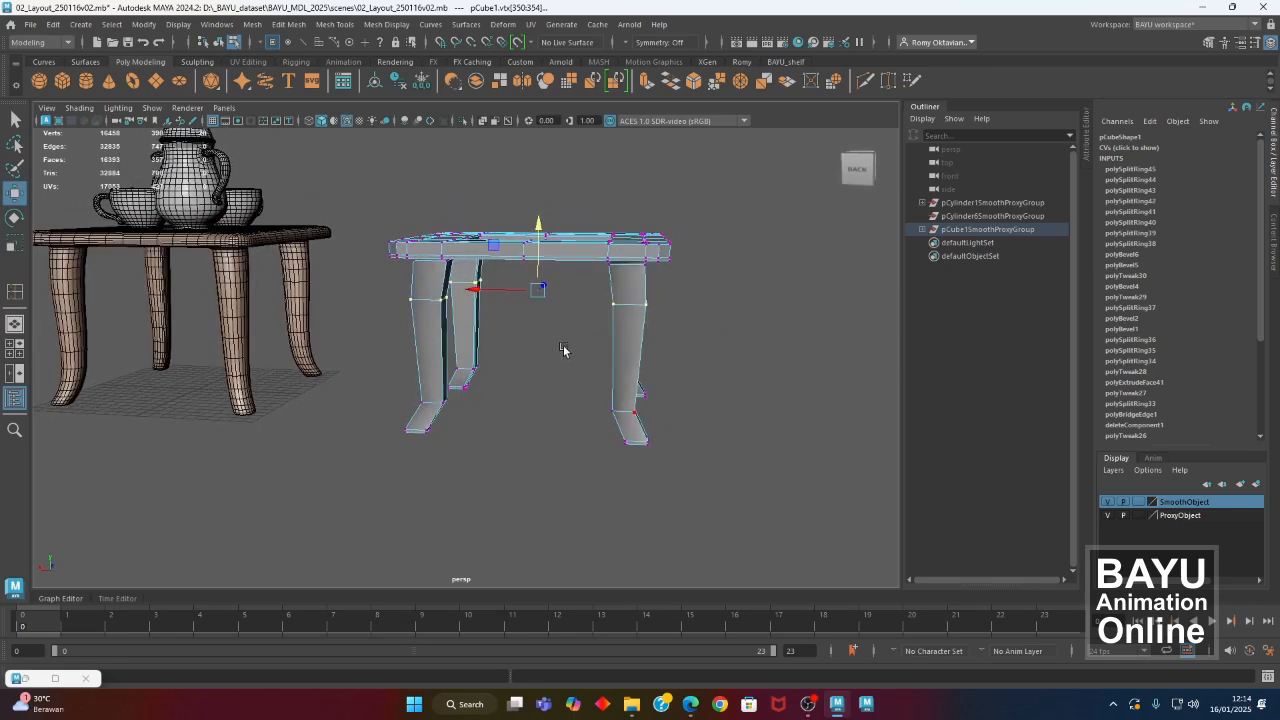
{"action": "left_click_drag", "start_coordinate": [538, 254], "coordinate": [538, 261]}
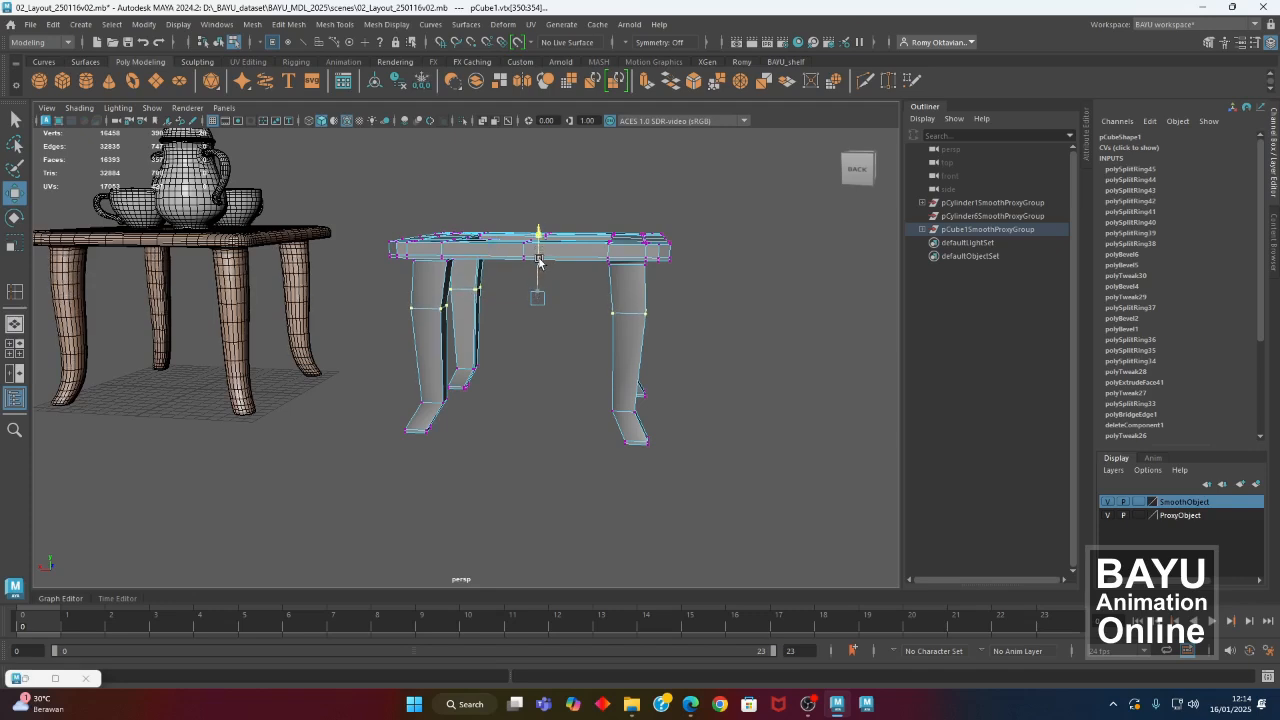
{"action": "key", "text": "r"}
{"action": "left_click_drag", "start_coordinate": [544, 328], "coordinate": [505, 387], "text": "alt"}
Select the lower loop and foot vertices of all four legs and check the leg shape from below.
{"action": "left_click_drag", "start_coordinate": [450, 329], "coordinate": [564, 447]}
{"action": "left_click_drag", "start_coordinate": [546, 375], "coordinate": [503, 434], "text": "alt"}
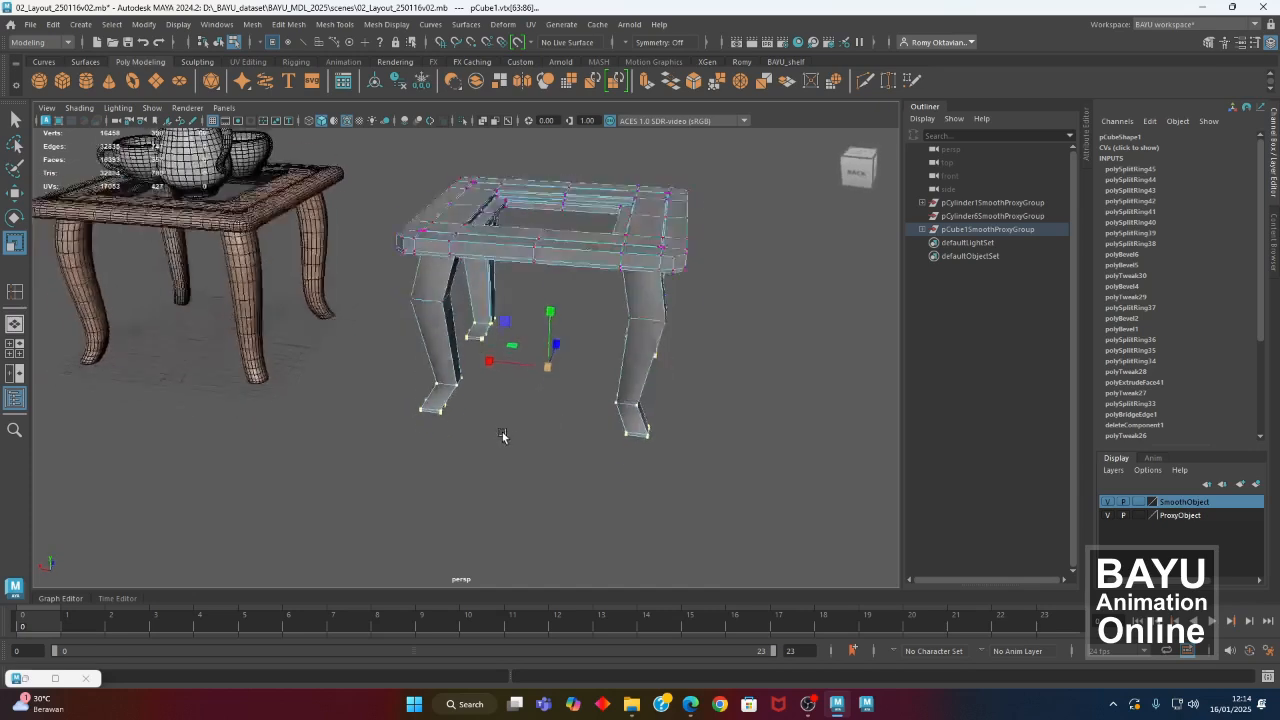
{"action": "right_click_drag", "start_coordinate": [503, 434], "coordinate": [382, 386], "text": "alt"}
{"action": "left_click_drag", "start_coordinate": [412, 352], "coordinate": [515, 403], "text": "alt"}
{"action": "middle_click_drag", "start_coordinate": [515, 405], "coordinate": [533, 447], "text": "alt"}
{"action": "right_click_drag", "start_coordinate": [533, 447], "coordinate": [711, 440], "text": "alt"}
{"action": "left_click_drag", "start_coordinate": [505, 430], "coordinate": [459, 414], "text": "alt"}
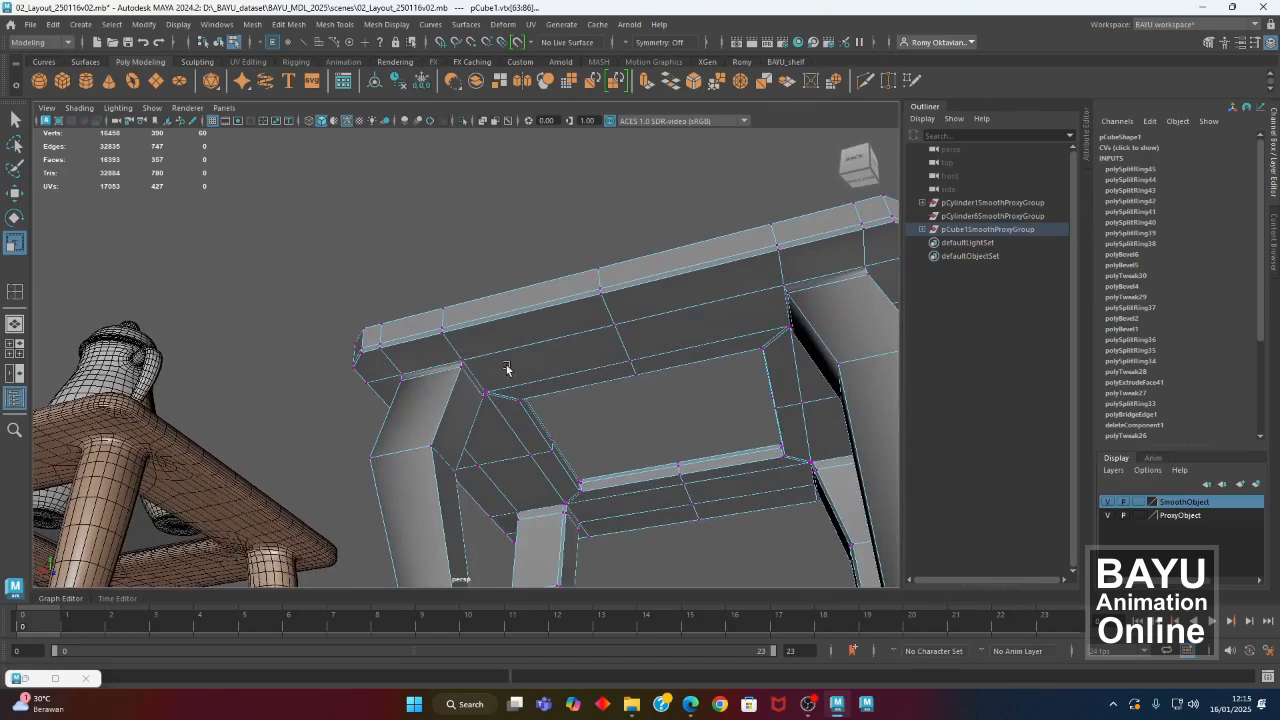
{"action": "scroll", "coordinate": [507, 369], "scroll_direction": "down", "scroll_amount": 5}
{"action": "left_click_drag", "start_coordinate": [463, 423], "coordinate": [479, 452], "text": "alt"}
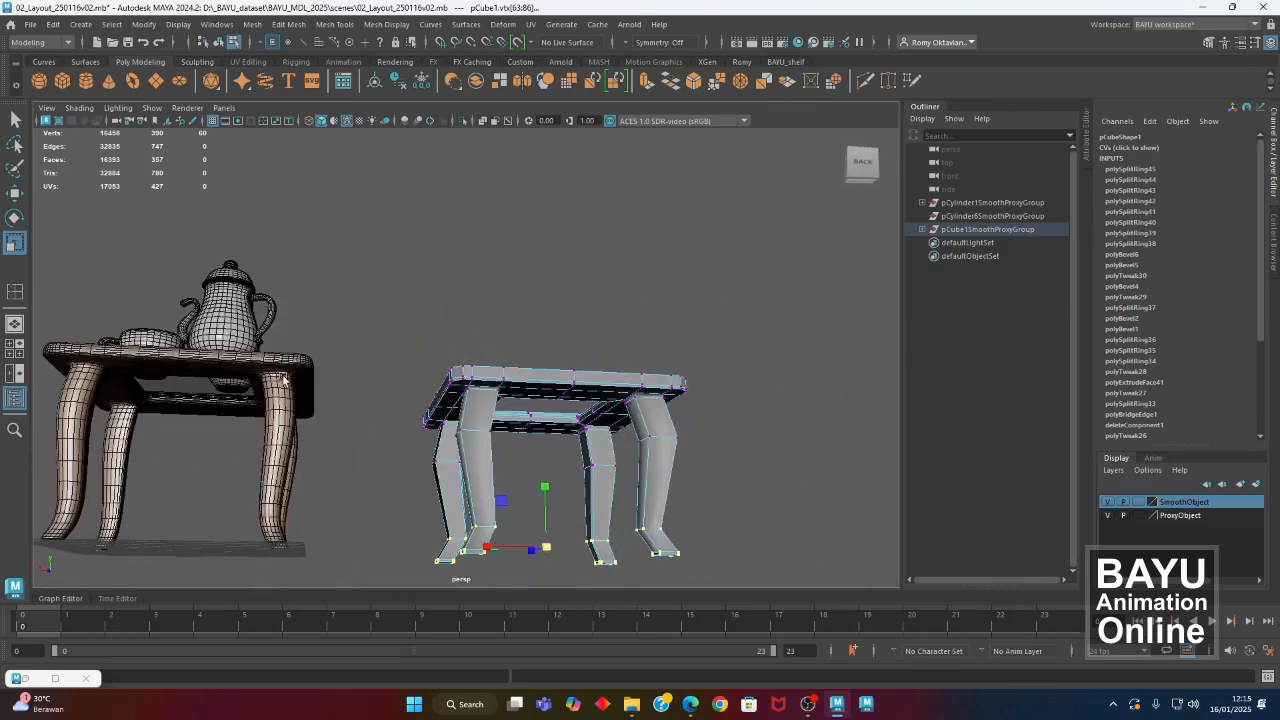
Enlarge the upper loop of one leg uniformly around its own centre and check it from the top view.
{"action": "left_click_drag", "start_coordinate": [418, 513], "coordinate": [486, 474], "text": "alt"}
{"action": "left_click_drag", "start_coordinate": [450, 478], "coordinate": [490, 470], "text": "alt"}
{"action": "left_click_drag", "start_coordinate": [624, 498], "coordinate": [651, 453], "text": "alt"}
{"action": "left_click_drag", "start_coordinate": [699, 436], "coordinate": [616, 469]}
{"action": "key", "text": "space"}
{"action": "key", "text": "space"}
{"action": "middle_click_drag", "start_coordinate": [295, 362], "coordinate": [420, 410], "text": "alt"}
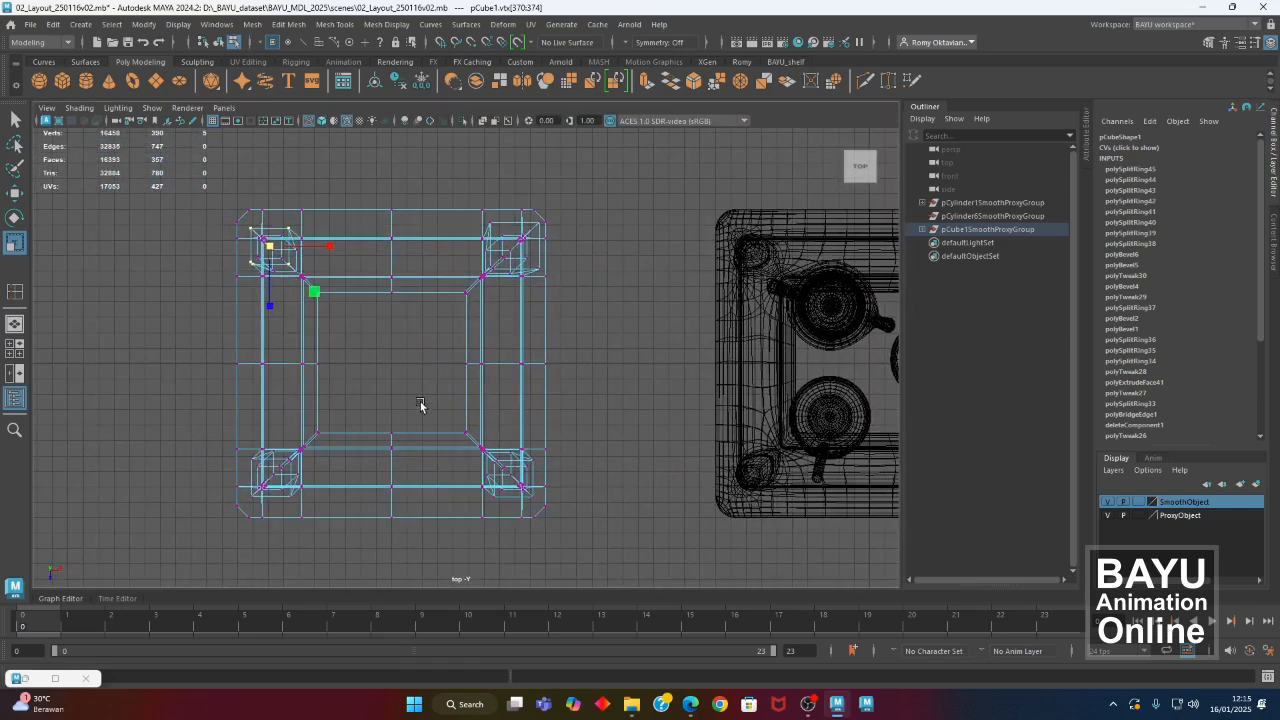
{"action": "key", "text": "ctrl+z"}
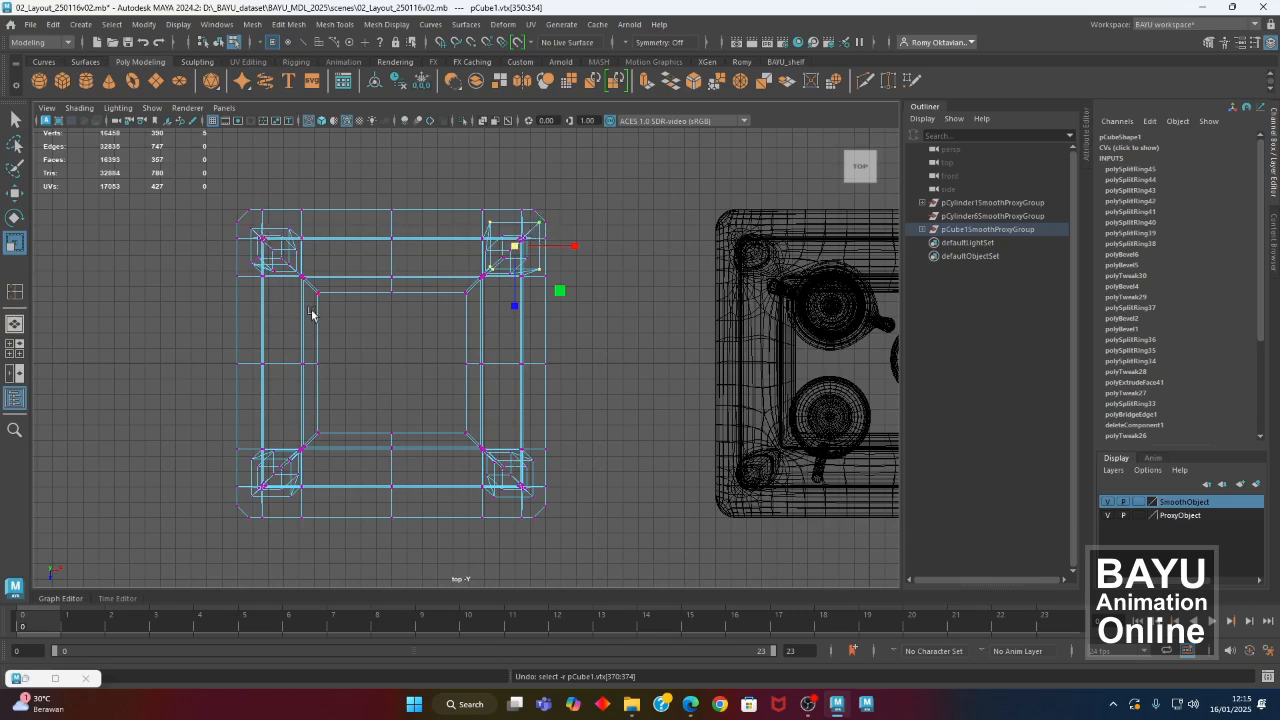
Show all four views and enlarge the upper loop of the next leg uniformly around its own centre.
{"action": "key", "text": "space"}
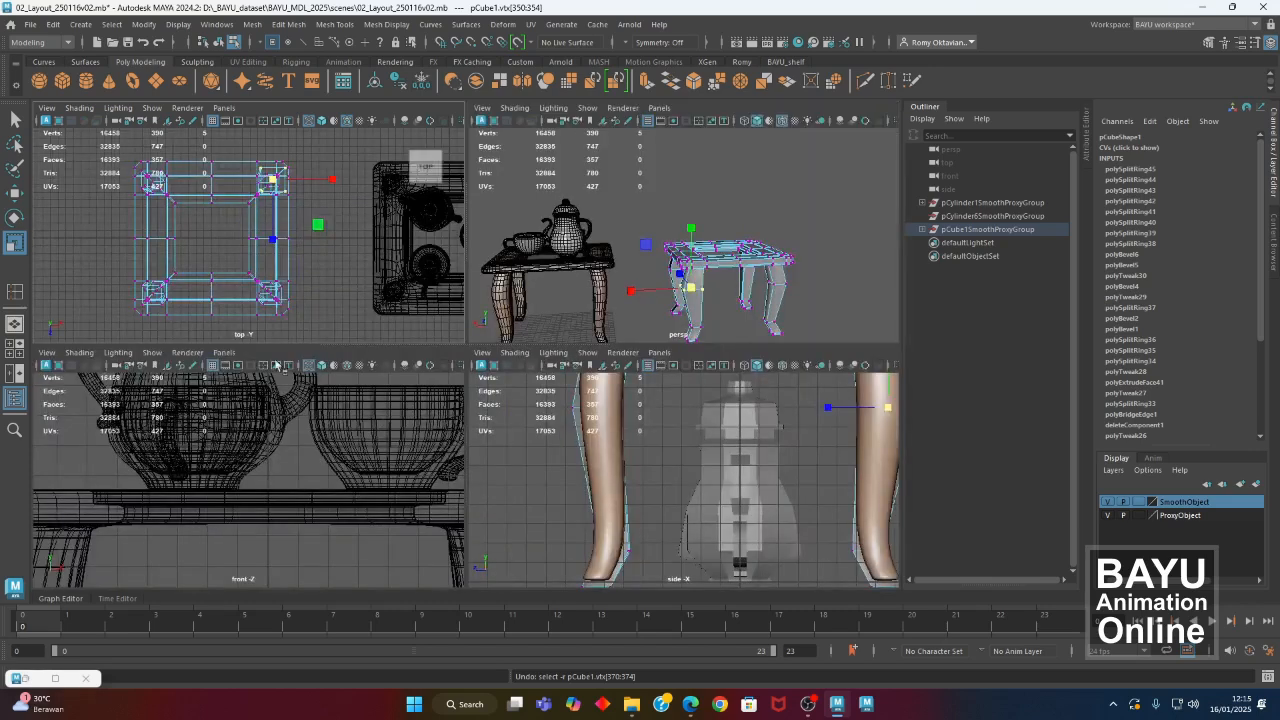
{"action": "left_click_drag", "start_coordinate": [708, 314], "coordinate": [671, 283], "text": "alt"}
{"action": "middle_click_drag", "start_coordinate": [155, 185], "coordinate": [255, 248], "text": "alt"}
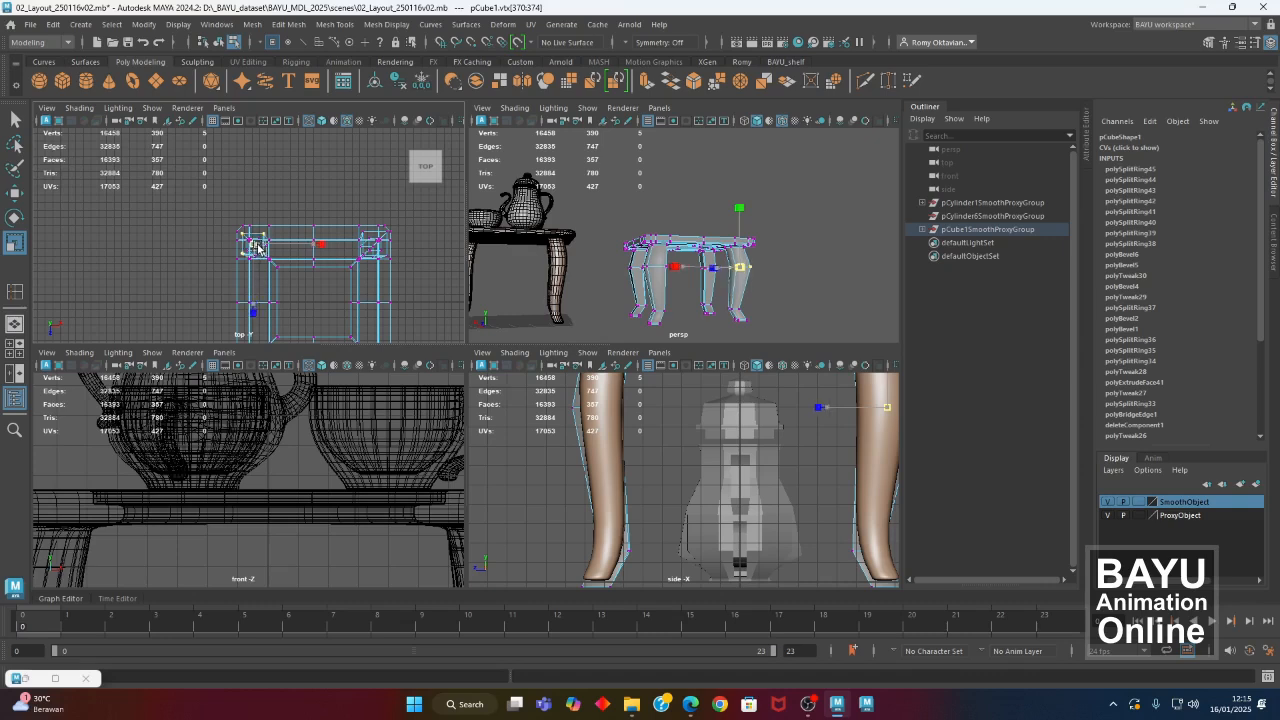
{"action": "key", "text": "f"}
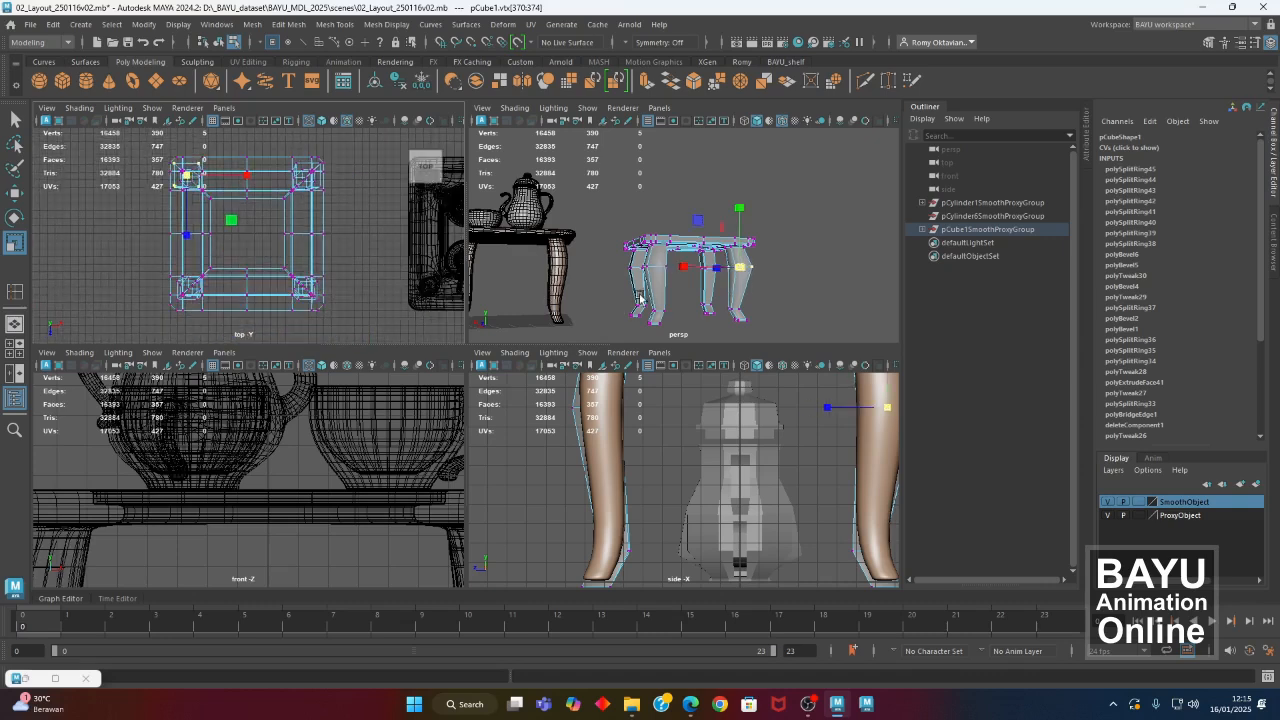
Enlarge the upper loops of the remaining two legs uniformly, each around its own centre.
{"action": "left_click_drag", "start_coordinate": [640, 298], "coordinate": [668, 294], "text": "alt"}
{"action": "left_click_drag", "start_coordinate": [597, 253], "coordinate": [638, 279]}
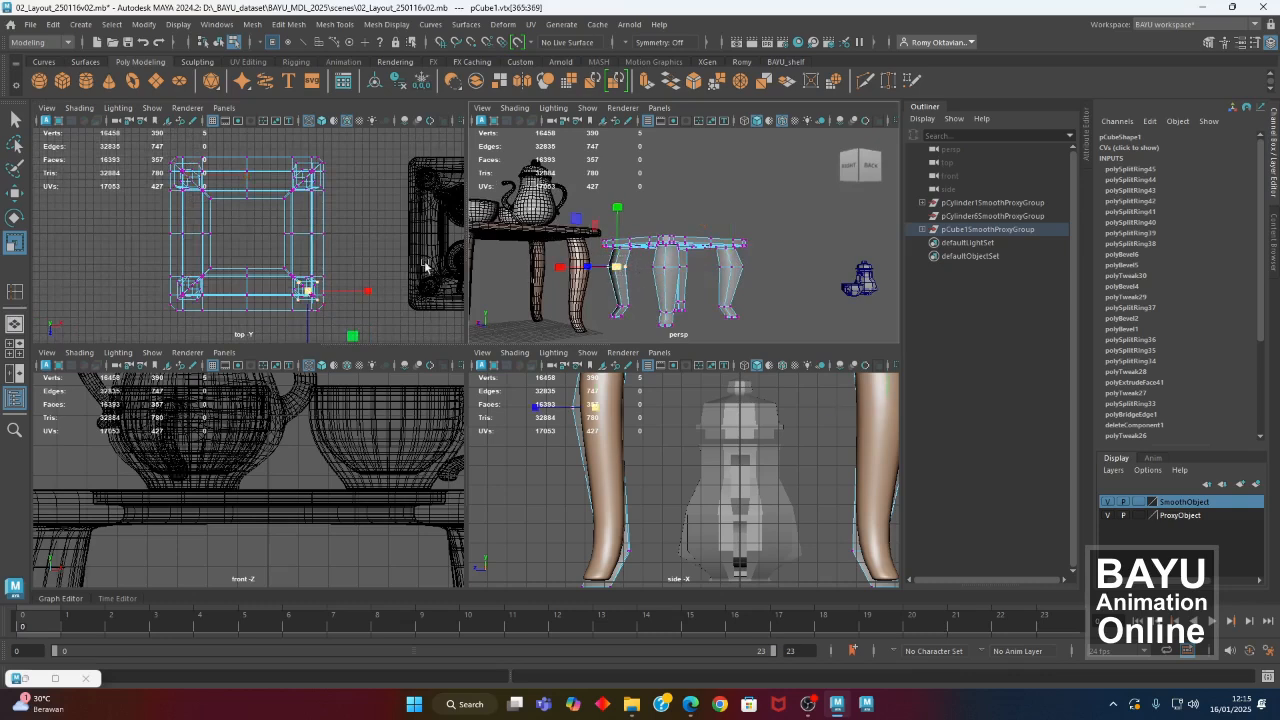
{"action": "left_click_drag", "start_coordinate": [306, 292], "coordinate": [315, 293]}
{"action": "left_click_drag", "start_coordinate": [688, 304], "coordinate": [678, 279], "text": "alt"}
{"action": "left_click_drag", "start_coordinate": [187, 291], "coordinate": [196, 293]}
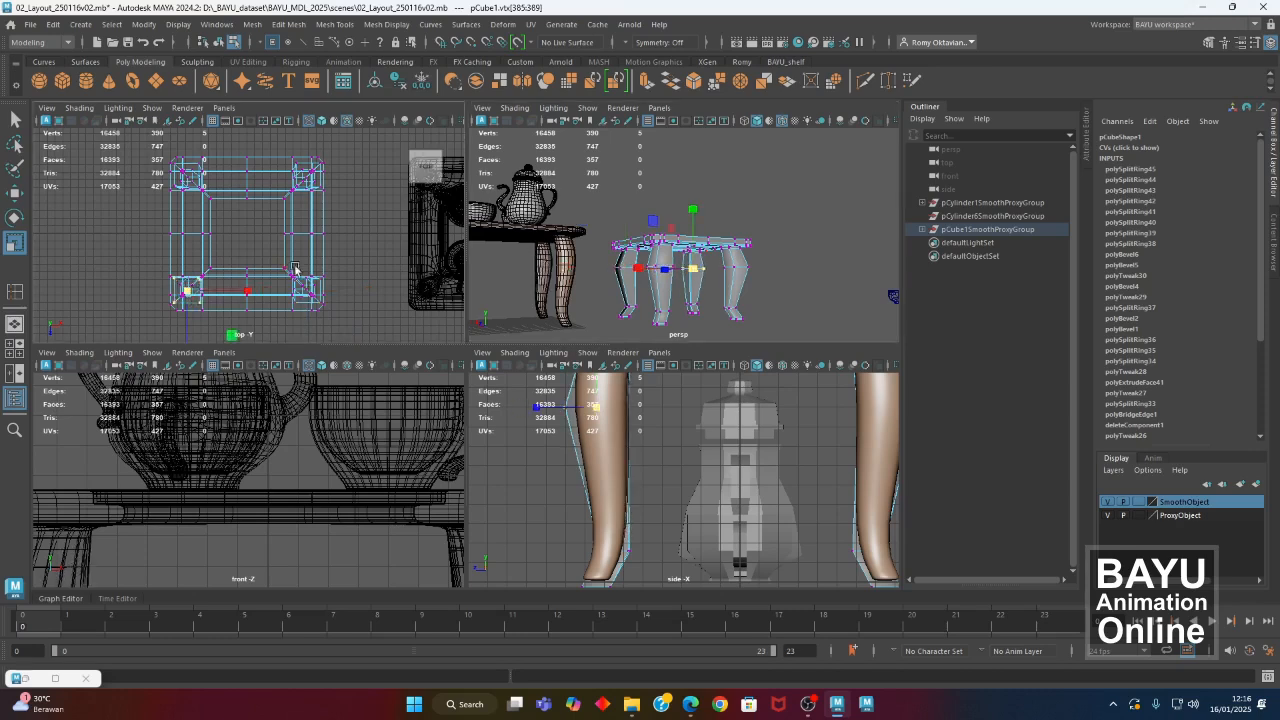
Select the lower loop and foot vertices of the proxy table's legs, check them in perspective, and return to object mode.
{"action": "key", "text": "space"}
{"action": "left_click_drag", "start_coordinate": [397, 389], "coordinate": [197, 388], "text": "alt"}
{"action": "left_click_drag", "start_coordinate": [90, 438], "coordinate": [466, 568]}
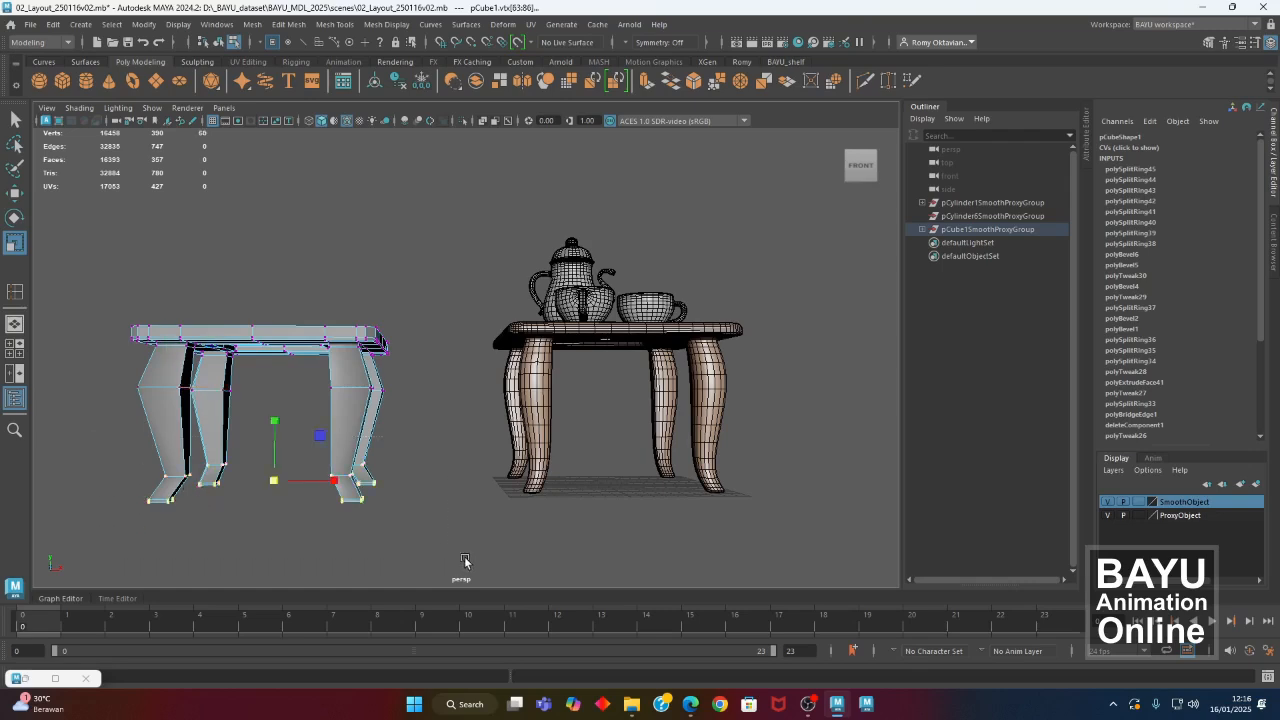
{"action": "left_click_drag", "start_coordinate": [457, 491], "coordinate": [320, 520], "text": "alt"}
{"action": "mouse_move", "coordinate": [296, 452]}
{"action": "left_mouse_down"}
{"action": "mouse_move", "coordinate": [285, 451]}
{"action": "mouse_move", "coordinate": [541, 483]}
{"action": "mouse_move", "coordinate": [374, 408]}
{"action": "mouse_move", "coordinate": [229, 398]}
{"action": "mouse_move", "coordinate": [266, 431]}
{"action": "mouse_move", "coordinate": [625, 461]}
{"action": "mouse_move", "coordinate": [531, 455]}
{"action": "mouse_move", "coordinate": [370, 255]}
{"action": "left_mouse_up"}
{"action": "right_click", "coordinate": [348, 227]}
{"action": "left_click", "coordinate": [413, 206]}
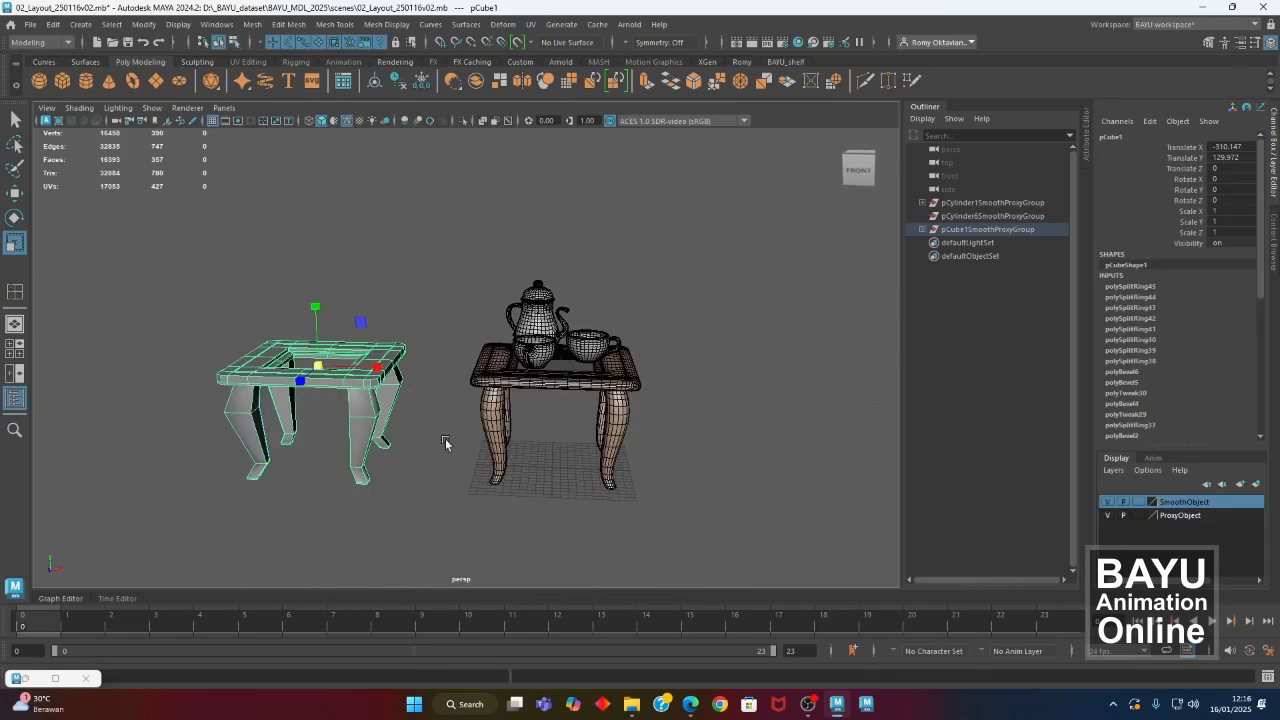
Move the proxy table along X to about -1261, next to the proxy teapot and cup.
{"action": "right_click_drag", "start_coordinate": [508, 446], "coordinate": [262, 425], "text": "alt"}
{"action": "middle_click_drag", "start_coordinate": [262, 425], "coordinate": [366, 445], "text": "alt"}
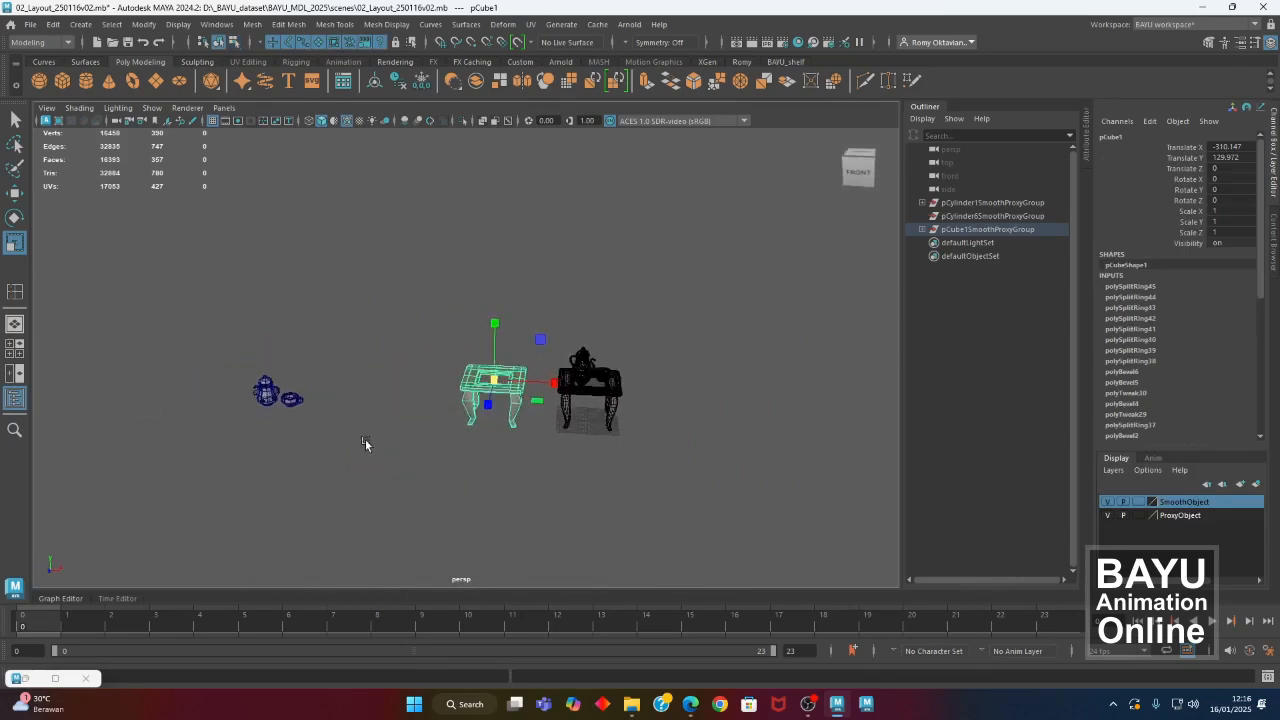
{"action": "key", "text": "w"}
{"action": "left_click_drag", "start_coordinate": [530, 383], "coordinate": [258, 369]}
Examine the smoothed tea table and the proxy table with its proxy teapot and cup from several angles.
{"action": "middle_click_drag", "start_coordinate": [570, 465], "coordinate": [458, 438], "text": "alt"}
{"action": "left_click_drag", "start_coordinate": [458, 438], "coordinate": [377, 414], "text": "alt"}
{"action": "right_click_drag", "start_coordinate": [377, 414], "coordinate": [685, 439], "text": "alt"}
{"action": "middle_click_drag", "start_coordinate": [622, 442], "coordinate": [548, 425], "text": "alt"}
{"action": "left_click_drag", "start_coordinate": [548, 425], "coordinate": [406, 440], "text": "alt"}
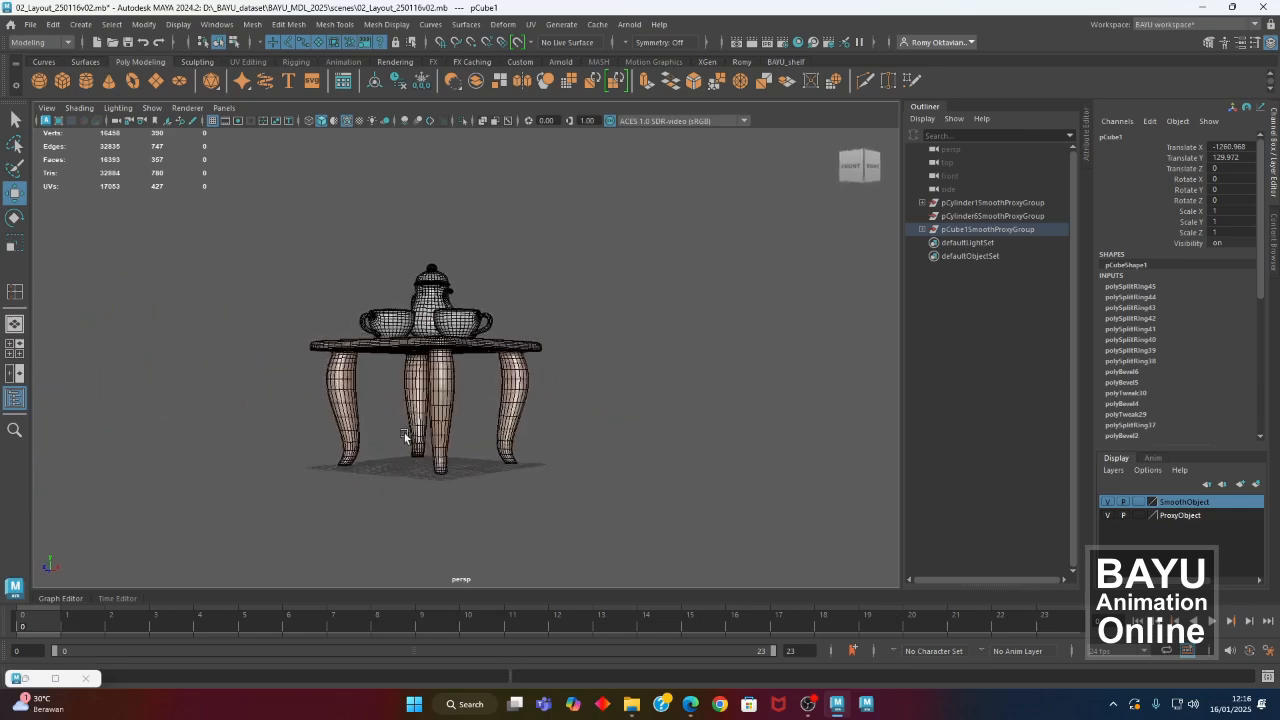
{"action": "middle_click_drag", "start_coordinate": [392, 436], "coordinate": [757, 445], "text": "alt"}
{"action": "middle_click_drag", "start_coordinate": [199, 423], "coordinate": [600, 461], "text": "alt"}
{"action": "left_click_drag", "start_coordinate": [600, 461], "coordinate": [728, 490], "text": "alt"}
{"action": "middle_click_drag", "start_coordinate": [728, 490], "coordinate": [706, 470], "text": "alt"}
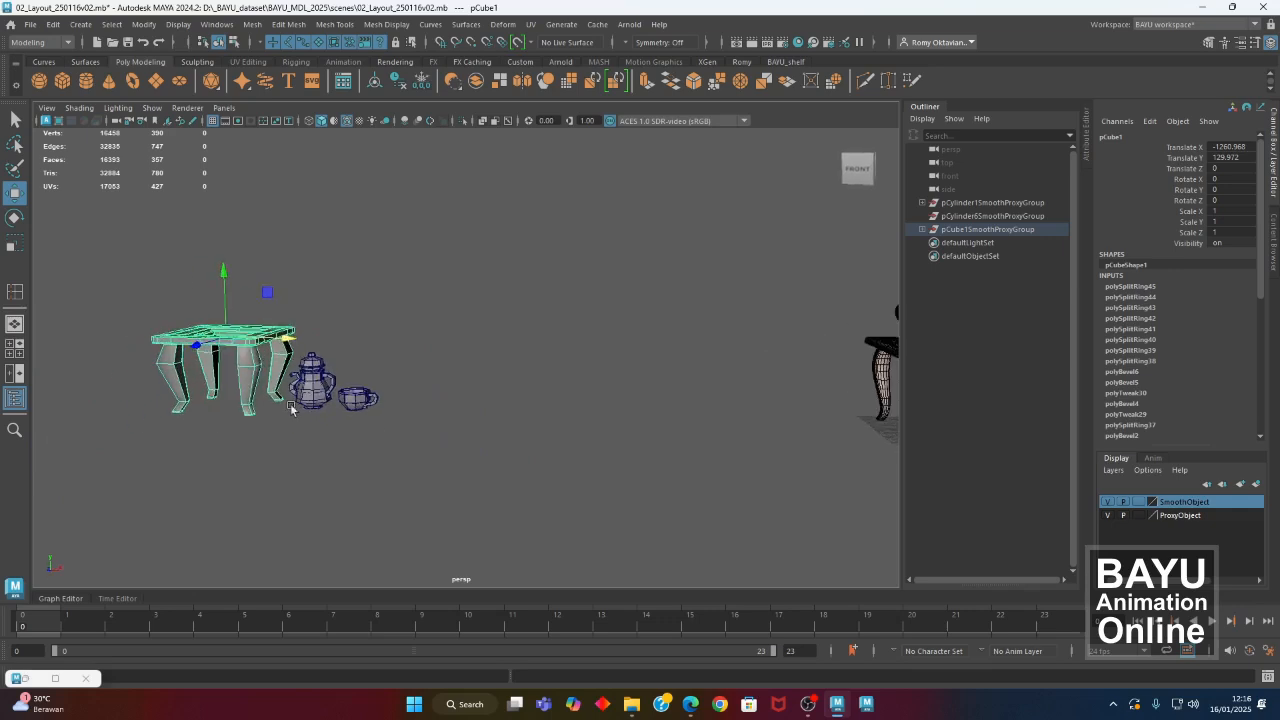
{"action": "right_click_drag", "start_coordinate": [110, 370], "coordinate": [411, 390], "text": "alt"}
{"action": "middle_click_drag", "start_coordinate": [410, 390], "coordinate": [683, 475], "text": "alt"}
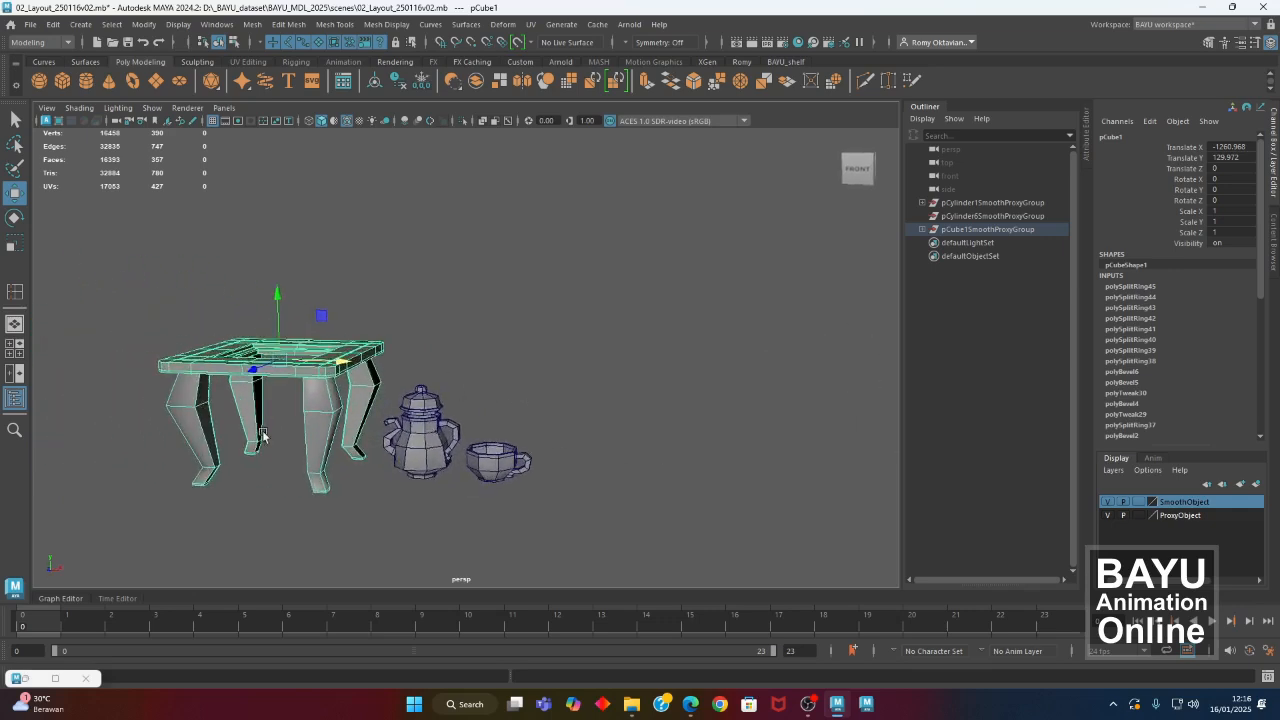
{"action": "middle_click_drag", "start_coordinate": [263, 434], "coordinate": [349, 442], "text": "alt"}
{"action": "left_click_drag", "start_coordinate": [349, 442], "coordinate": [449, 431], "text": "alt"}
Thicken the proxy tabletop by lowering its underside vertices and the leg-top vertices along Y in the front view.
{"action": "key", "text": "space"}
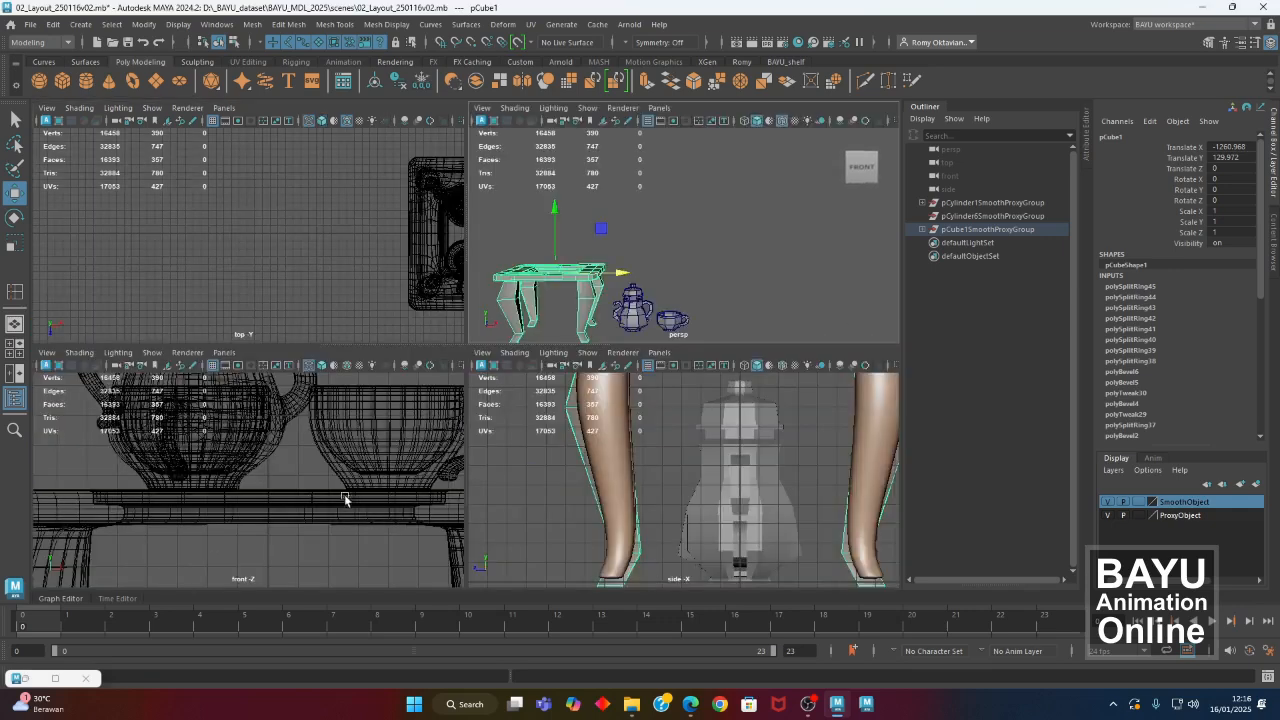
{"action": "key", "text": "space"}
{"action": "key", "text": "f"}
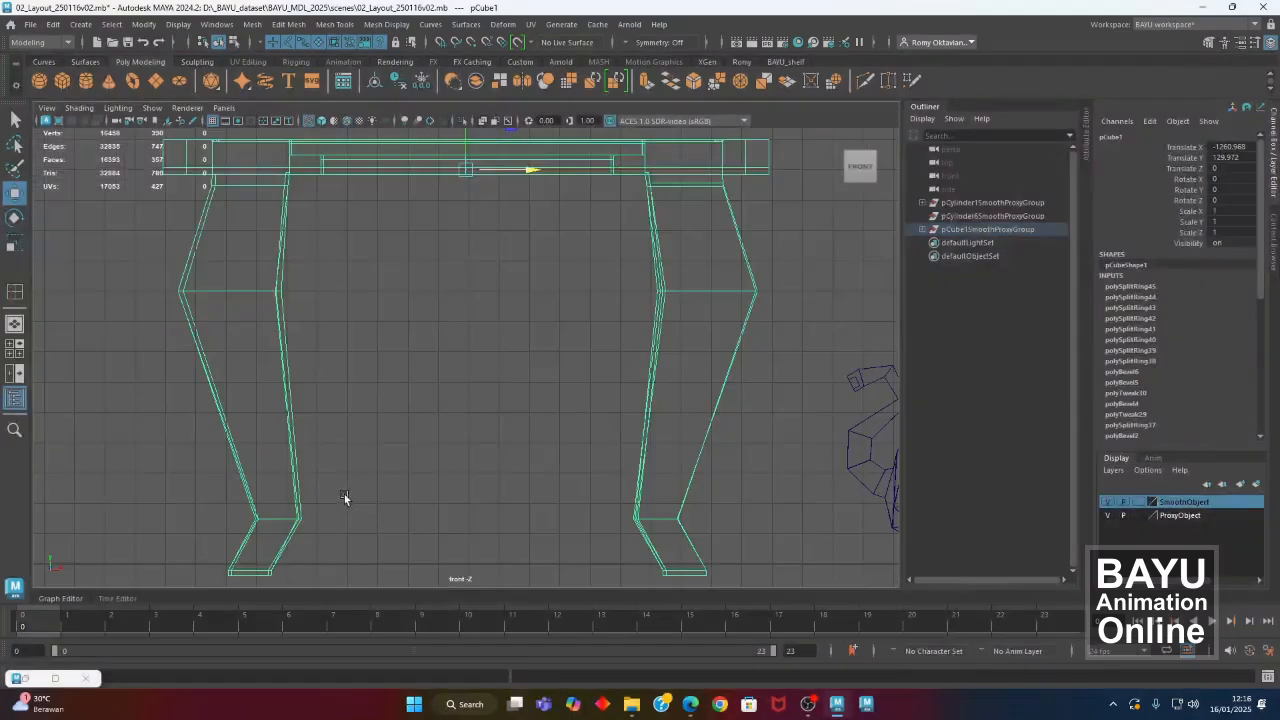
{"action": "middle_click_drag", "start_coordinate": [357, 375], "coordinate": [378, 446], "text": "alt"}
{"action": "right_click_drag", "start_coordinate": [277, 207], "coordinate": [203, 208]}
{"action": "left_click_drag", "start_coordinate": [186, 349], "coordinate": [770, 300]}
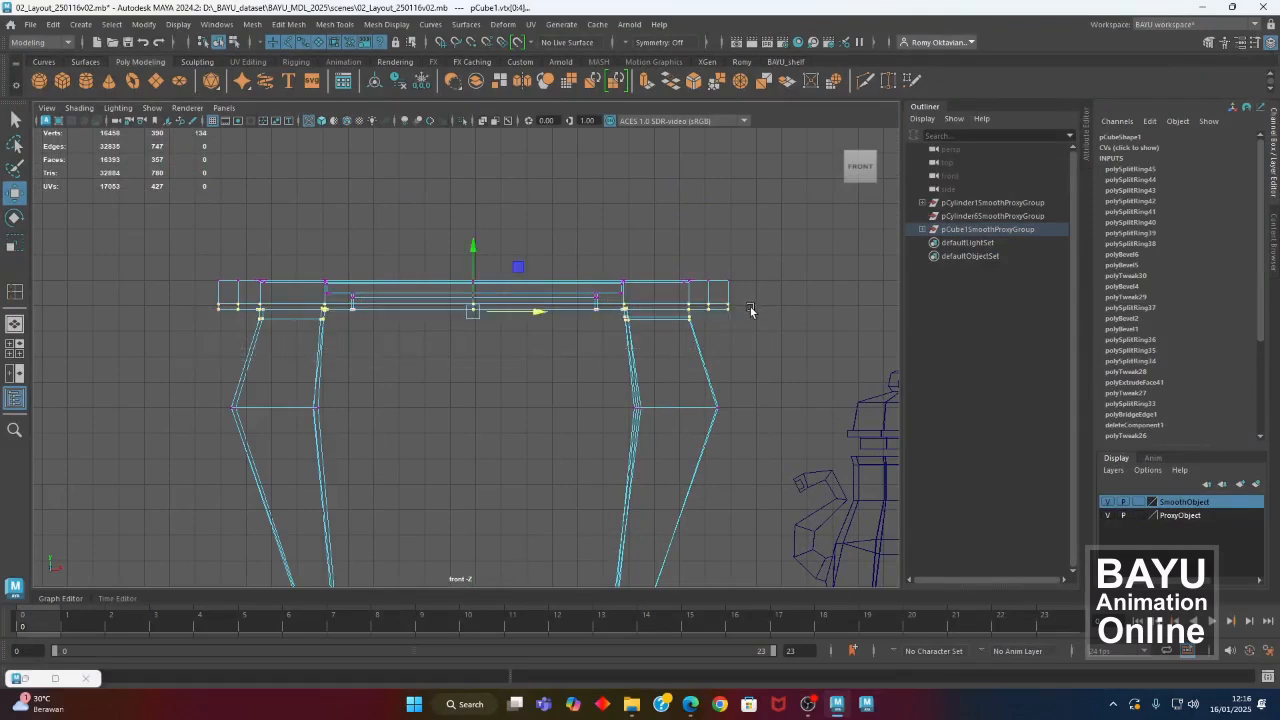
{"action": "left_click_drag", "start_coordinate": [472, 254], "coordinate": [469, 271]}
Fine-tune the height of the tabletop's underside vertices against the smoothed table, and return to object mode.
{"action": "key", "text": "space"}
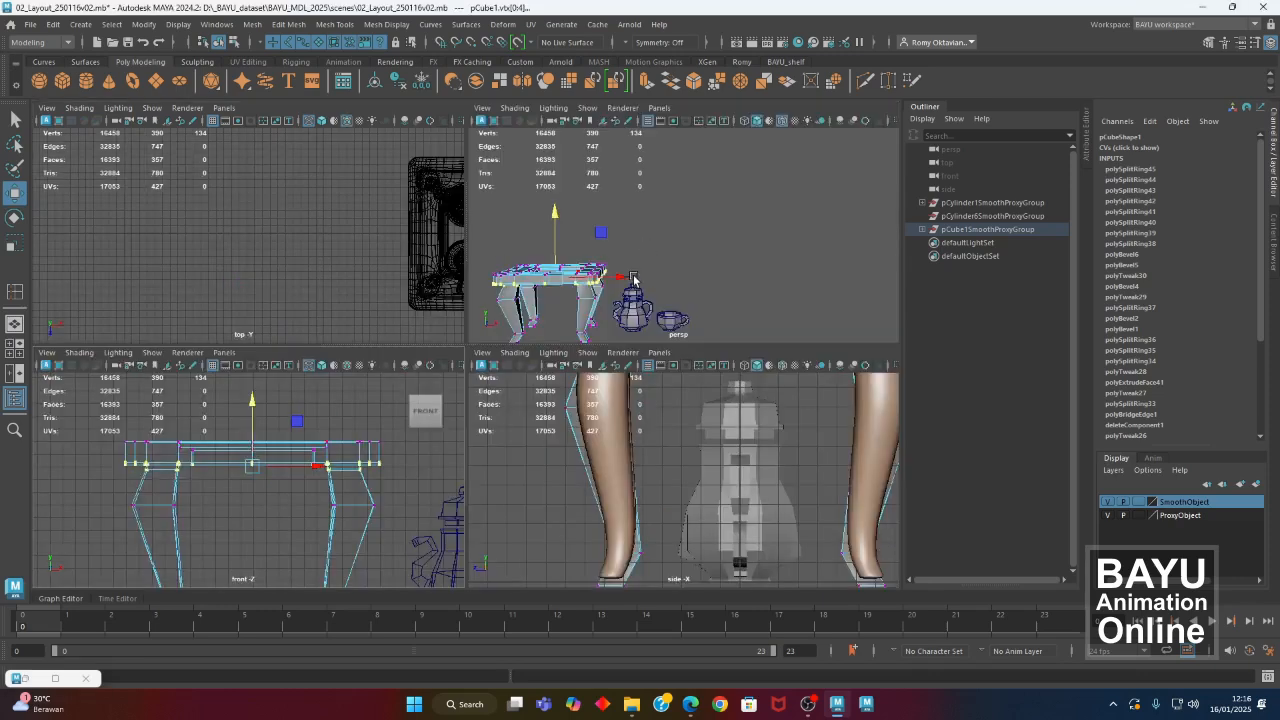
{"action": "left_click_drag", "start_coordinate": [770, 310], "coordinate": [467, 277], "text": "alt"}
{"action": "left_click_drag", "start_coordinate": [694, 291], "coordinate": [654, 261], "text": "alt"}
{"action": "right_click_drag", "start_coordinate": [654, 261], "coordinate": [797, 306], "text": "alt"}
{"action": "left_click_drag", "start_coordinate": [259, 405], "coordinate": [256, 404]}
{"action": "key", "text": "space"}
{"action": "left_click_drag", "start_coordinate": [416, 357], "coordinate": [583, 316], "text": "alt"}
{"action": "key", "text": "F8"}
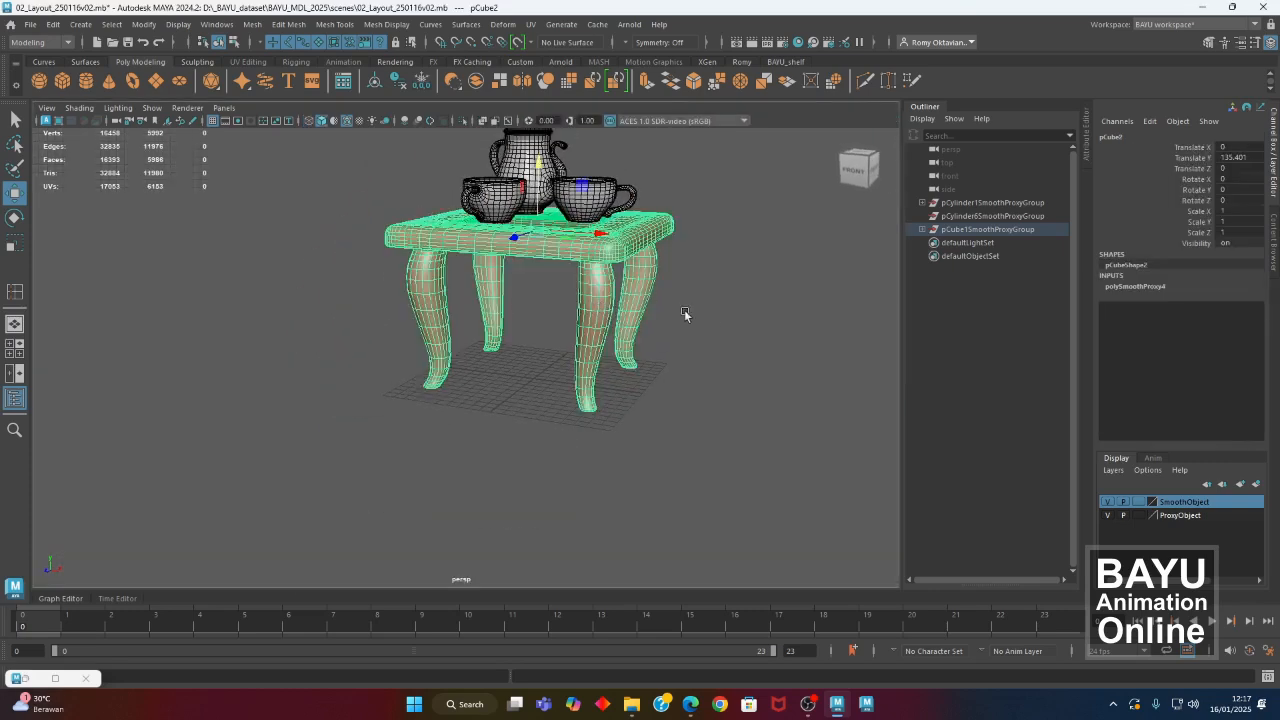
Examine the smoothed table's tabletop edge and curved legs from several angles, both selected and deselected.
{"action": "scroll", "coordinate": [710, 317], "scroll_direction": "up", "scroll_amount": 3}
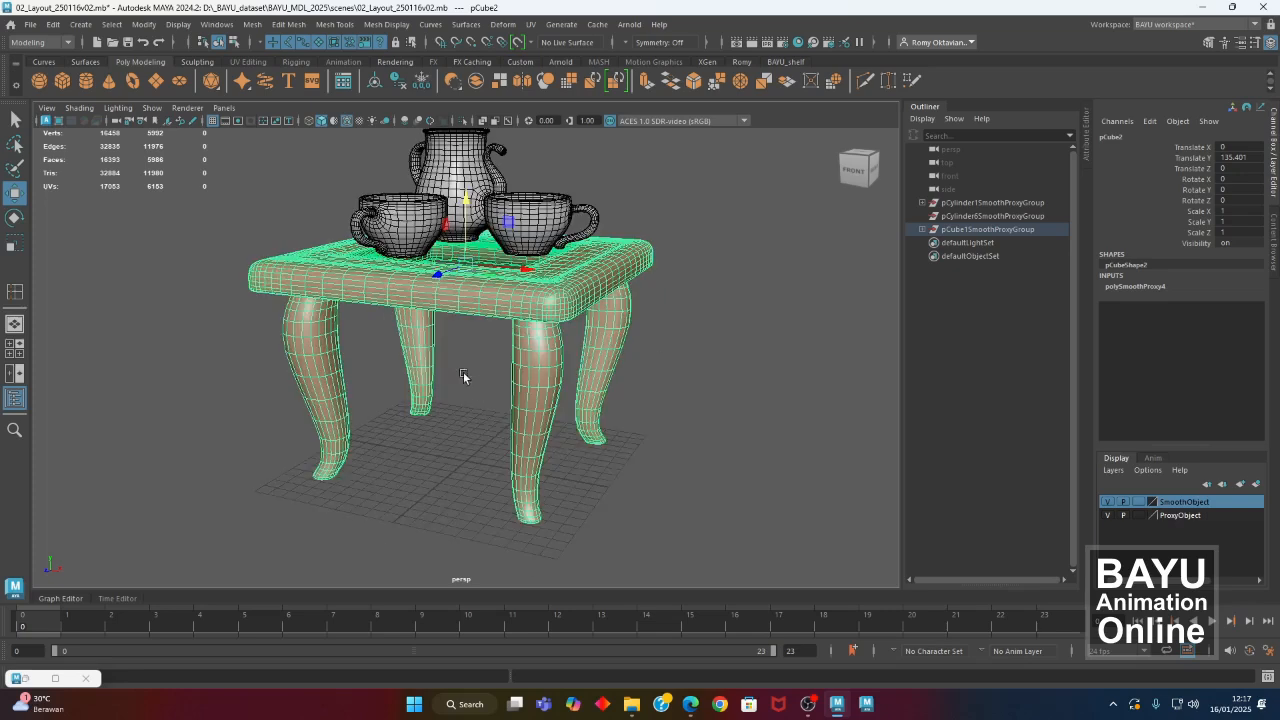
{"action": "scroll", "coordinate": [476, 401], "scroll_direction": "down", "scroll_amount": 3}
{"action": "middle_click_drag", "start_coordinate": [463, 377], "coordinate": [455, 404], "text": "alt"}
{"action": "left_click_drag", "start_coordinate": [455, 404], "coordinate": [485, 426], "text": "alt"}
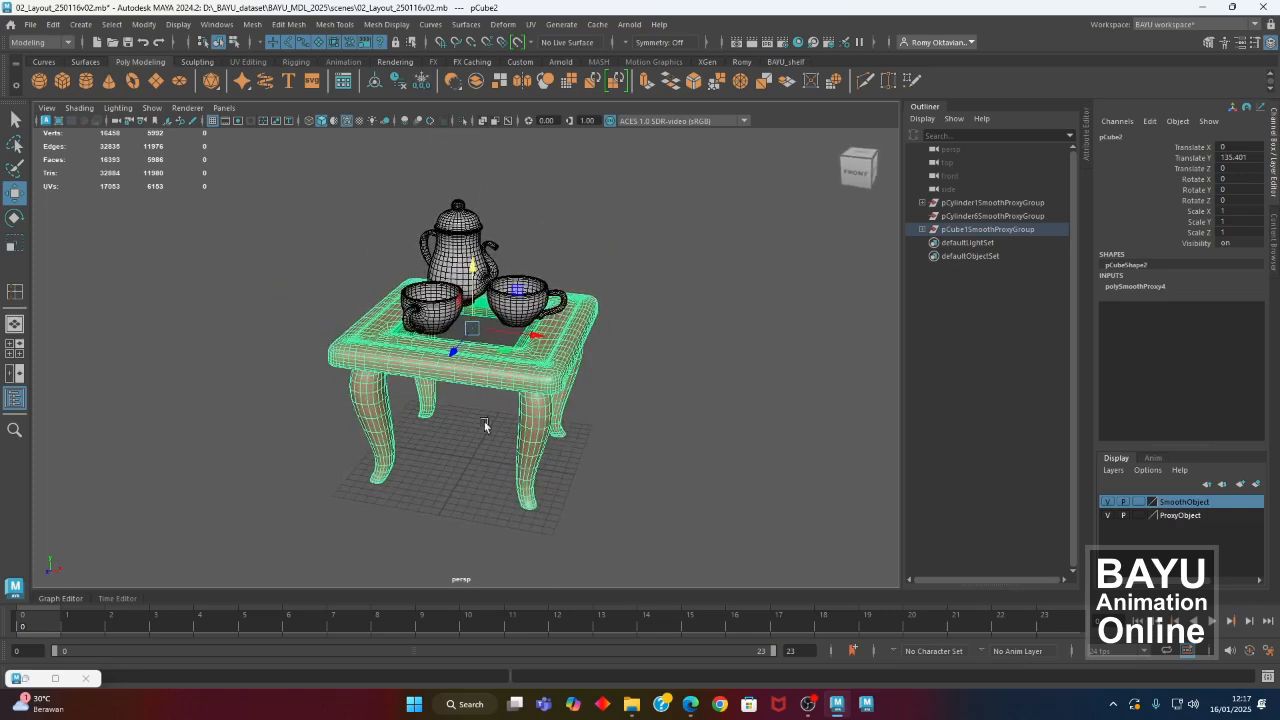
{"action": "left_click", "coordinate": [637, 437]}
{"action": "left_click_drag", "start_coordinate": [637, 437], "coordinate": [587, 440], "text": "alt"}
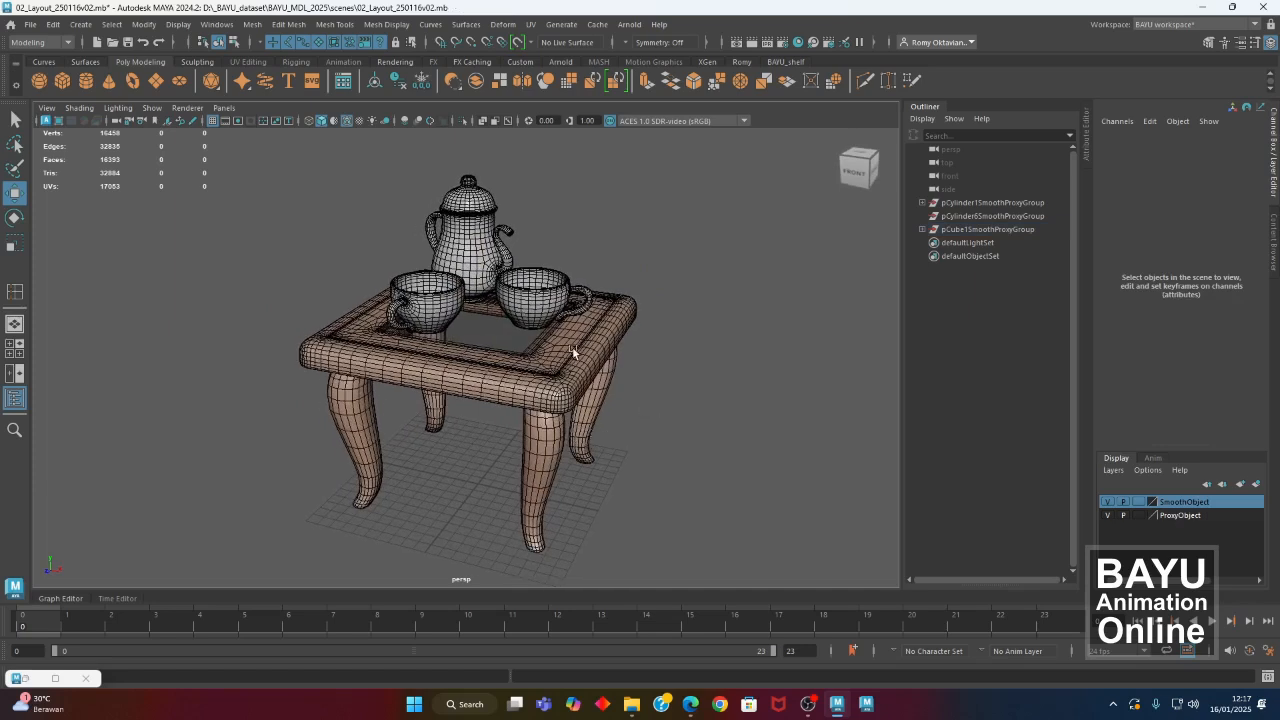
{"action": "left_click", "coordinate": [530, 399]}
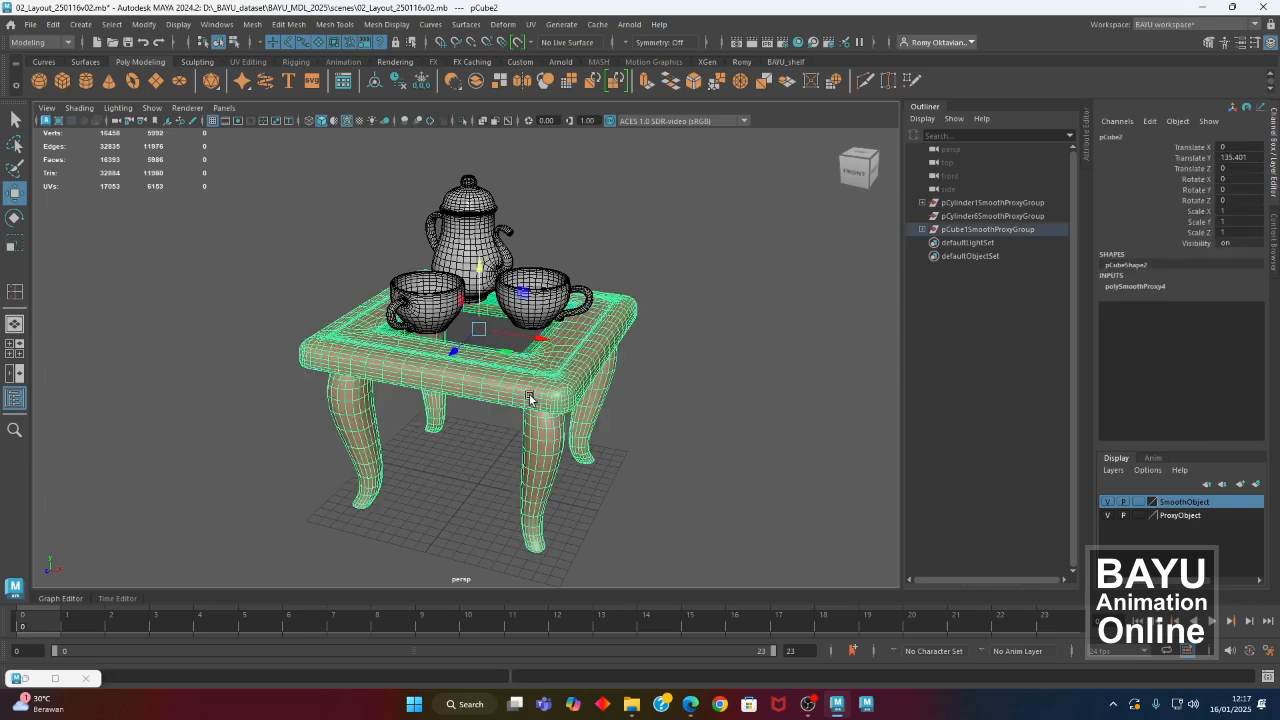
{"action": "key", "text": "a"}
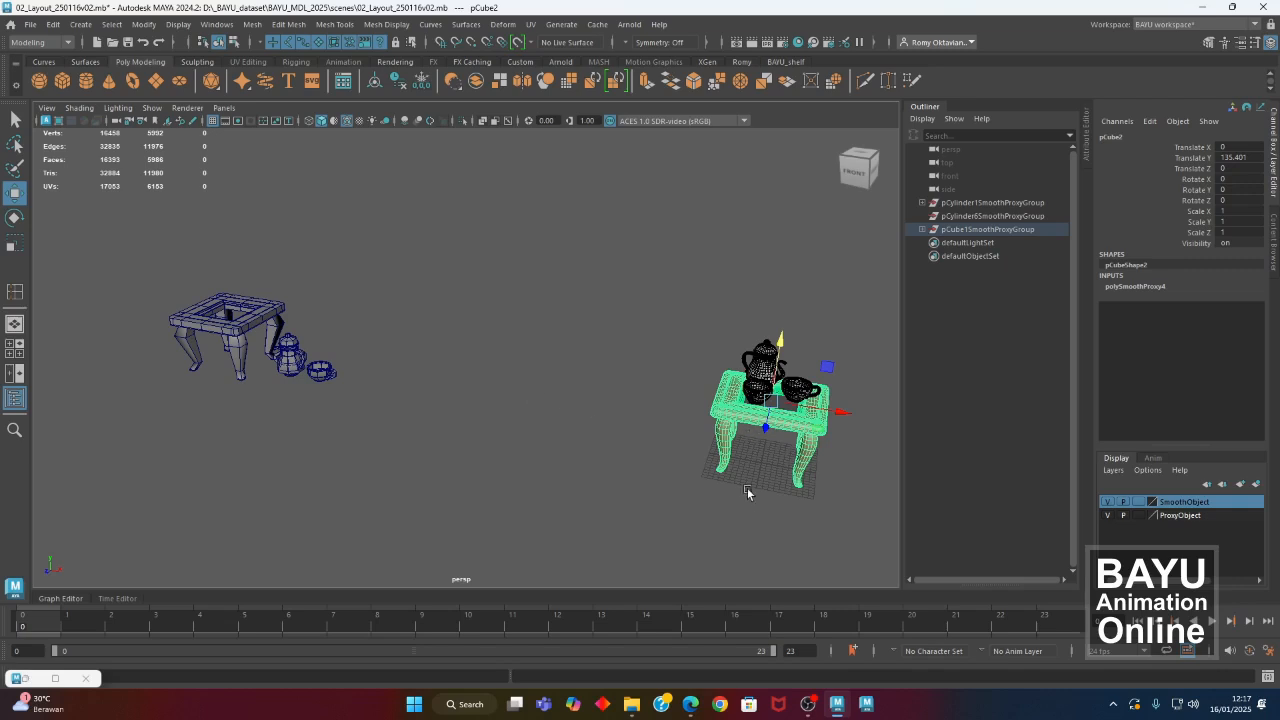
{"action": "key", "text": "f"}
{"action": "mouse_move", "coordinate": [657, 443]}
{"action": "left_mouse_down", "text": "alt"}
{"action": "mouse_move", "coordinate": [596, 437]}
{"action": "mouse_move", "coordinate": [636, 453]}
{"action": "left_mouse_up", "text": "alt"}
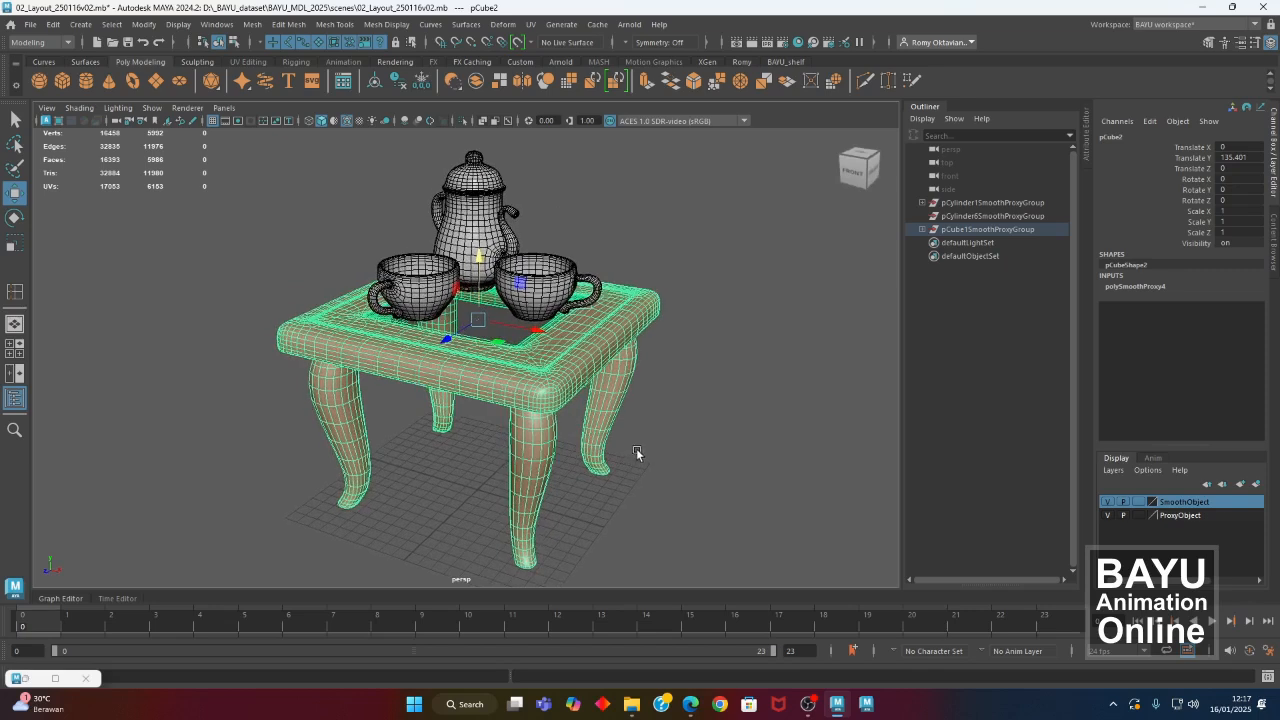
{"action": "mouse_move", "coordinate": [505, 448]}
{"action": "left_mouse_down", "text": "alt"}
{"action": "mouse_move", "coordinate": [483, 430]}
{"action": "mouse_move", "coordinate": [487, 455]}
{"action": "mouse_move", "coordinate": [485, 412]}
{"action": "mouse_move", "coordinate": [489, 450]}
{"action": "left_mouse_up", "text": "alt"}
{"action": "mouse_move", "coordinate": [660, 465]}
{"action": "left_mouse_down", "text": "alt"}
{"action": "mouse_move", "coordinate": [688, 467]}
{"action": "mouse_move", "coordinate": [497, 455]}
{"action": "mouse_move", "coordinate": [544, 453]}
{"action": "mouse_move", "coordinate": [493, 438]}
{"action": "mouse_move", "coordinate": [643, 466]}
{"action": "left_mouse_up", "text": "alt"}
{"action": "left_click", "coordinate": [658, 460]}
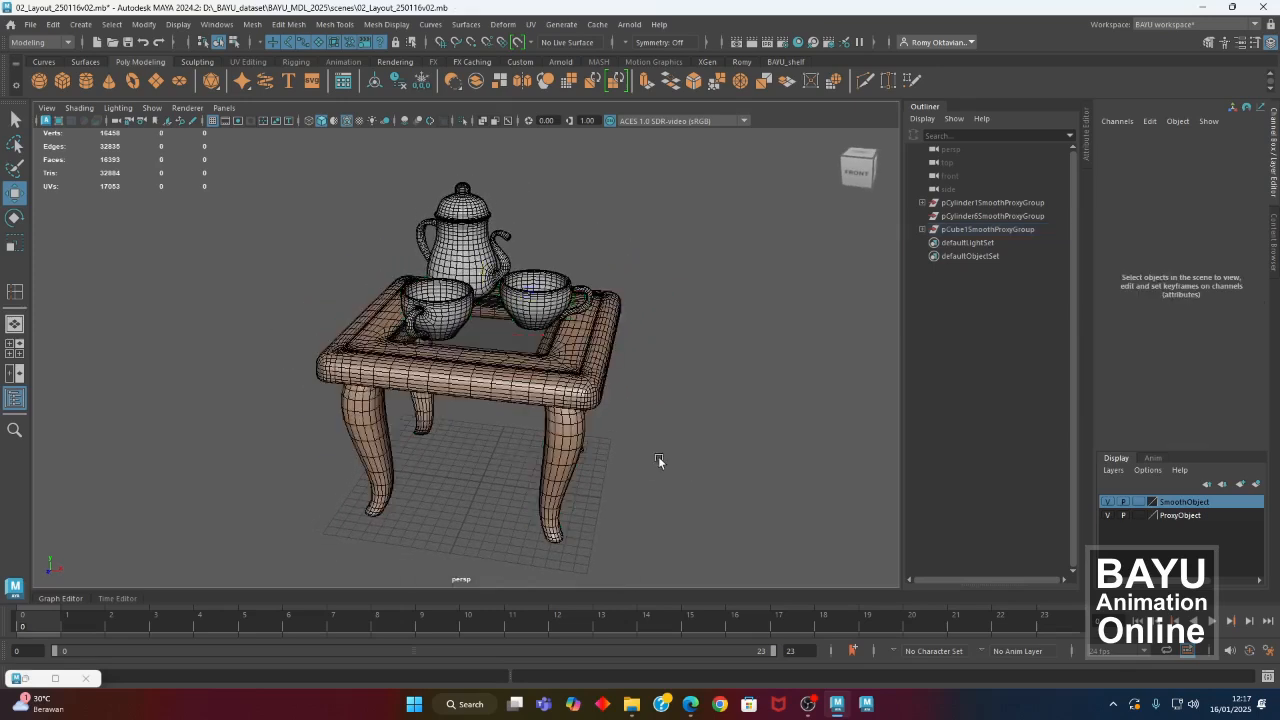